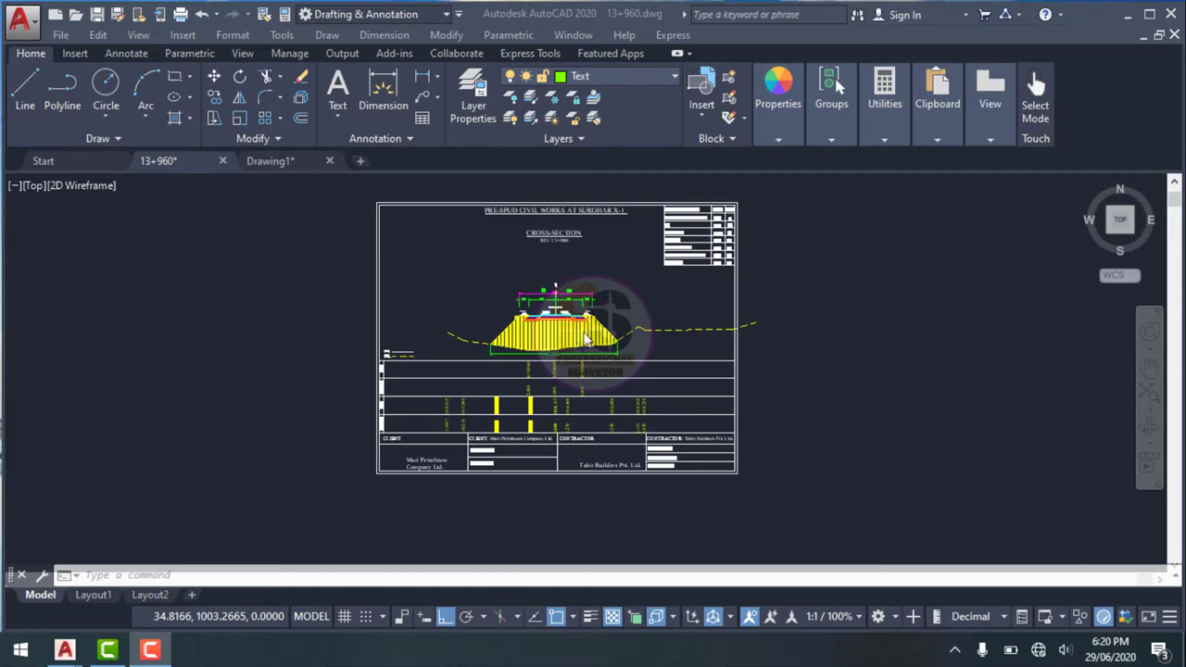
- Window-select the whole cross-section sheet, then clear the selection
scroll(608, 283, up, 5)
scroll(473, 294, down, 4)
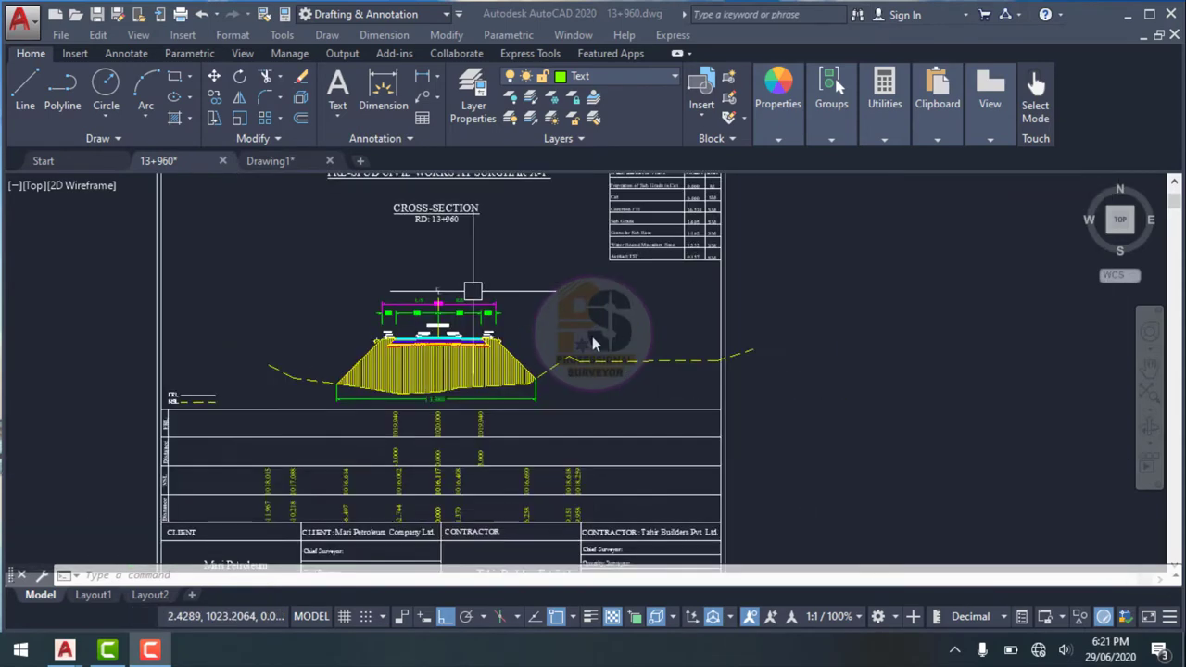
scroll(451, 243, down, 2)
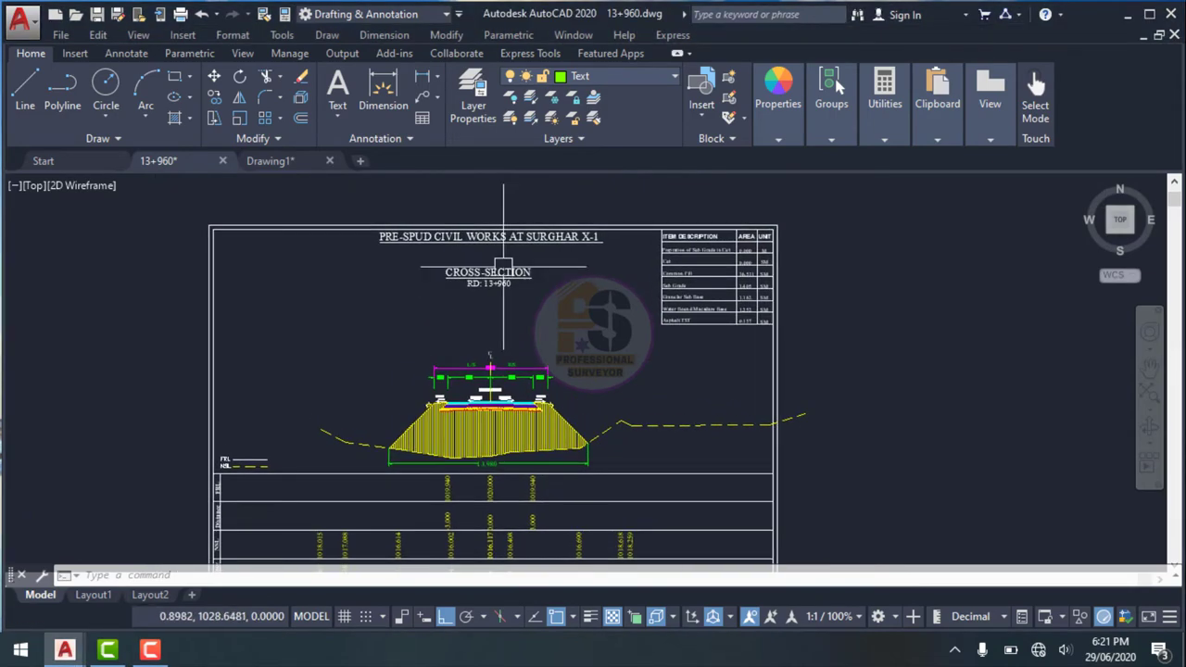
scroll(451, 243, up, 3)
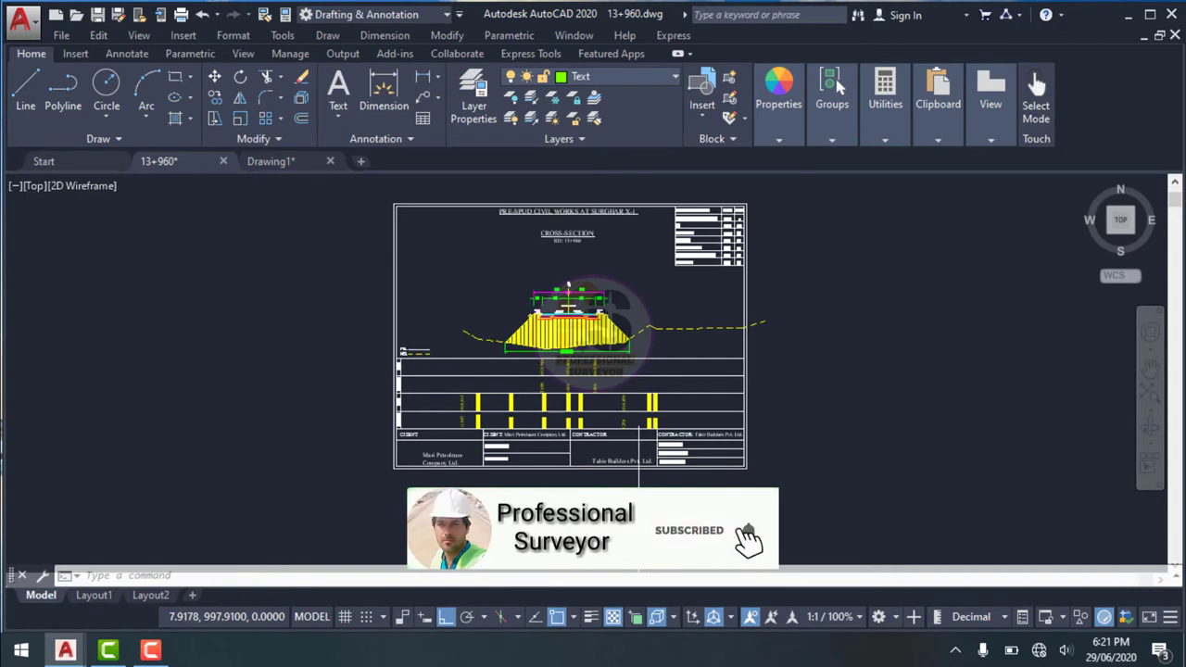
key(Escape)
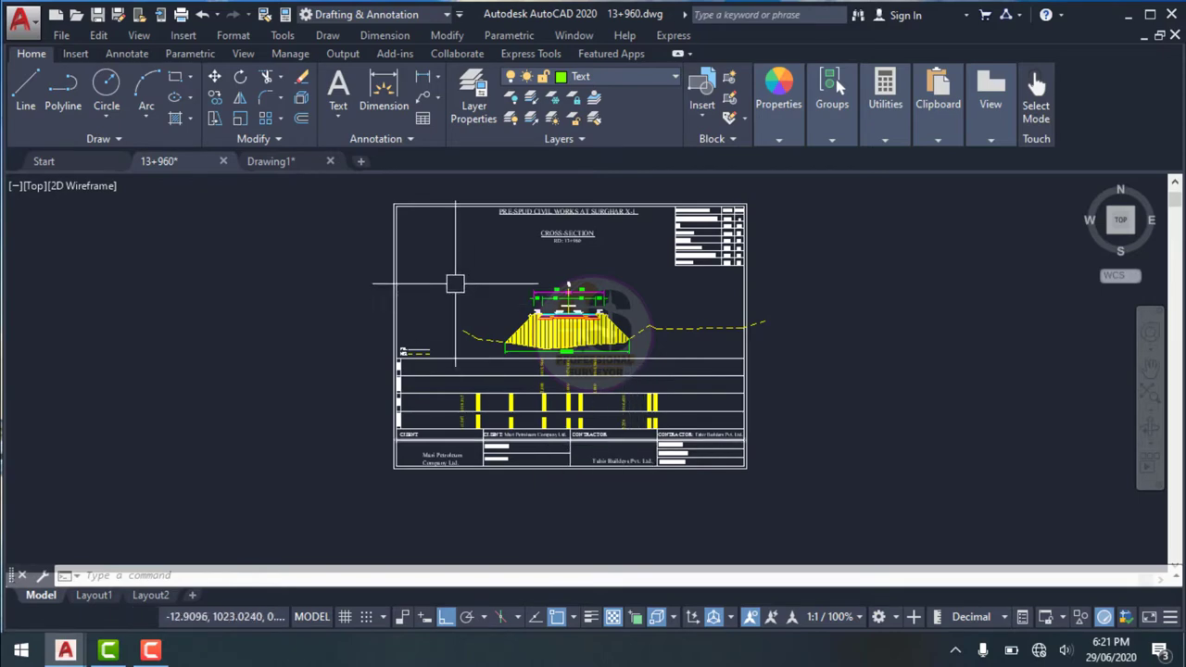
click(444, 362)
click(297, 218)
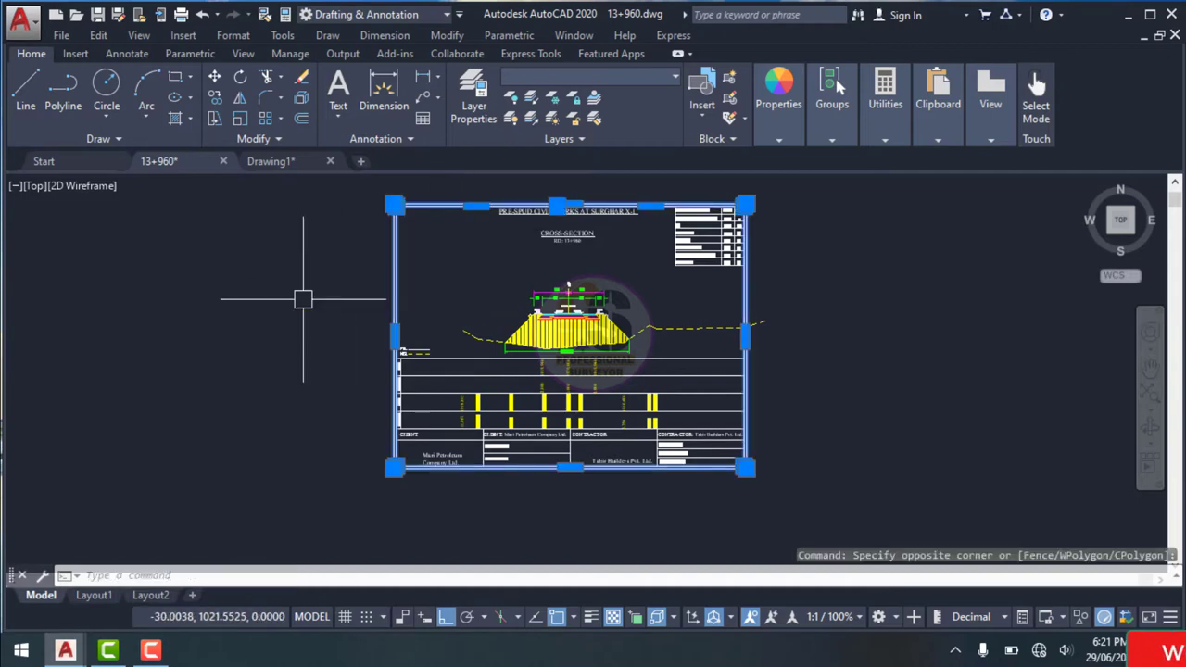
key(Escape)
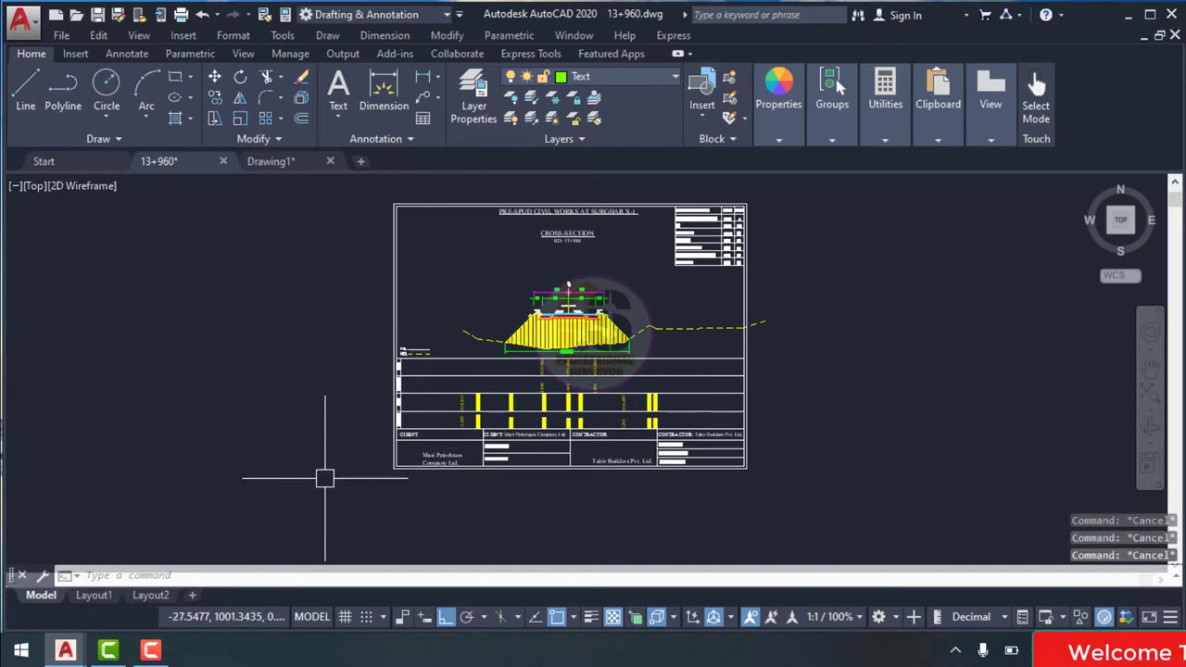
- Pan the sheet far right to free empty space and enter REC for a rectangle
scroll(324, 479, down, 2)
middle_drag(552, 389, 469, 289)
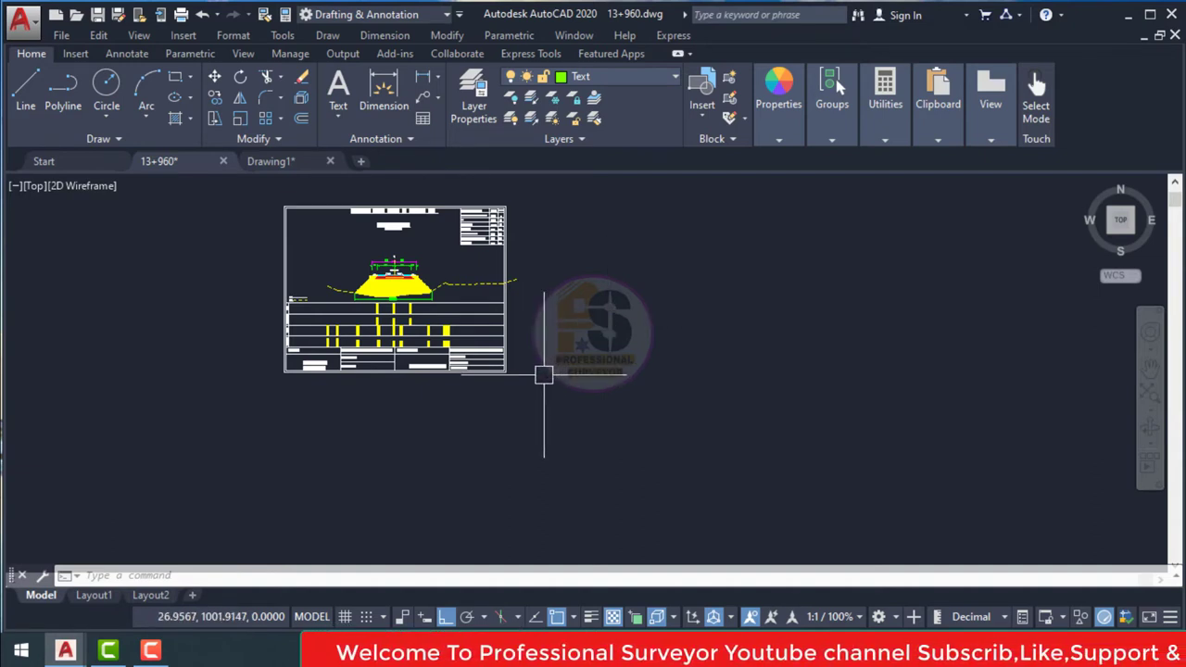
middle_drag(568, 368, 628, 411)
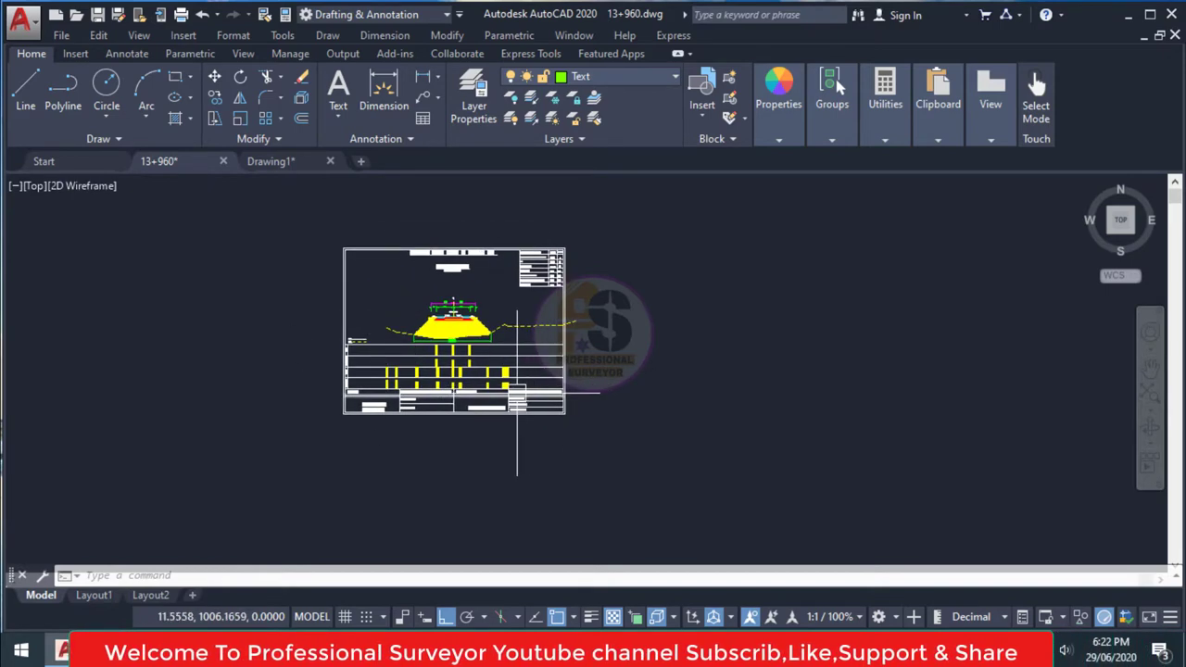
middle_drag(529, 363, 1073, 358)
key(Escape)
key(Escape)
key(Escape)
text(REC)
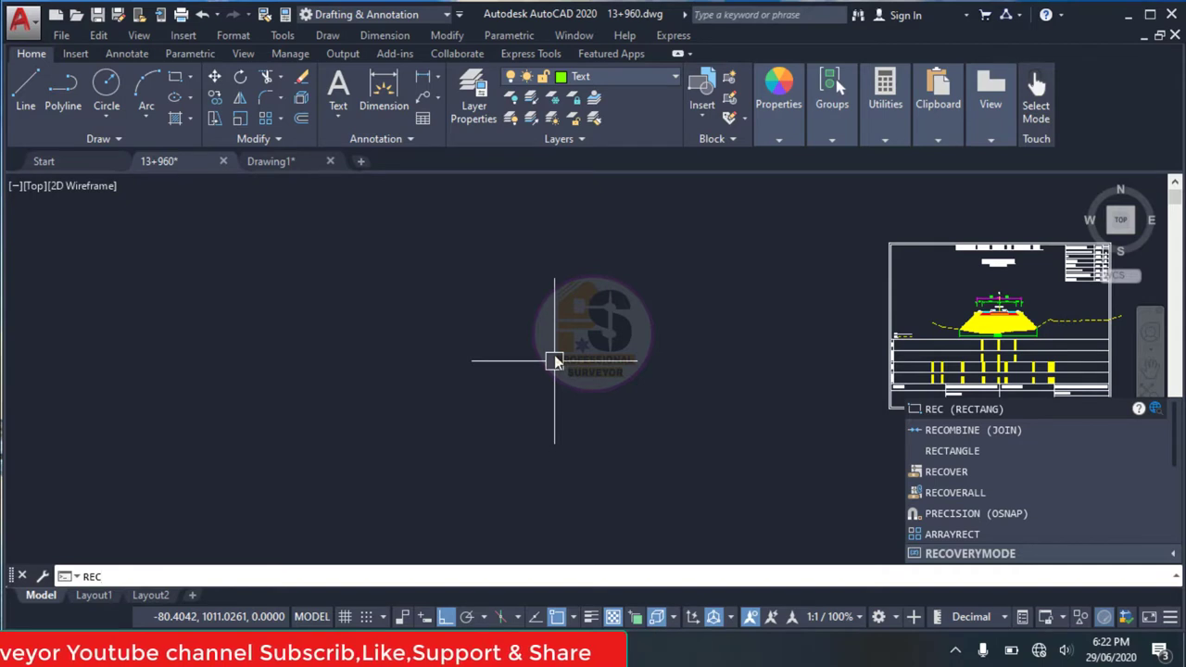
key(Return)
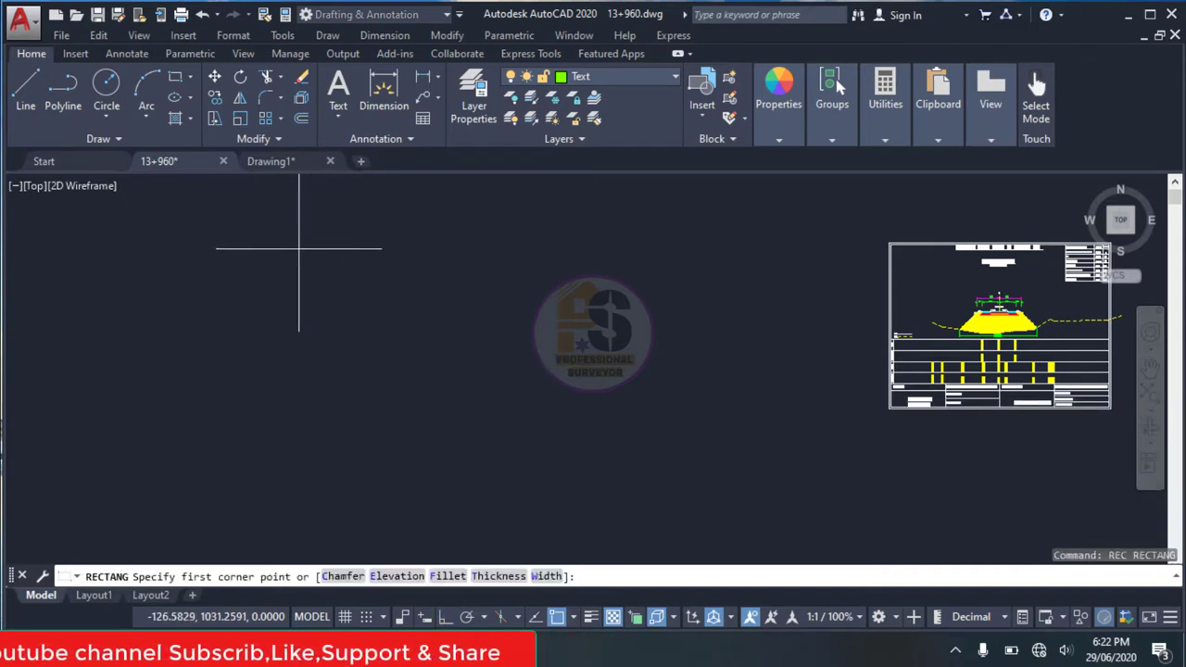
click(298, 240)
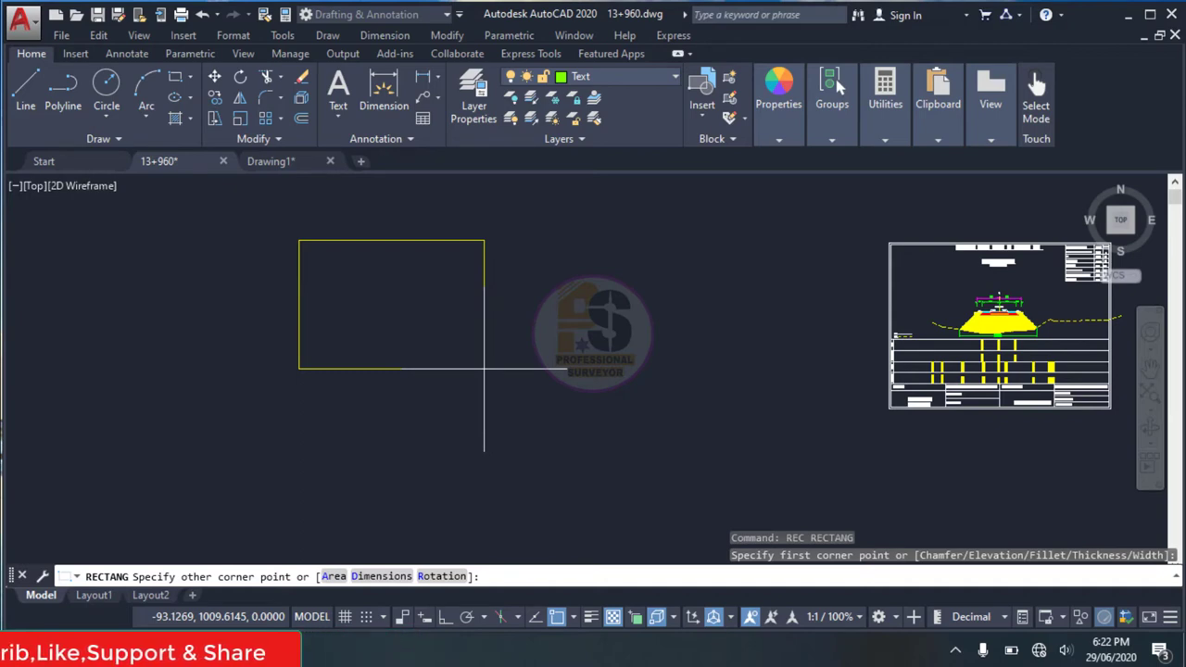
key(F8)
text(@)
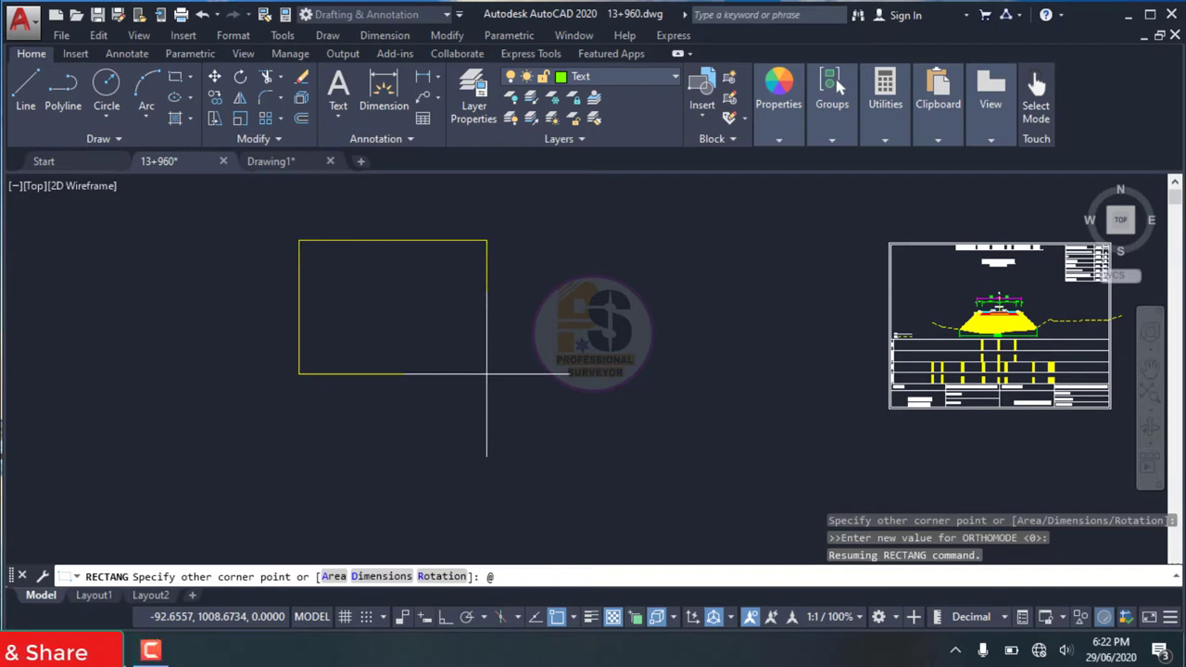
text(40,)
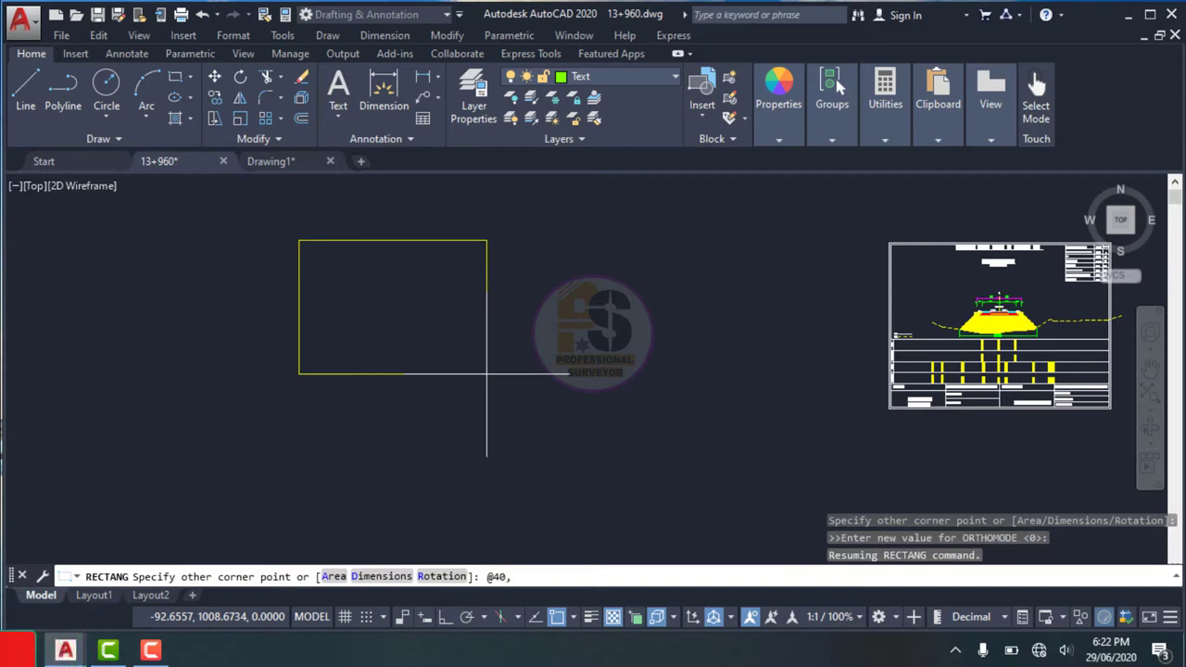
text(20)
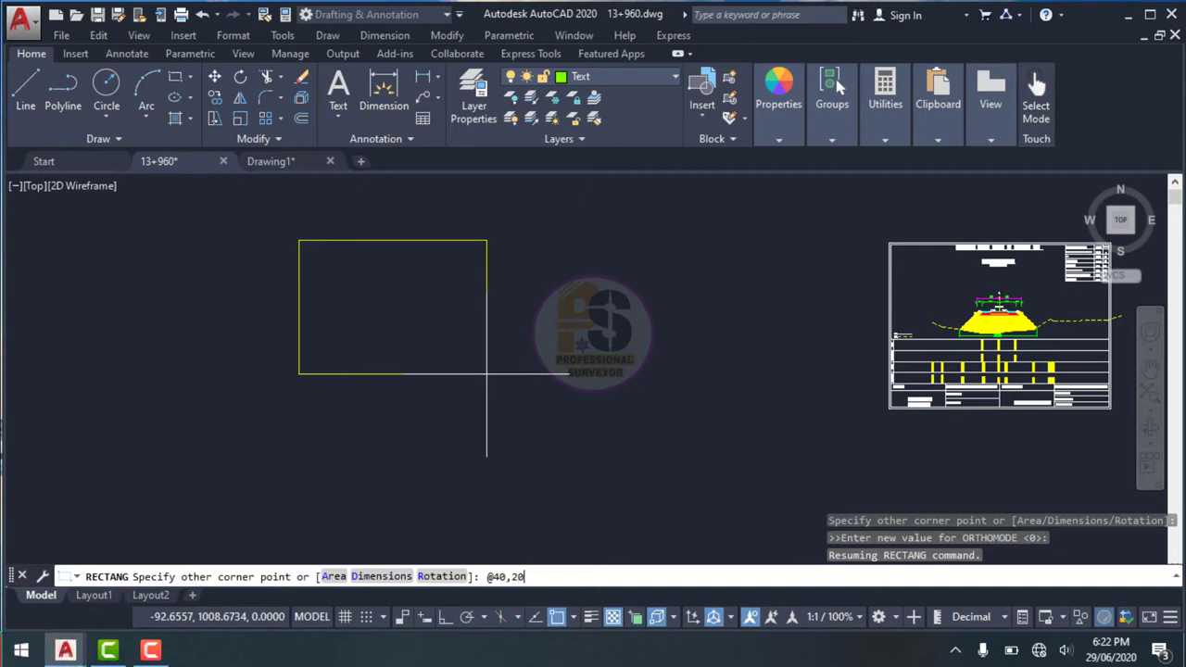
key(BackSpace)
key(BackSpace)
text(30)
key(Return)
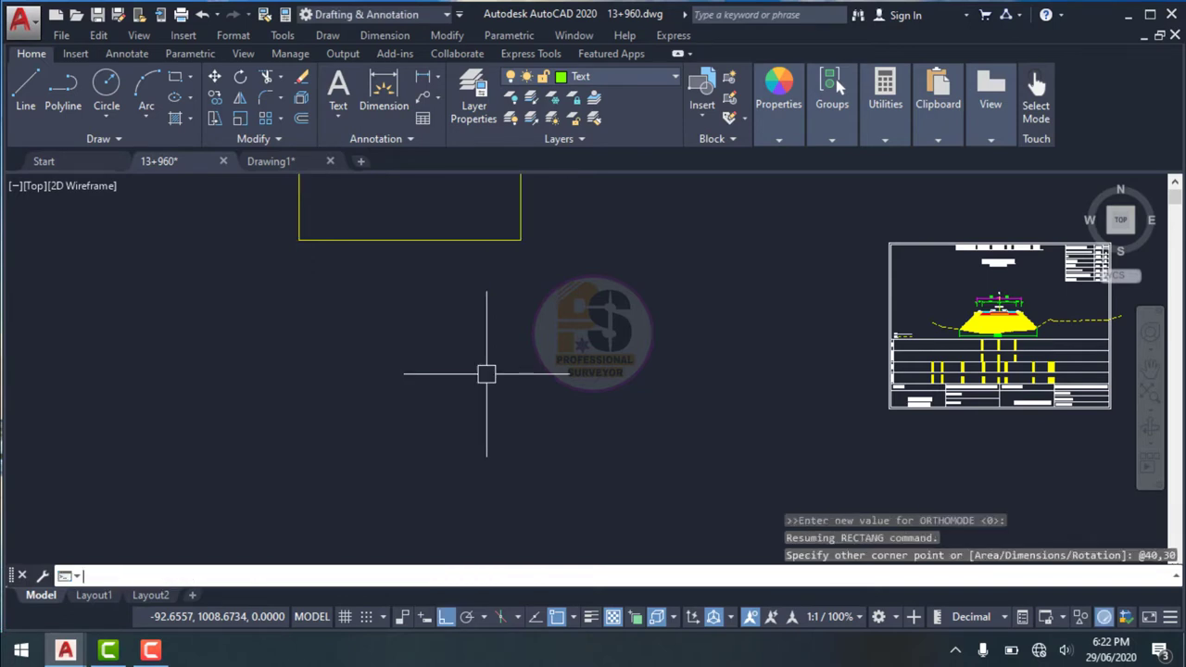
key(Escape)
scroll(547, 324, down, 4)
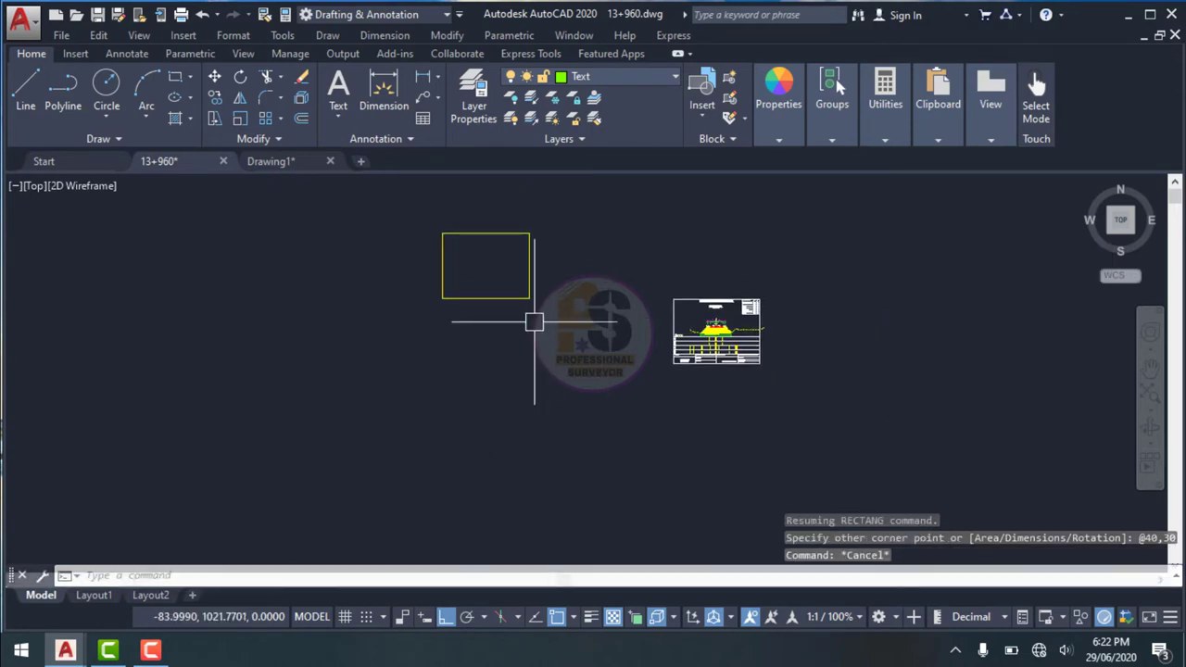
key(Escape)
- Move the 40 by 30 rectangle to a new position beside the sheet
text(m)
key(Return)
click(530, 294)
key(Return)
click(567, 205)
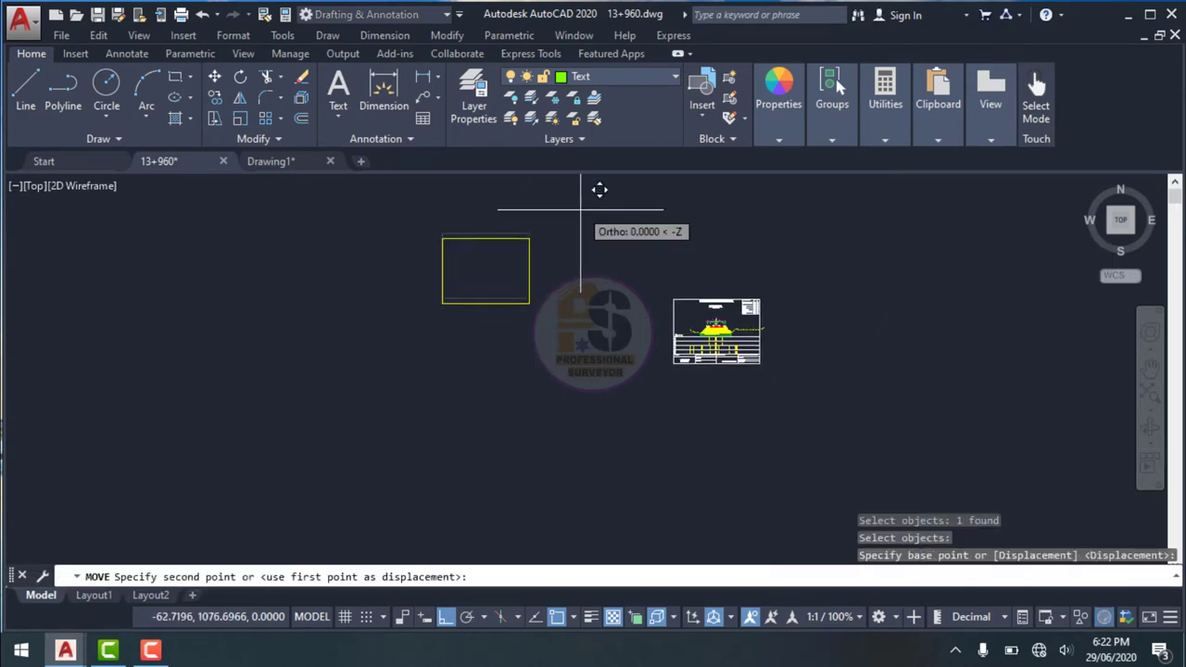
click(580, 232)
scroll(464, 317, up, 2)
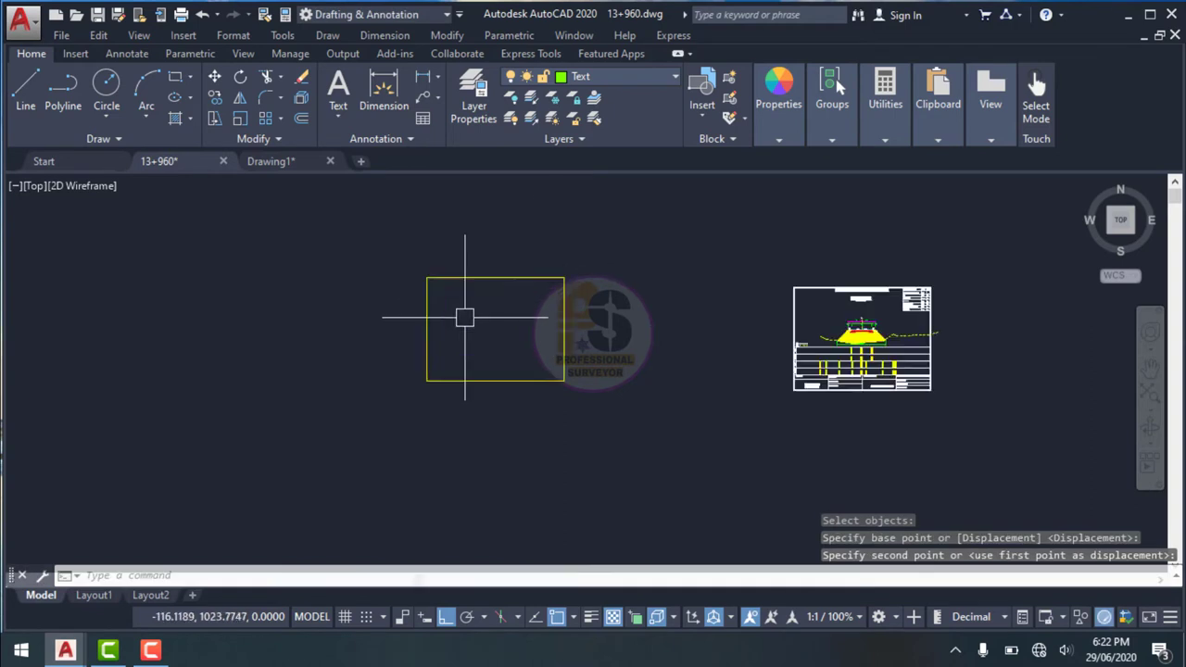
scroll(454, 310, up, 2)
scroll(445, 301, up, 2)
key(Escape)
key(Escape)
key(Escape)
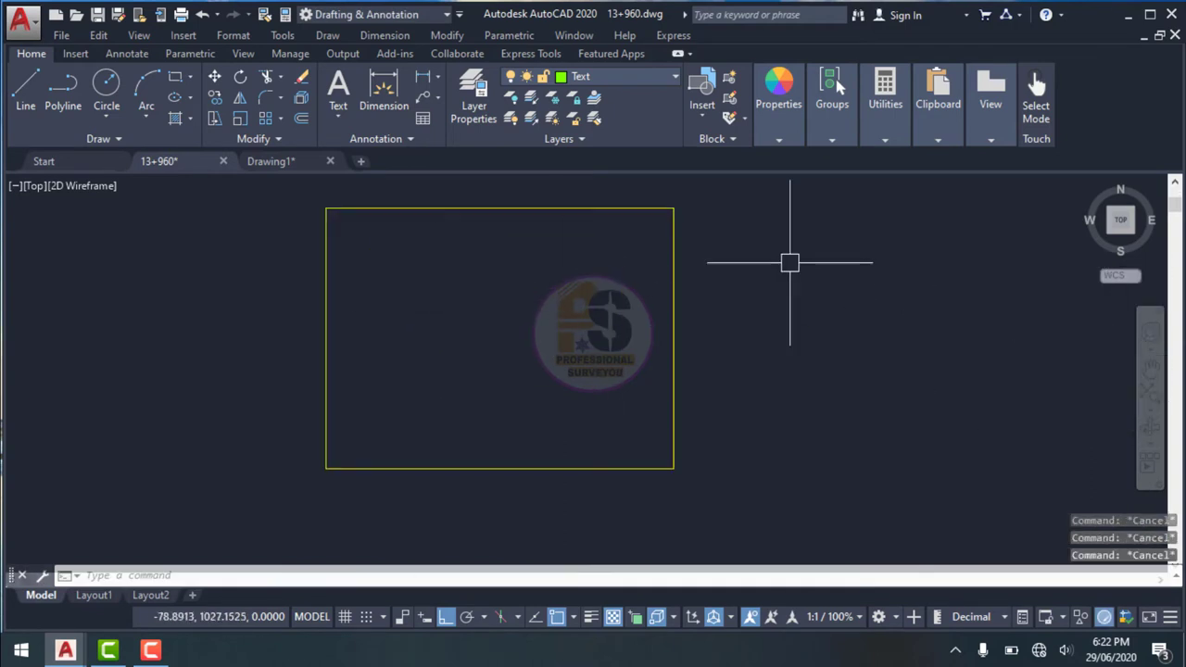
- Set the rectangle's colour to ByBlock in the Properties panel
click(789, 263)
click(593, 333)
click(778, 139)
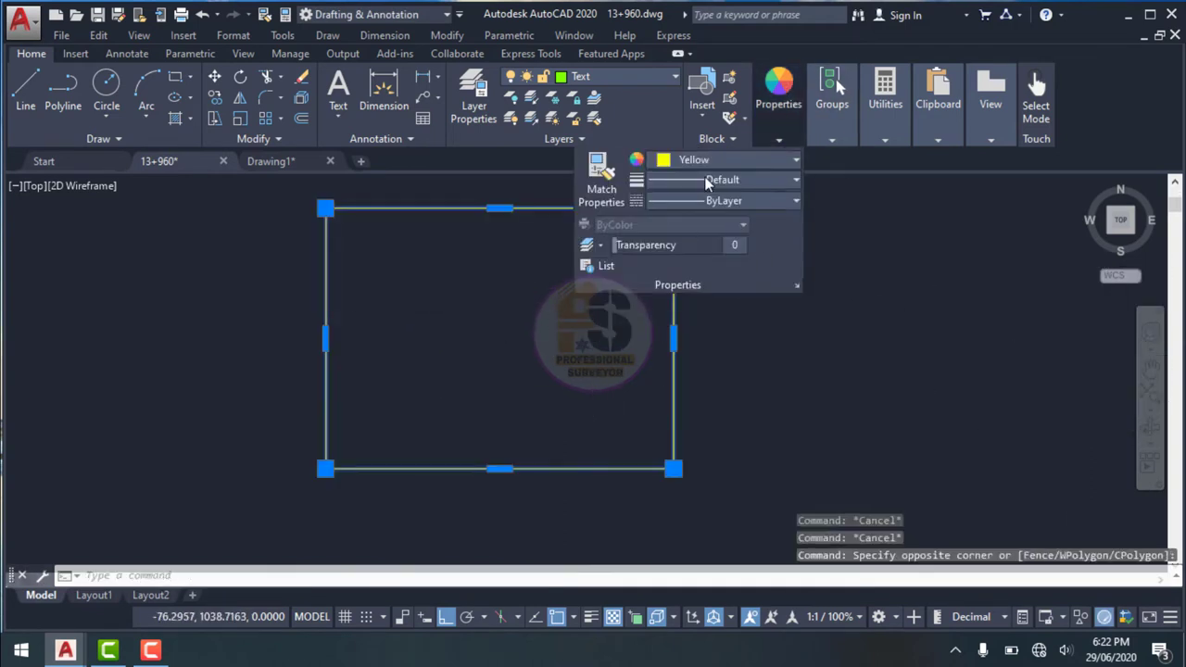
click(719, 164)
click(678, 204)
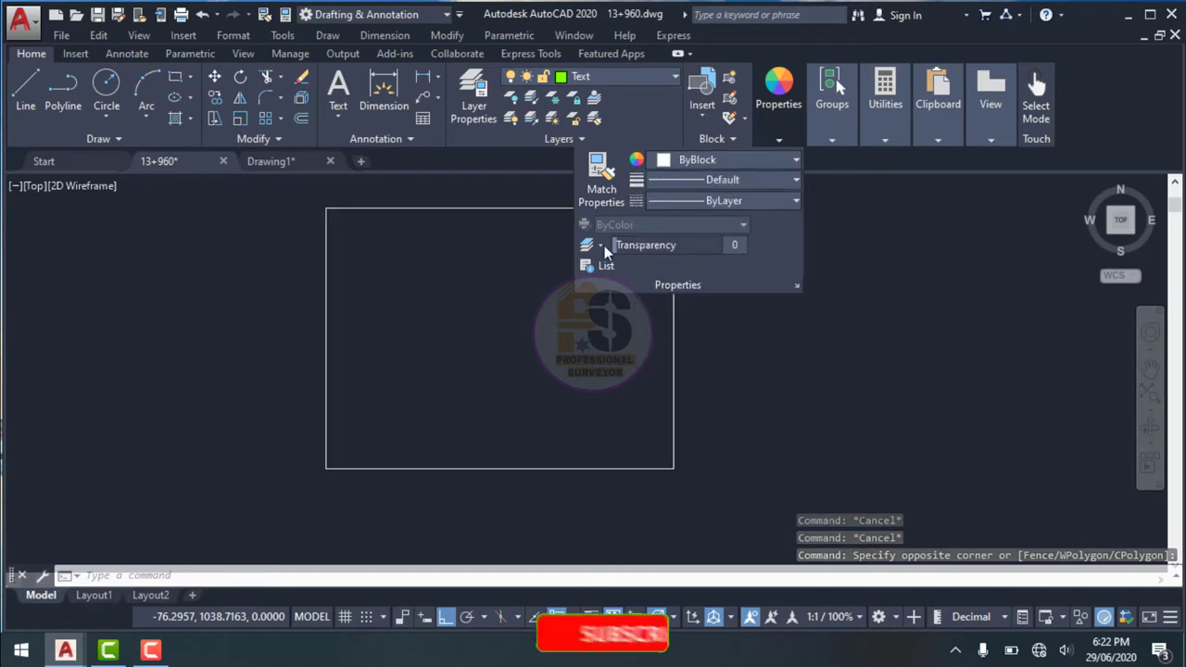
key(Escape)
key(Escape)
key(Escape)
middle_drag(528, 276, 585, 297)
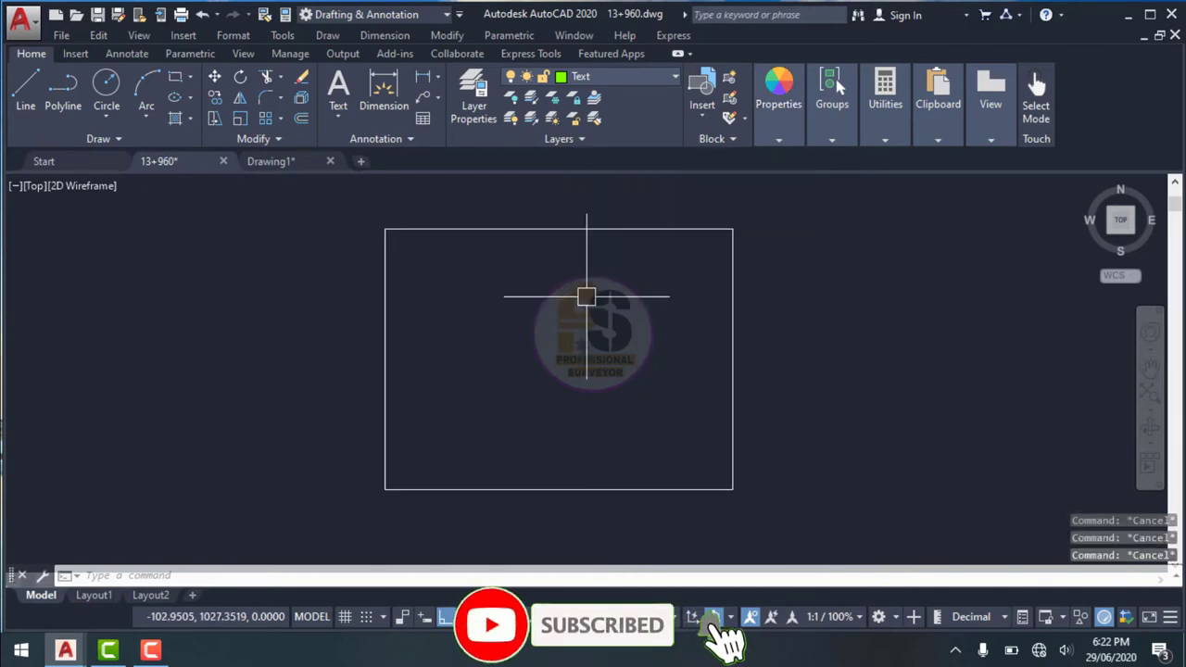
- Offset the rectangle 0.3 inward to form a double-line frame
text(0)
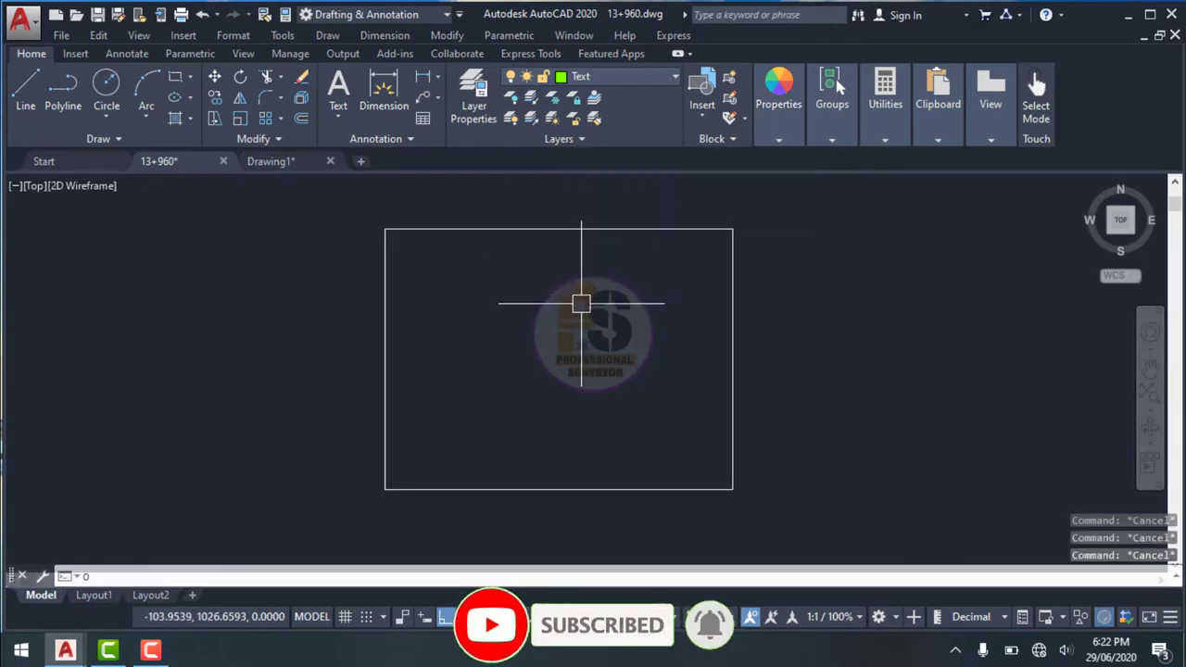
key(Return)
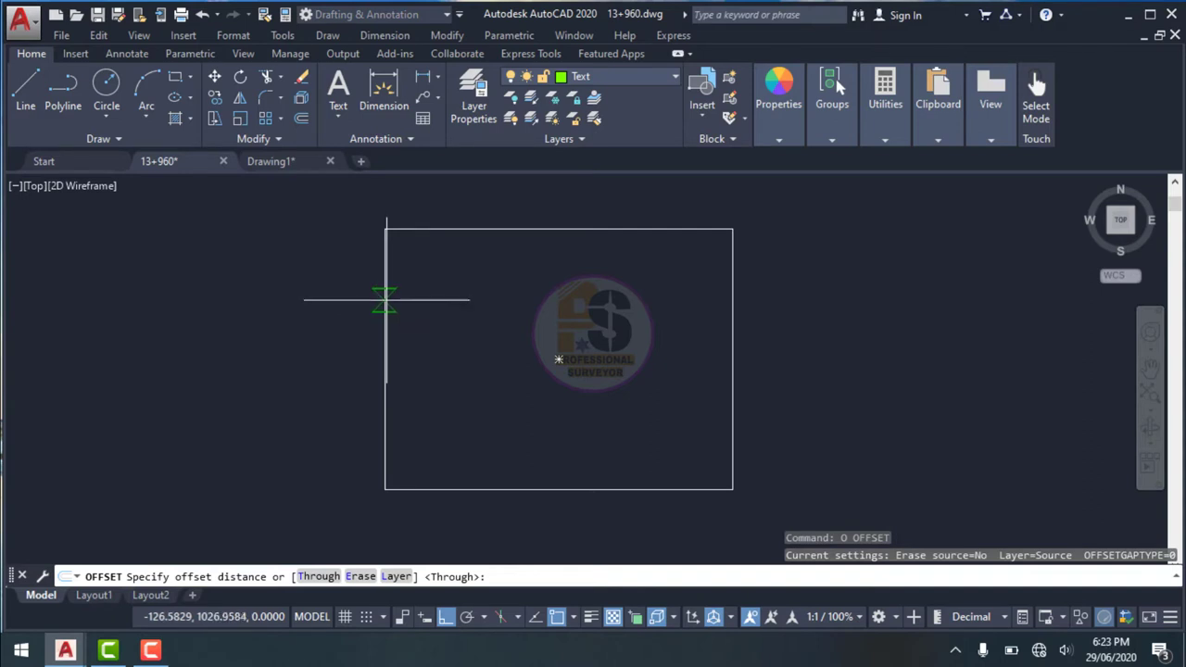
text(.3)
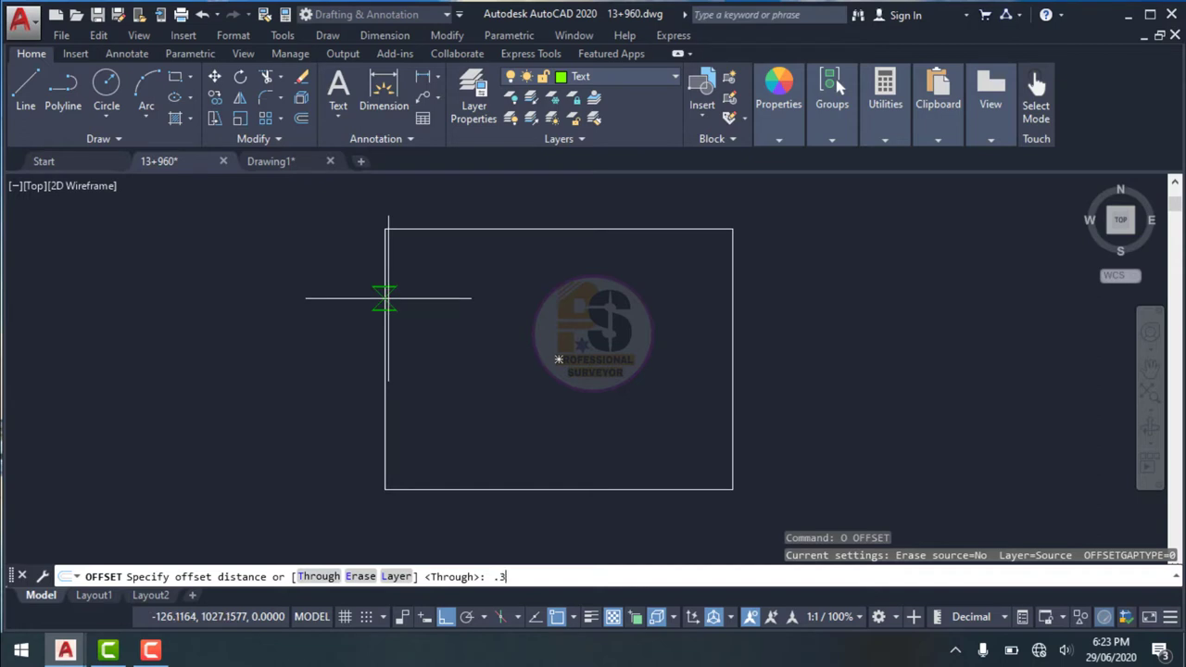
key(Return)
click(388, 294)
click(610, 287)
key(Escape)
scroll(611, 287, down, 2)
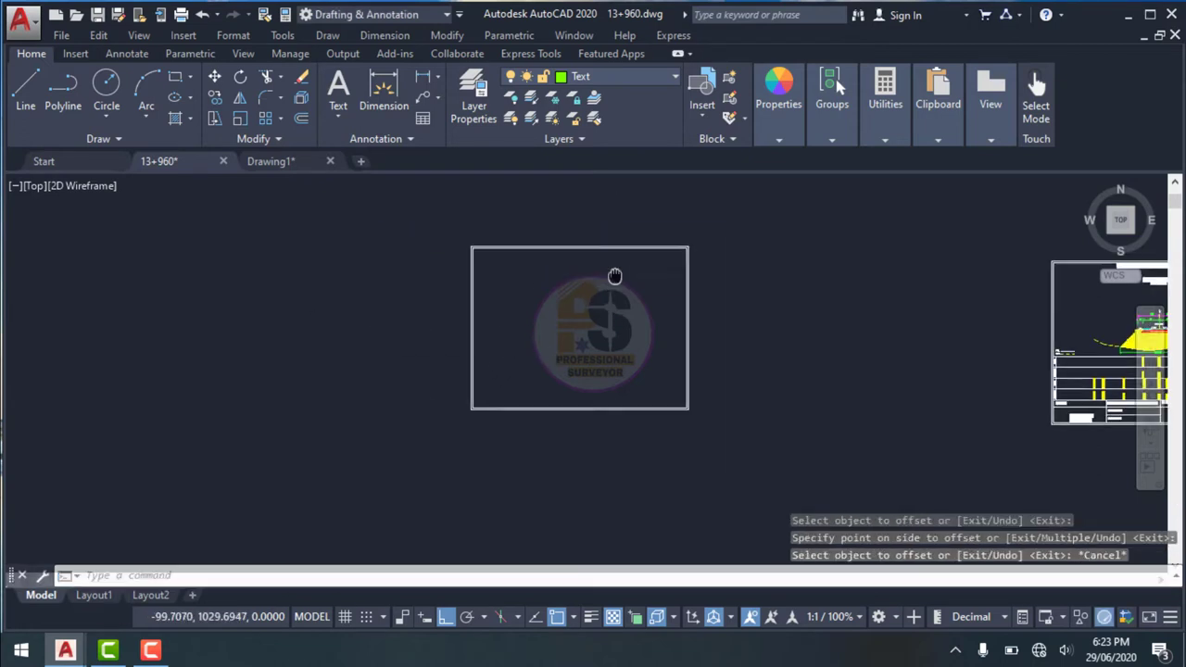
scroll(564, 238, up, 2)
scroll(540, 270, up, 2)
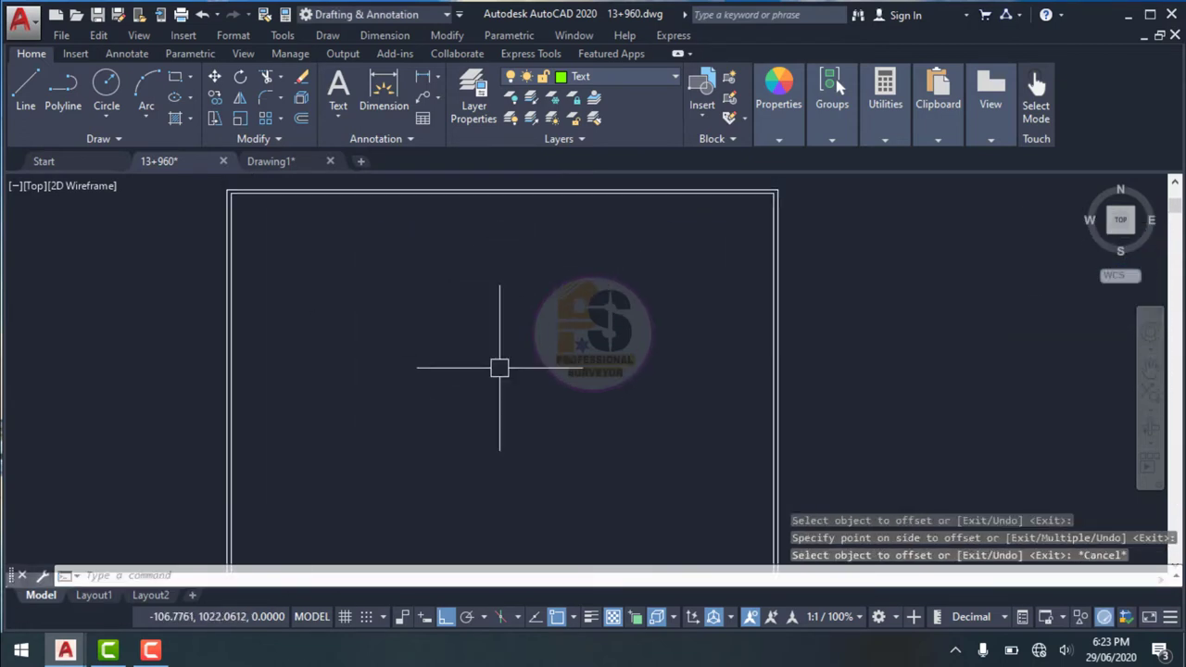
scroll(501, 361, down, 2)
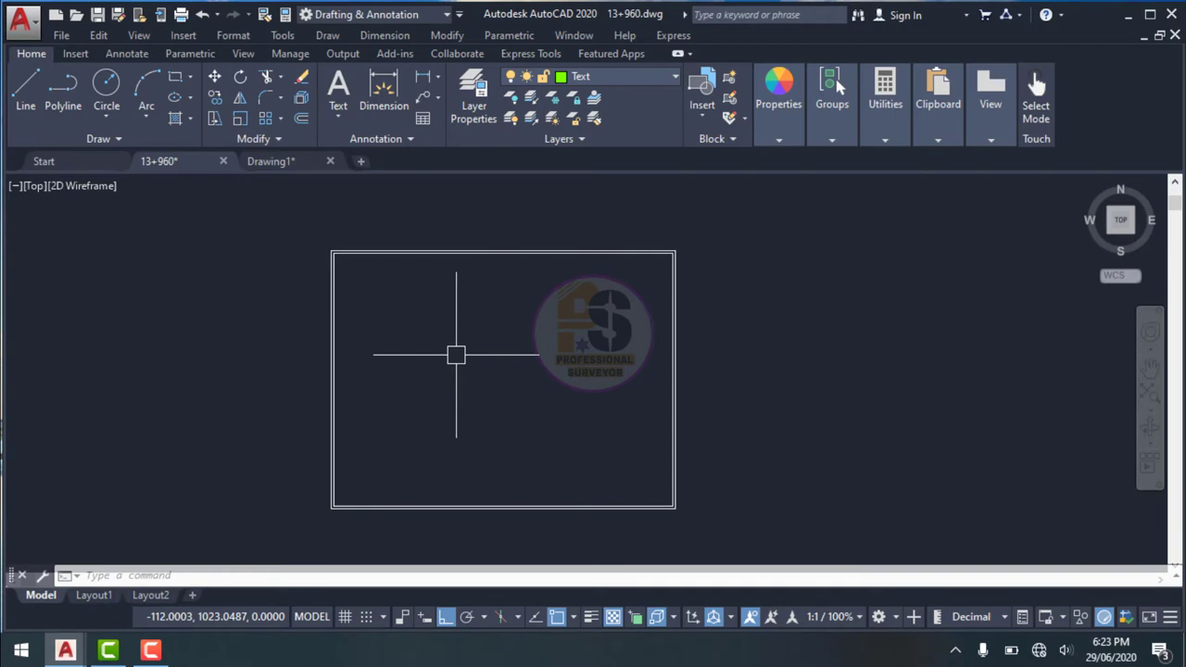
- Draw a vertical line down from the frame's top-edge midpoint
text(L)
key(Return)
scroll(517, 314, up, 2)
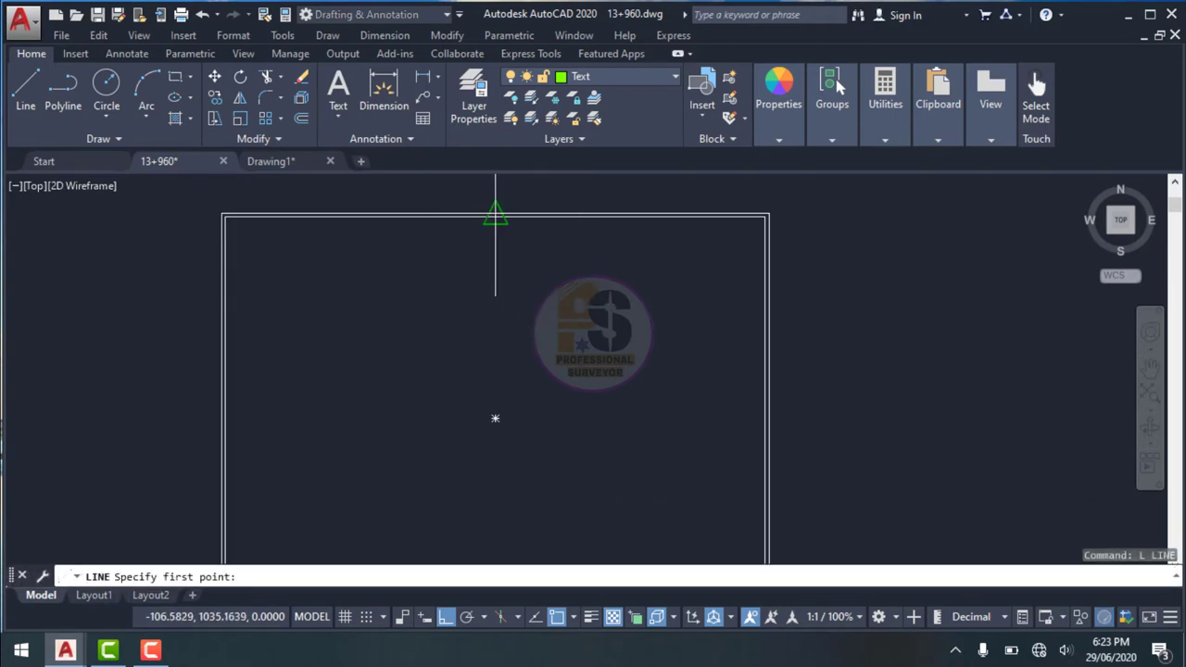
click(494, 216)
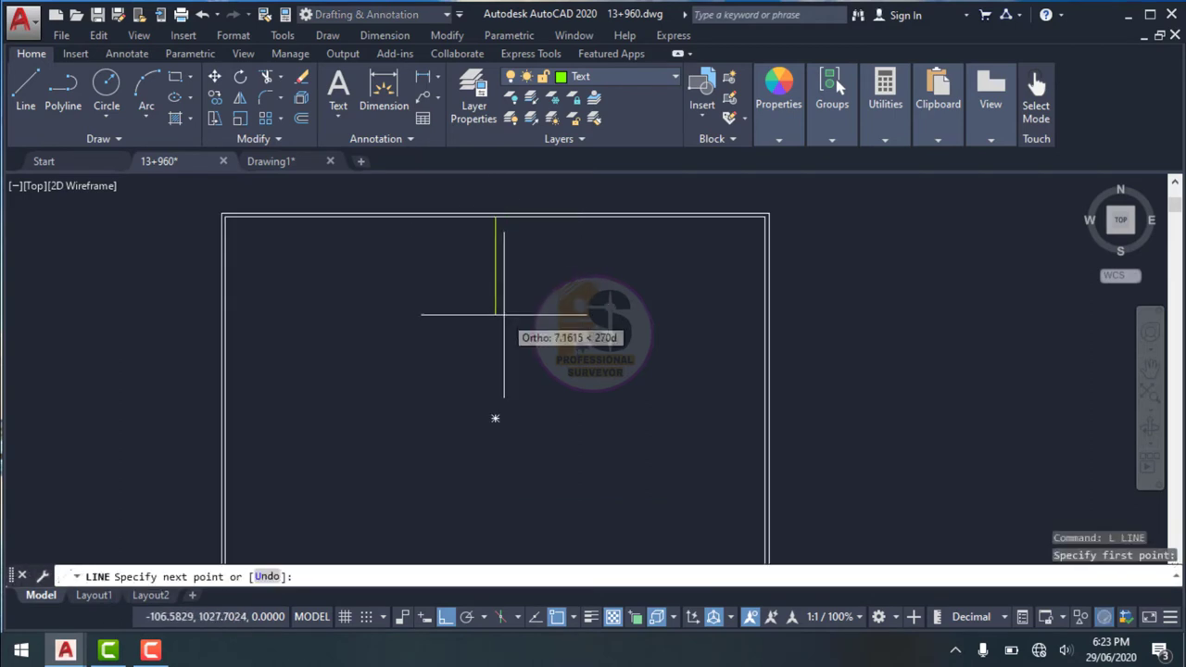
click(494, 368)
key(Escape)
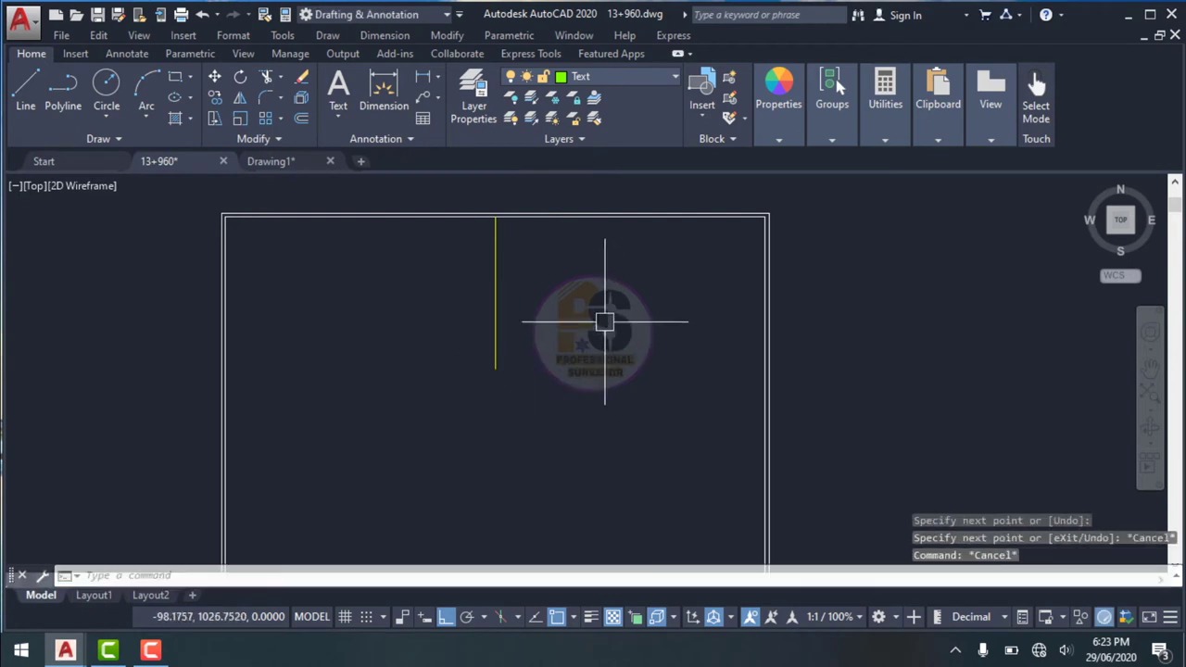
middle_drag(606, 323, 590, 275)
scroll(590, 275, down, 2)
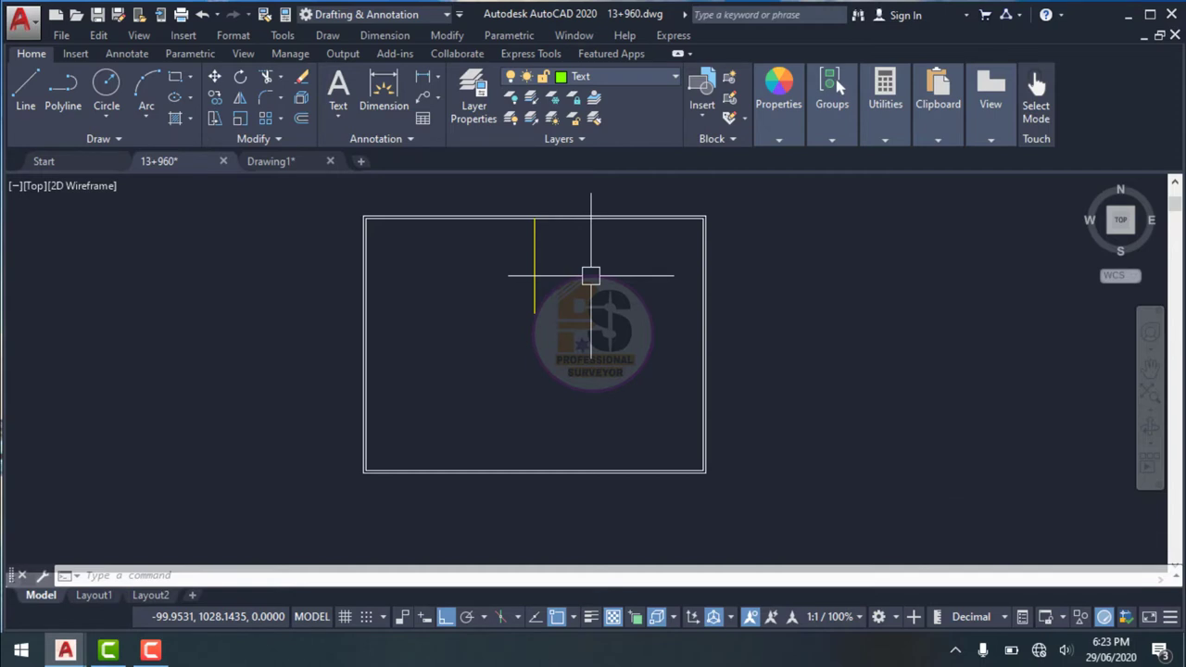
key(Escape)
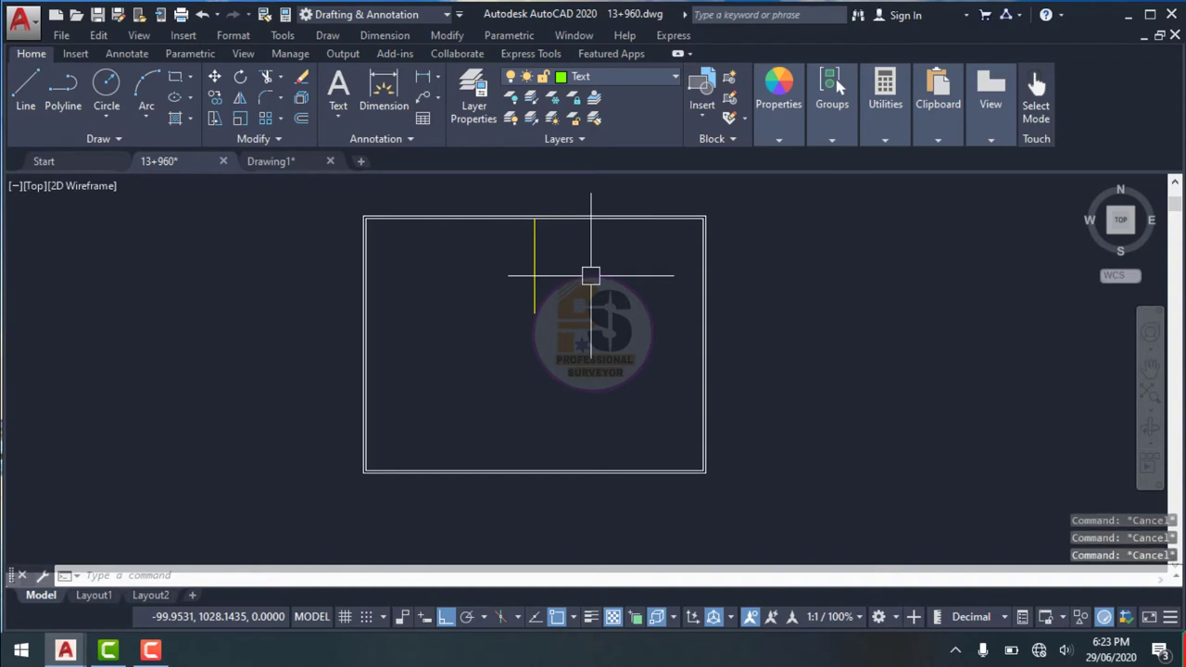
middle_drag(538, 204, 550, 254)
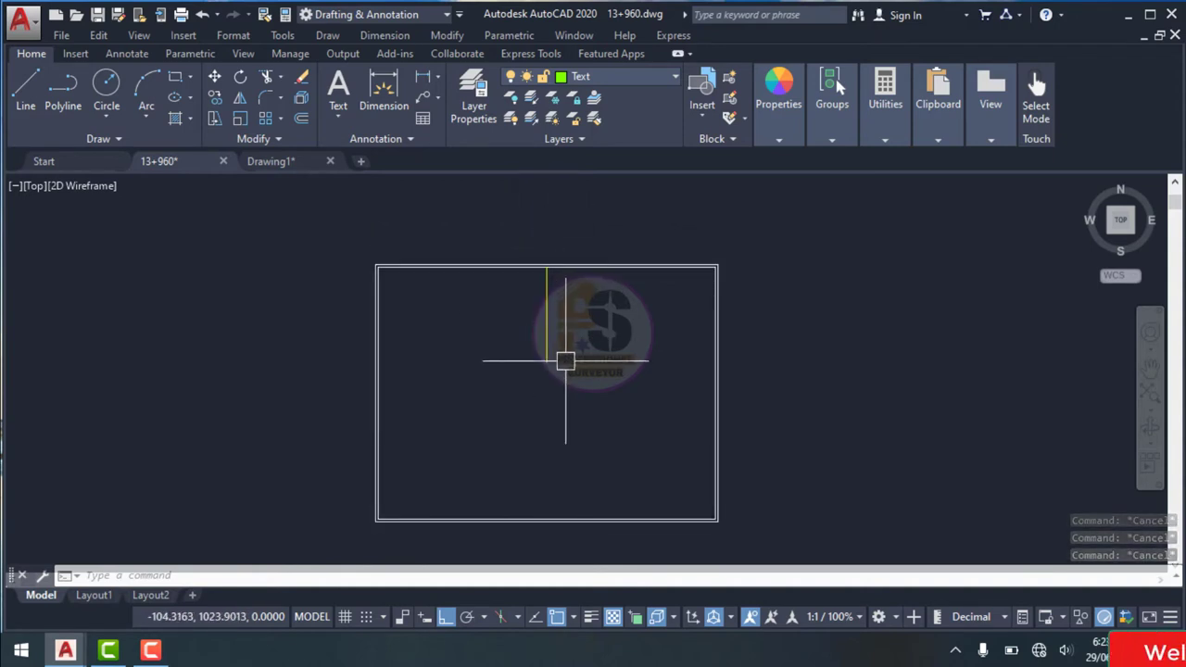
- Pan and zoom to the road cross-section's L/S and R/S dimensions above CARRIAGEWAY
scroll(565, 361, down, 1)
middle_drag(563, 357, 244, 275)
scroll(857, 319, up, 6)
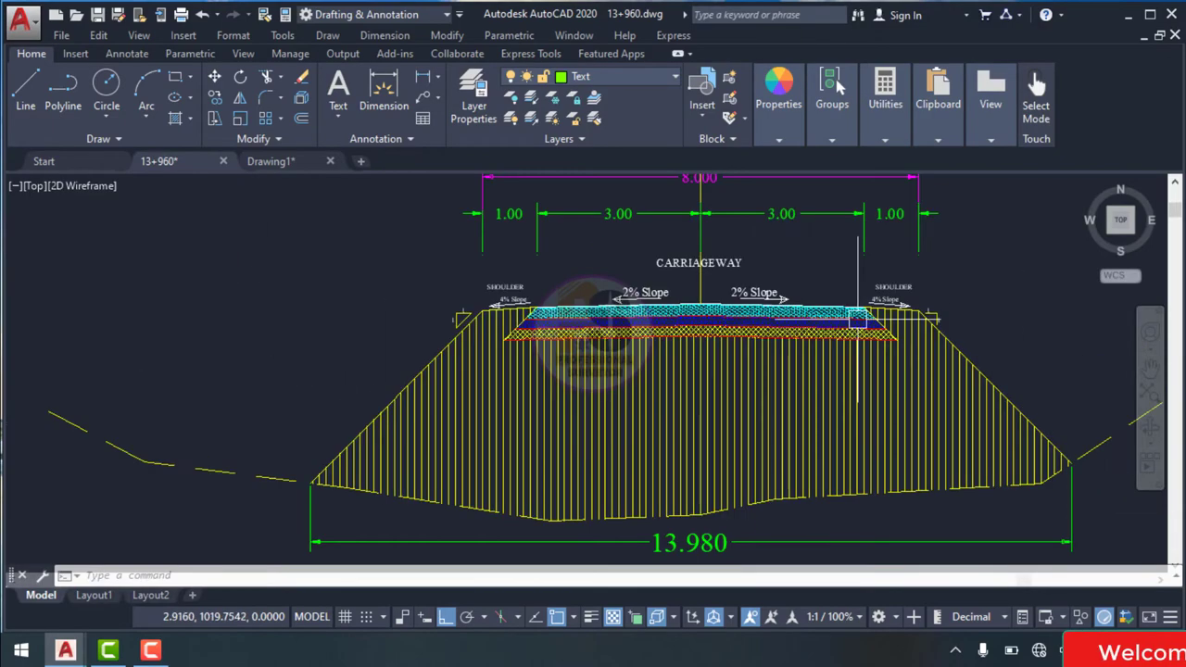
scroll(828, 319, up, 4)
scroll(755, 333, down, 2)
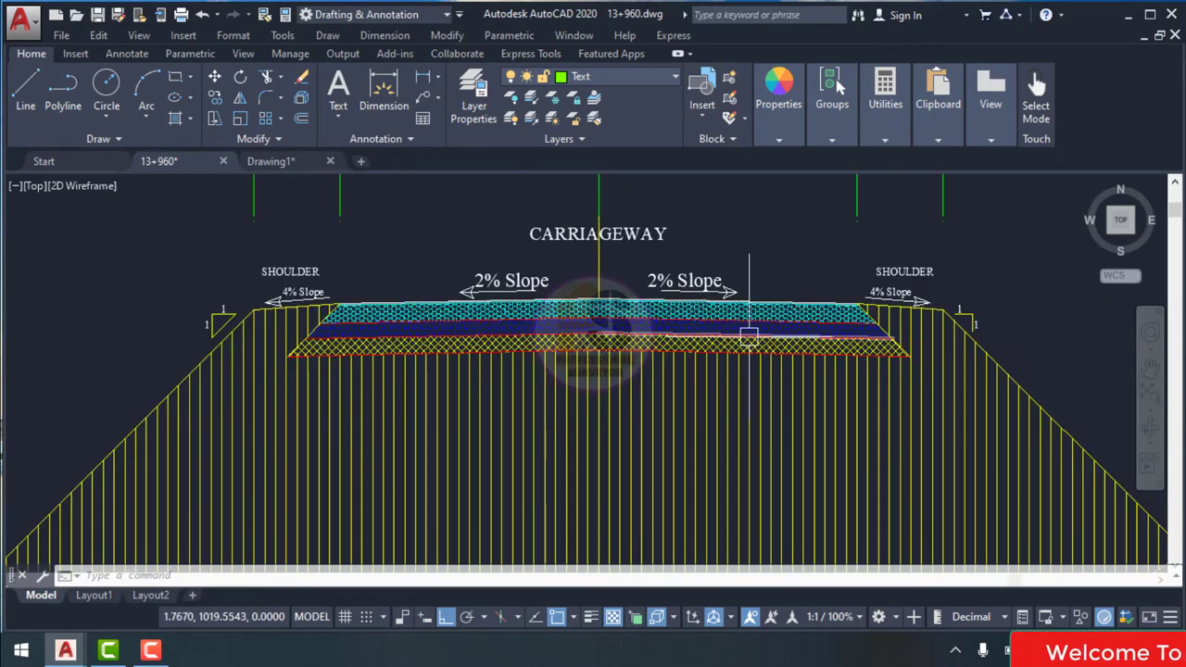
middle_drag(749, 335, 747, 515)
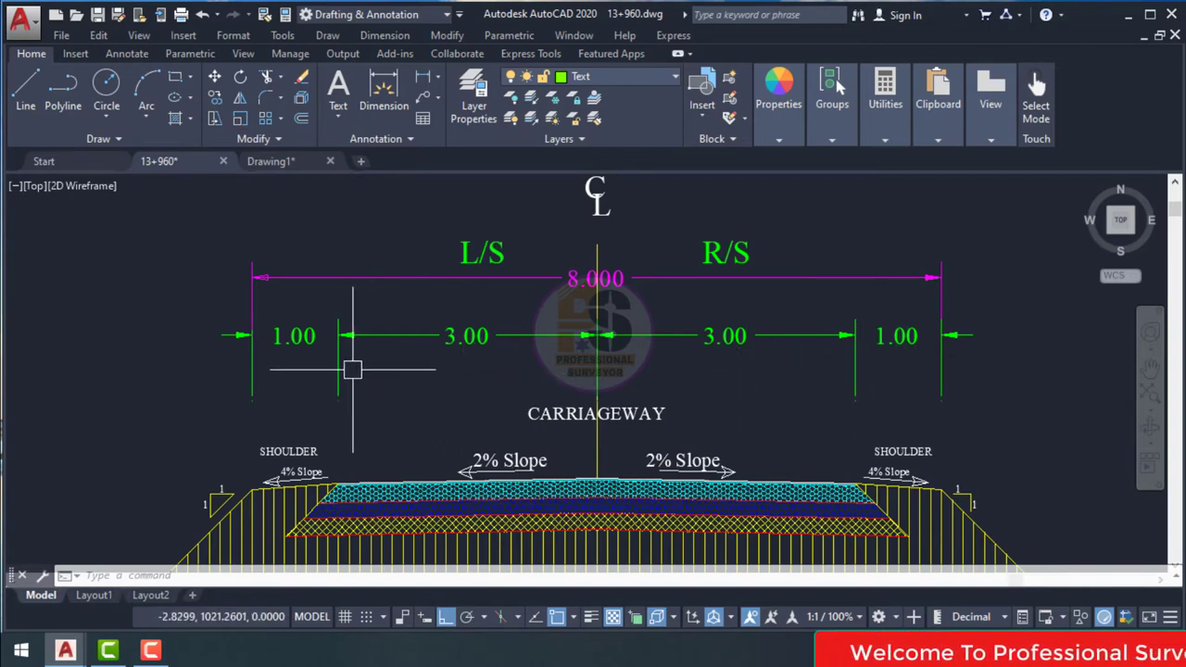
scroll(565, 278, down, 4)
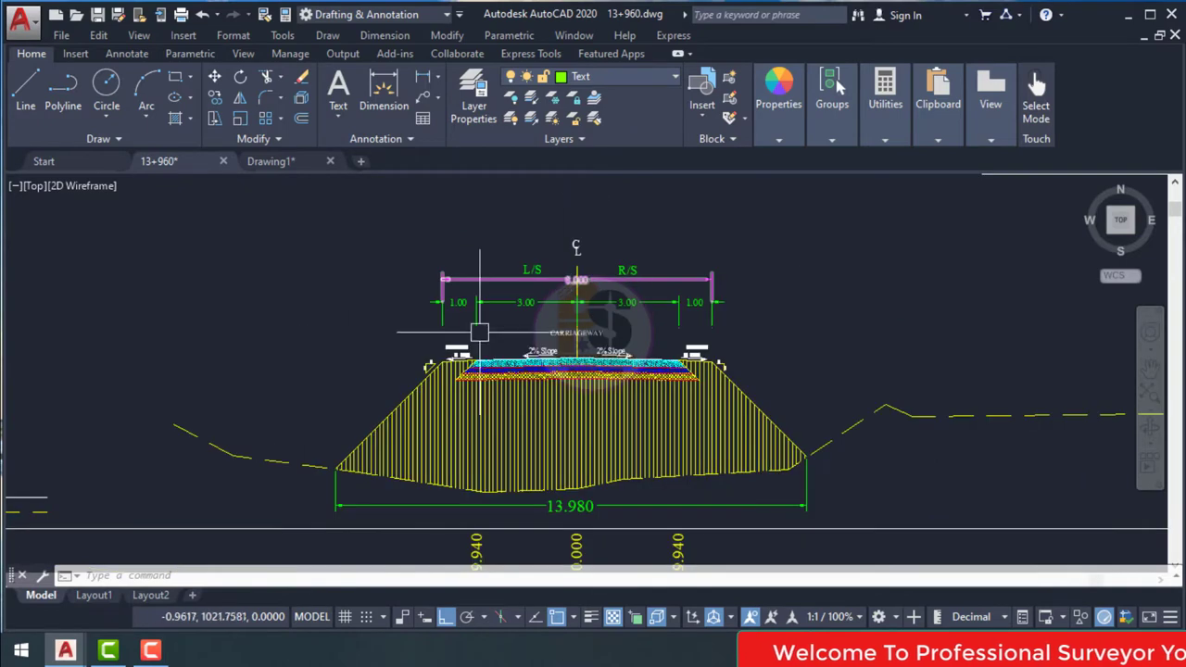
scroll(479, 332, down, 3)
scroll(278, 259, down, 3)
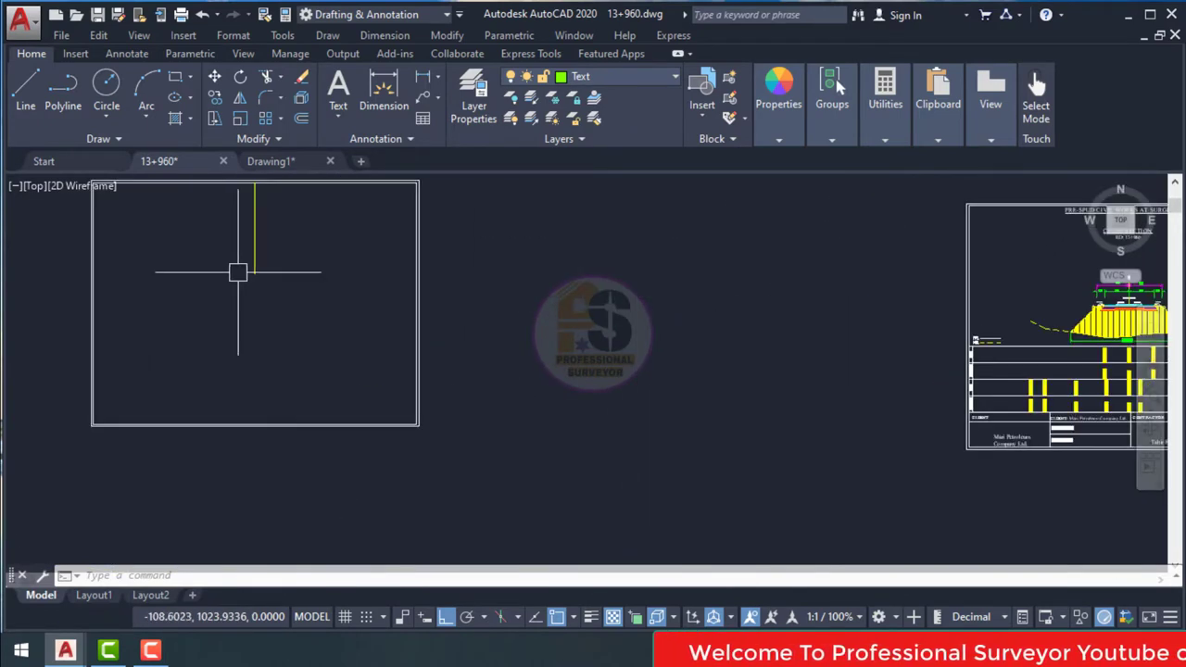
scroll(238, 272, up, 2)
- Draw the 2% slope: 3 right, 0.06 down, then back to the yellow line's base
text(L)
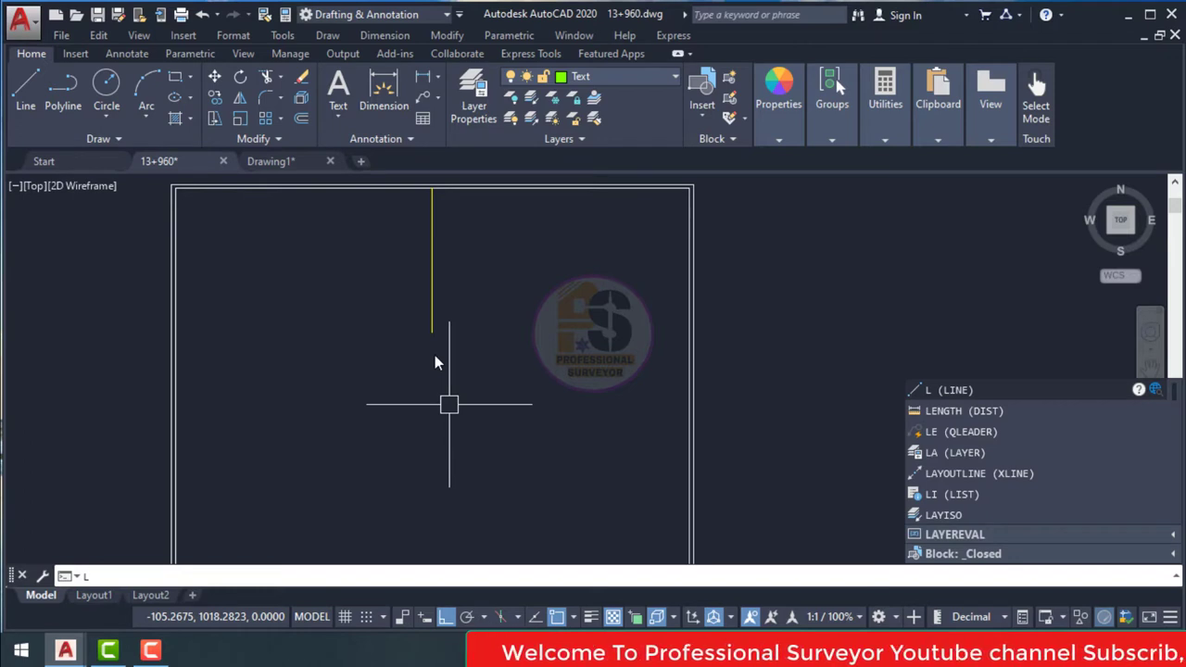
key(Return)
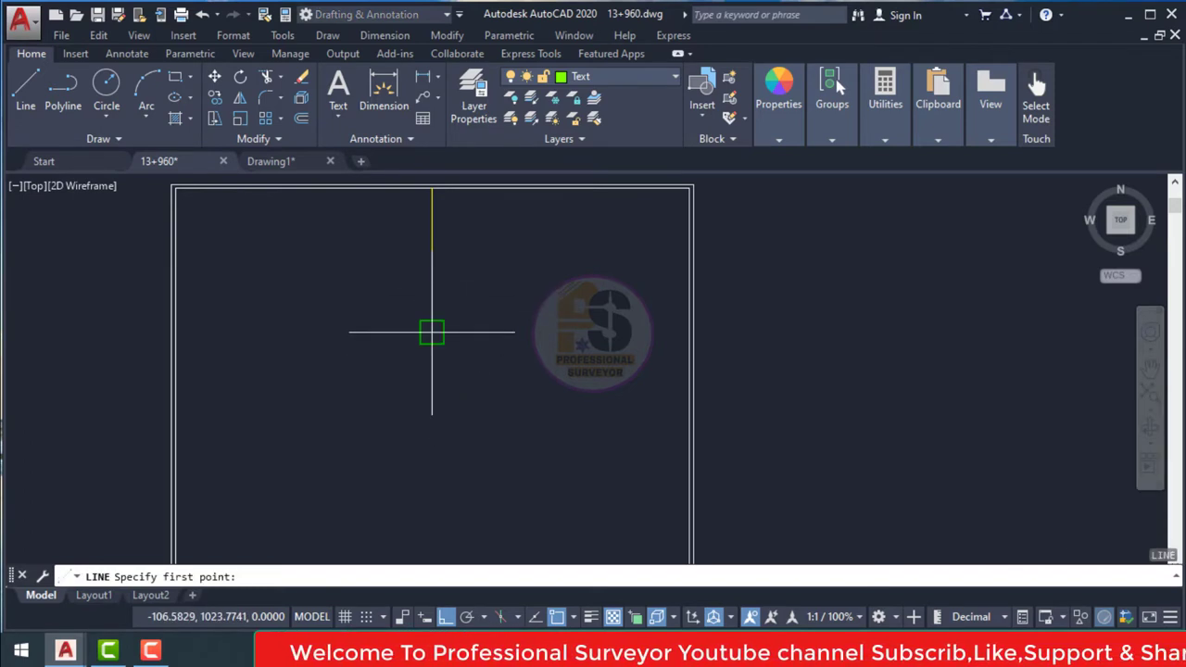
click(432, 332)
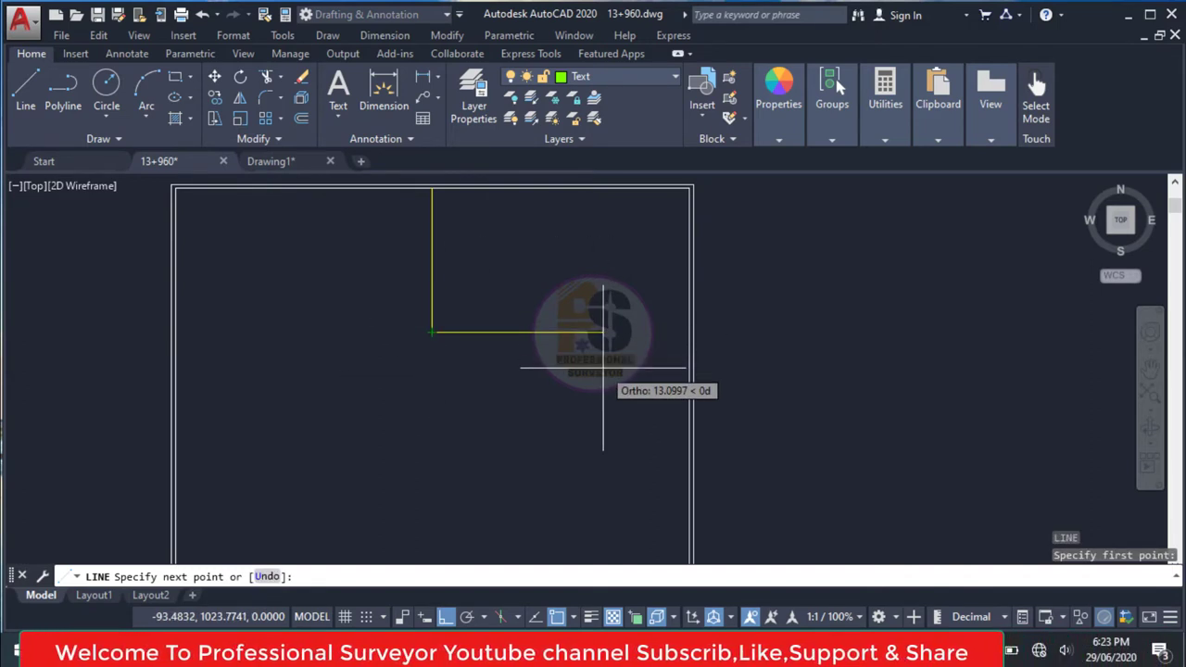
text(3)
key(Return)
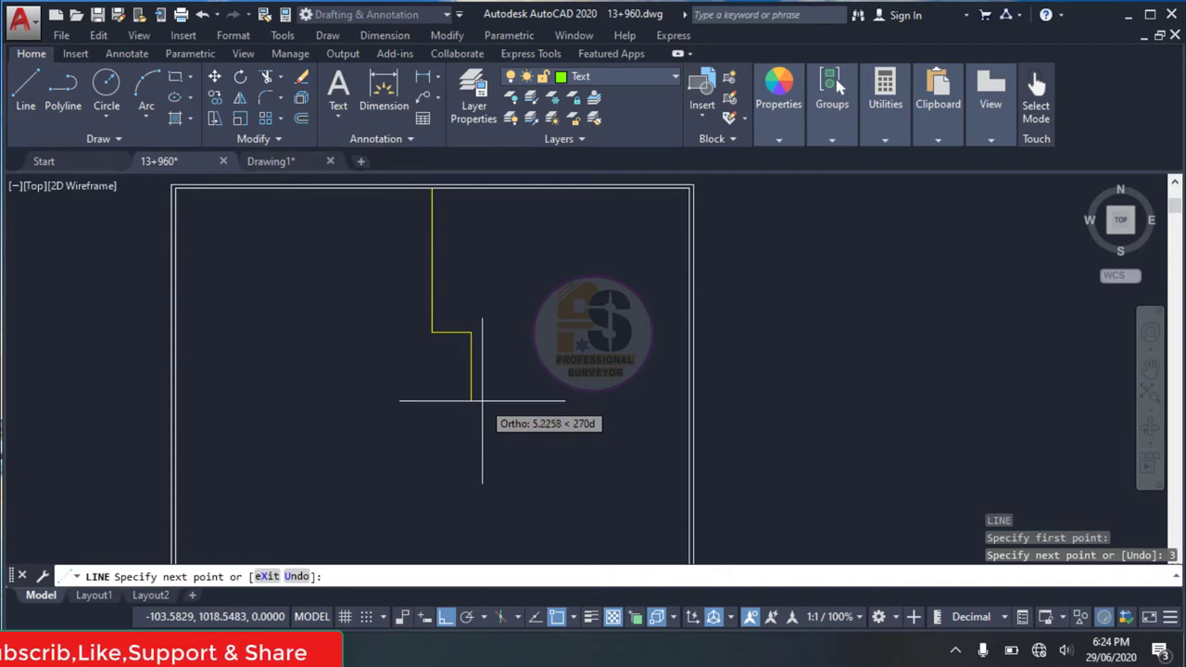
text(.06)
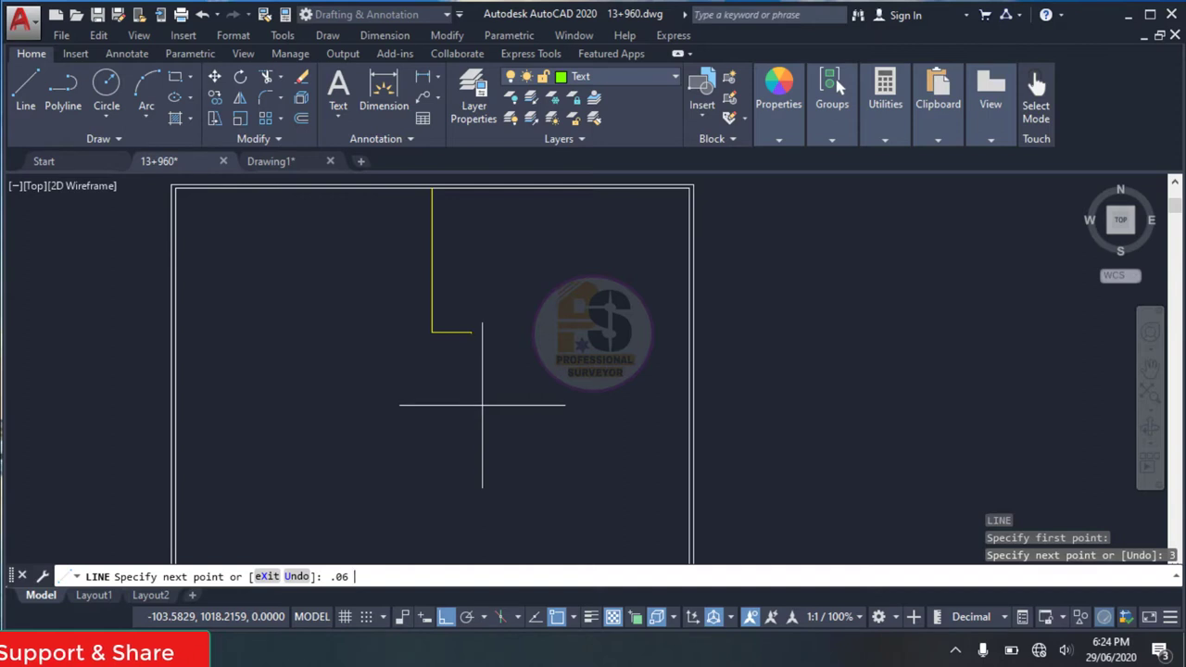
key(Return)
scroll(435, 333, up, 5)
middle_drag(453, 341, 756, 544)
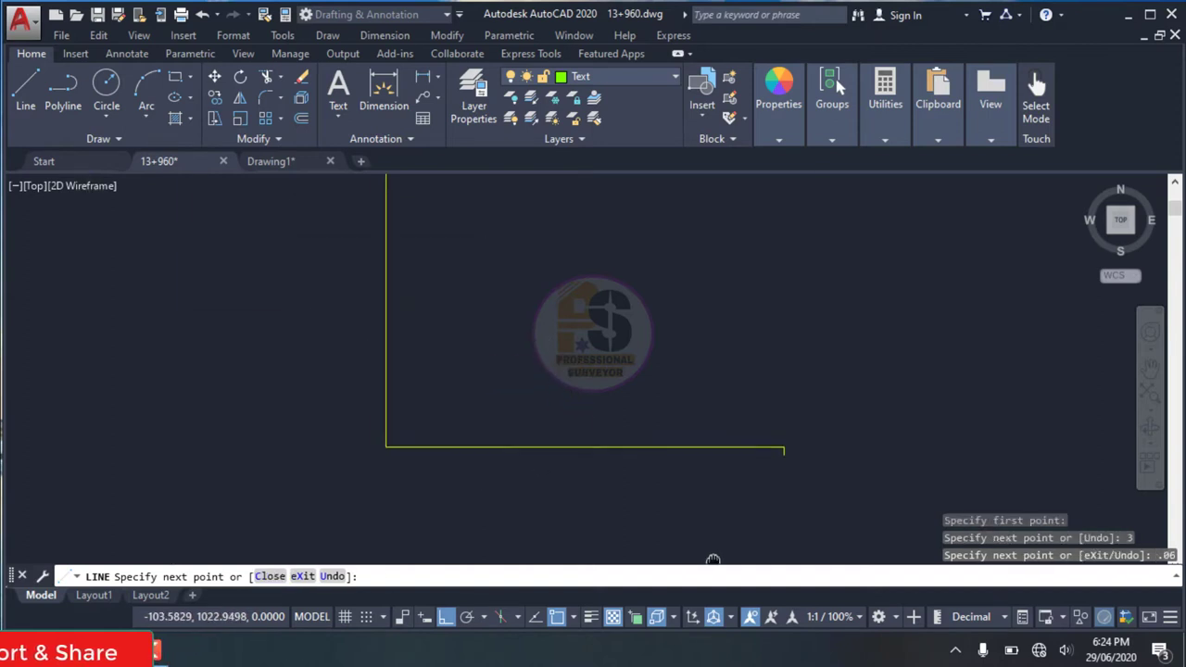
mouse_move(615, 443)
middle_down()
mouse_move(516, 231)
mouse_move(491, 282)
mouse_move(504, 311)
middle_up()
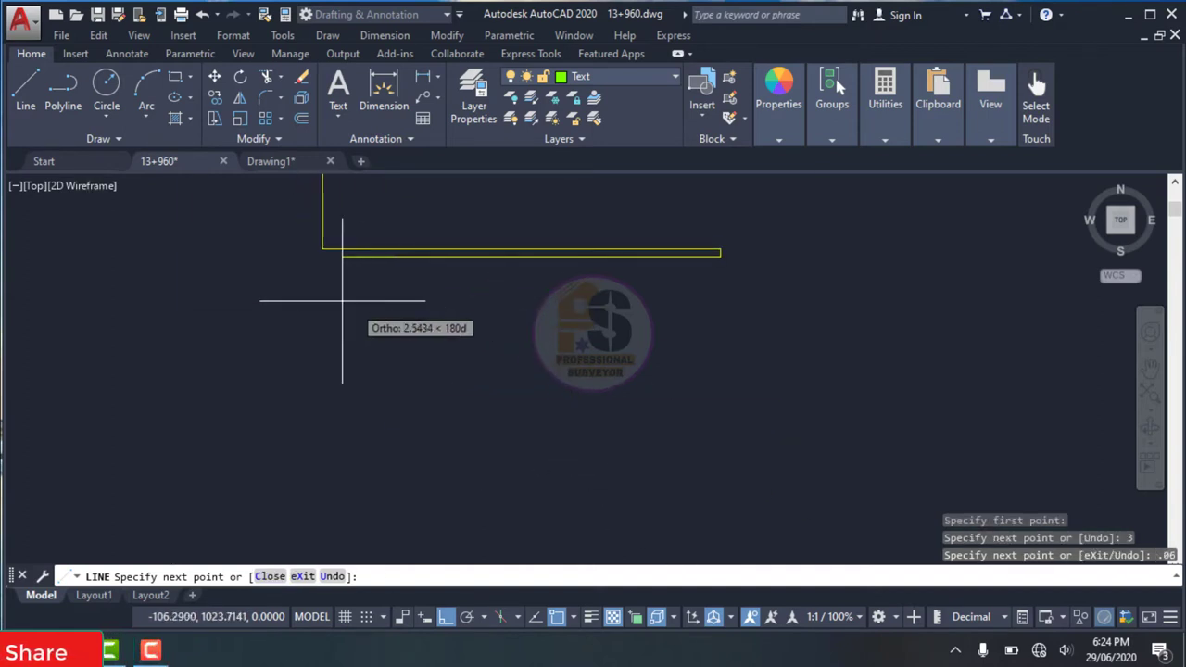
click(322, 249)
key(Return)
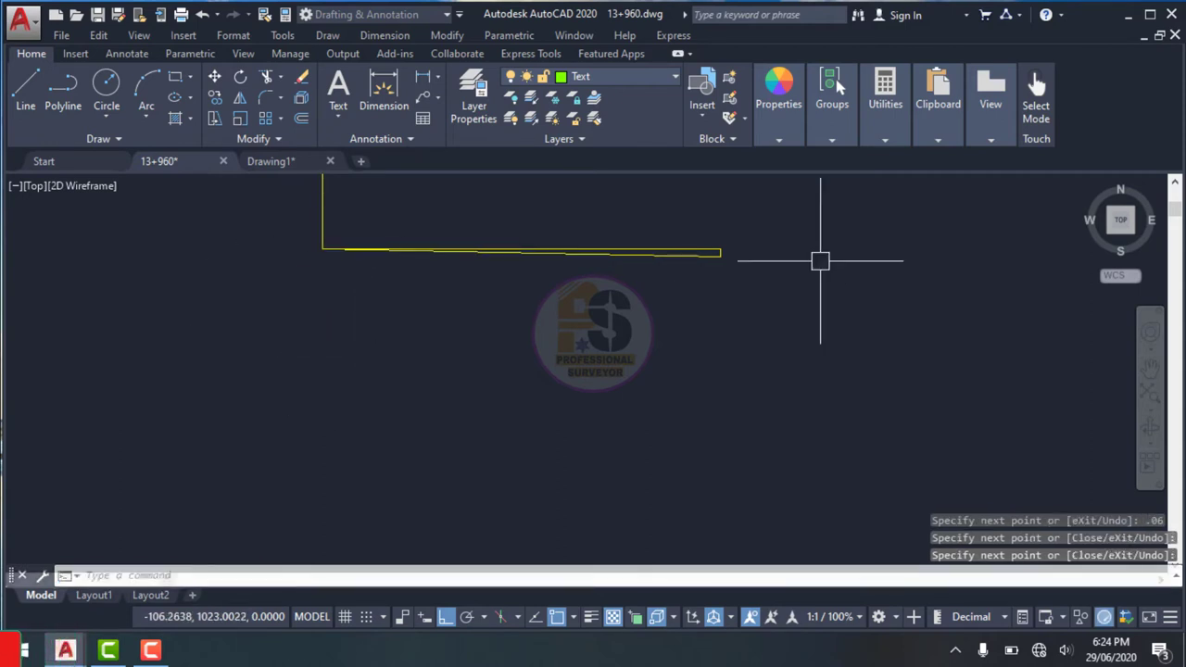
- Erase the horizontal and vertical helper lines, keeping the 2% slope line
scroll(741, 232, up, 2)
scroll(699, 267, up, 2)
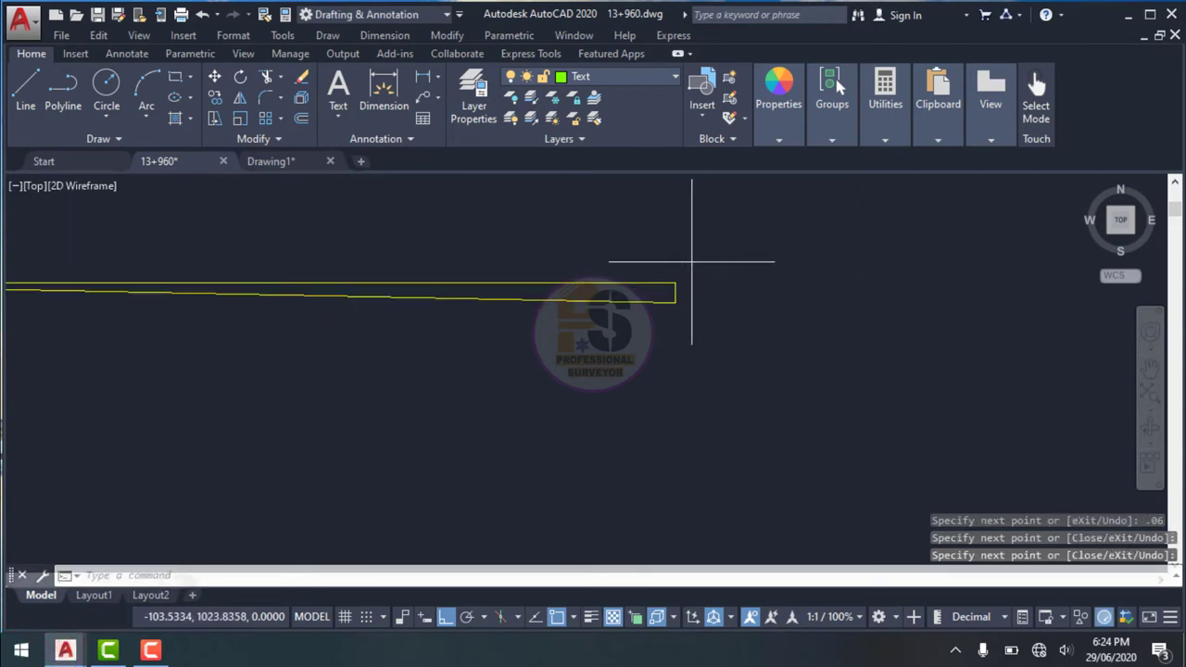
click(693, 260)
click(622, 293)
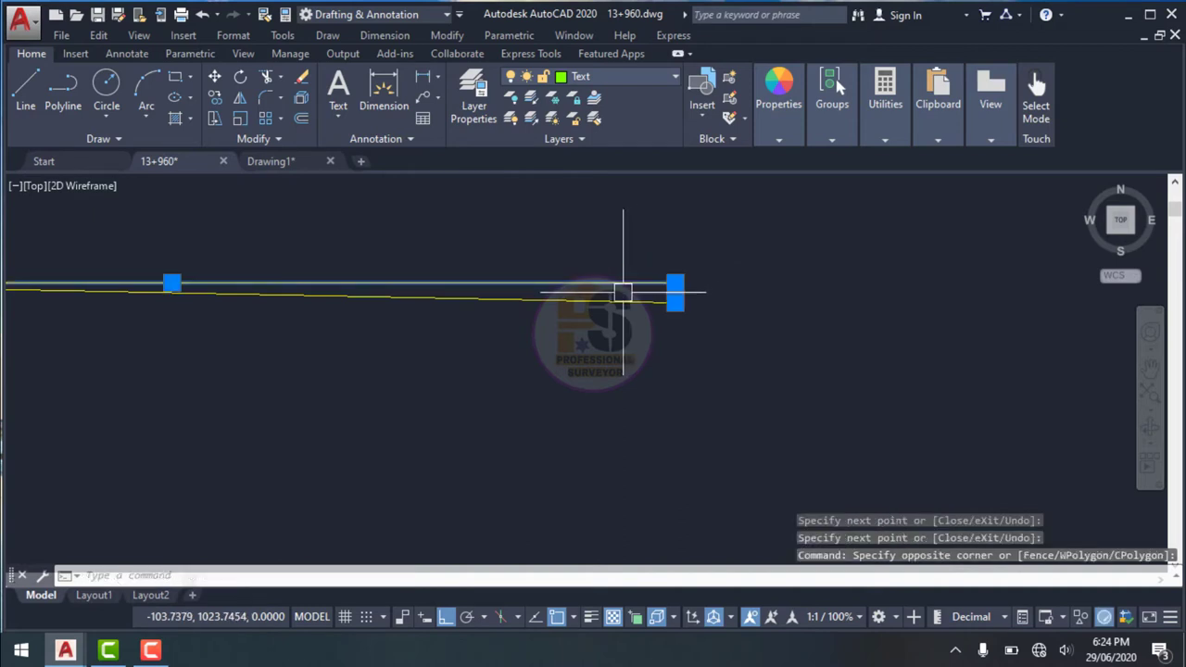
key(Delete)
mouse_move(579, 253)
middle_down()
mouse_move(596, 288)
mouse_move(611, 284)
middle_up()
key(Escape)
key(Escape)
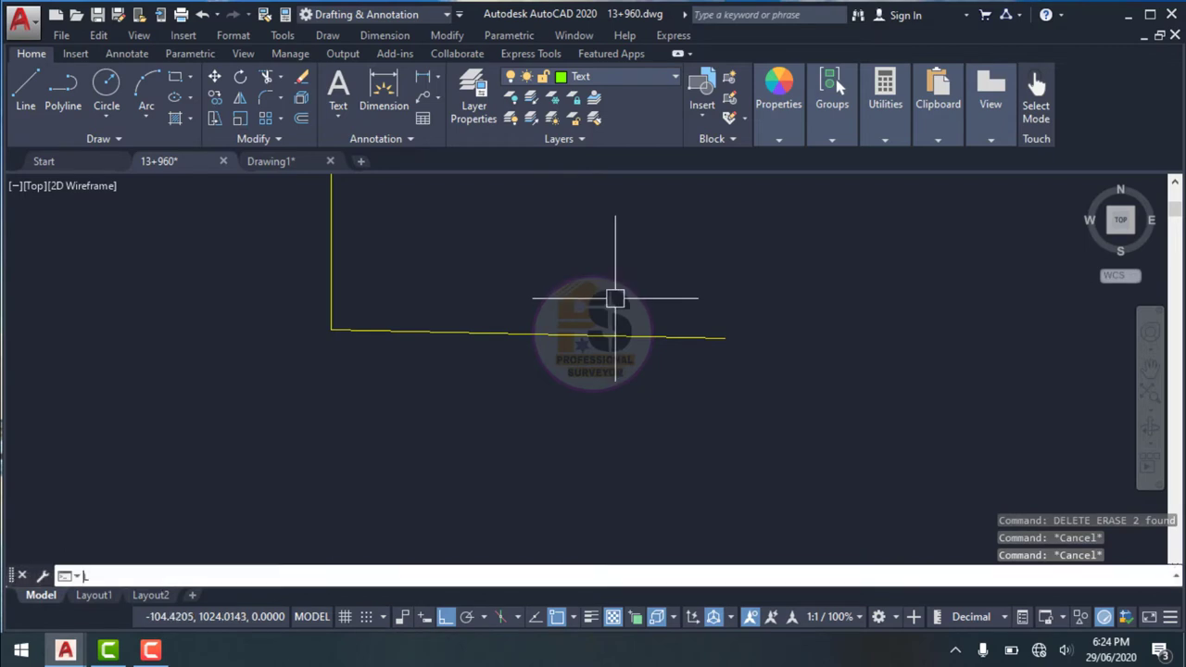
- Draw helper segments 1 unit right and 0.04 down from the 2% line's end
text(l)
key(Return)
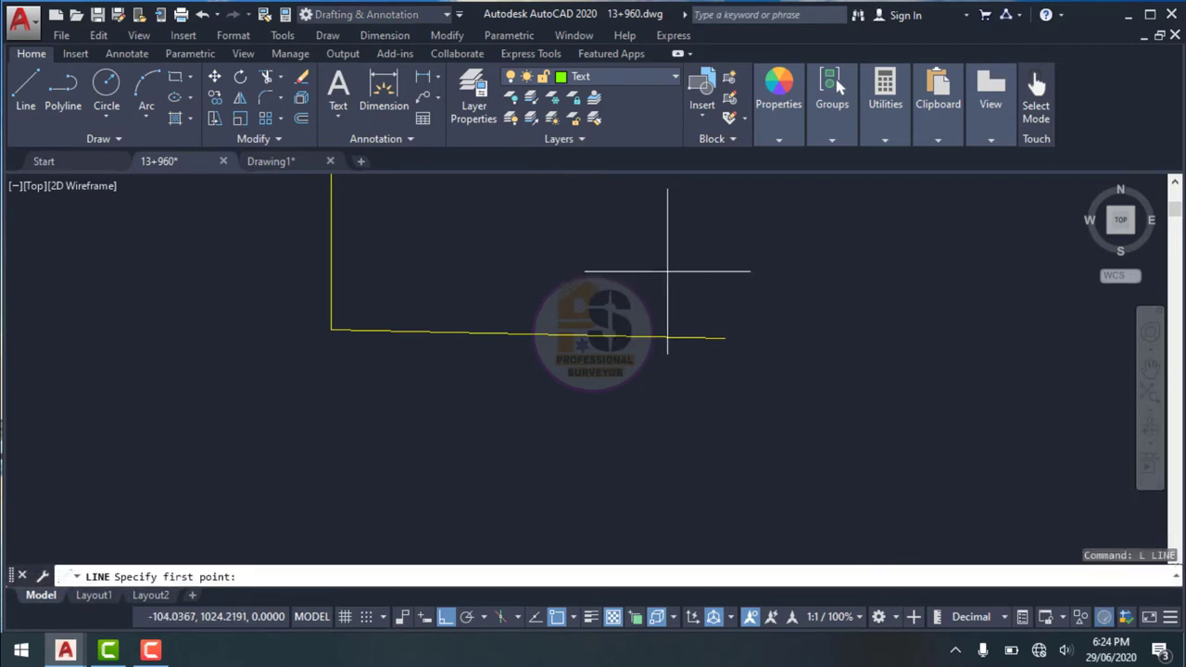
middle_drag(667, 272, 494, 213)
click(550, 278)
text(1)
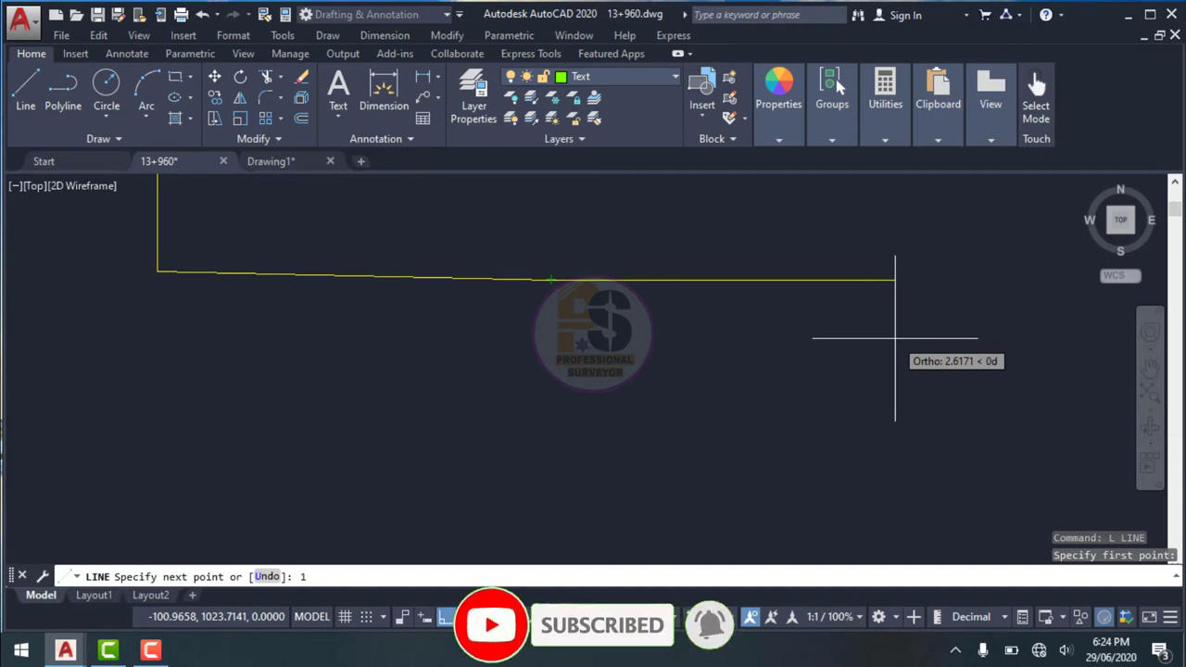
key(Return)
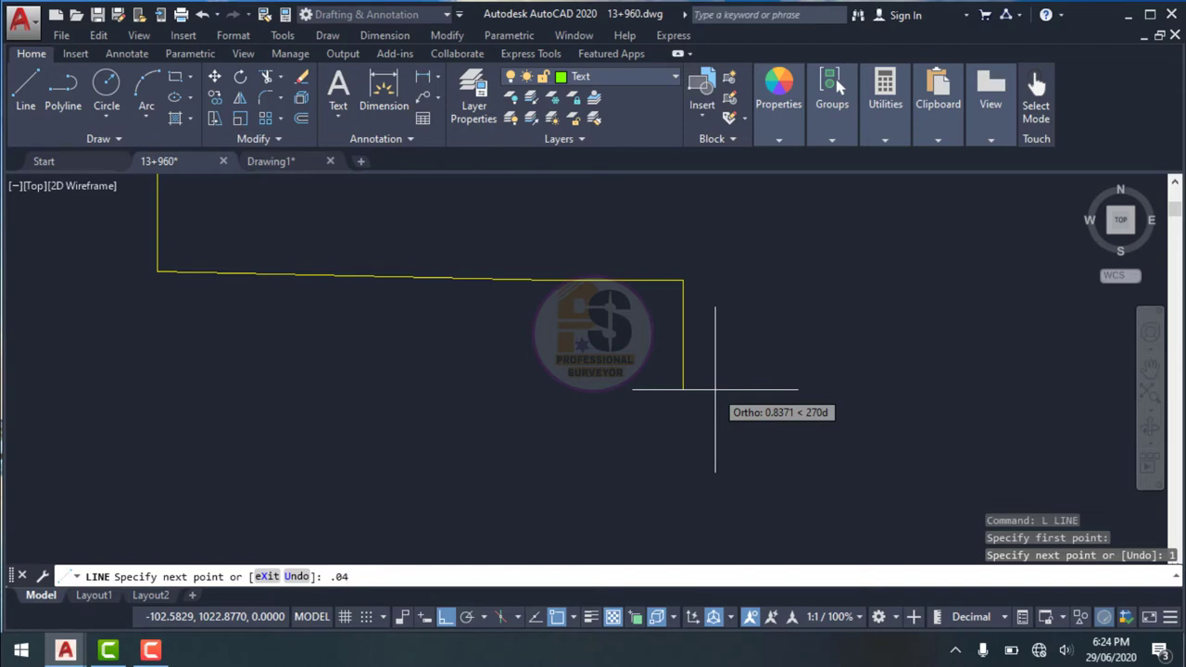
key(Return)
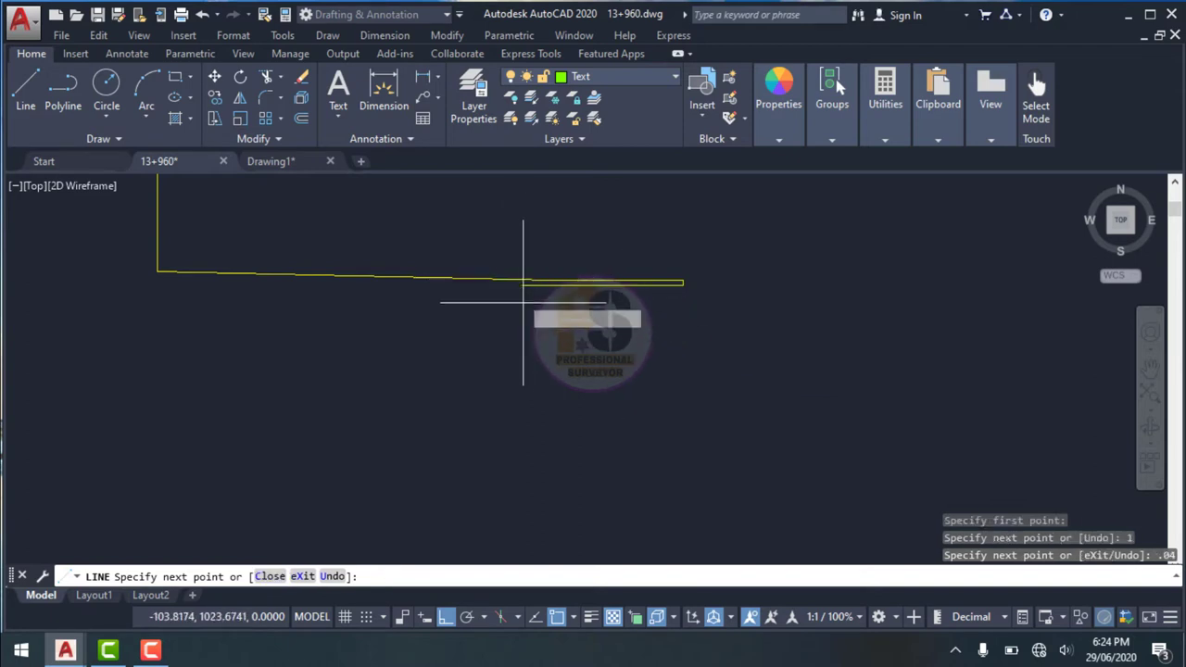
scroll(523, 302, up, 4)
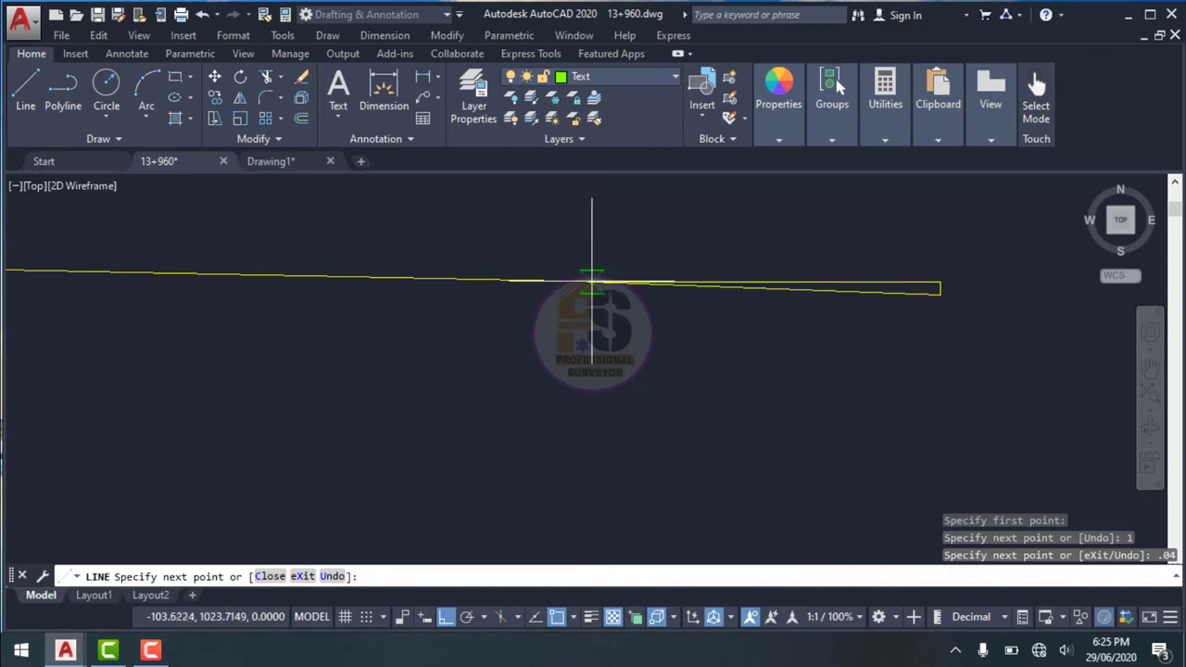
key(Escape)
key(Escape)
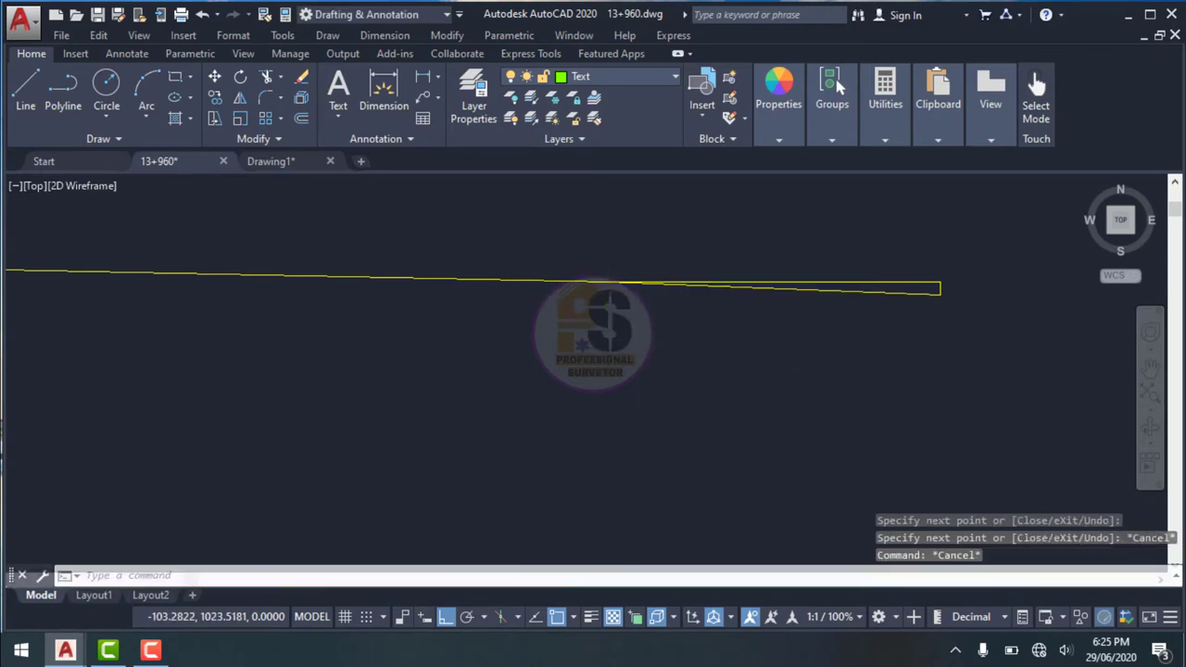
- Erase the two helper segments with E, leaving the 4% slope line
click(807, 252)
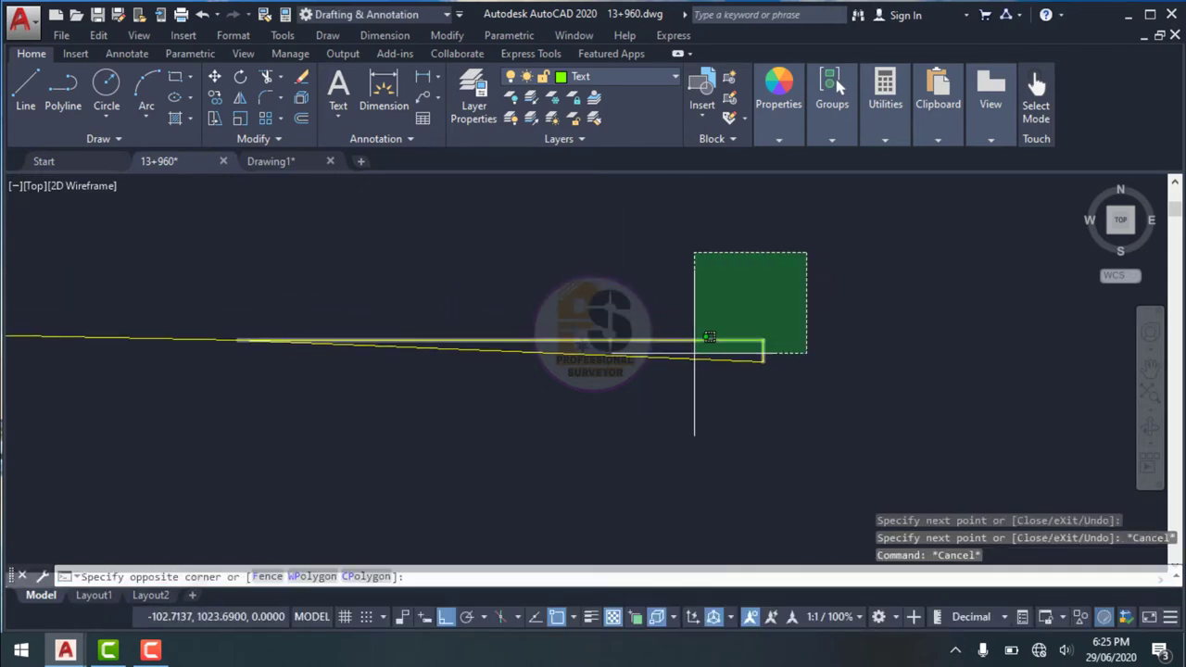
click(694, 352)
text(e)
key(Return)
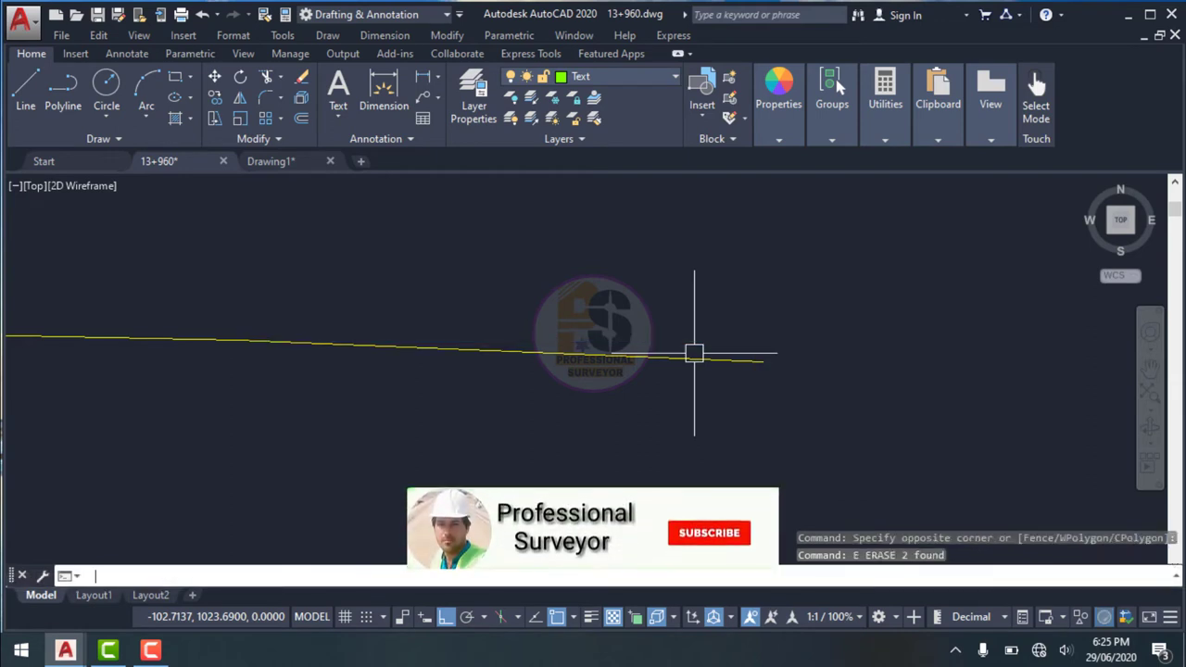
middle_drag(728, 336, 654, 349)
key(Escape)
key(Escape)
key(Escape)
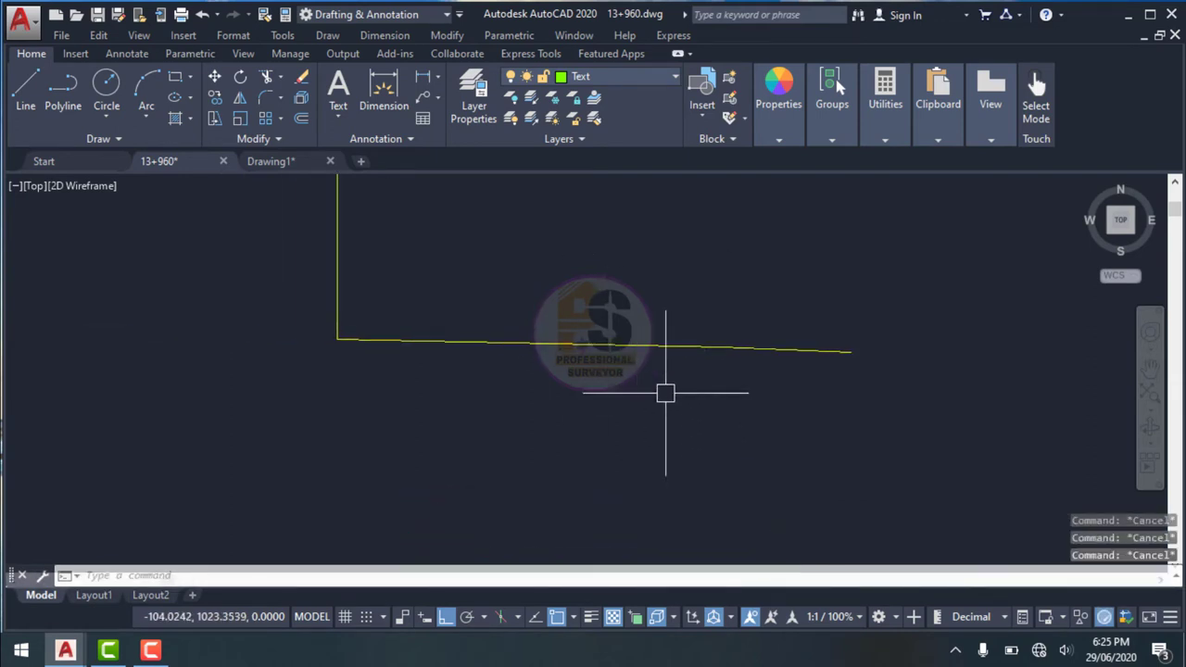
scroll(93, 352, down, 5)
scroll(502, 247, down, 2)
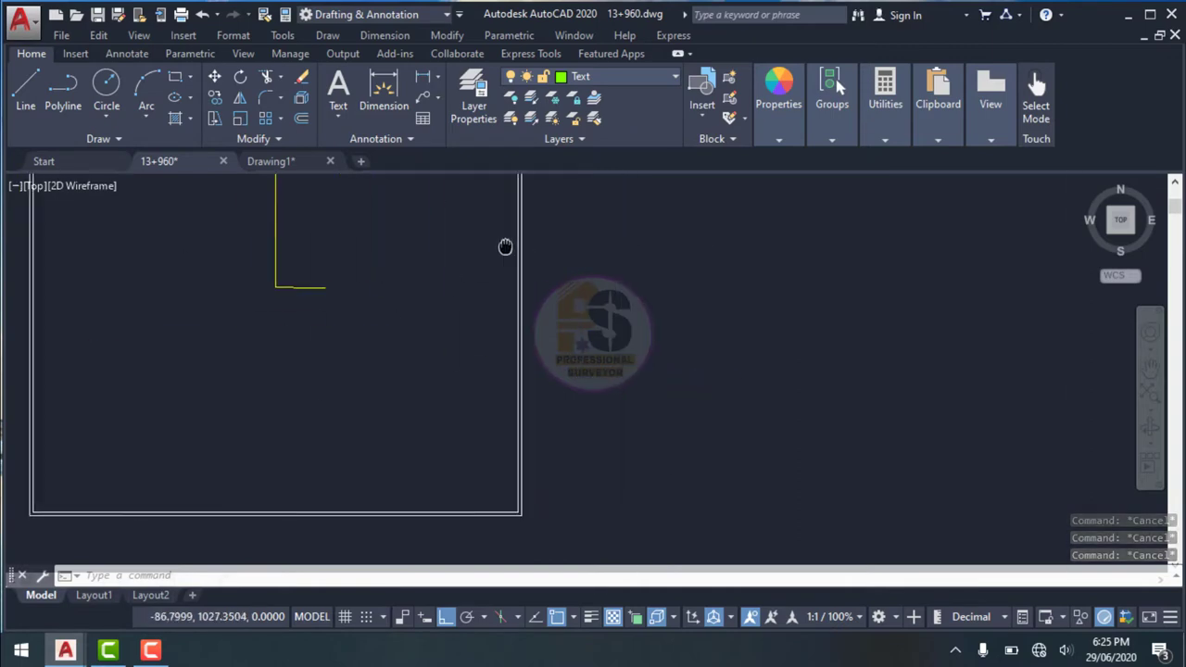
scroll(503, 317, down, 5)
scroll(737, 317, up, 2)
scroll(736, 318, up, 3)
scroll(675, 325, up, 3)
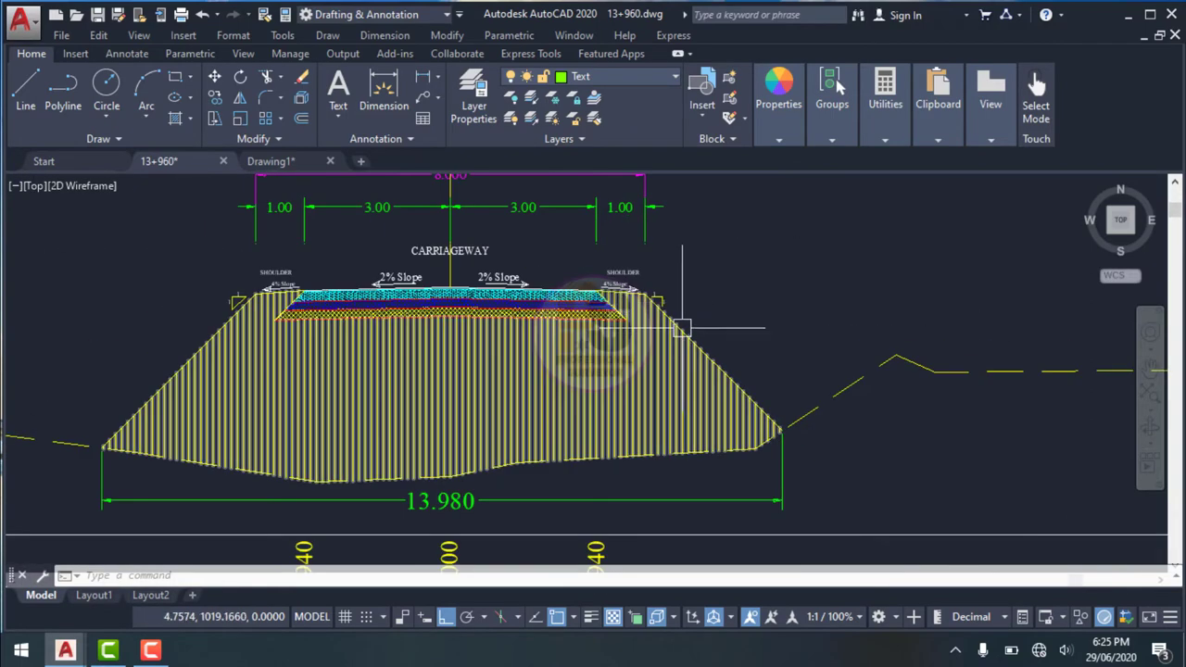
scroll(630, 315, up, 3)
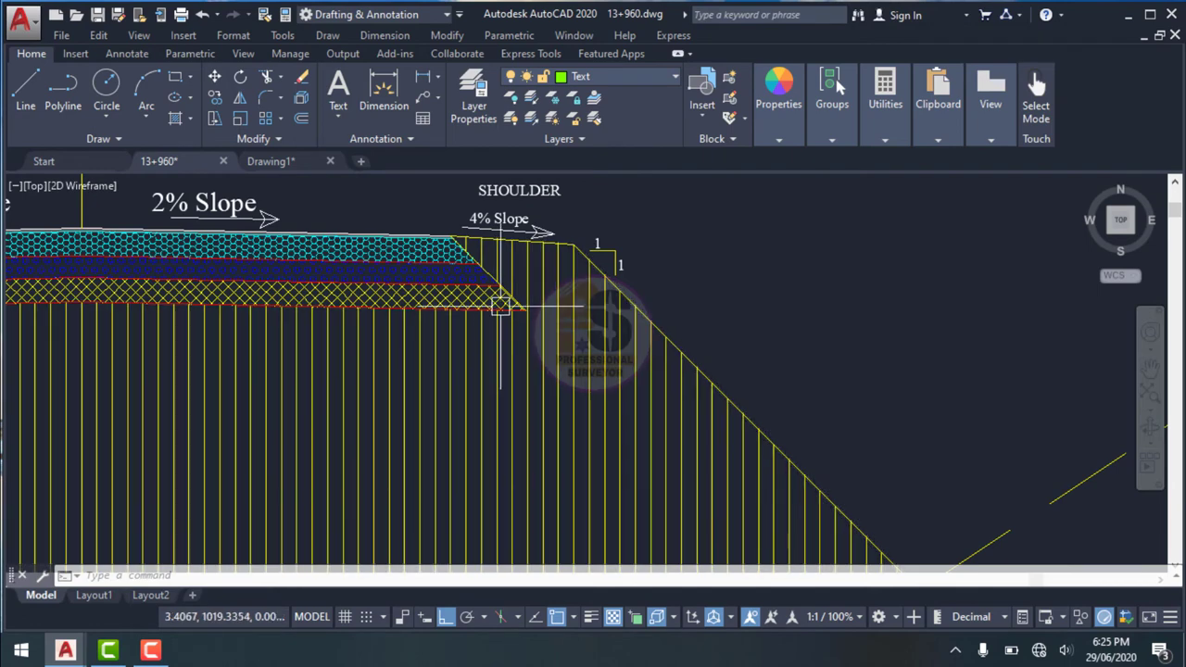
middle_drag(593, 290, 749, 310)
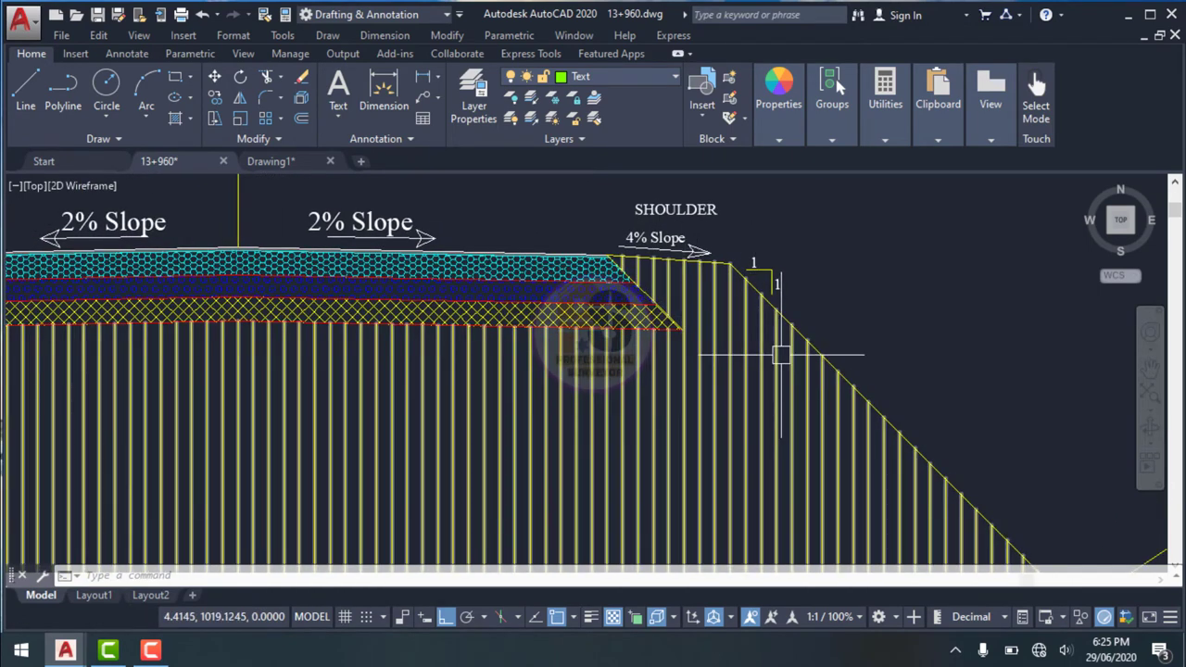
mouse_move(795, 324)
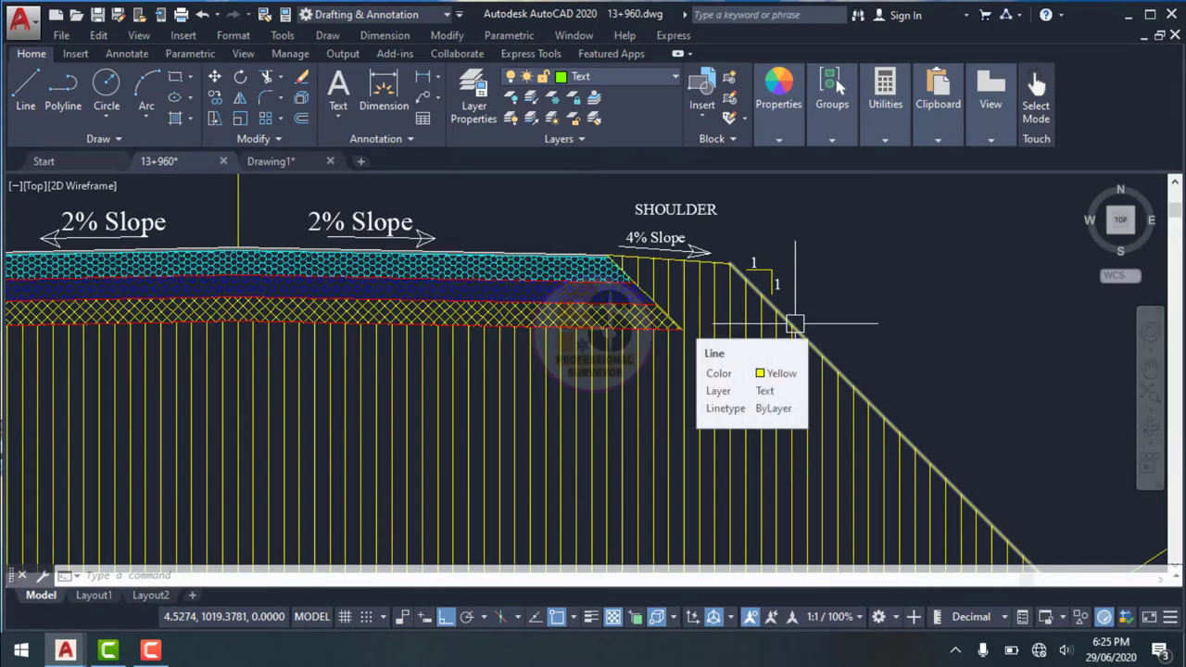
scroll(794, 323, down, 5)
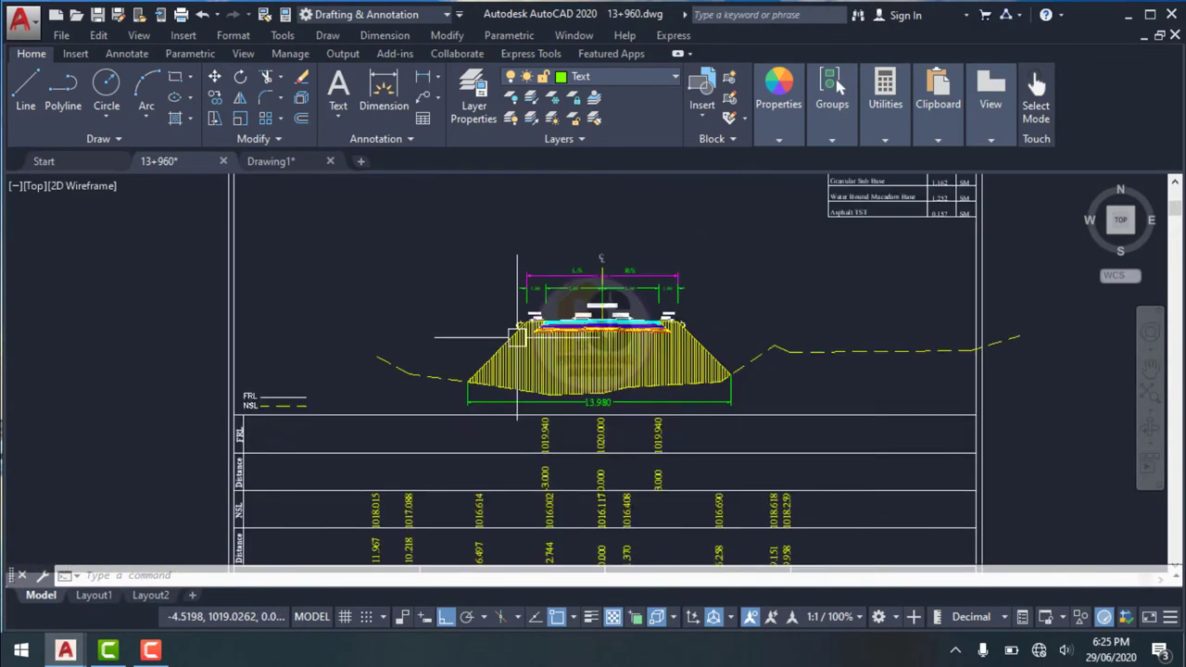
middle_drag(139, 334, 407, 333)
scroll(101, 332, up, 5)
mouse_move(102, 332)
middle_down()
mouse_move(596, 339)
mouse_move(687, 358)
middle_up()
scroll(516, 350, up, 2)
scroll(607, 303, up, 3)
- Draw a 1:1 side slope from the 4% line's end: 1 down, 1 right, diagonal back
key(Escape)
key(Escape)
key(Escape)
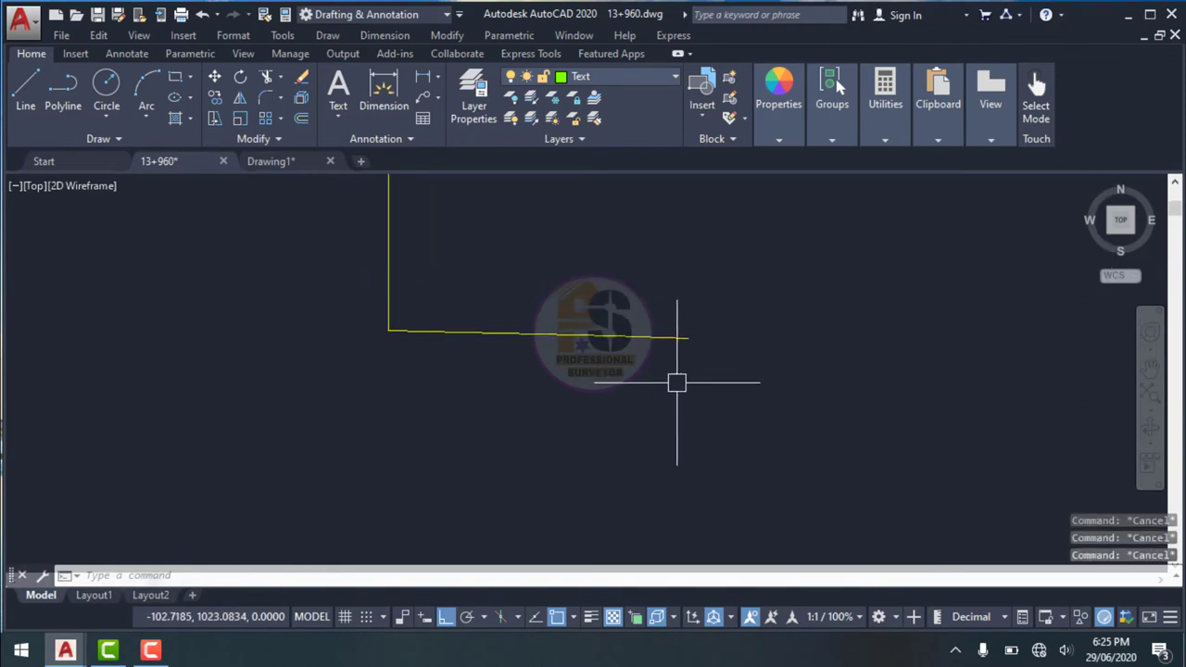
text(l)
key(Return)
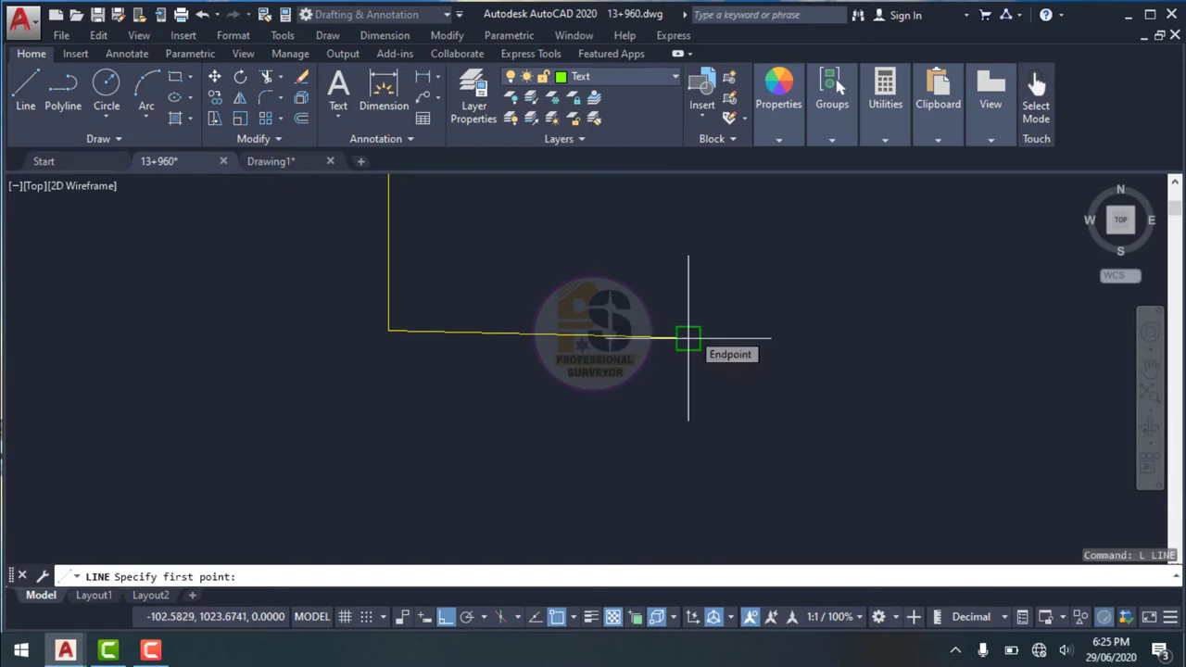
click(687, 338)
text(1)
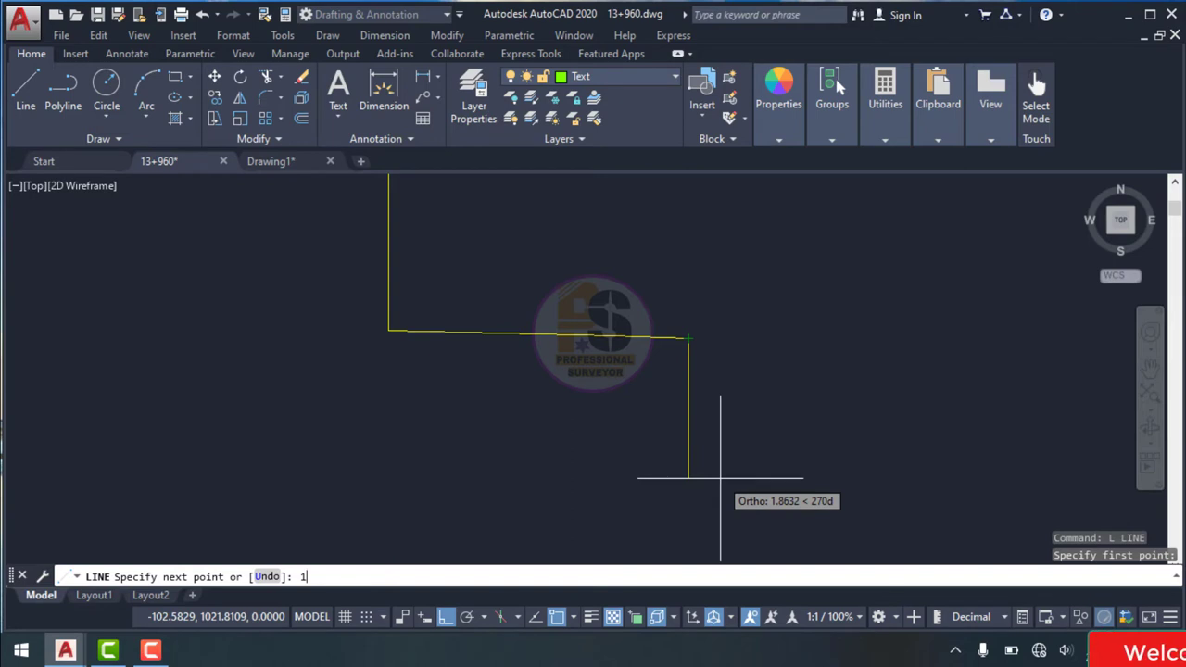
key(Return)
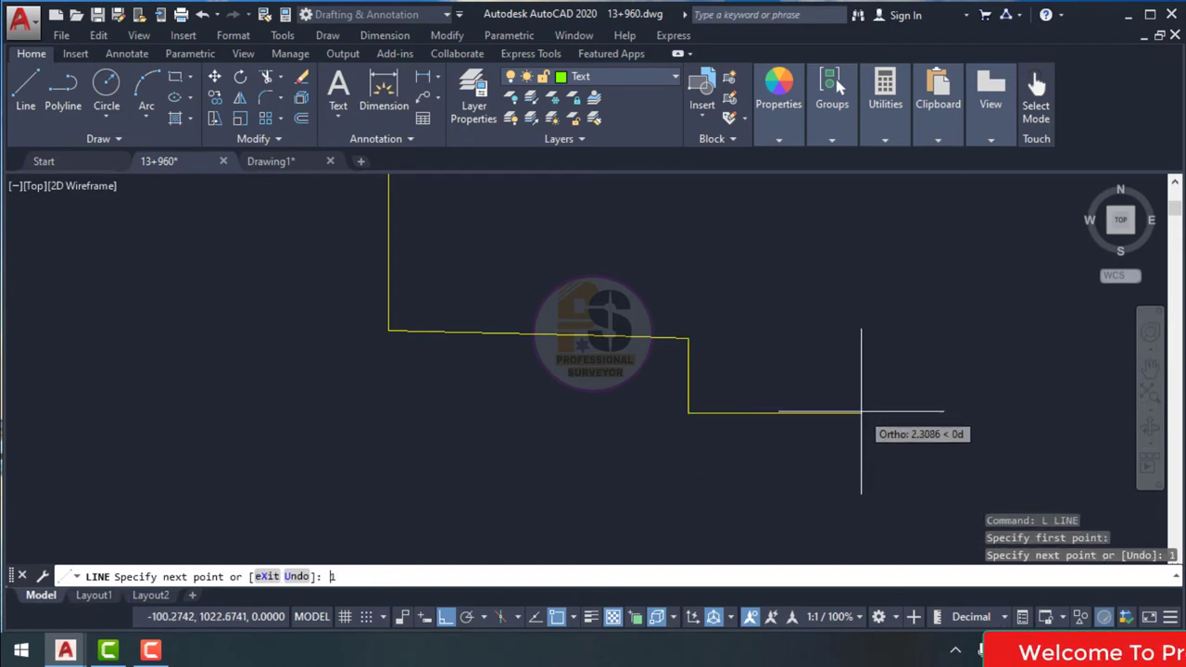
key(Return)
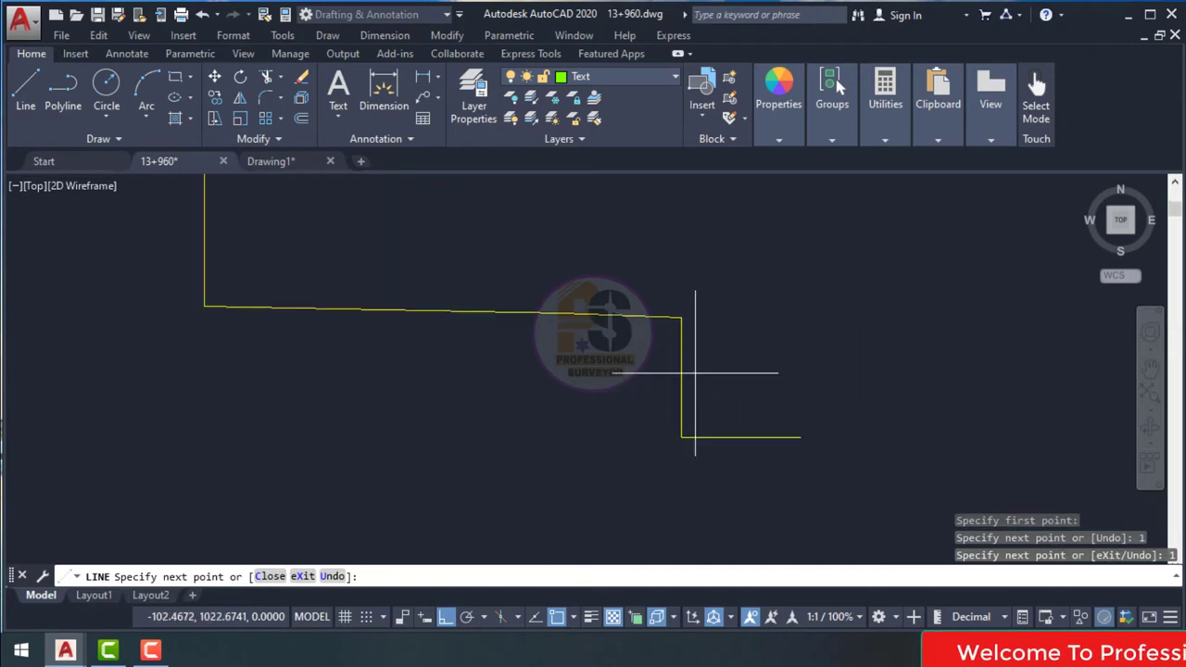
scroll(693, 342, up, 2)
text(u)
key(Return)
click(682, 318)
key(Escape)
key(Escape)
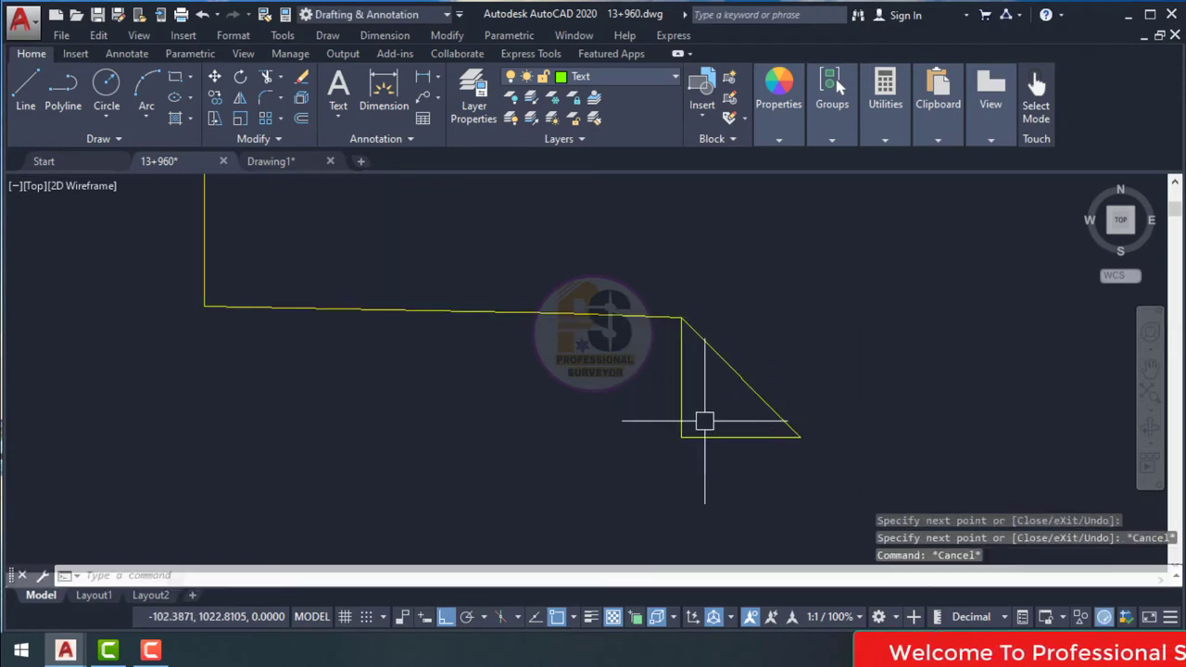
- Erase the vertical and bottom helper segments, keeping the diagonal
click(536, 495)
text(e)
key(Return)
scroll(646, 339, down, 2)
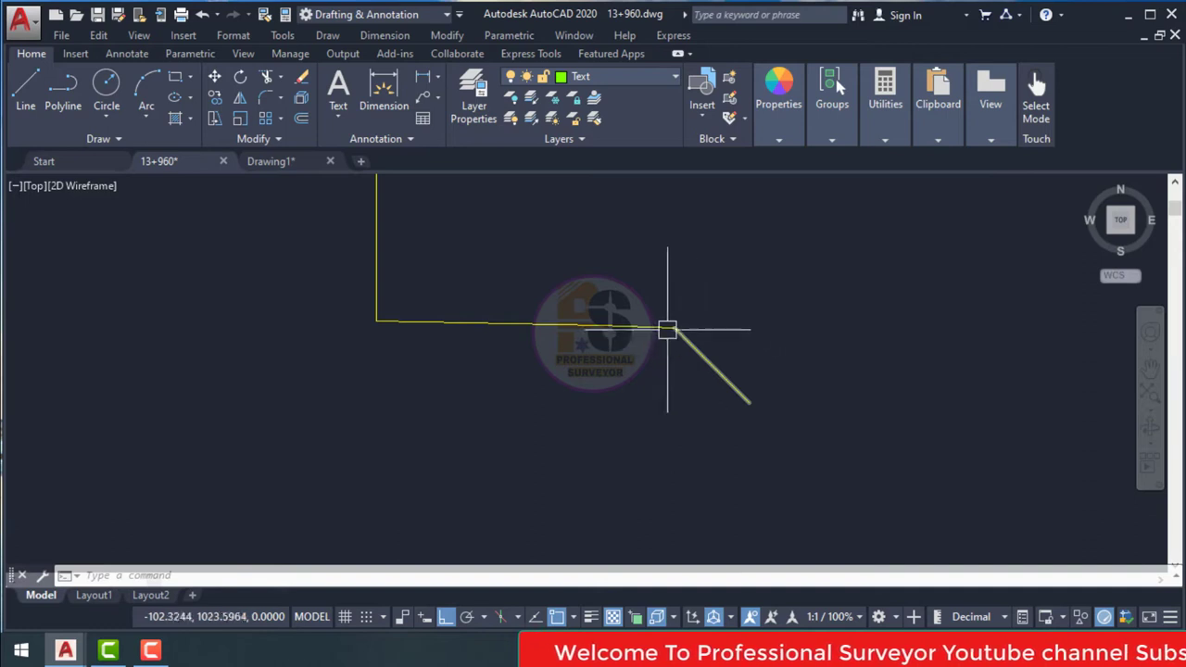
- Set the colour of the yellow line and the diagonal to ByBlock
click(713, 261)
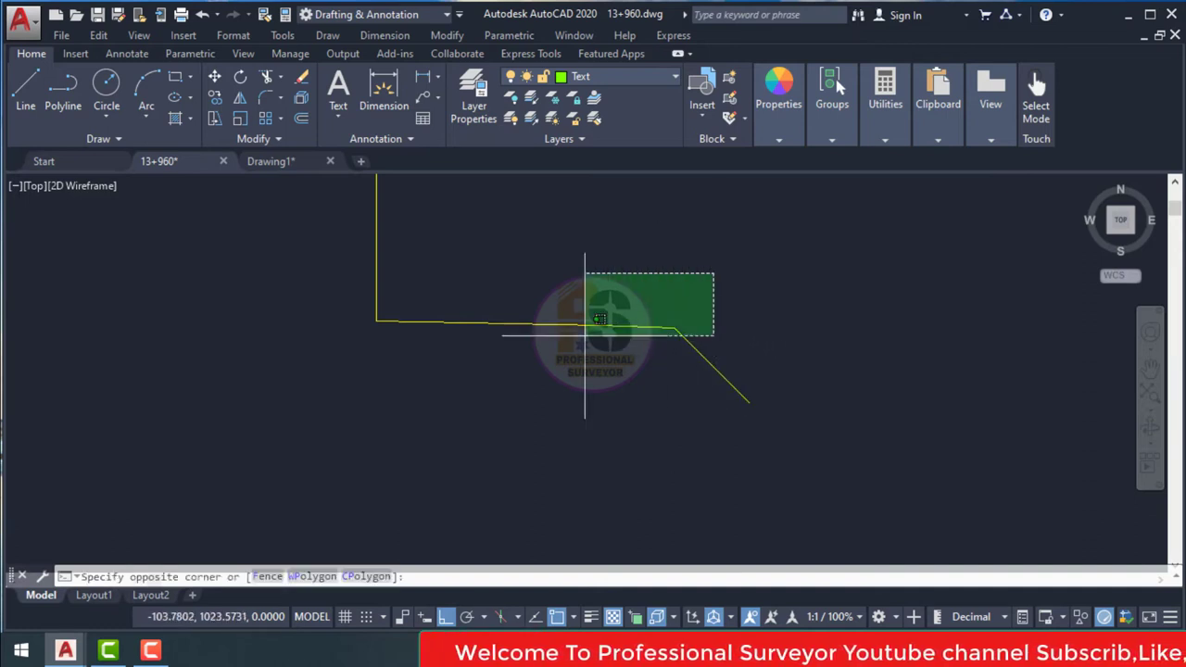
click(316, 381)
click(563, 84)
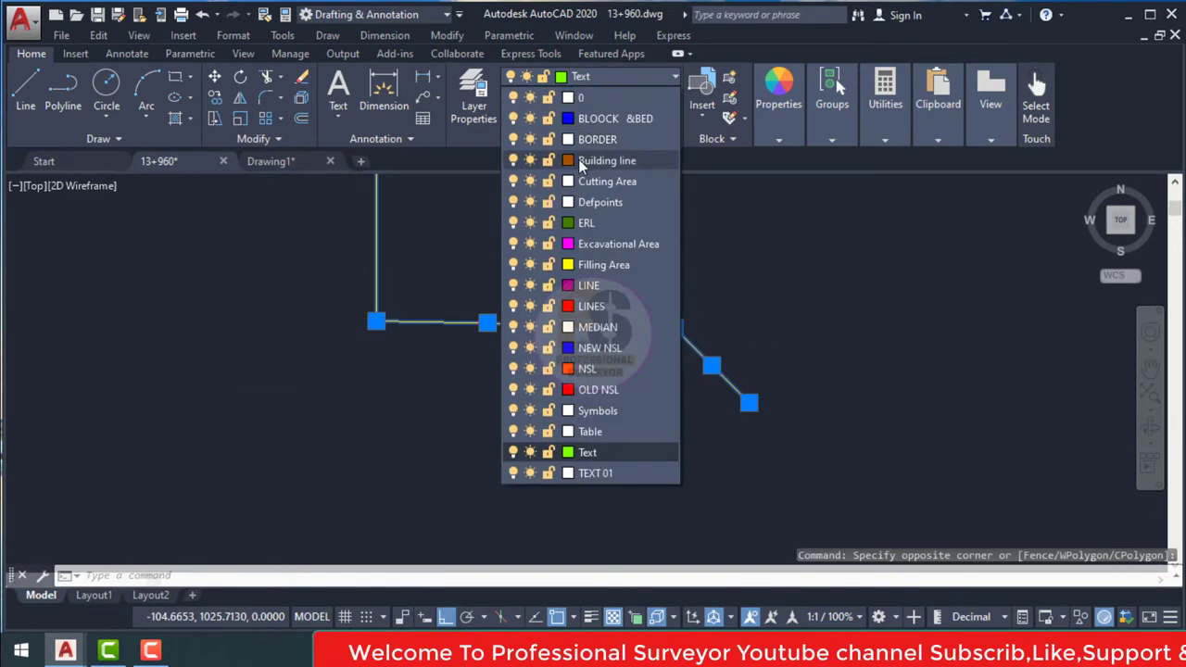
click(606, 83)
click(776, 109)
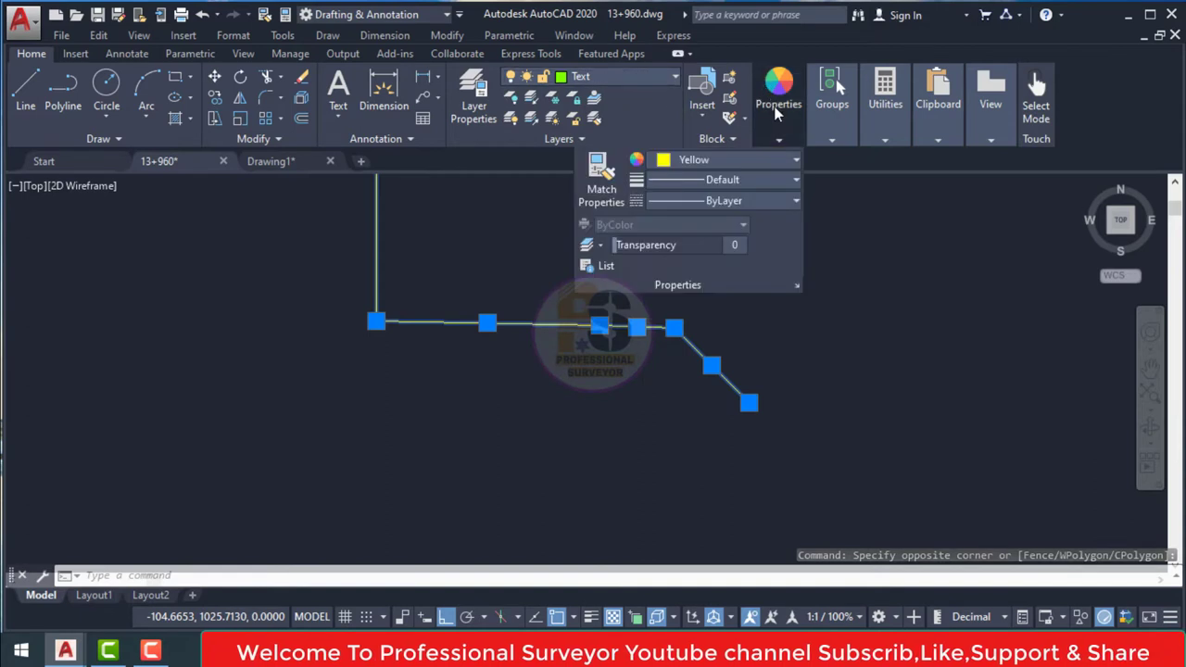
click(750, 165)
click(709, 202)
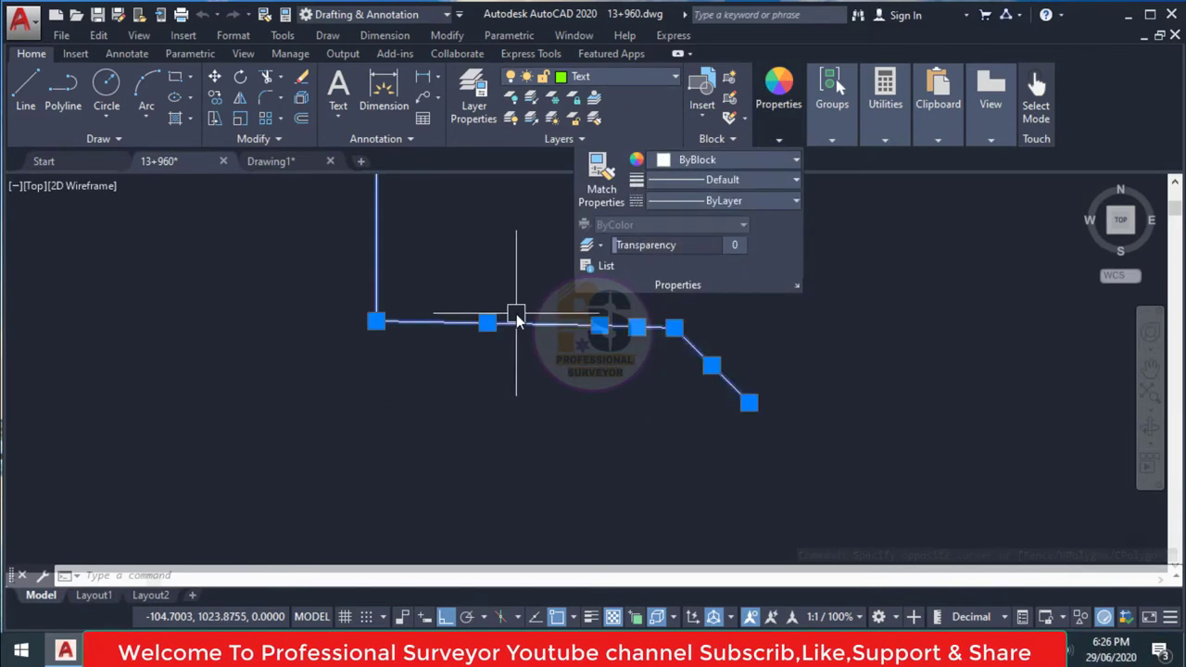
key(Escape)
key(Escape)
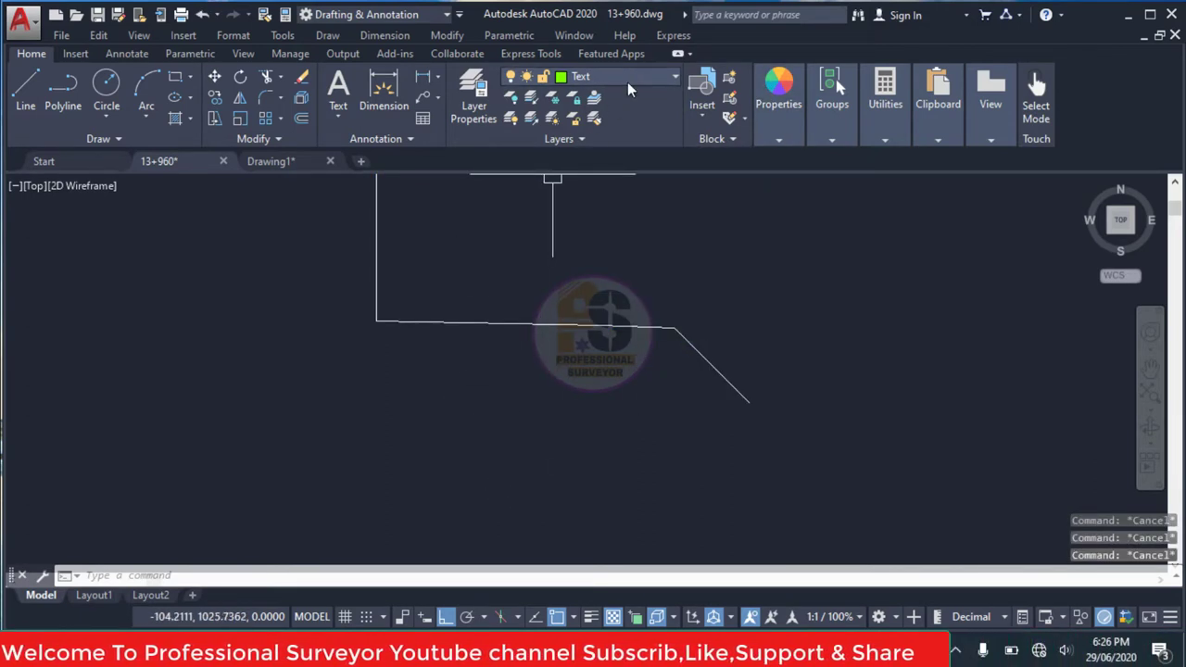
- Make layer 0 current and zoom in on the right-hand slope corner
click(620, 82)
click(590, 102)
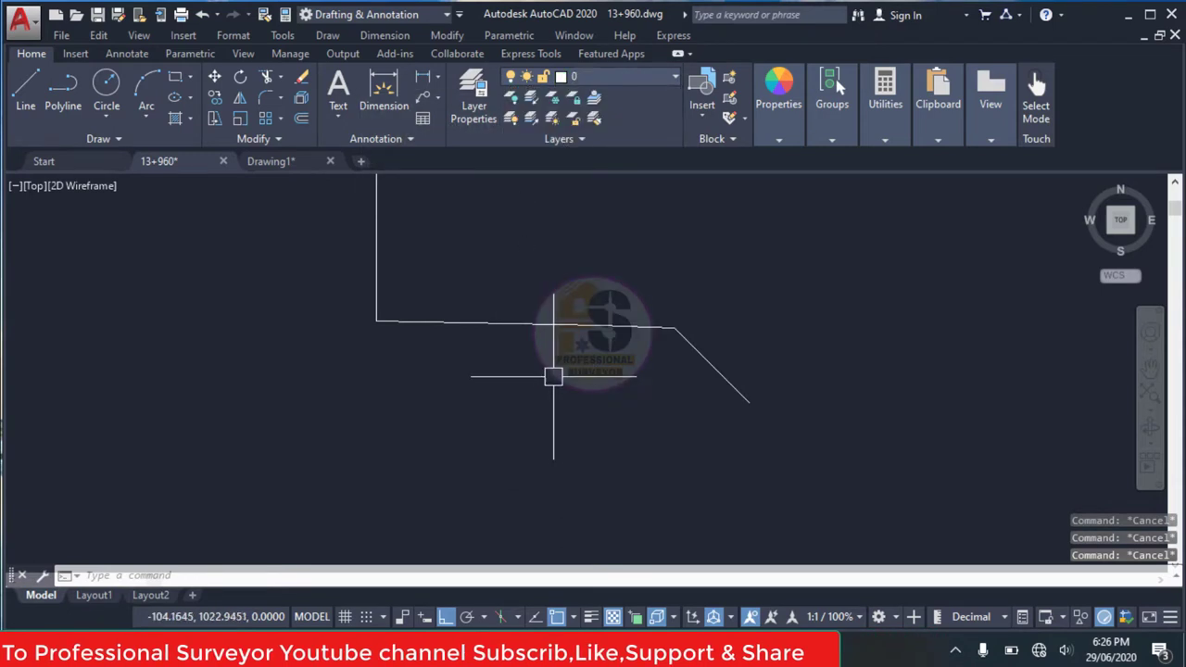
middle_drag(448, 344, 610, 397)
scroll(589, 357, up, 2)
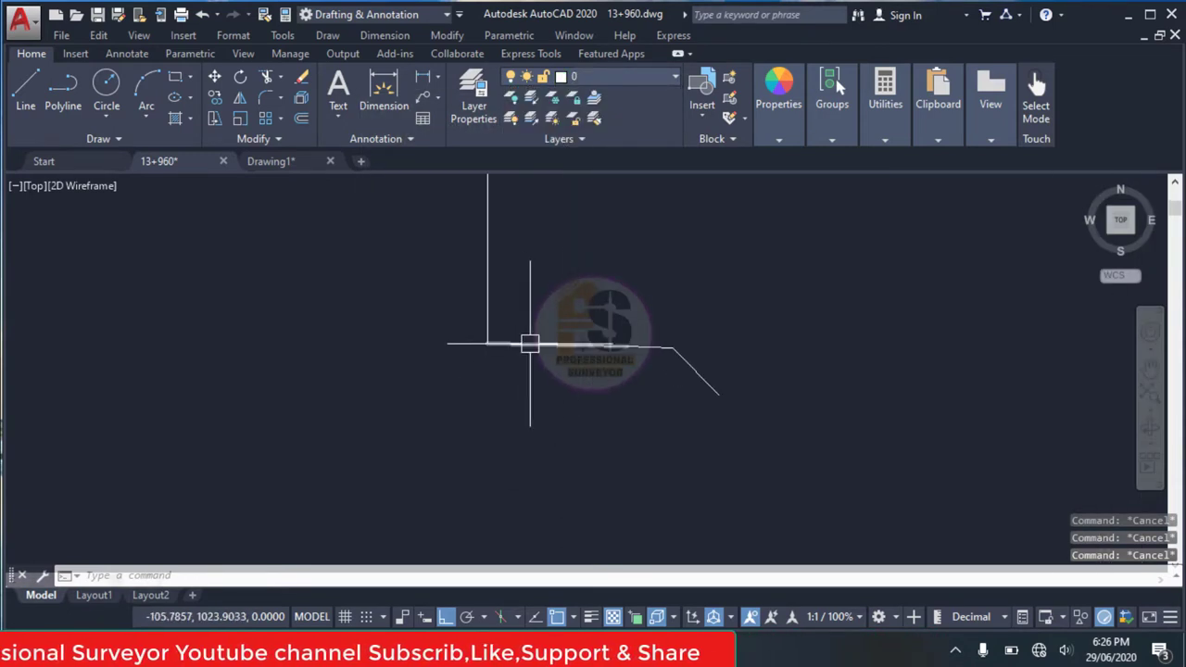
scroll(633, 410, up, 4)
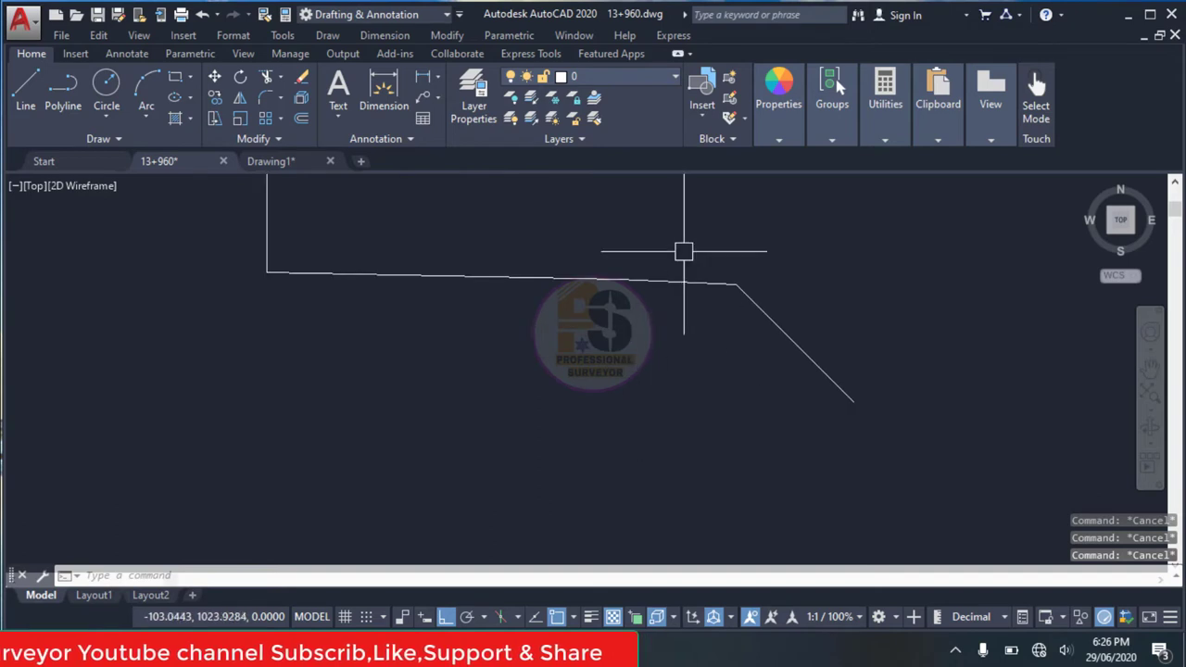
click(675, 272)
click(633, 352)
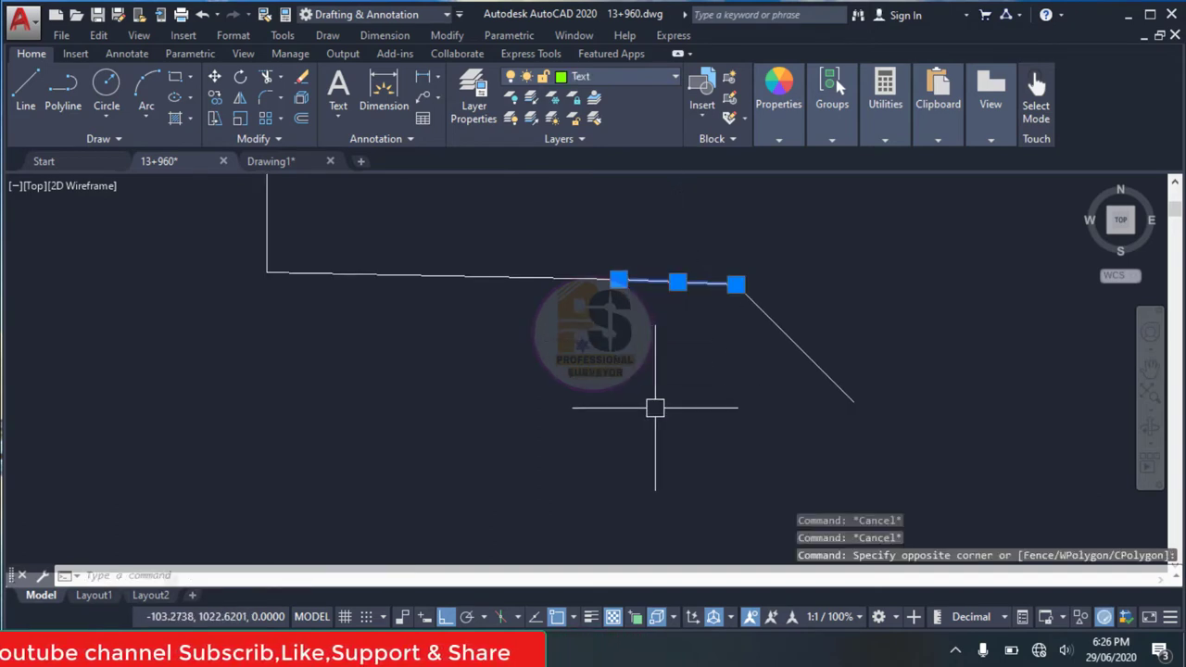
key(Escape)
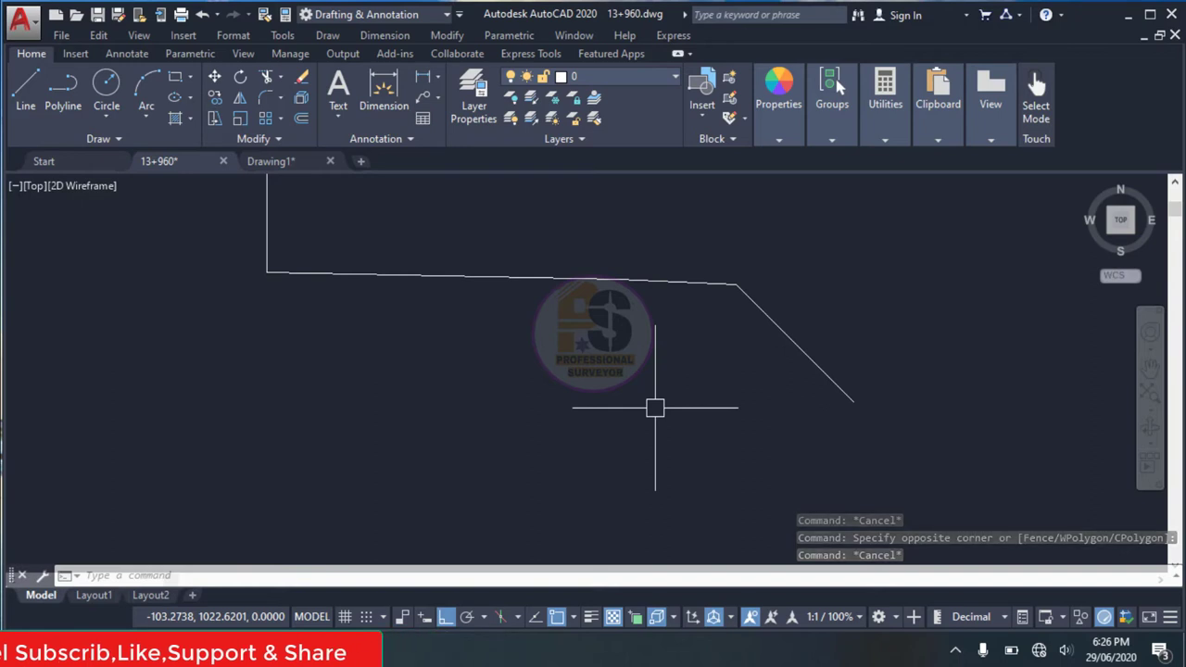
- Copy the diagonal slope line leftward to create a second parallel side-slope line
text(c)
key(Escape)
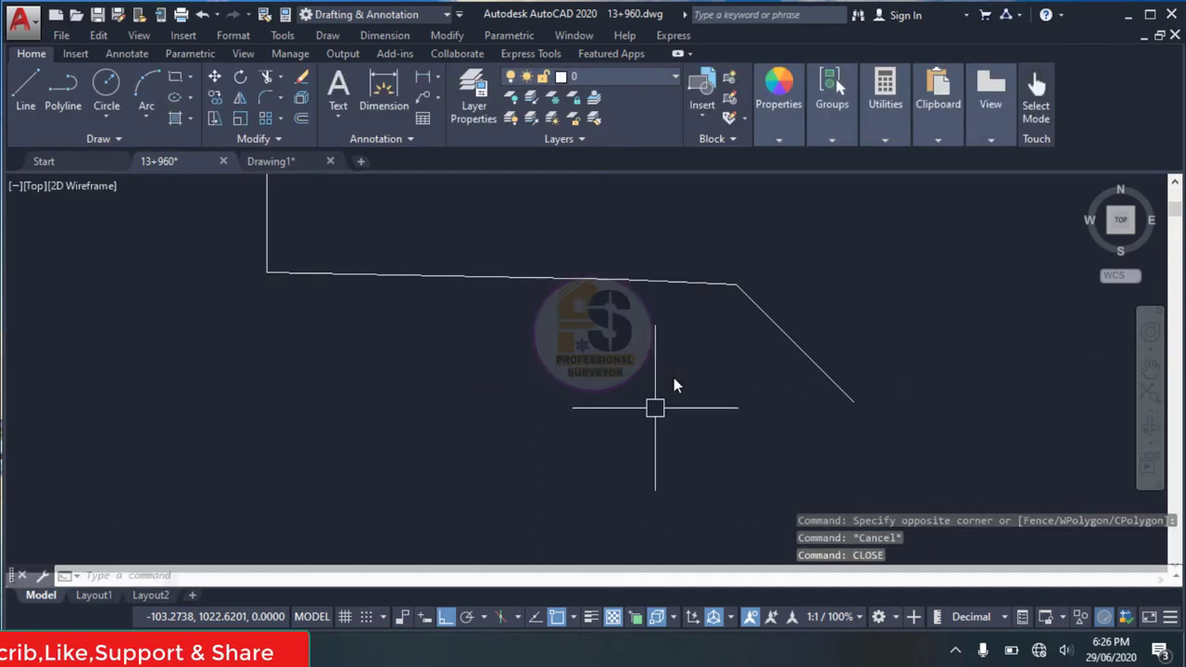
text(co)
key(Return)
click(788, 331)
key(Return)
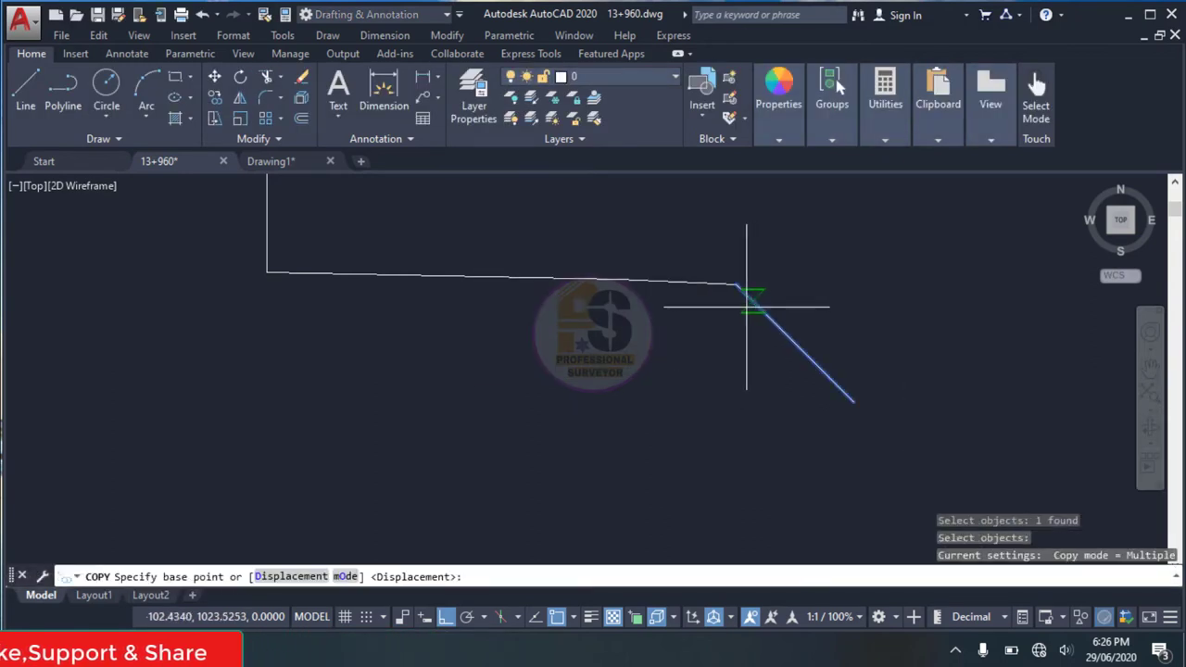
click(736, 285)
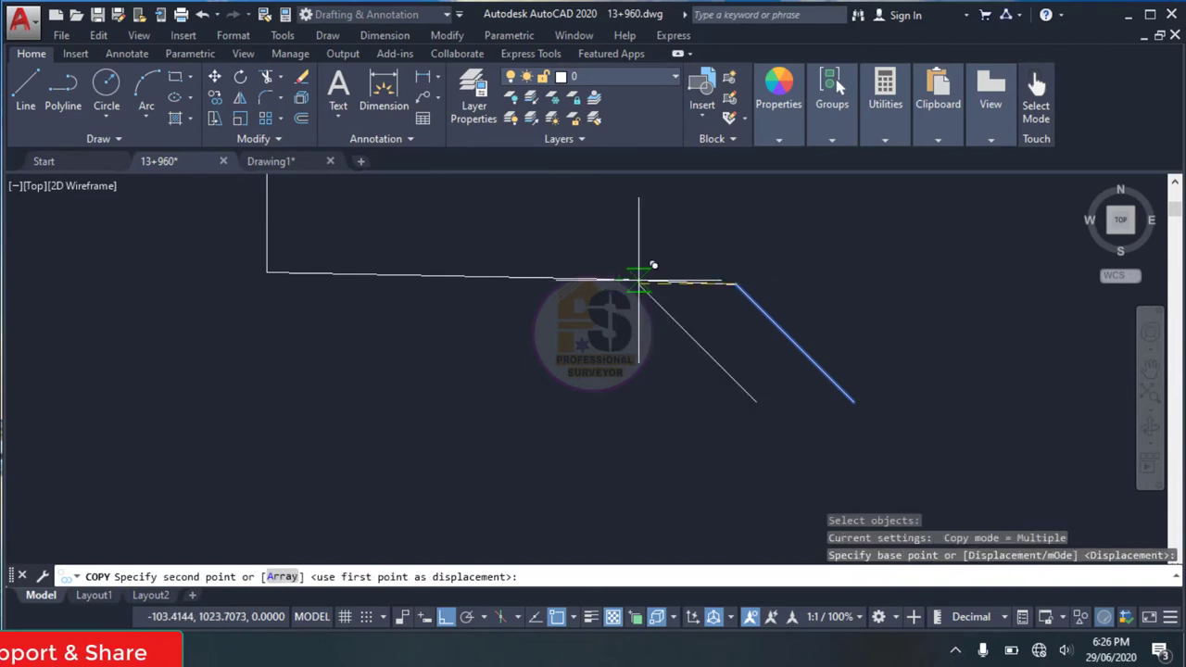
click(619, 280)
key(Escape)
- Inspect the short horizontal segments near the slope corner, then enter M for MIRROR
click(657, 281)
scroll(603, 247, up, 3)
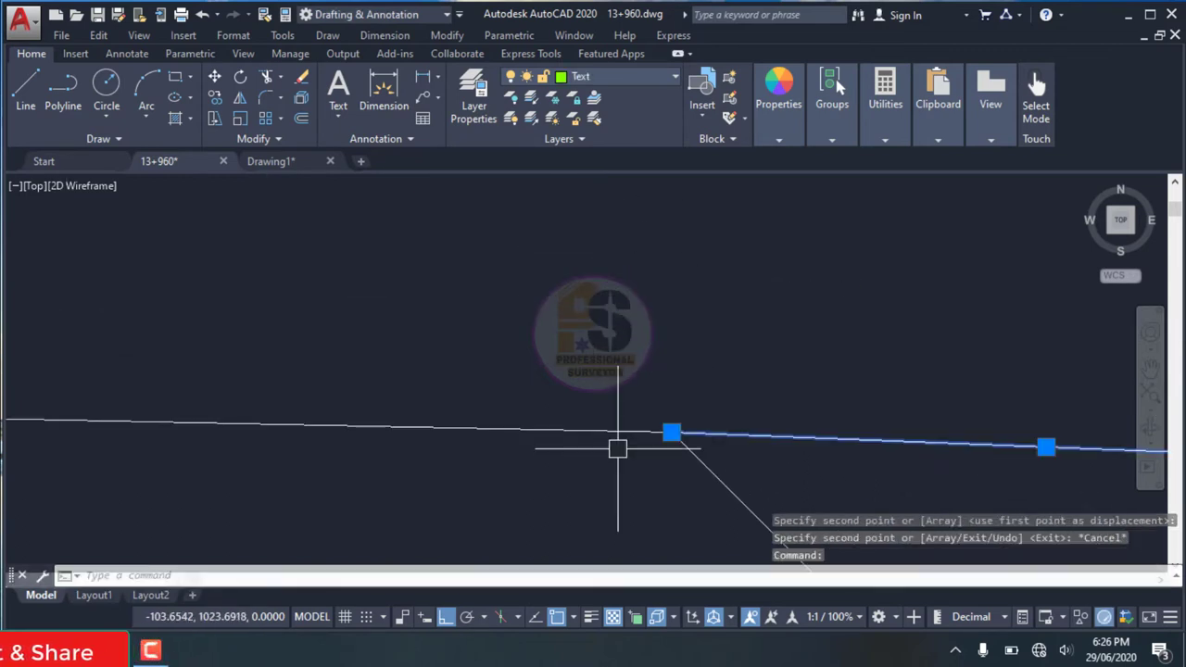
scroll(683, 436, up, 1)
key(Escape)
key(Escape)
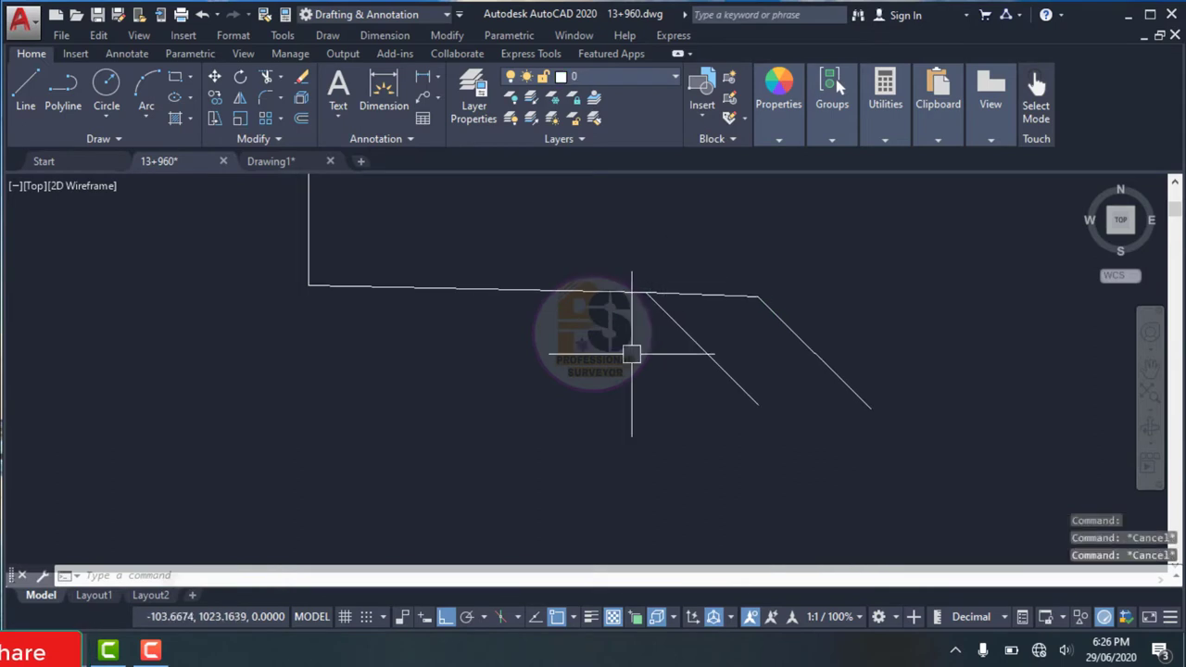
scroll(636, 383, down, 4)
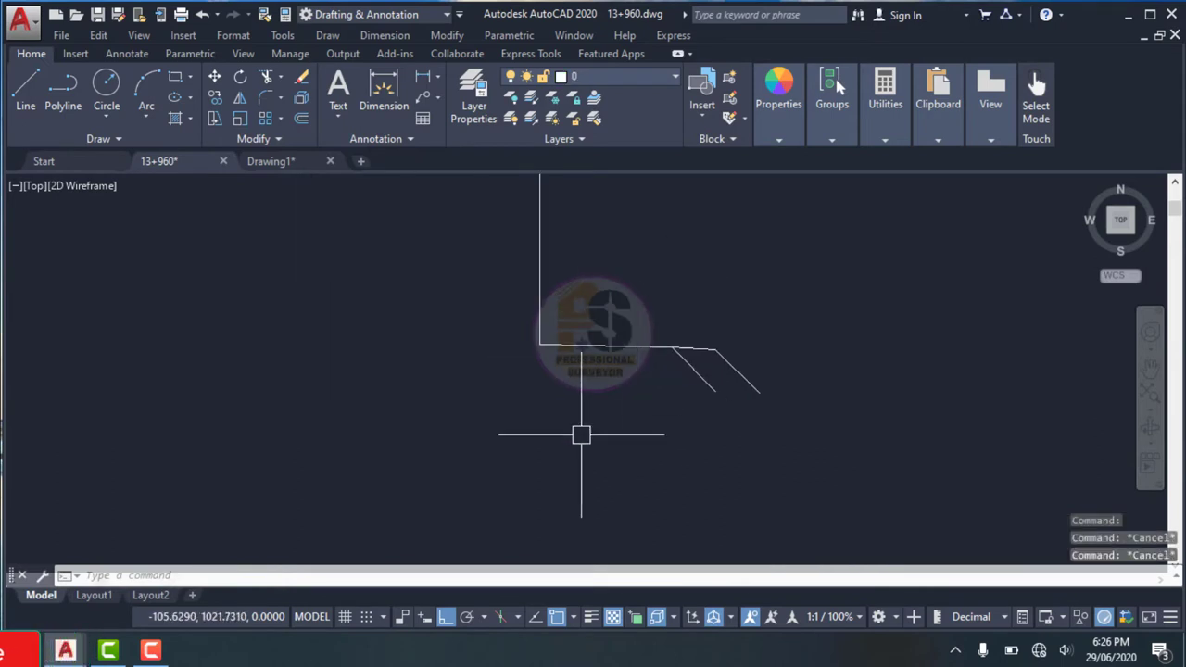
key(Escape)
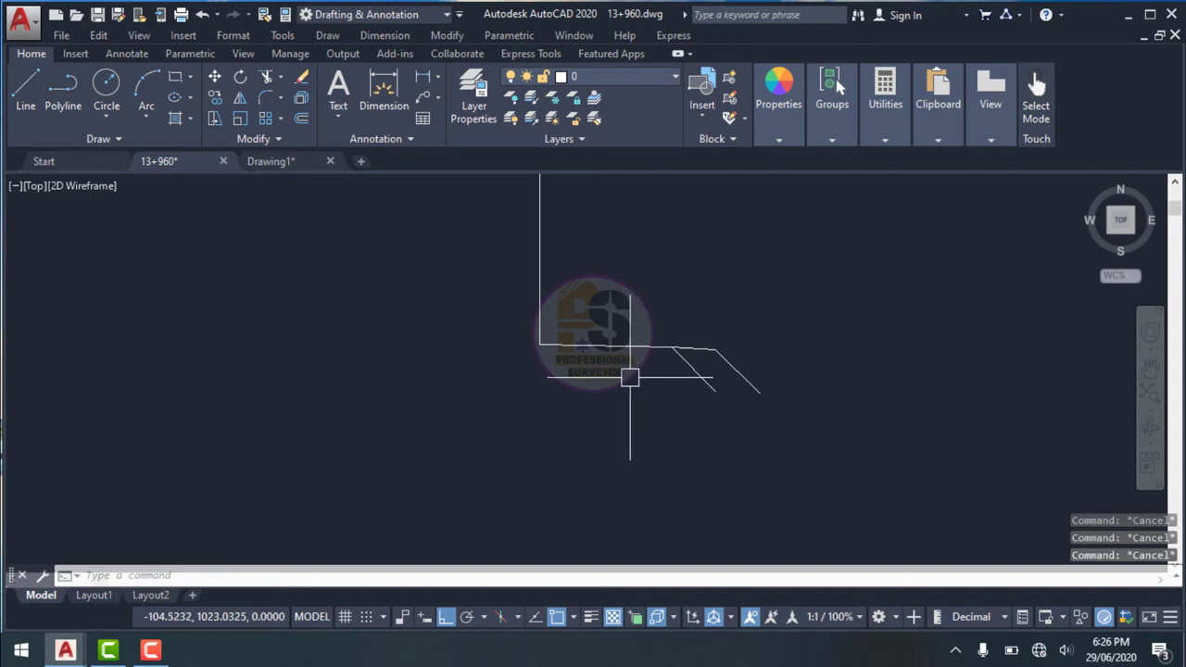
click(614, 345)
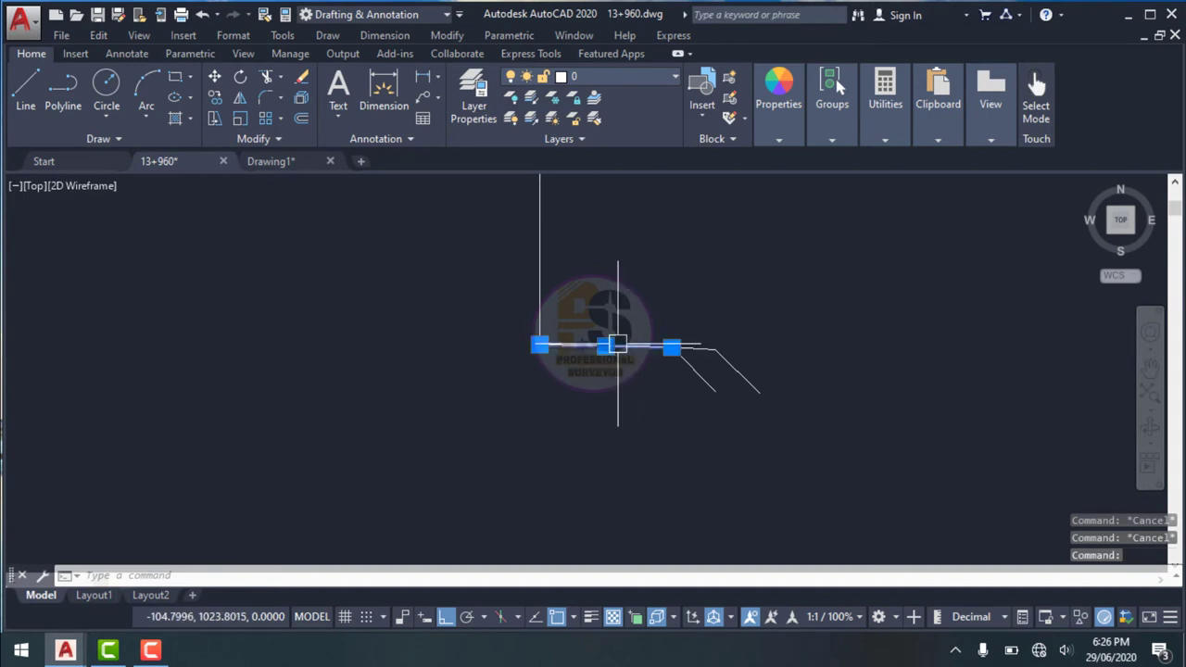
scroll(592, 389, up, 2)
middle_drag(619, 376, 544, 424)
key(Escape)
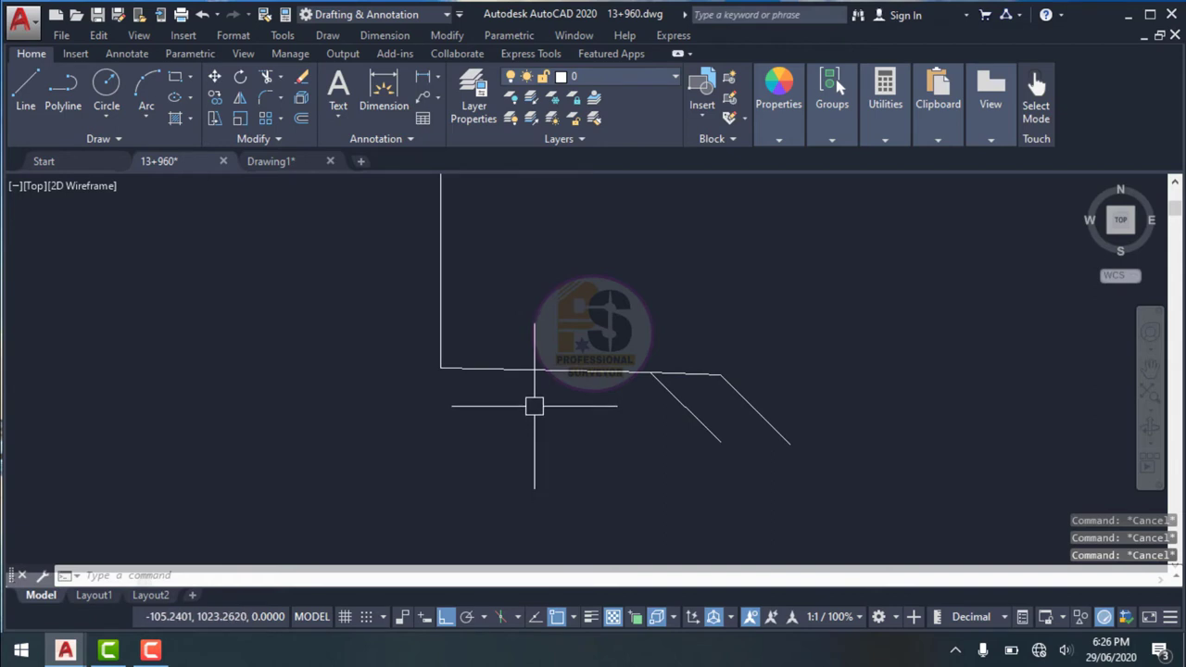
text(MI)
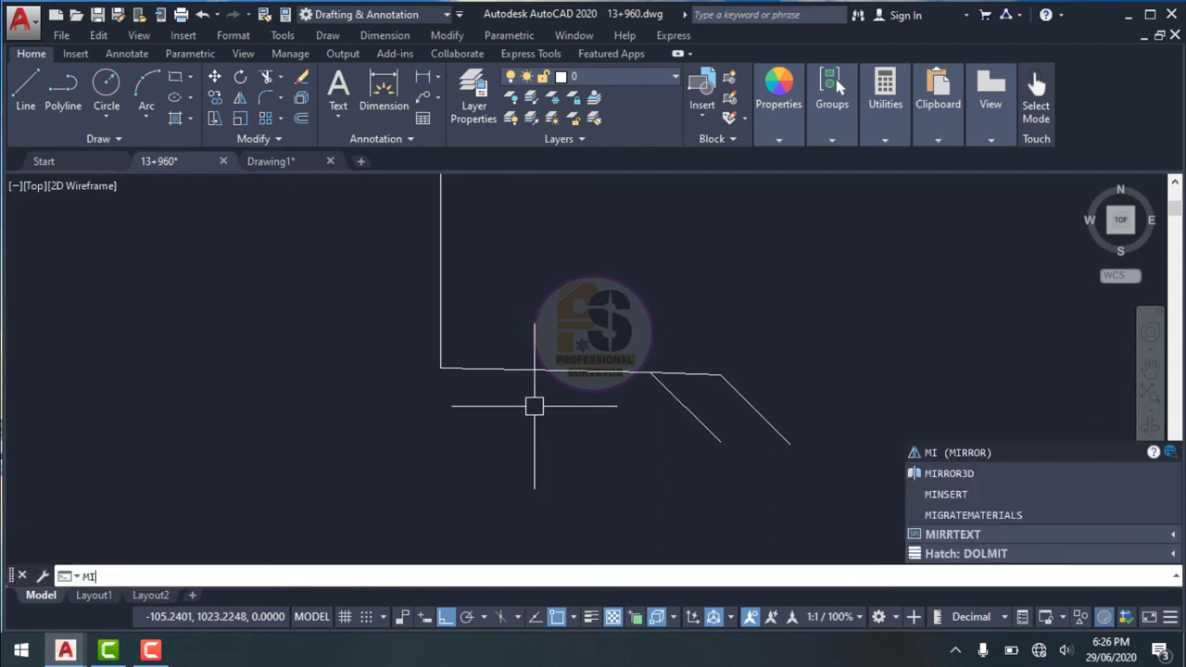
- Mirror the four right-half lines about the centreline, keeping the originals, and recentre the view
key(Return)
scroll(640, 336, down, 3)
click(744, 286)
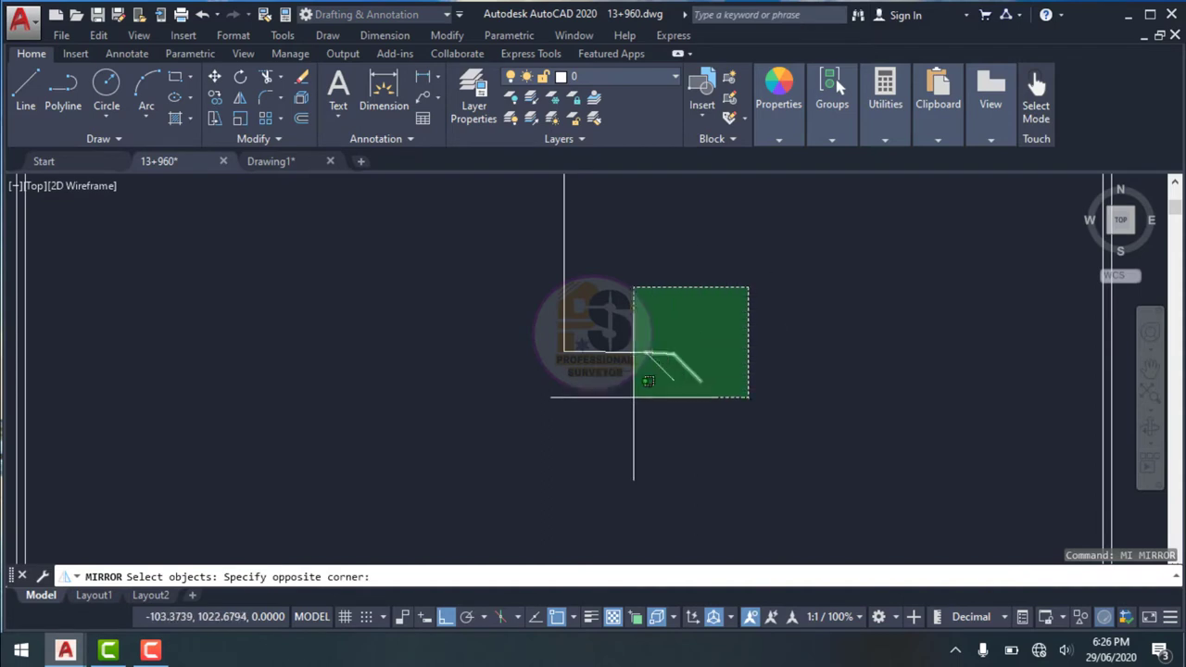
click(621, 405)
key(Return)
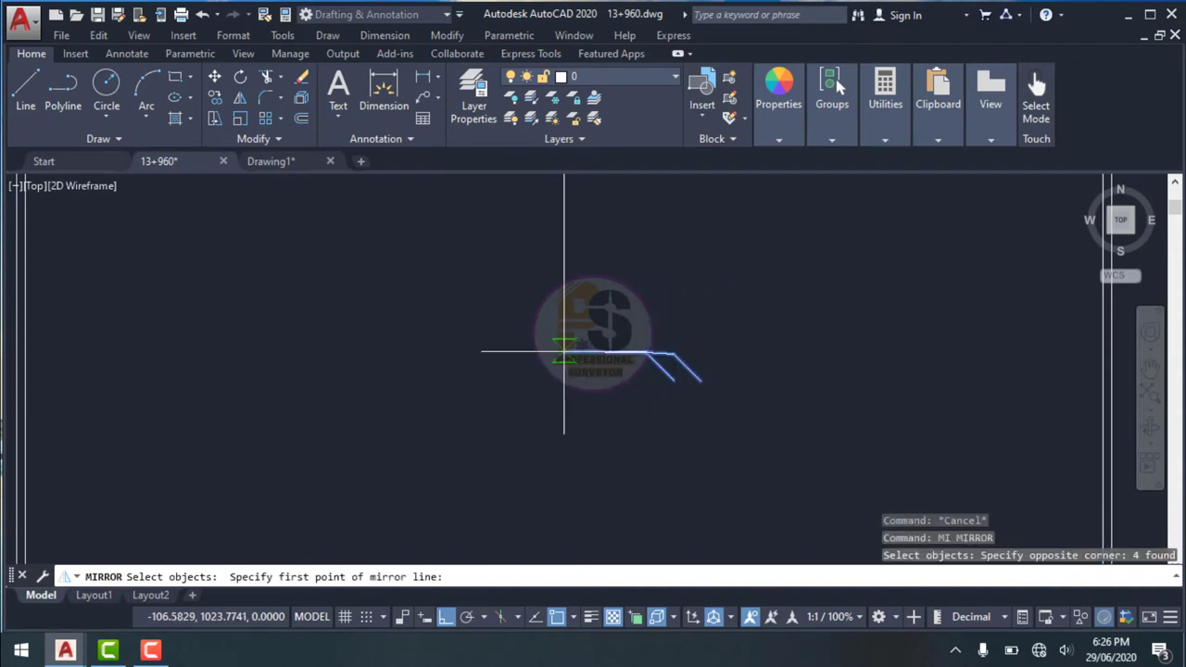
click(564, 352)
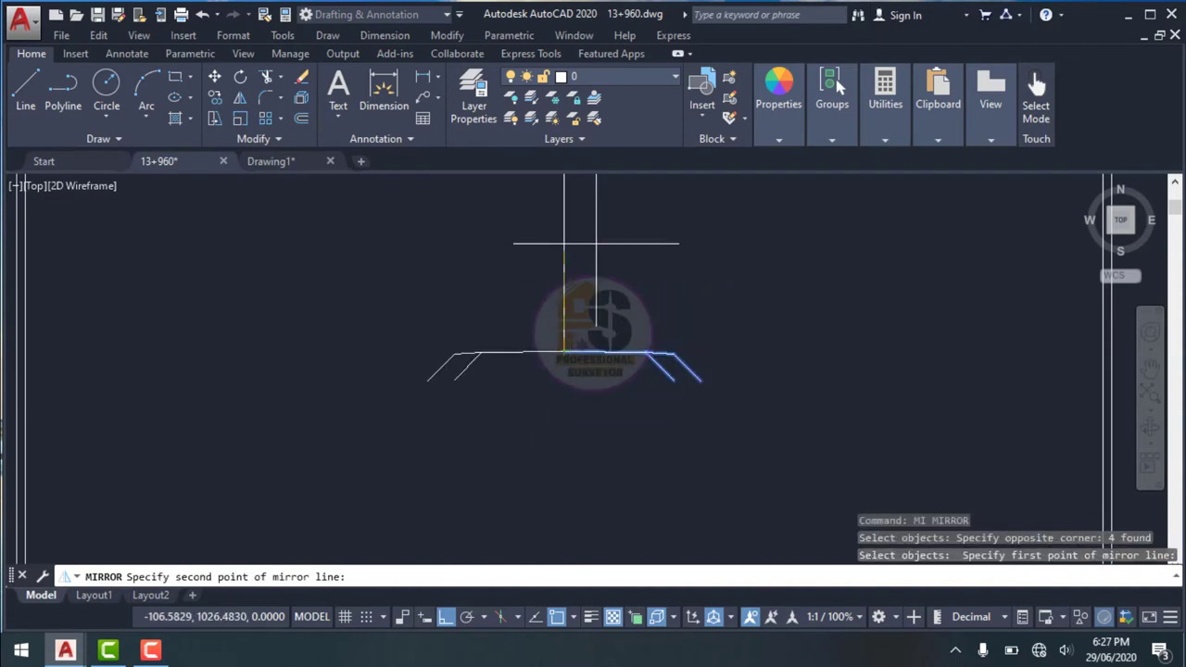
middle_drag(561, 215, 537, 423)
click(508, 280)
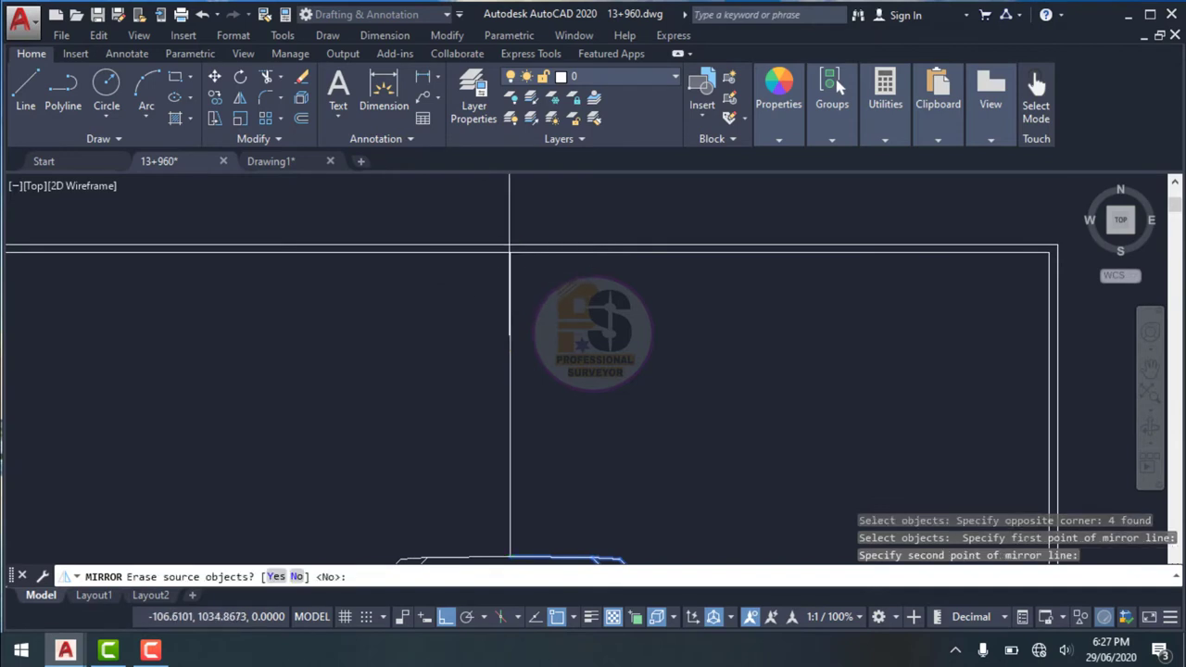
scroll(509, 251, down, 2)
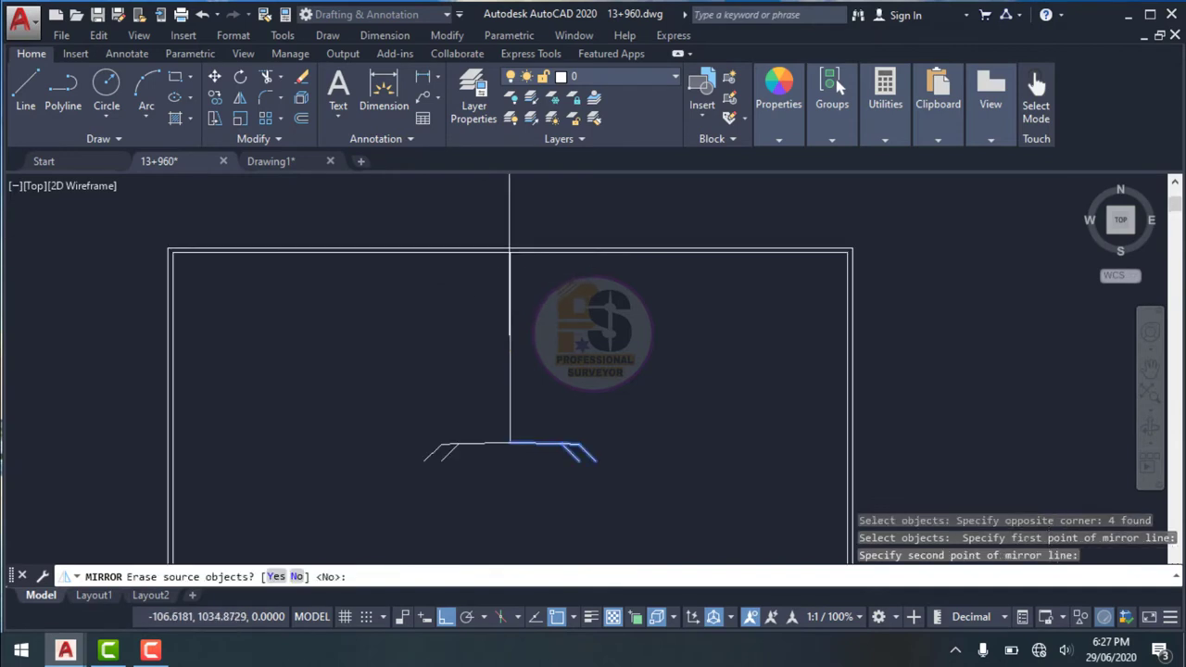
key(Return)
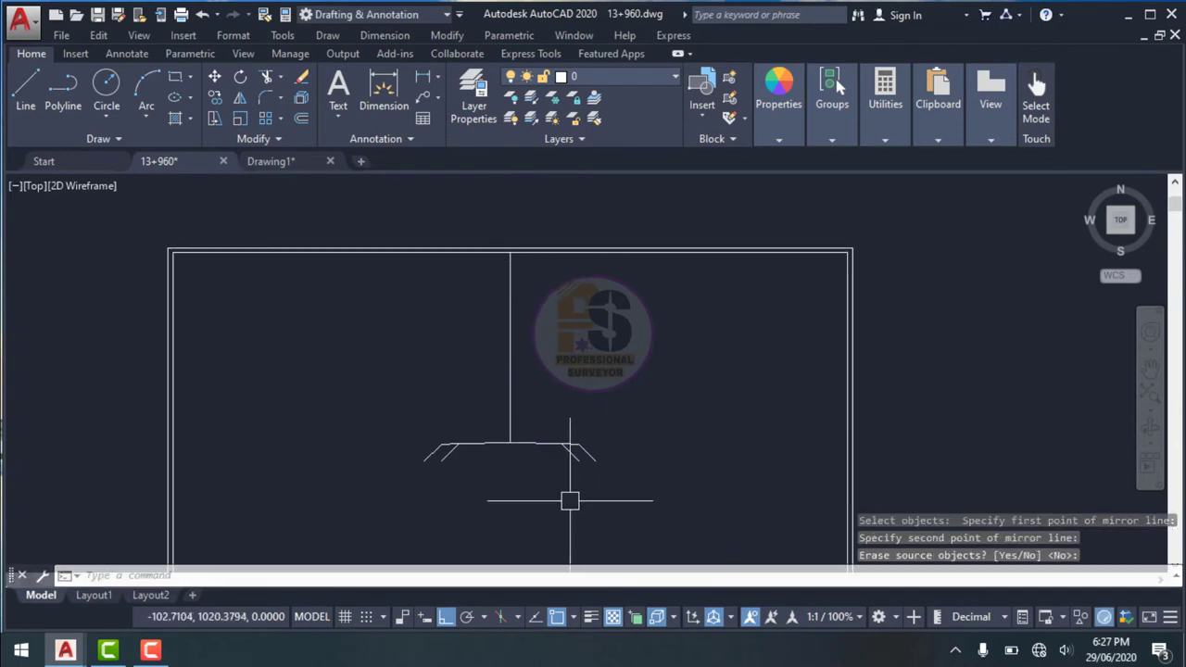
scroll(564, 423, up, 2)
scroll(543, 371, up, 2)
middle_drag(587, 304, 520, 363)
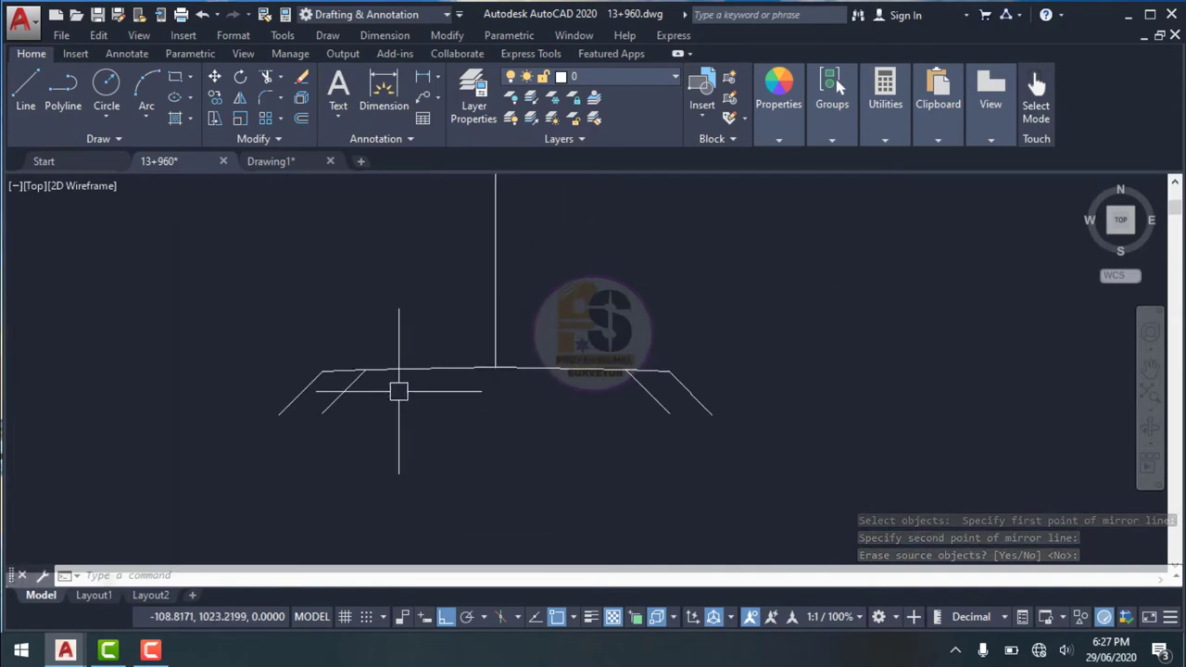
scroll(428, 407, up, 2)
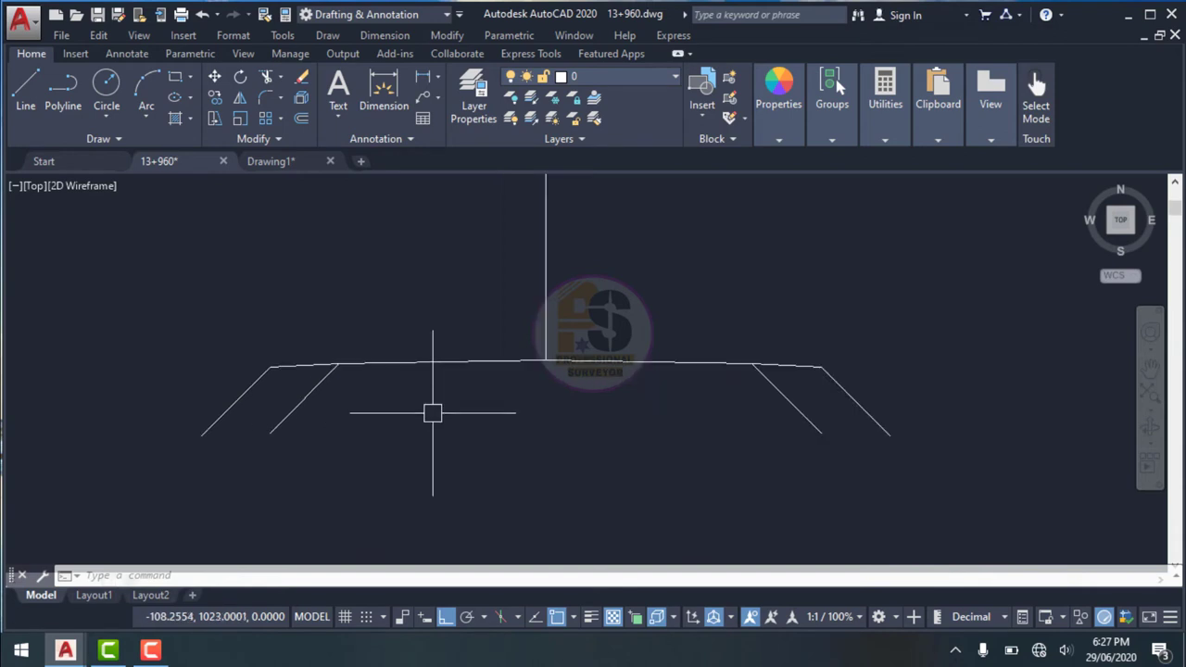
middle_drag(432, 410, 454, 353)
- Join the right and left top-edge segments into one polyline with J and verify it
click(577, 321)
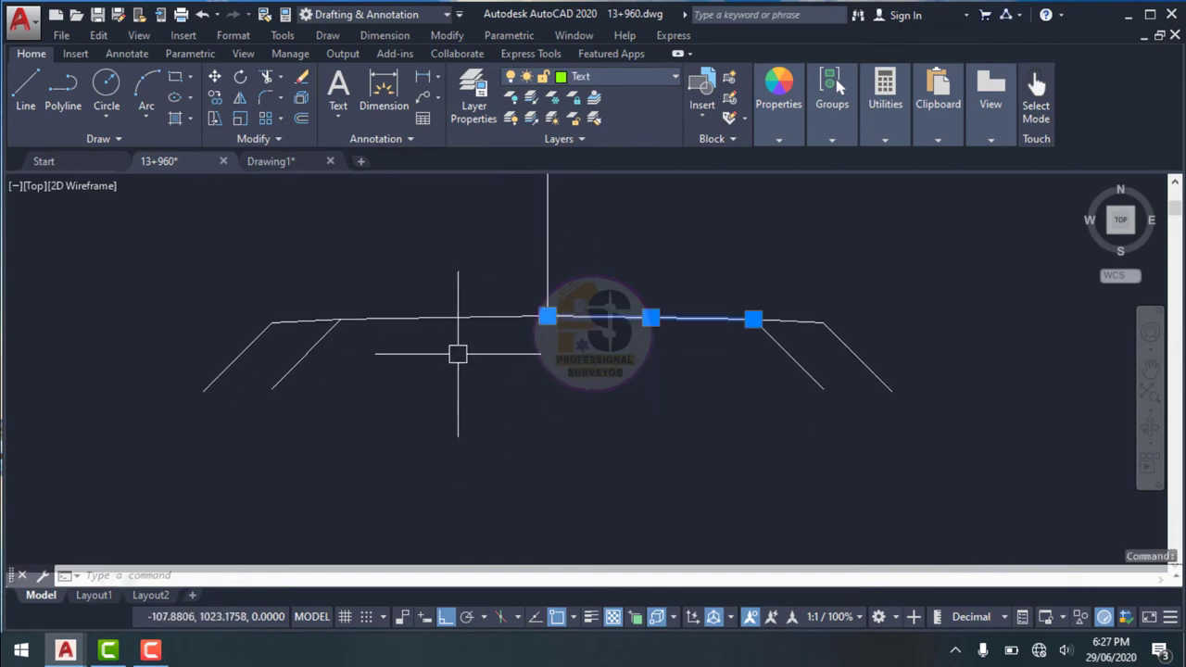
click(461, 326)
click(423, 309)
key(Escape)
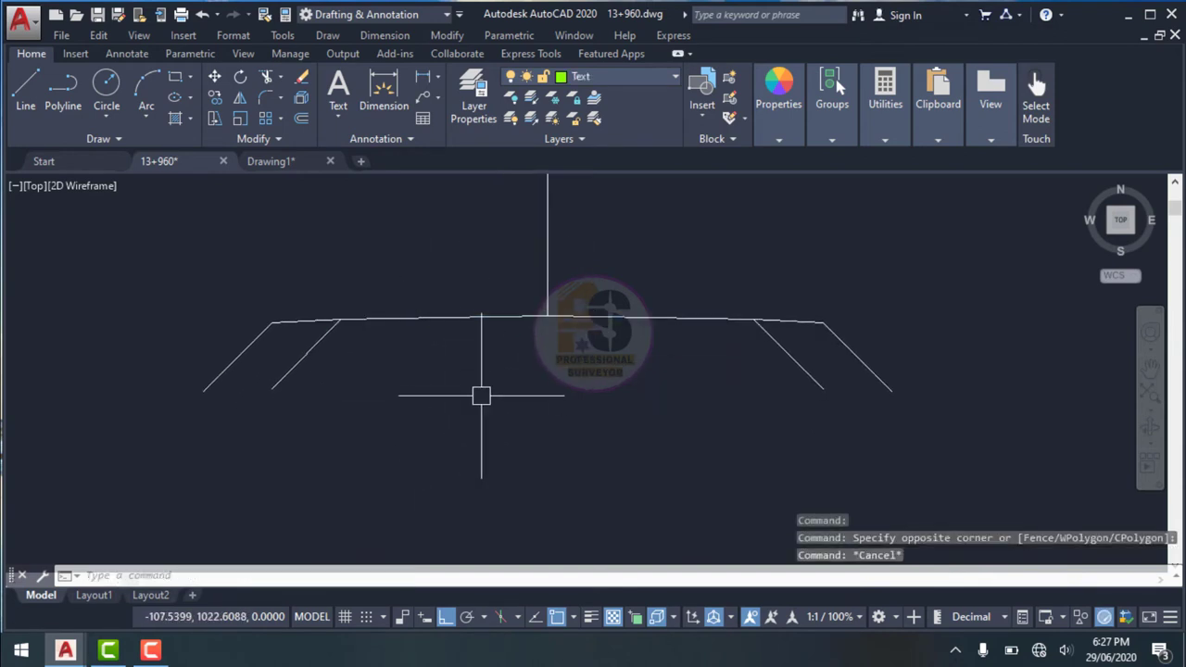
key(Escape)
key(Escape)
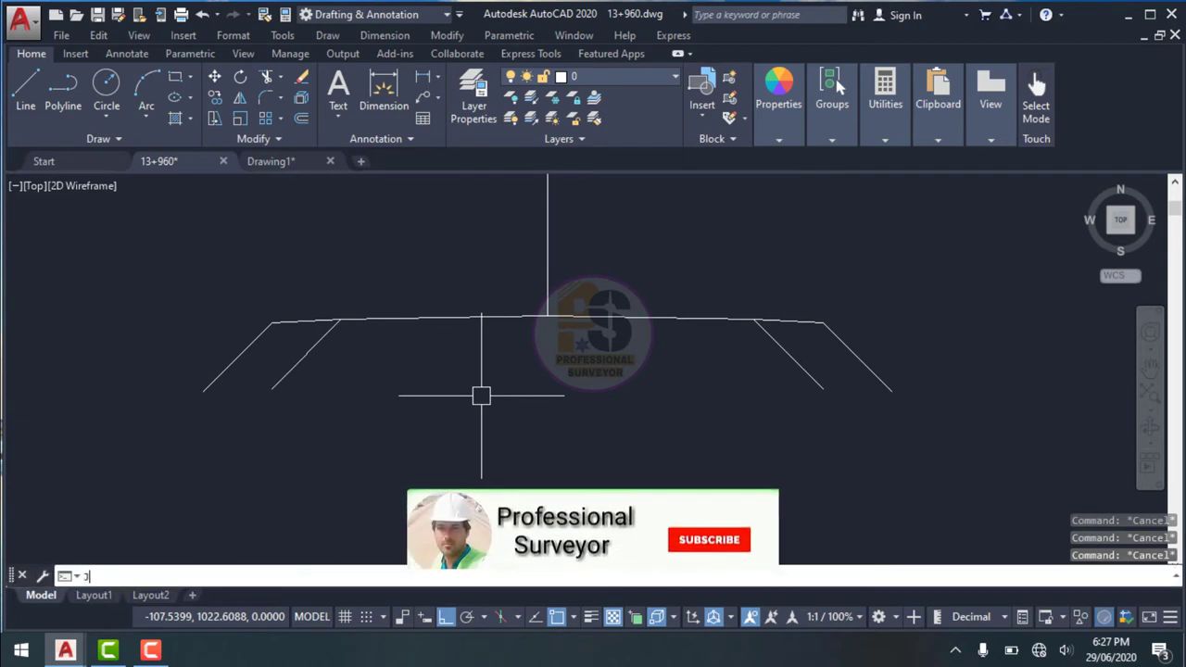
text(j)
key(Return)
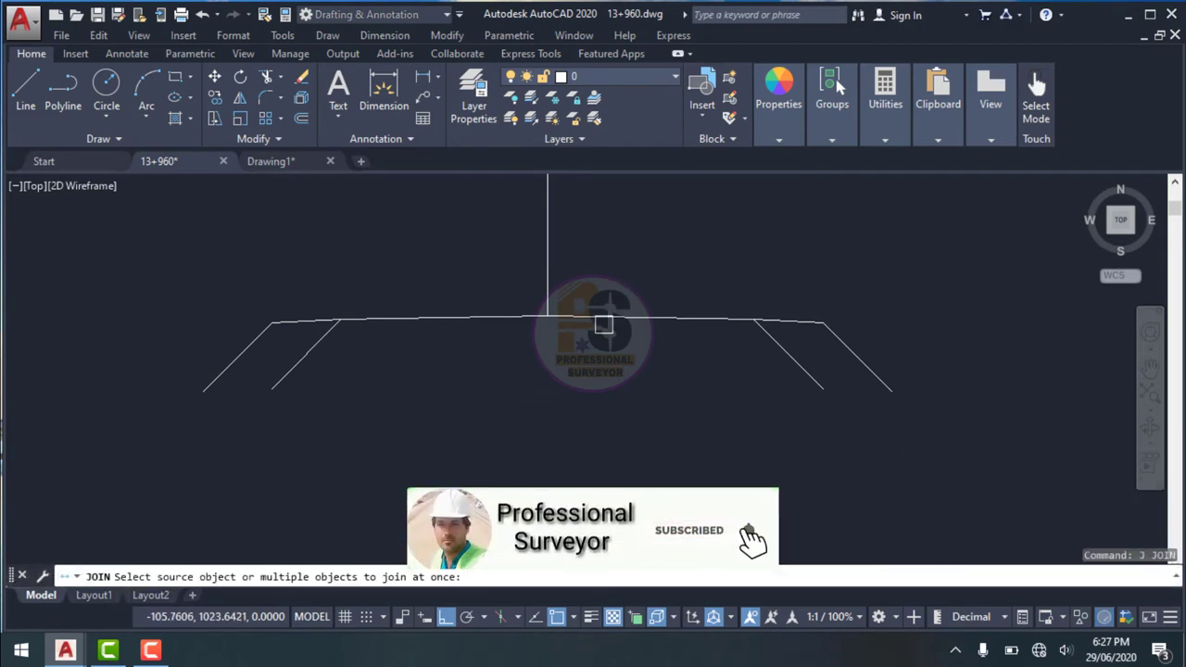
click(604, 318)
click(512, 312)
key(Return)
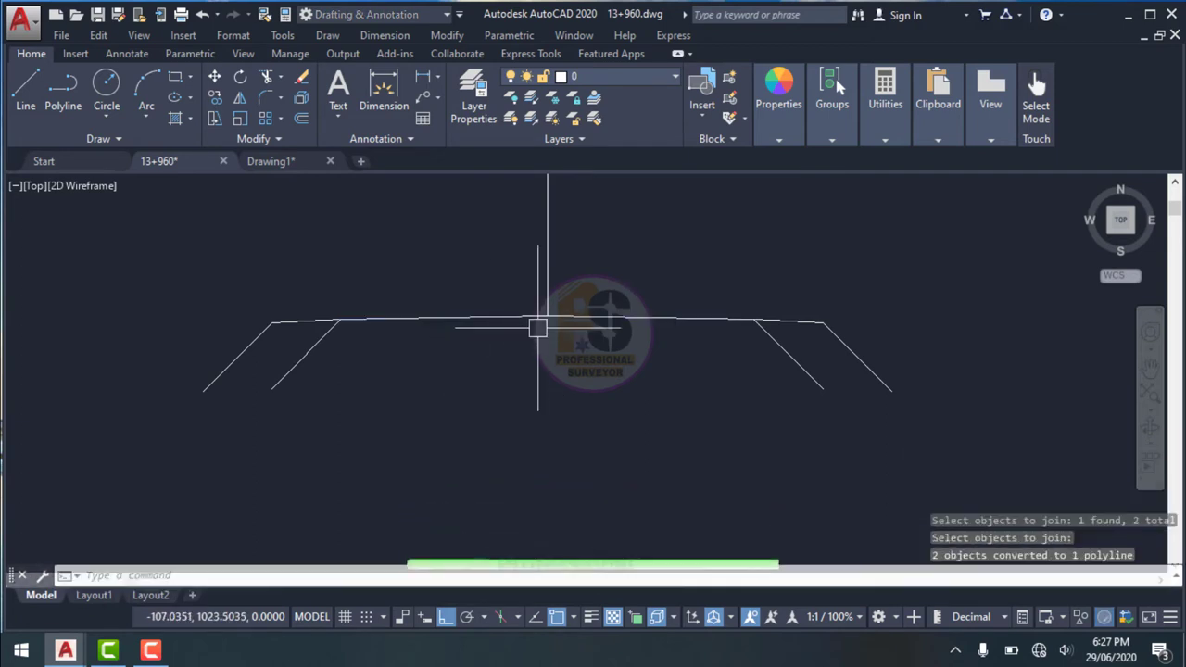
click(493, 318)
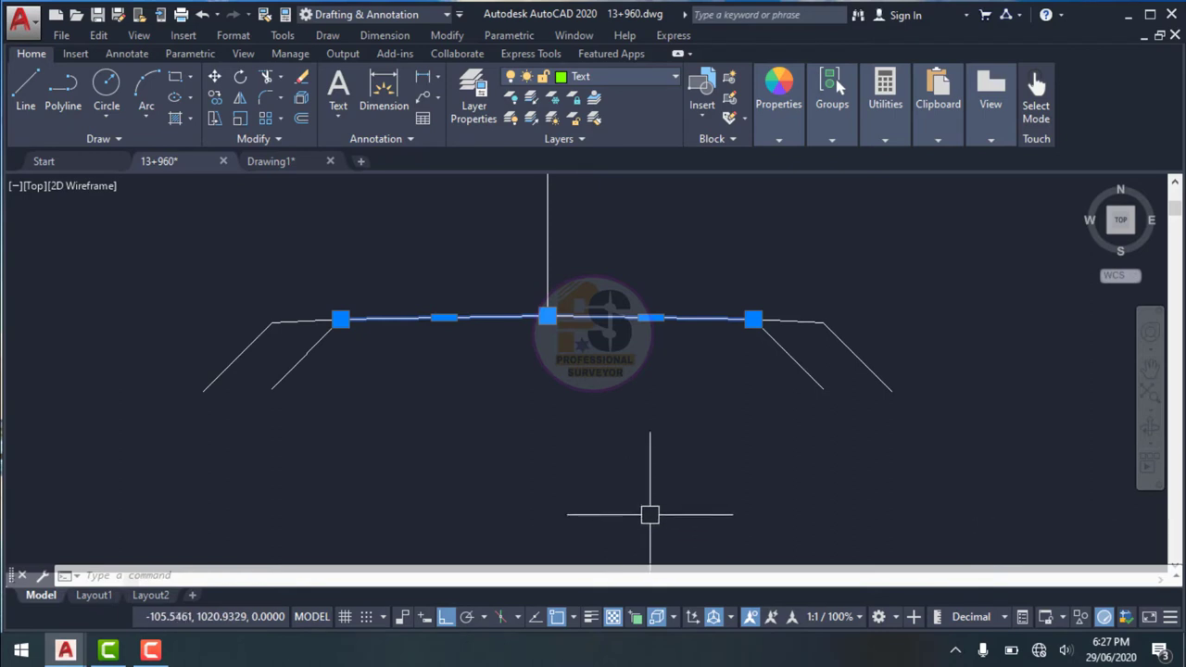
key(Escape)
key(Escape)
key(Escape)
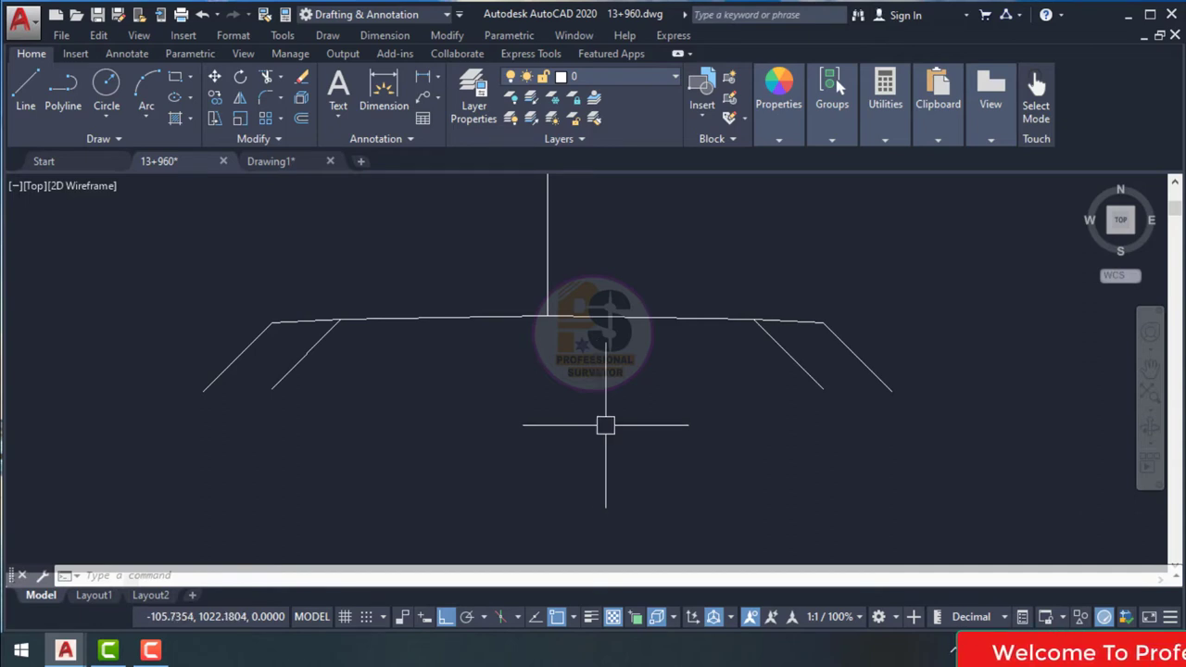
- Offset the top pavement line 0.25 downward, after abandoning a 0.05 offset
key(Escape)
key(Escape)
key(Escape)
text(o)
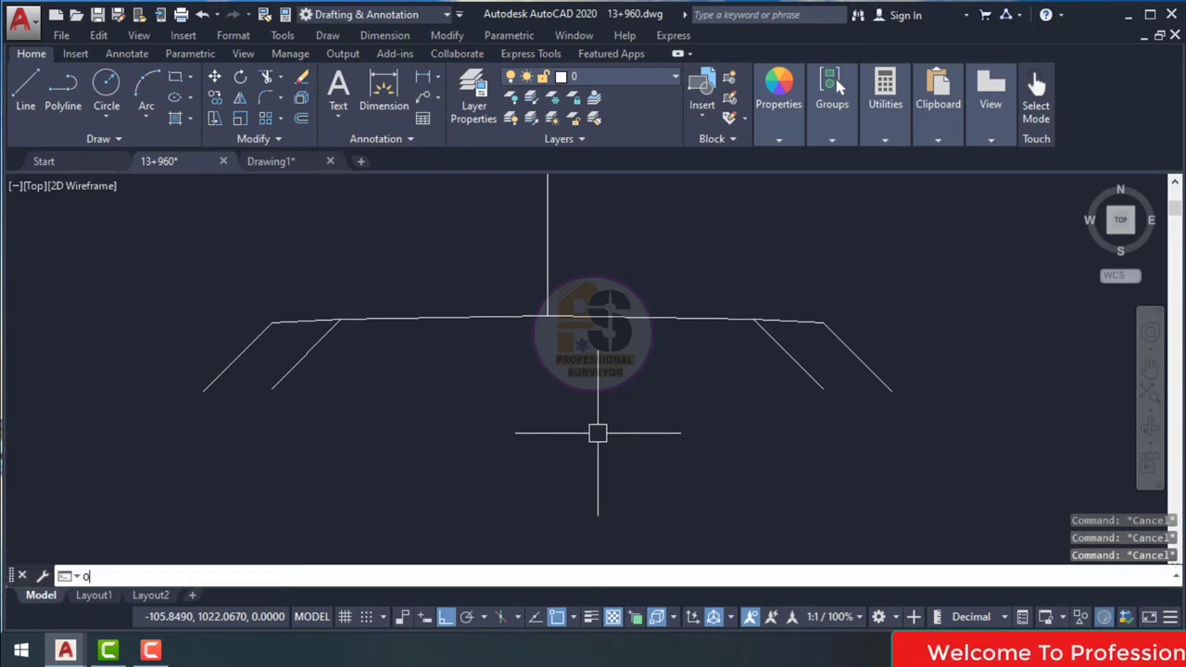
key(Return)
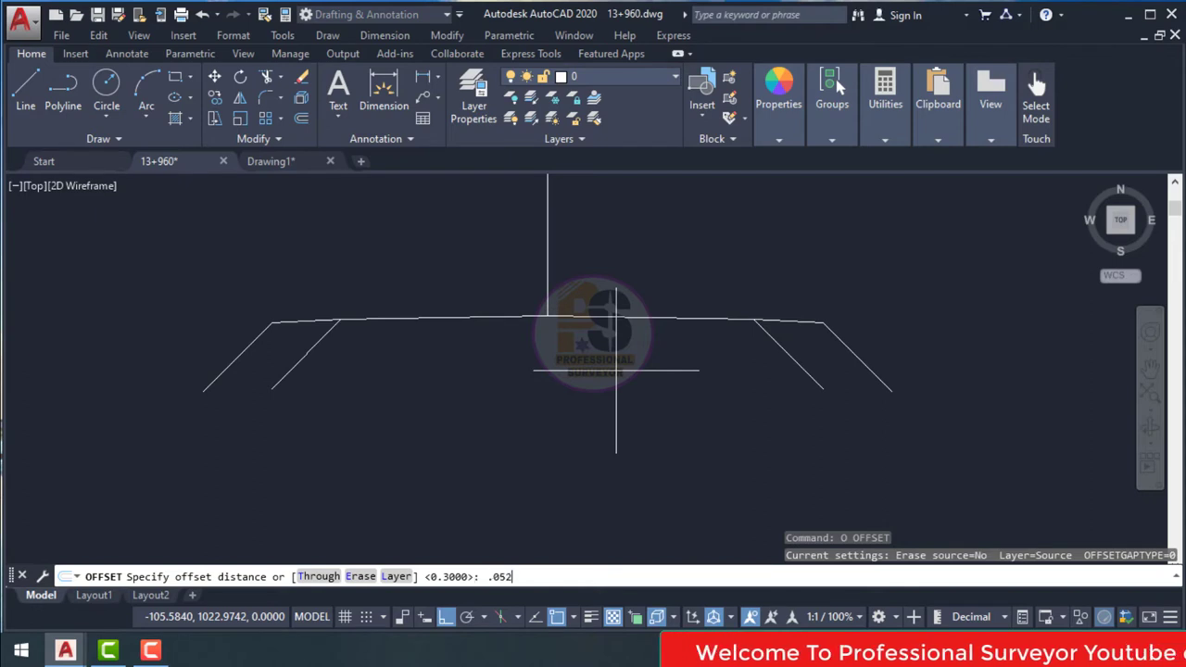
key(Return)
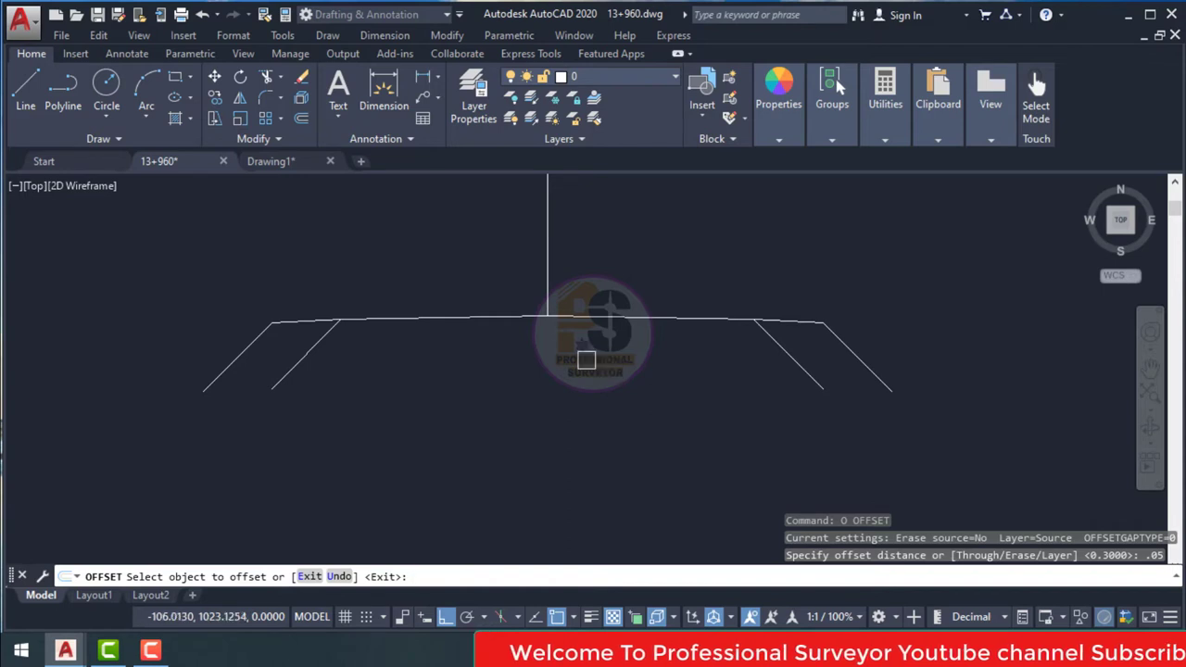
click(596, 314)
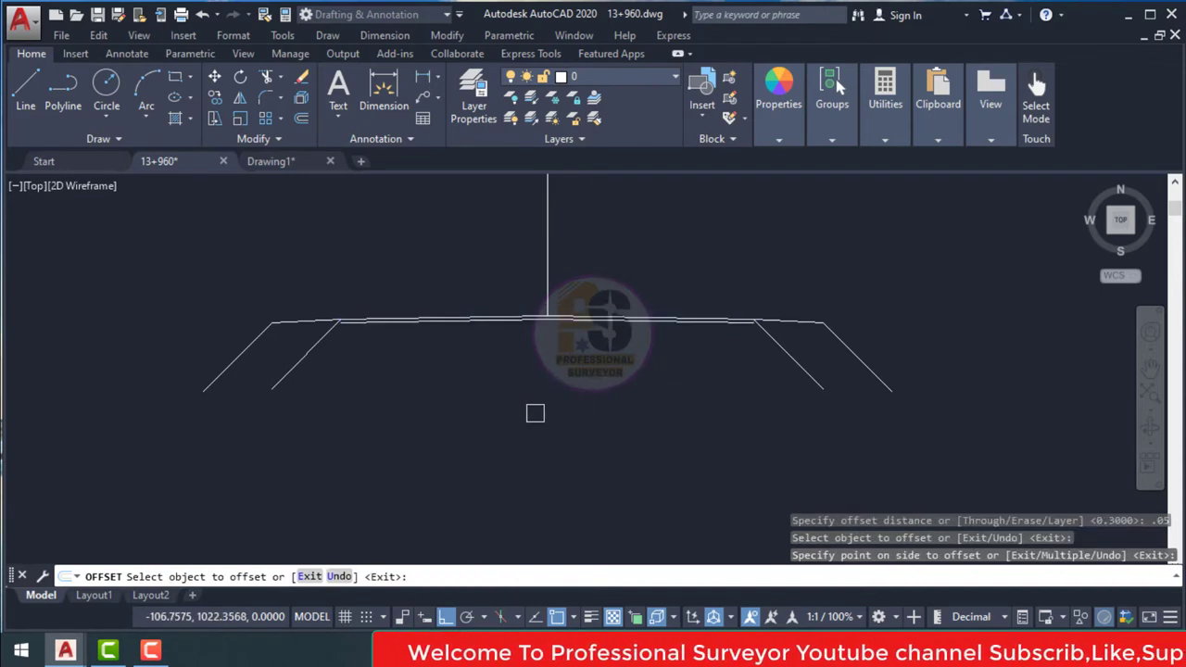
key(Escape)
key(Escape)
key(Escape)
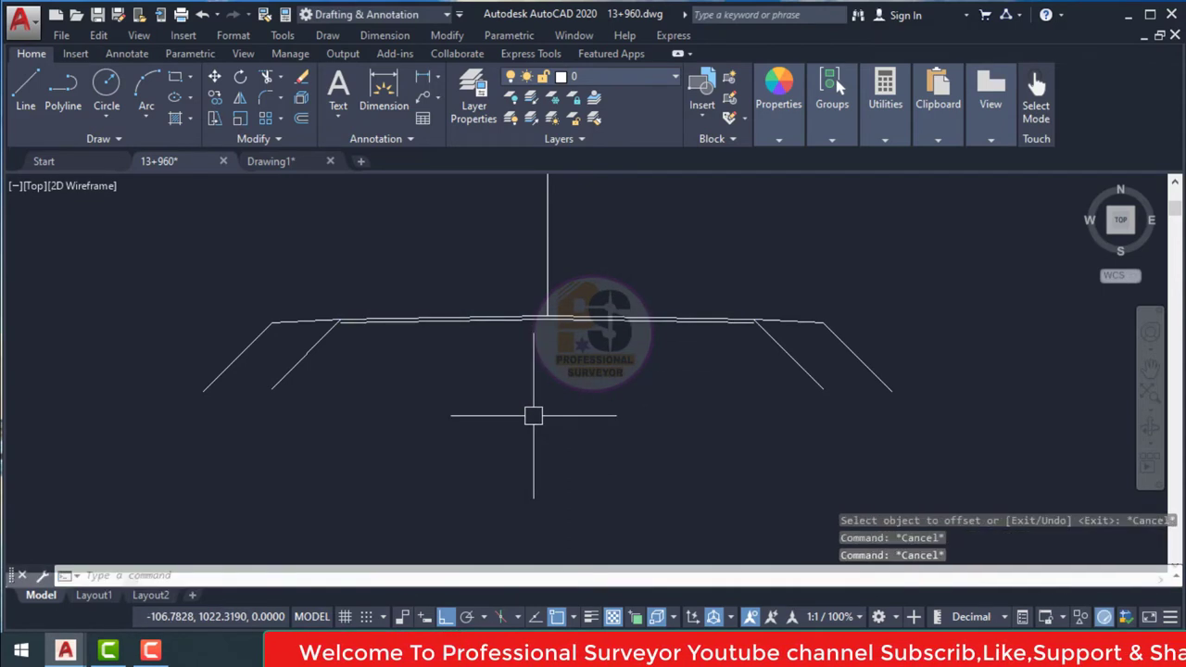
text(o)
key(Return)
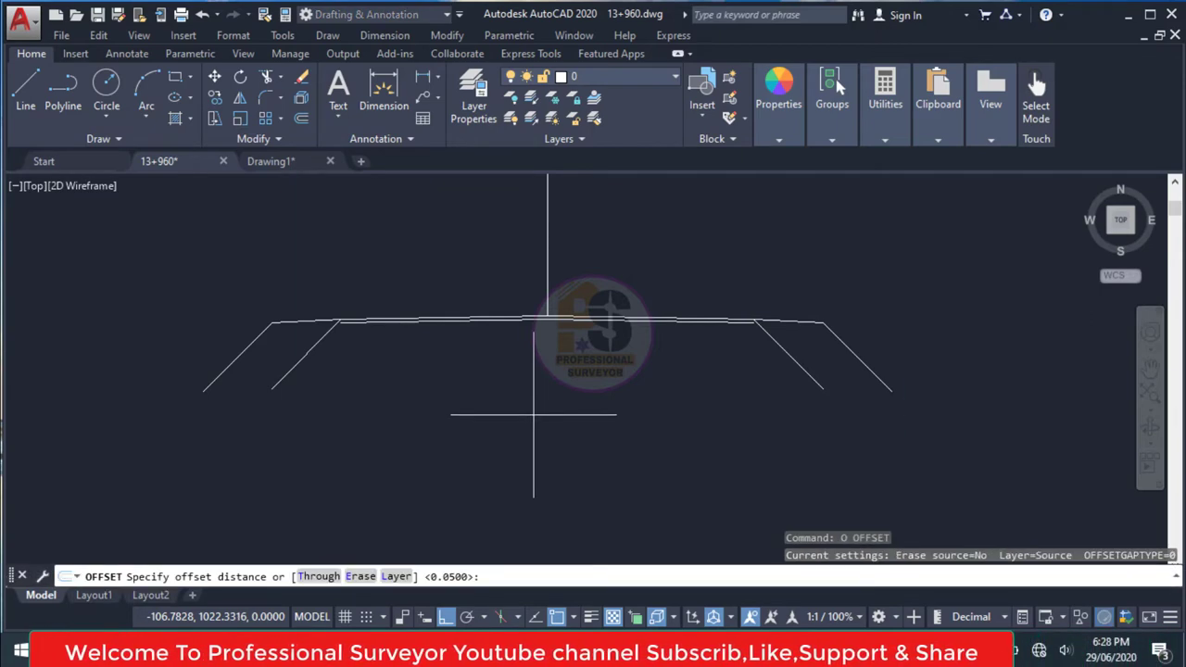
key(Return)
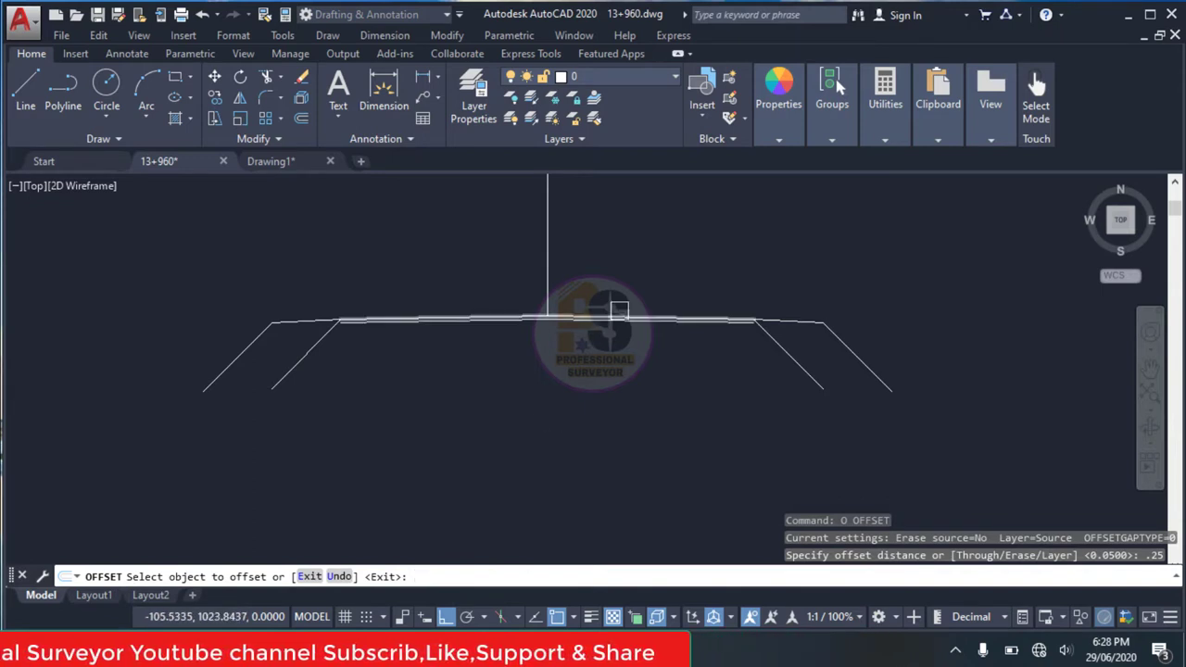
scroll(593, 345, up, 2)
click(622, 304)
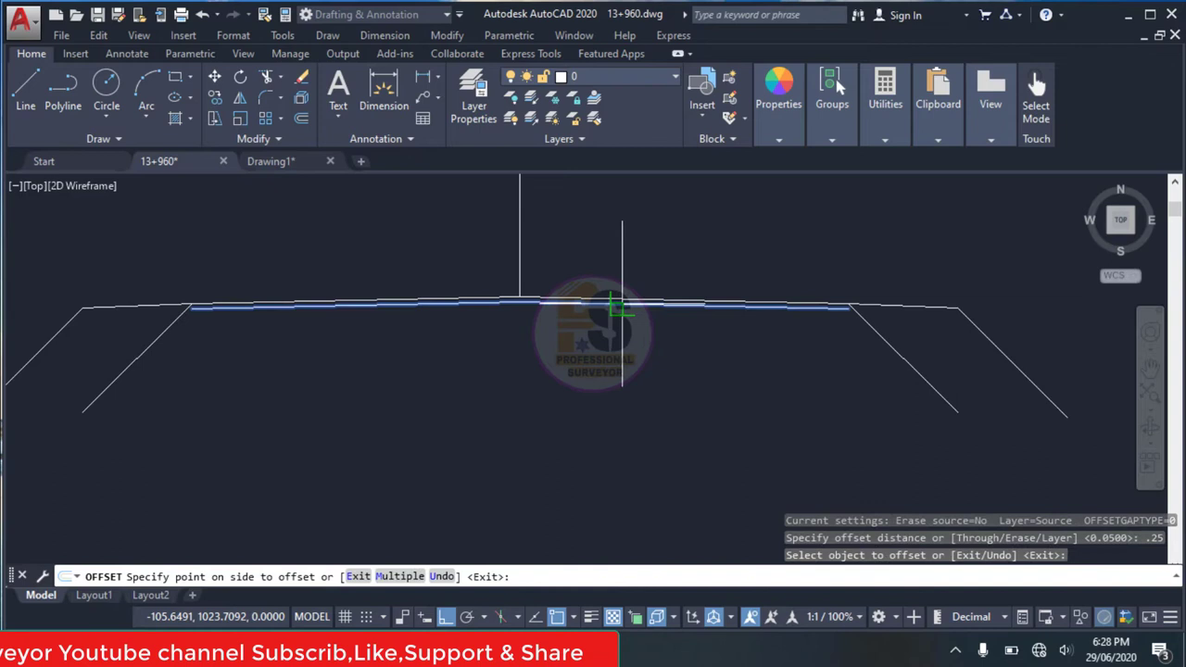
click(622, 360)
key(Escape)
key(Escape)
key(Escape)
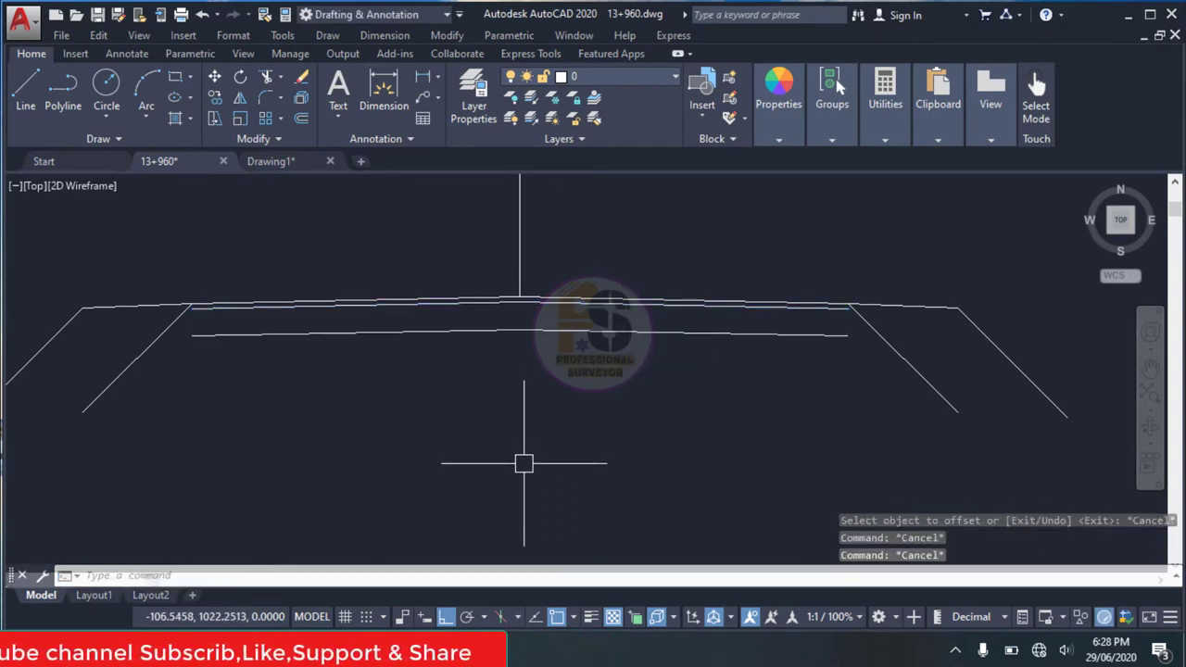
- Add two more layer lines, each offset 0.15 below the current lowest line
text(o)
key(Return)
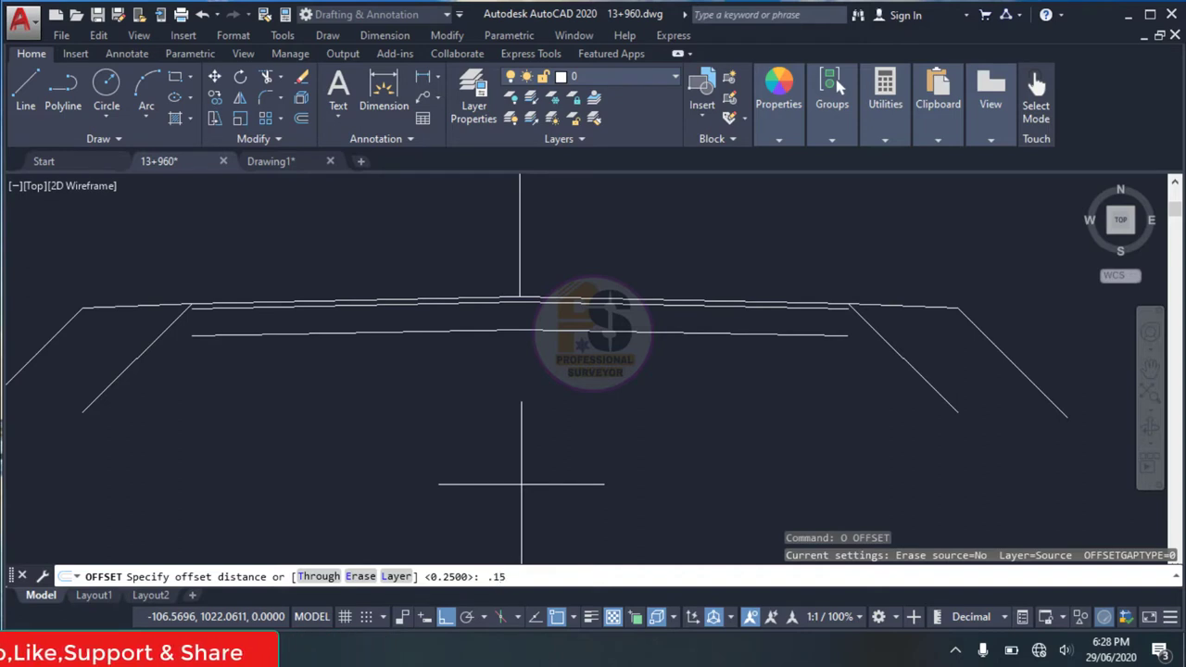
key(Return)
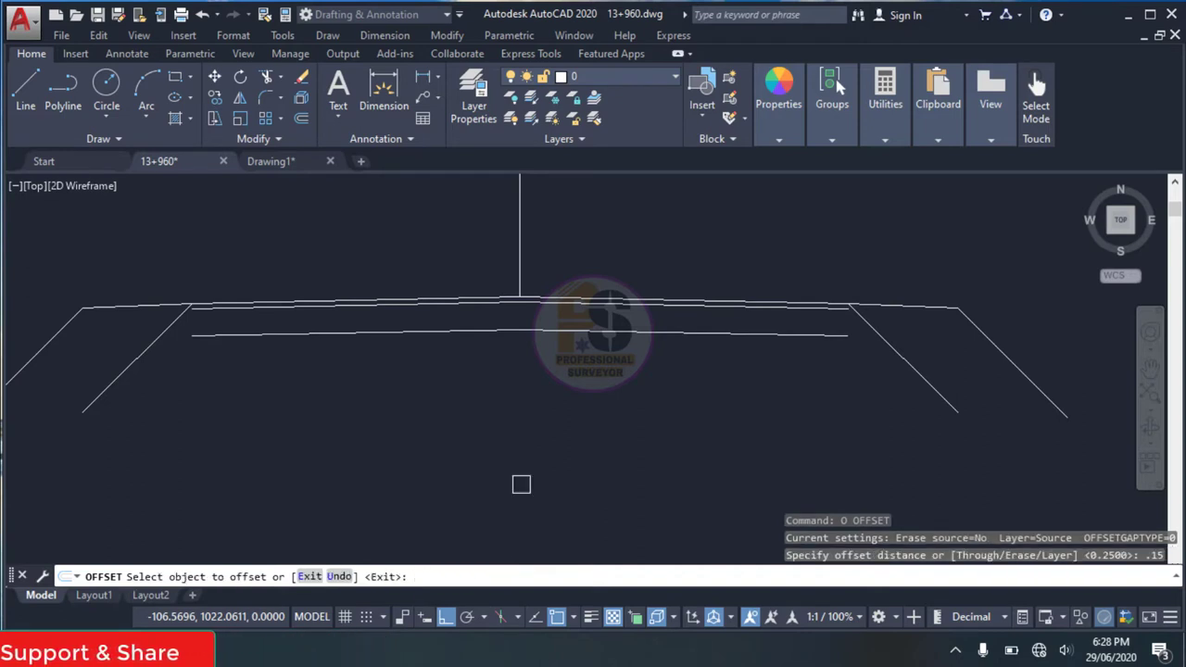
click(603, 321)
click(498, 480)
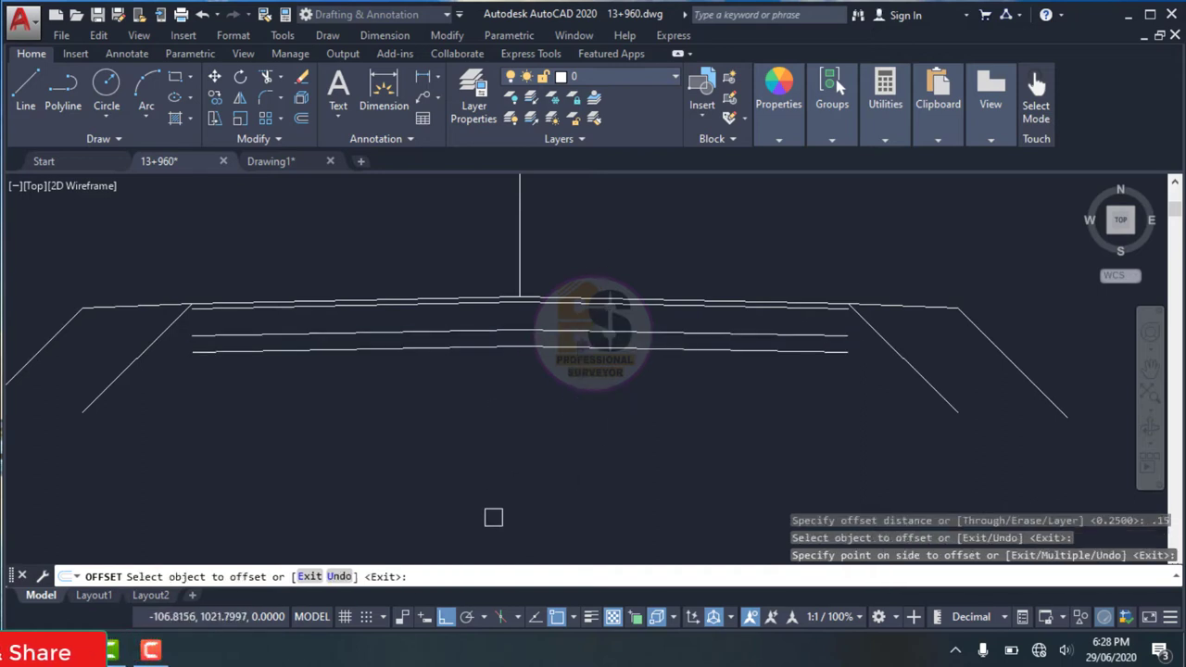
key(Escape)
key(Escape)
key(Escape)
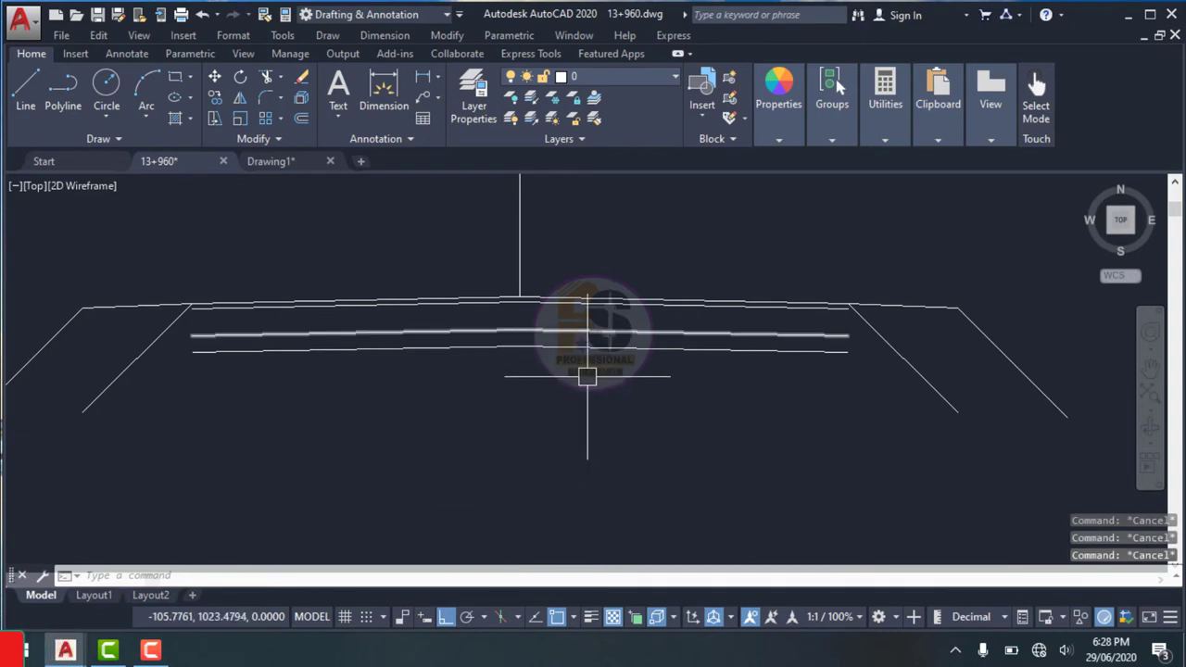
text(o)
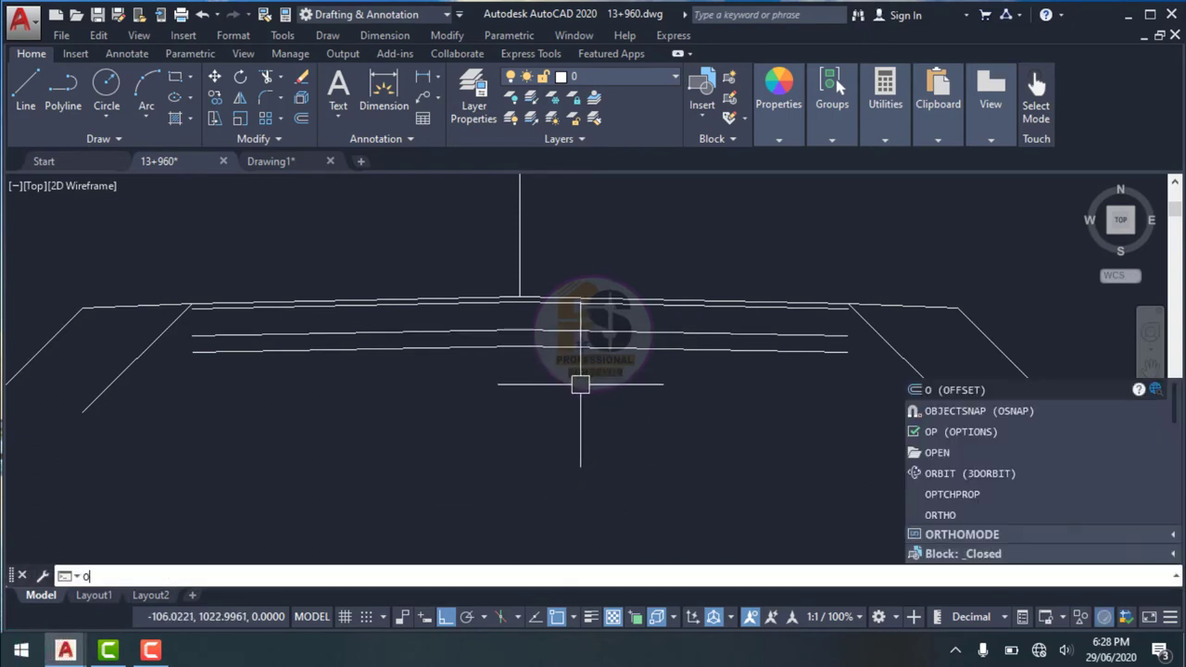
key(Return)
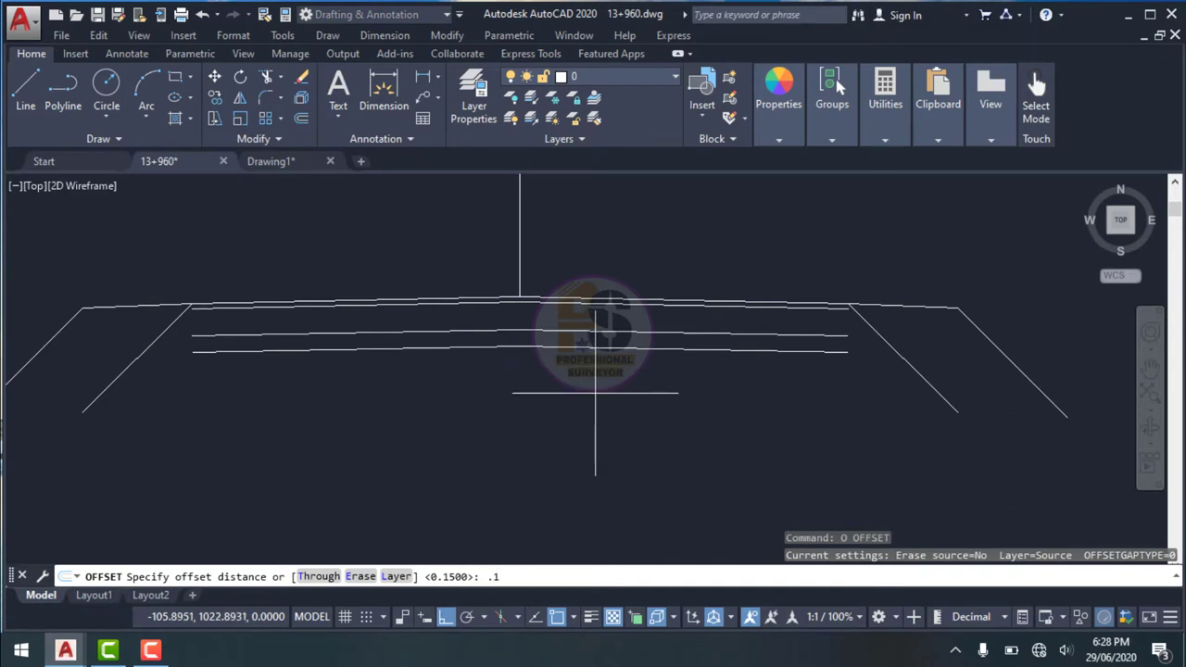
key(Return)
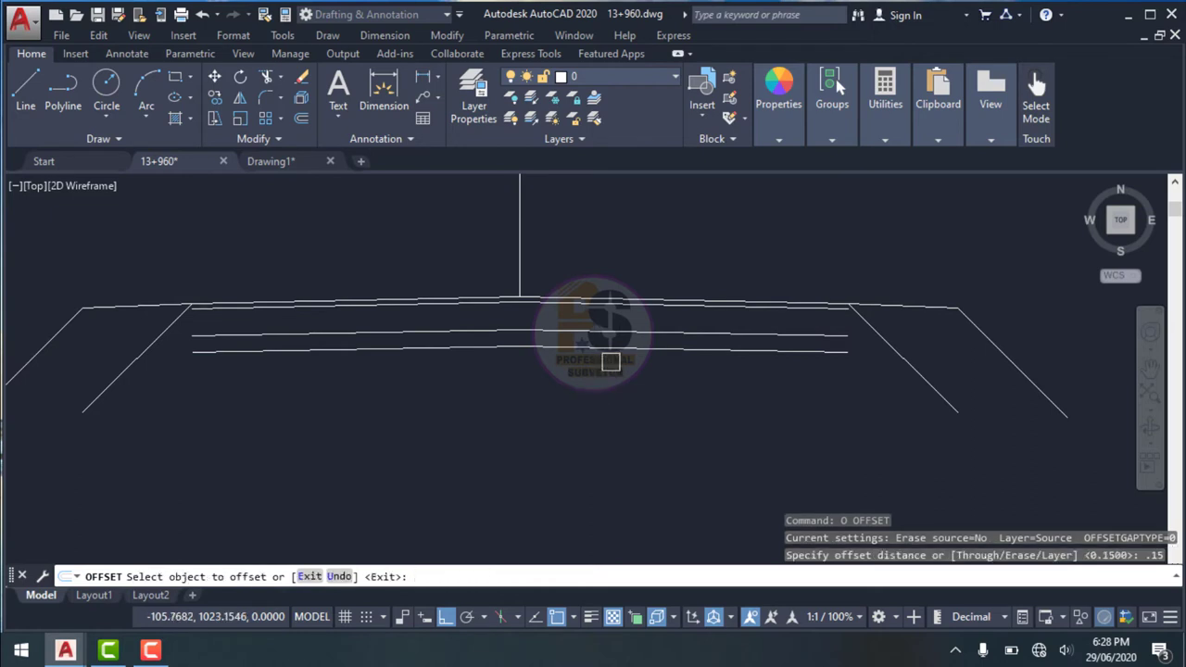
click(610, 352)
click(499, 484)
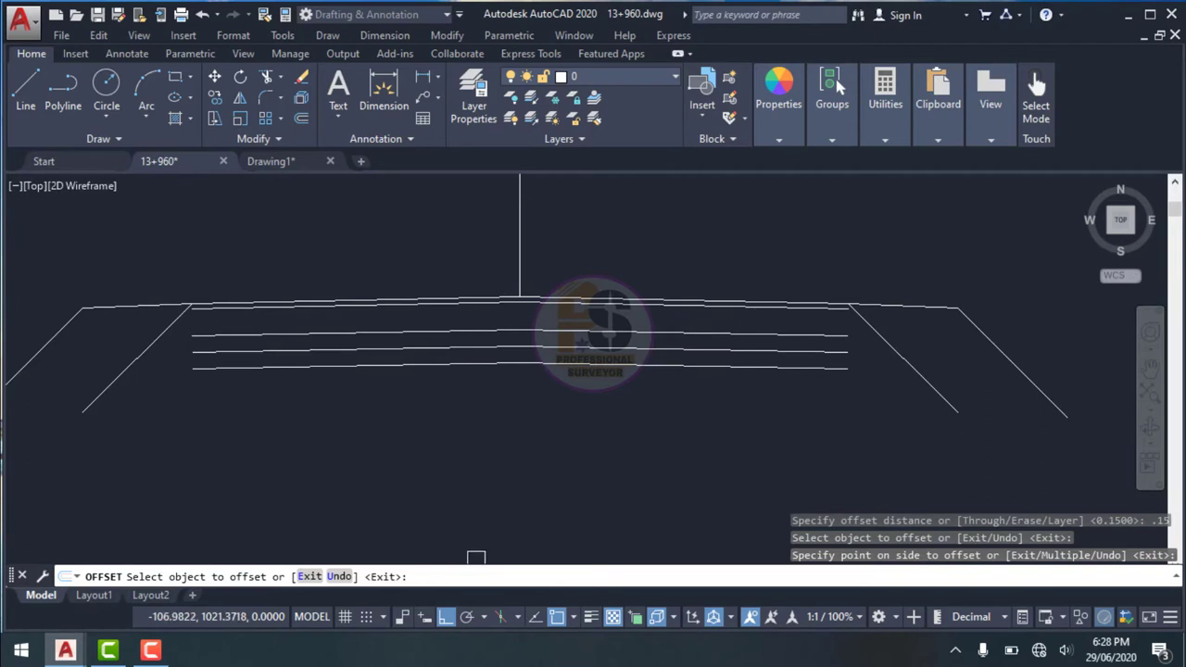
key(Escape)
key(Escape)
key(Escape)
key(Escape)
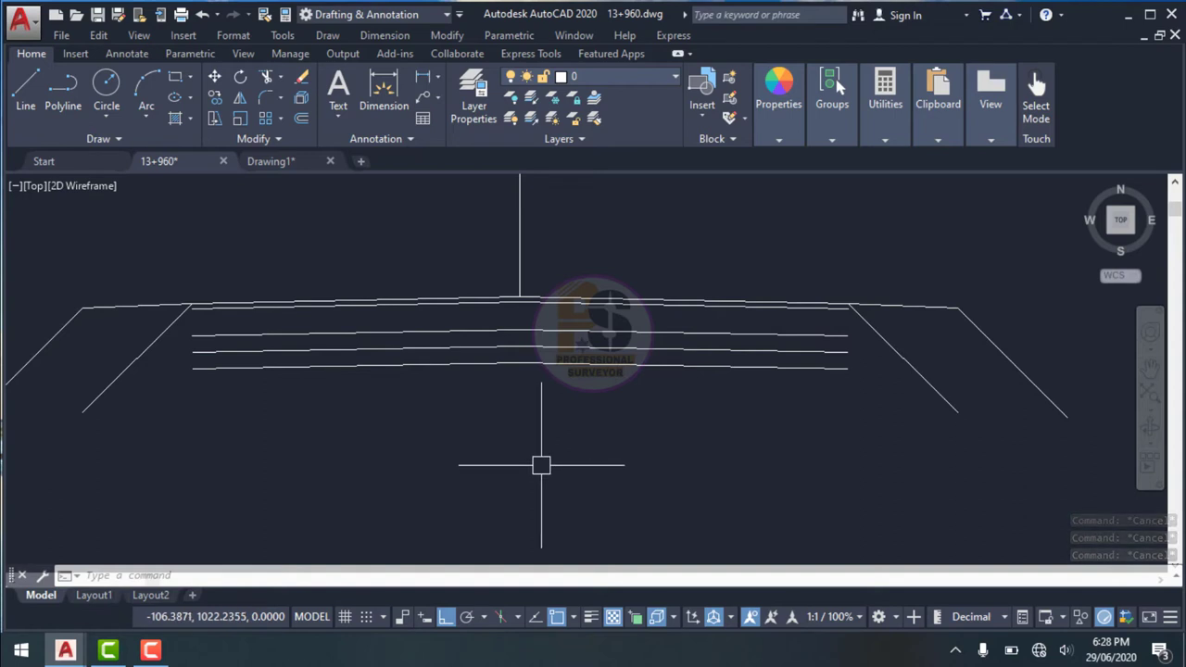
text(EX)
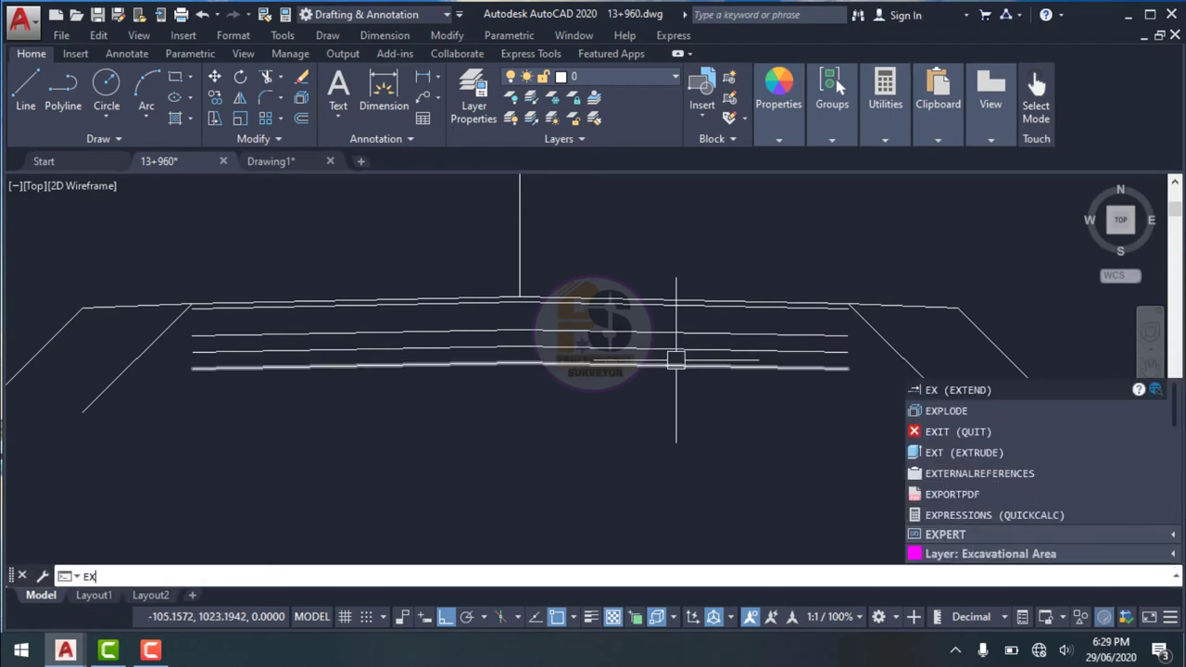
key(Return)
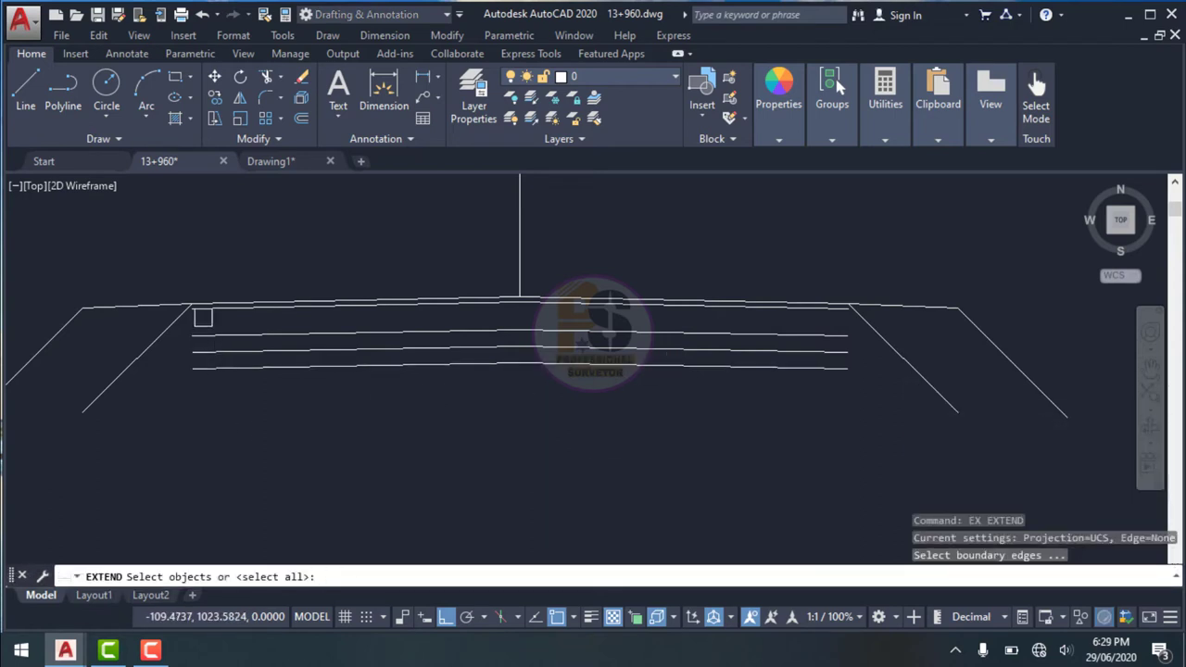
- Extend the left ends of three pavement layer lines to the left slope line
scroll(181, 316, up, 2)
click(213, 301)
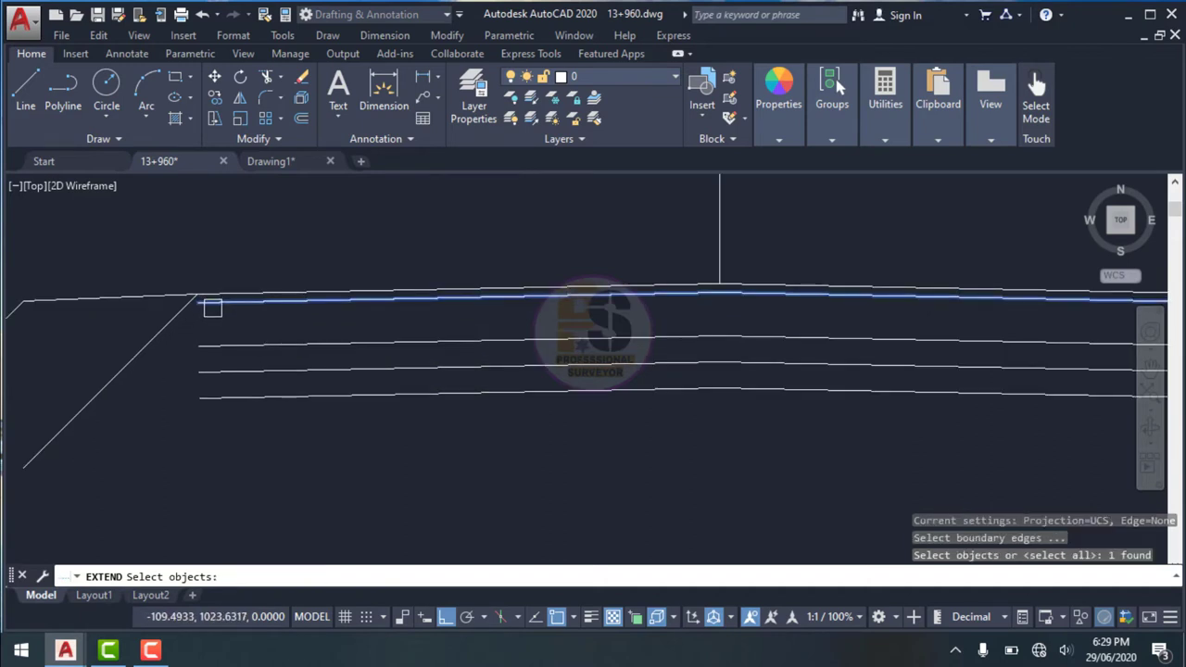
key(Escape)
key(Escape)
key(Return)
key(Return)
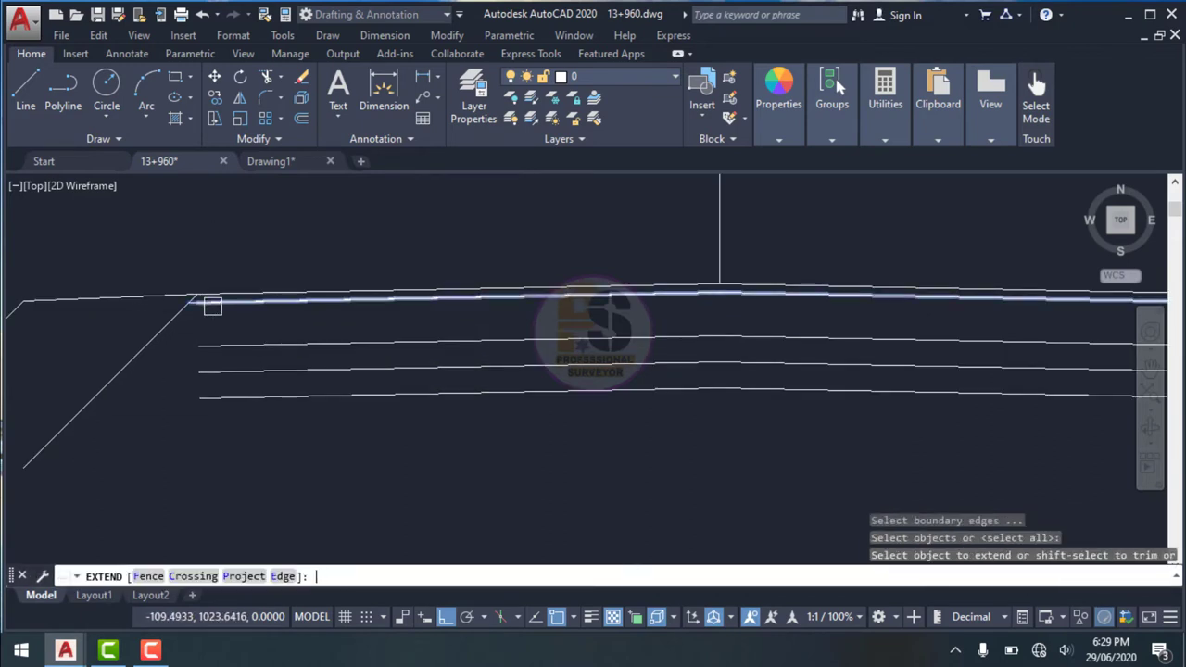
click(218, 303)
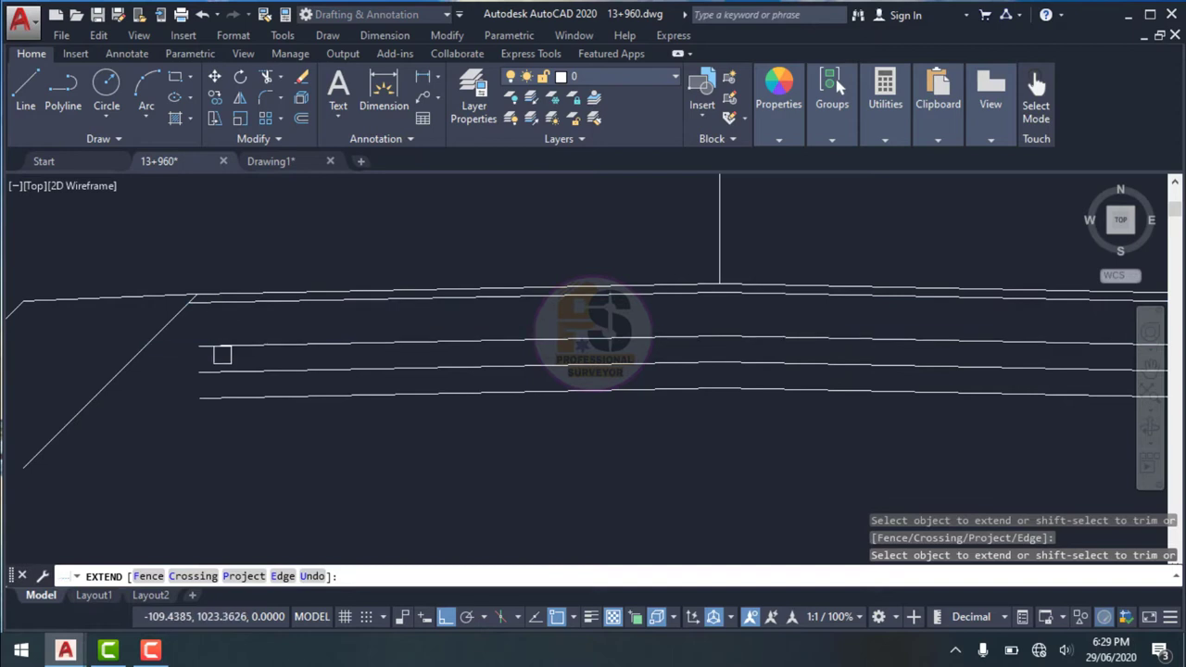
click(223, 346)
click(222, 370)
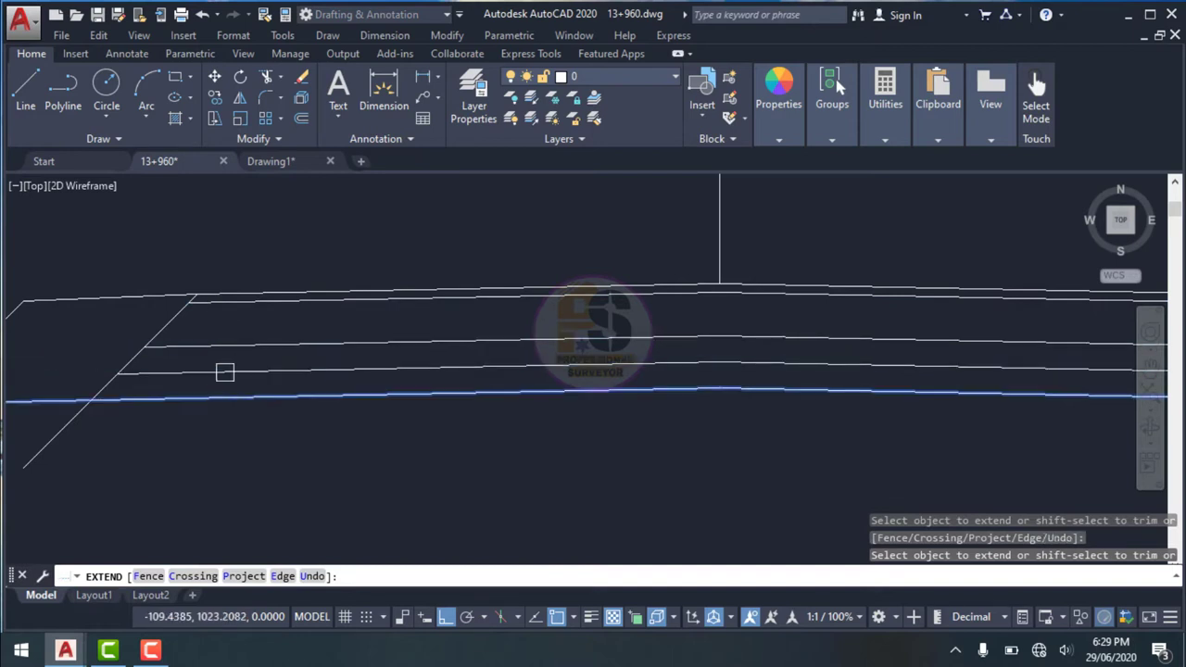
- Extend the right ends of all four layer lines to the right slope line
scroll(384, 385, down, 3)
scroll(862, 373, up, 3)
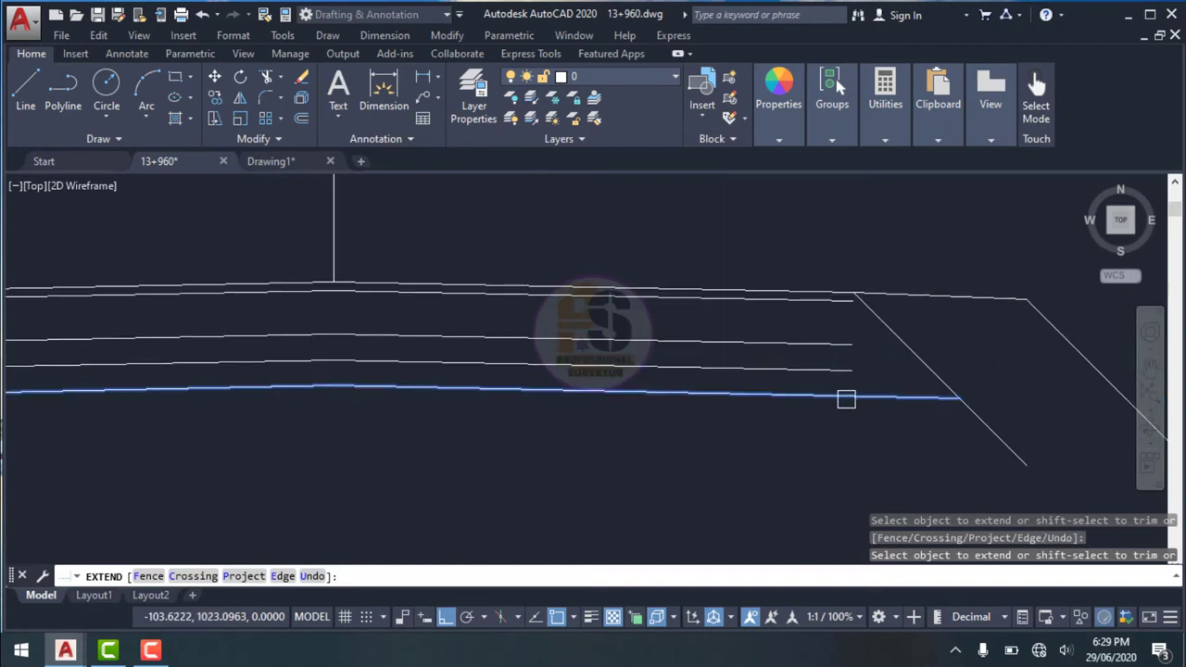
click(845, 398)
click(841, 370)
click(831, 344)
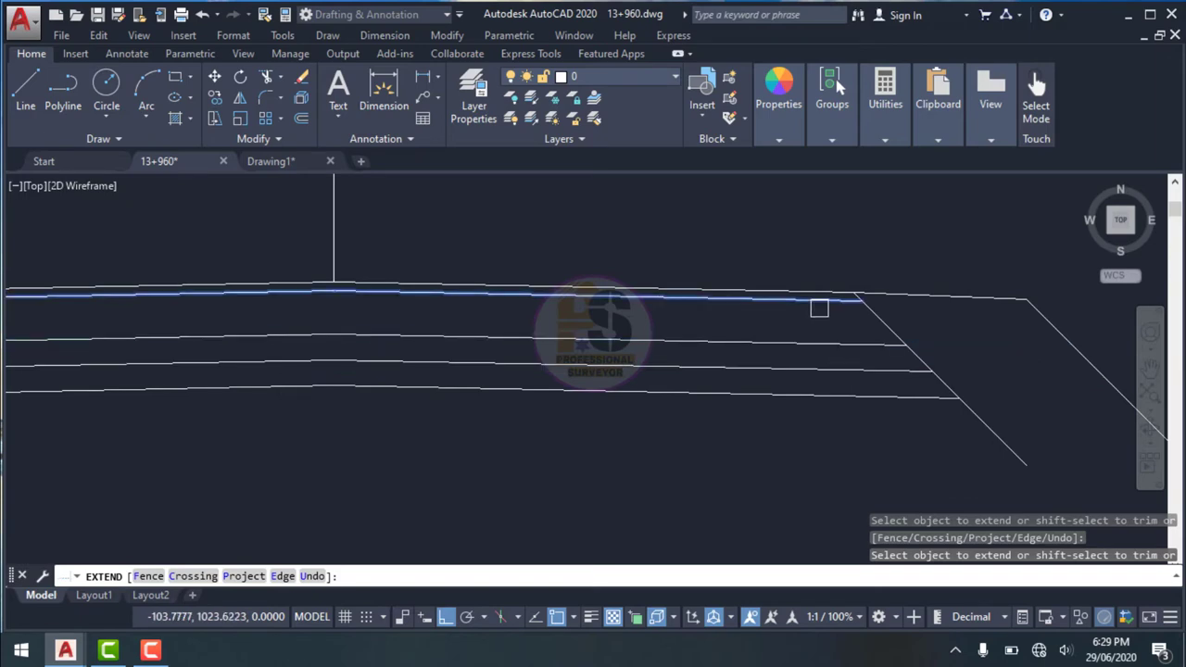
click(819, 307)
scroll(757, 297, down, 1)
scroll(638, 376, down, 2)
scroll(585, 335, down, 1)
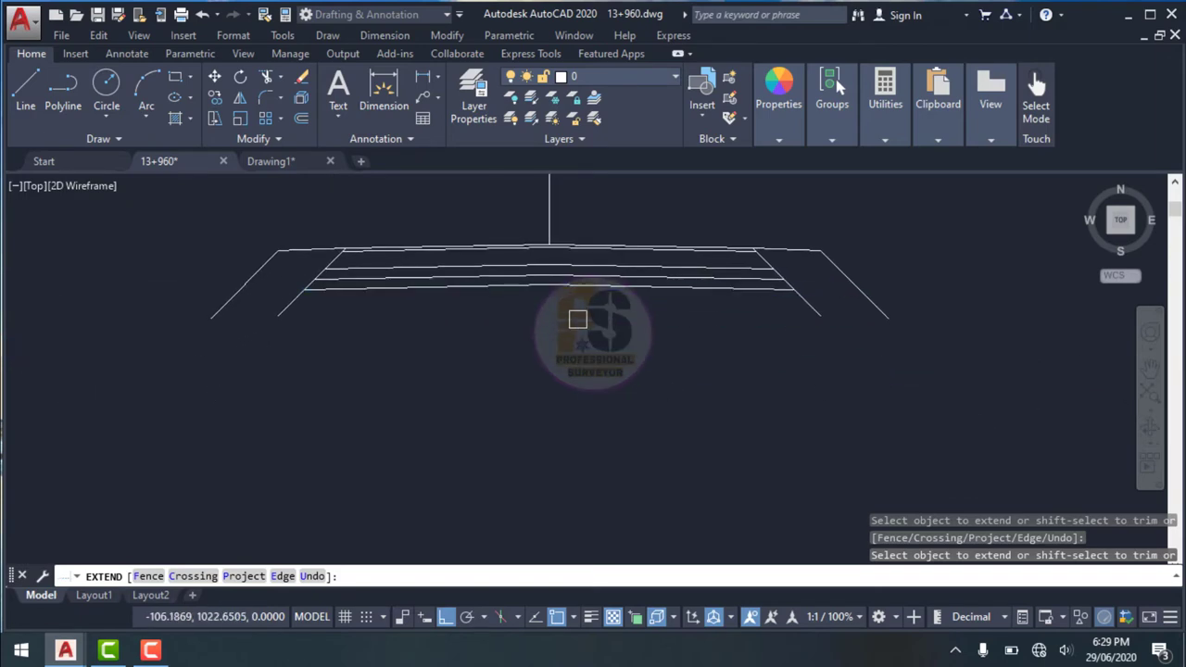
key(Escape)
key(Escape)
mouse_move(587, 312)
middle_down()
mouse_move(537, 379)
mouse_move(549, 341)
mouse_move(432, 312)
middle_up()
scroll(505, 394, up, 2)
scroll(509, 369, down, 2)
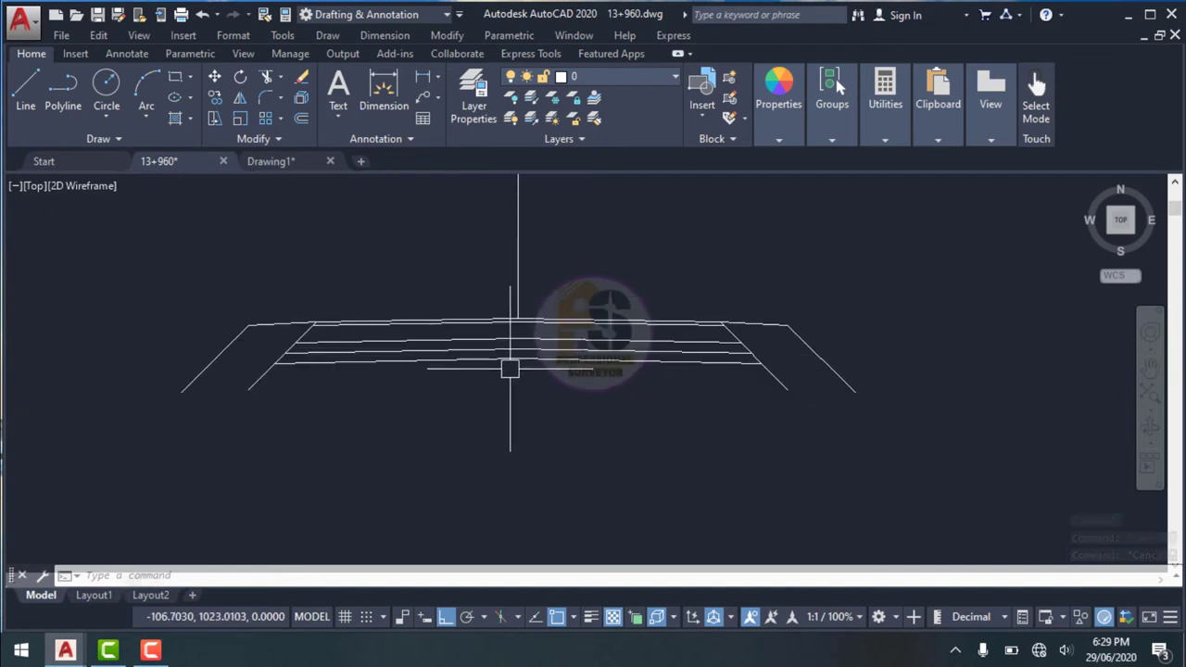
scroll(553, 320, up, 2)
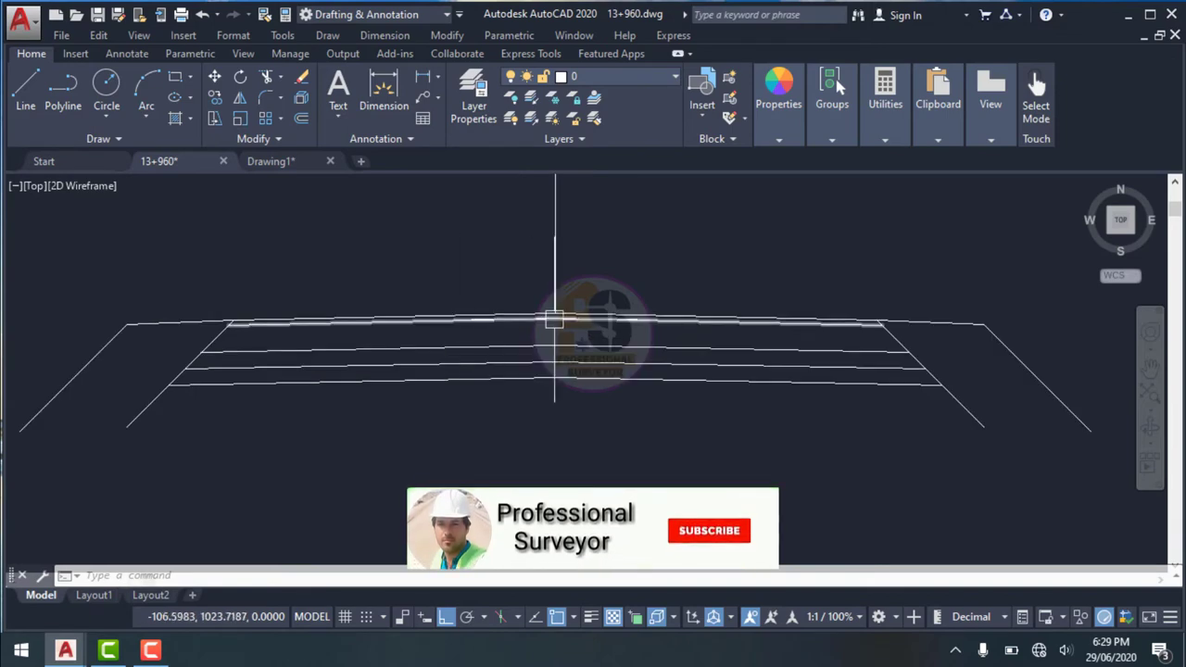
scroll(581, 313, up, 2)
scroll(602, 357, down, 2)
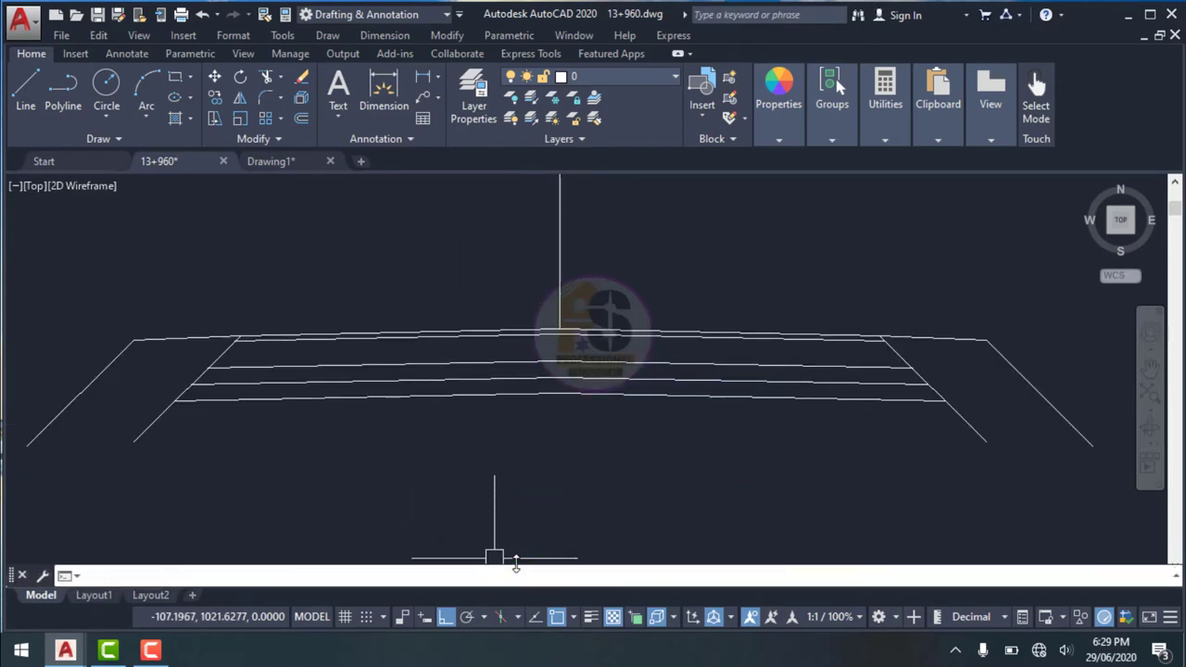
- Start a hatch in the top pavement band and browse the pattern gallery back to its top
key(Return)
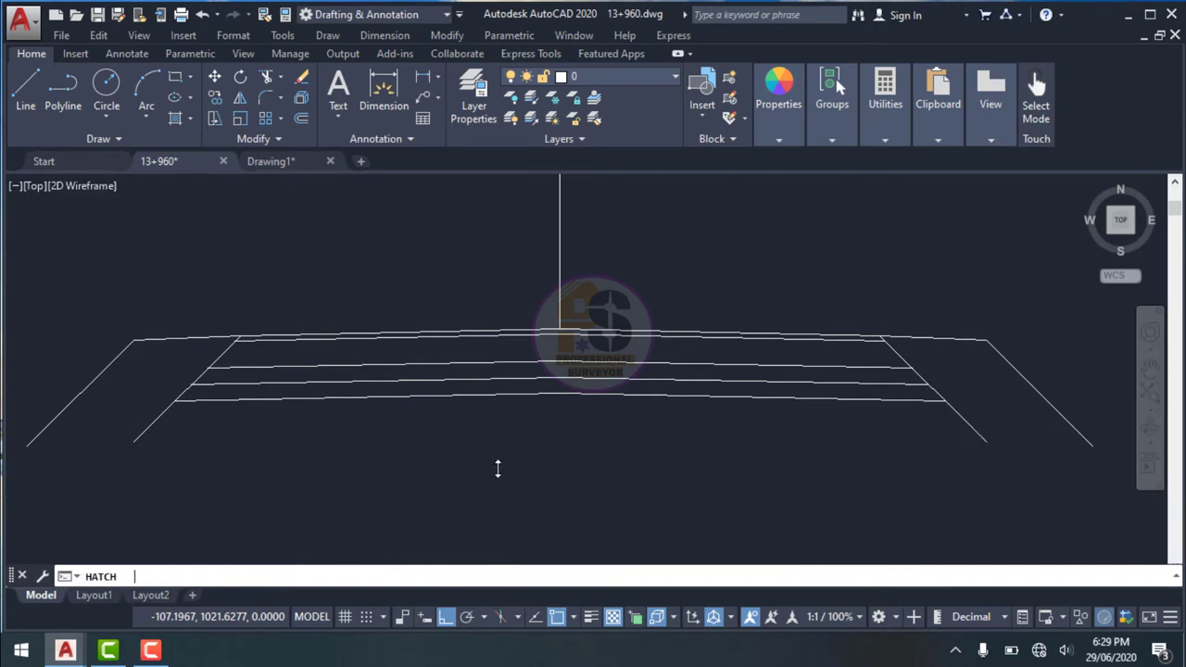
scroll(546, 338, up, 2)
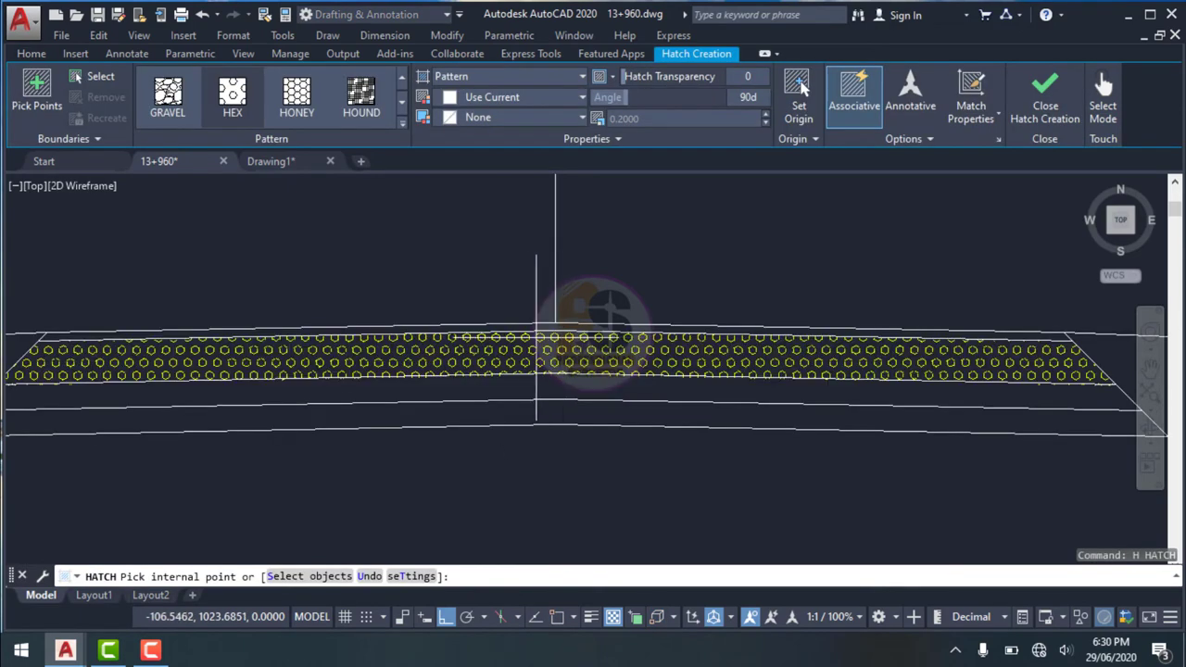
scroll(524, 326, down, 2)
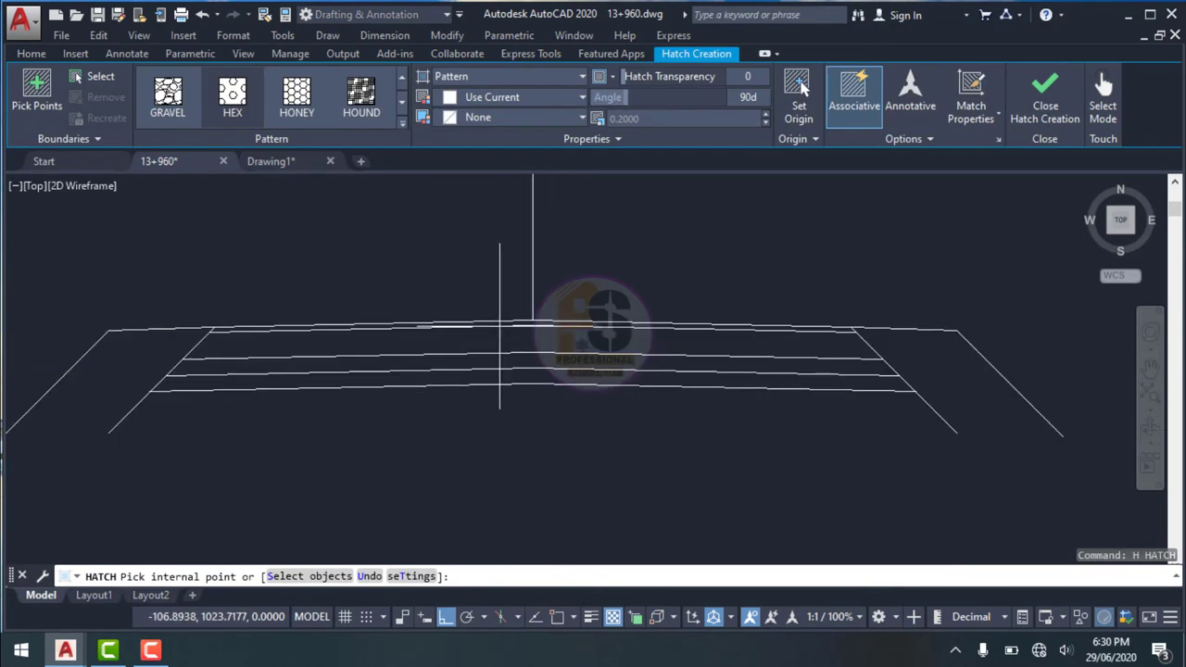
click(563, 321)
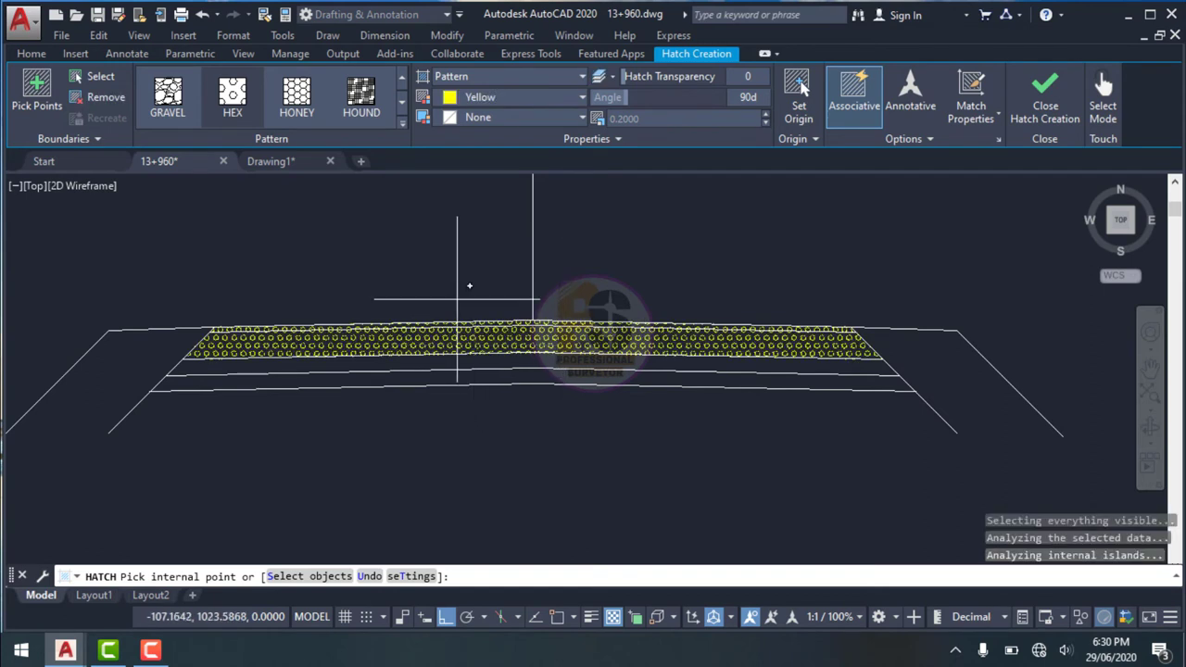
click(400, 106)
click(400, 107)
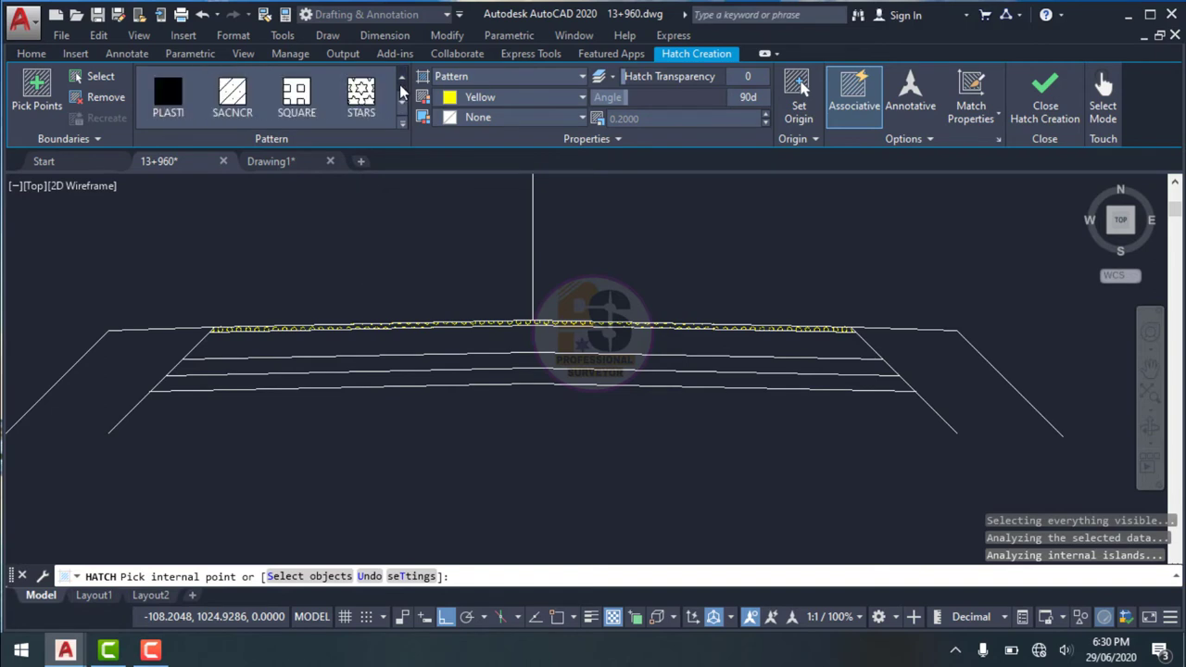
click(400, 81)
click(400, 82)
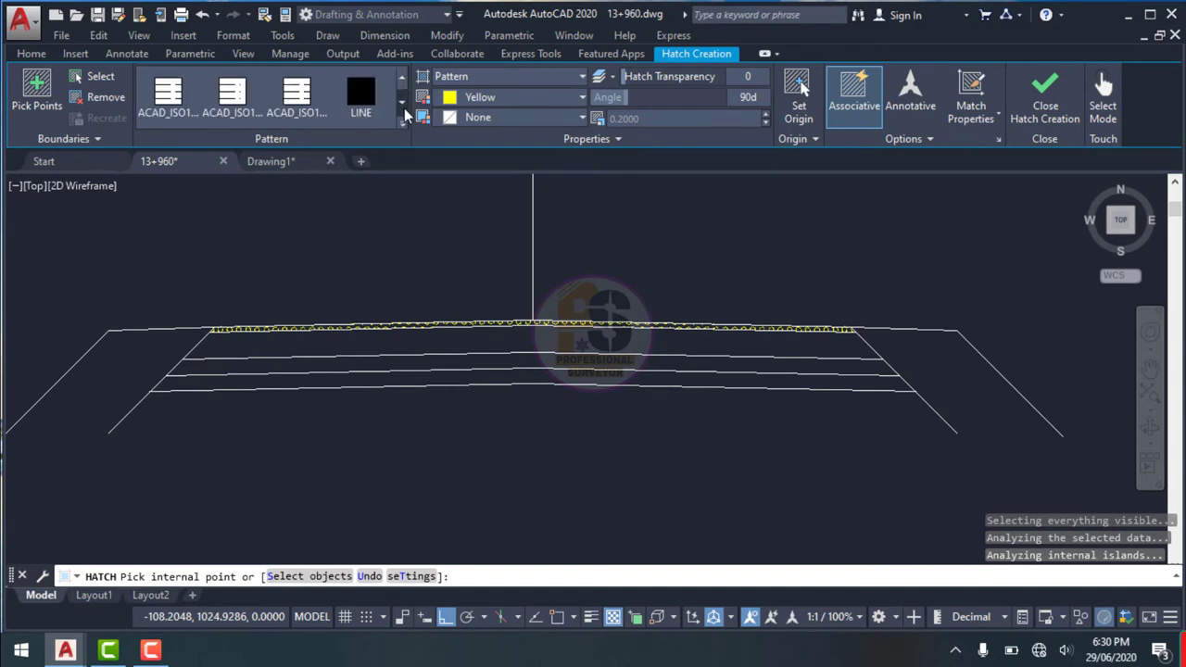
click(402, 107)
click(402, 108)
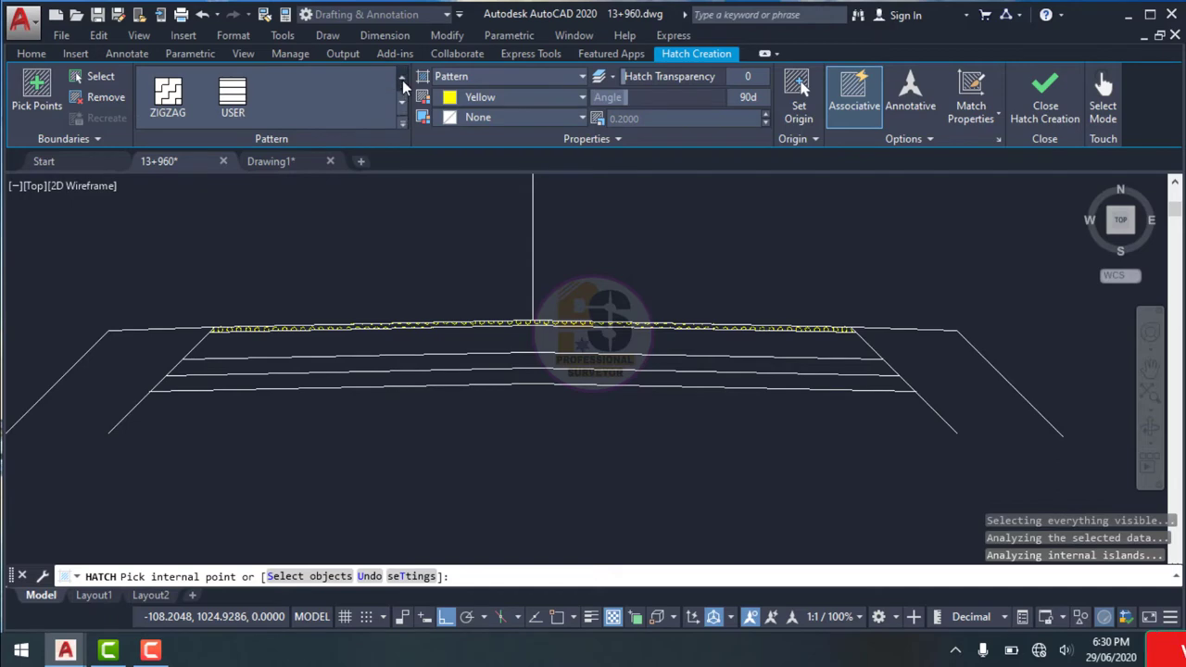
click(402, 80)
click(402, 80)
click(402, 80)
click(402, 80)
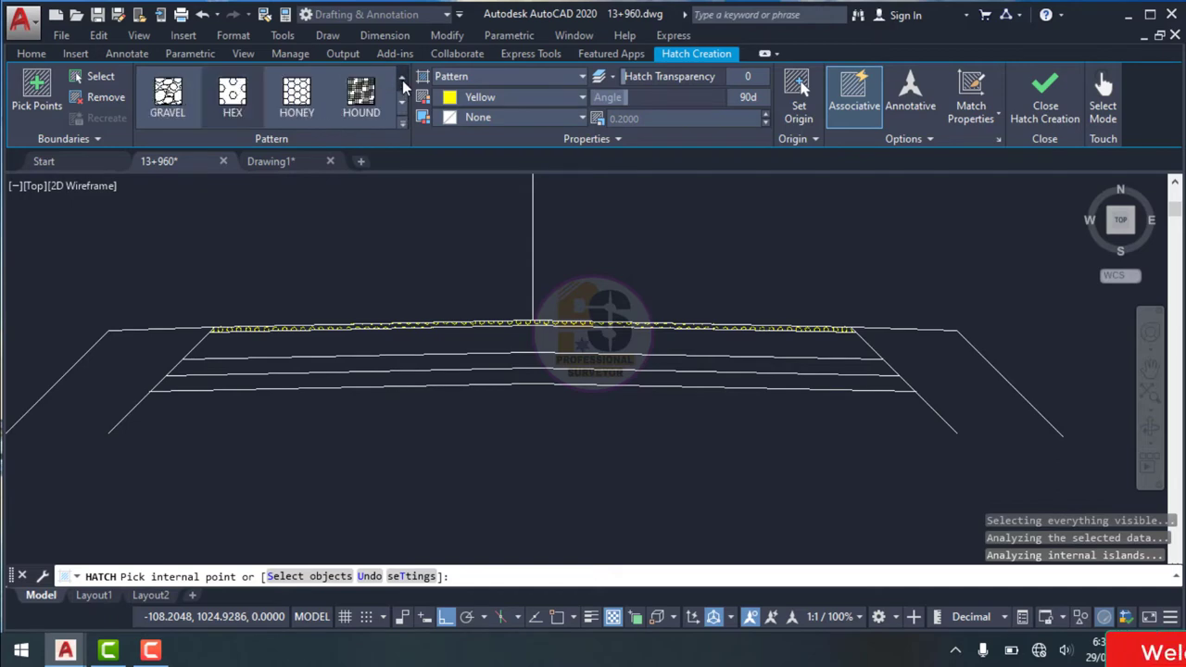
click(402, 79)
click(402, 80)
click(402, 79)
click(402, 80)
click(402, 80)
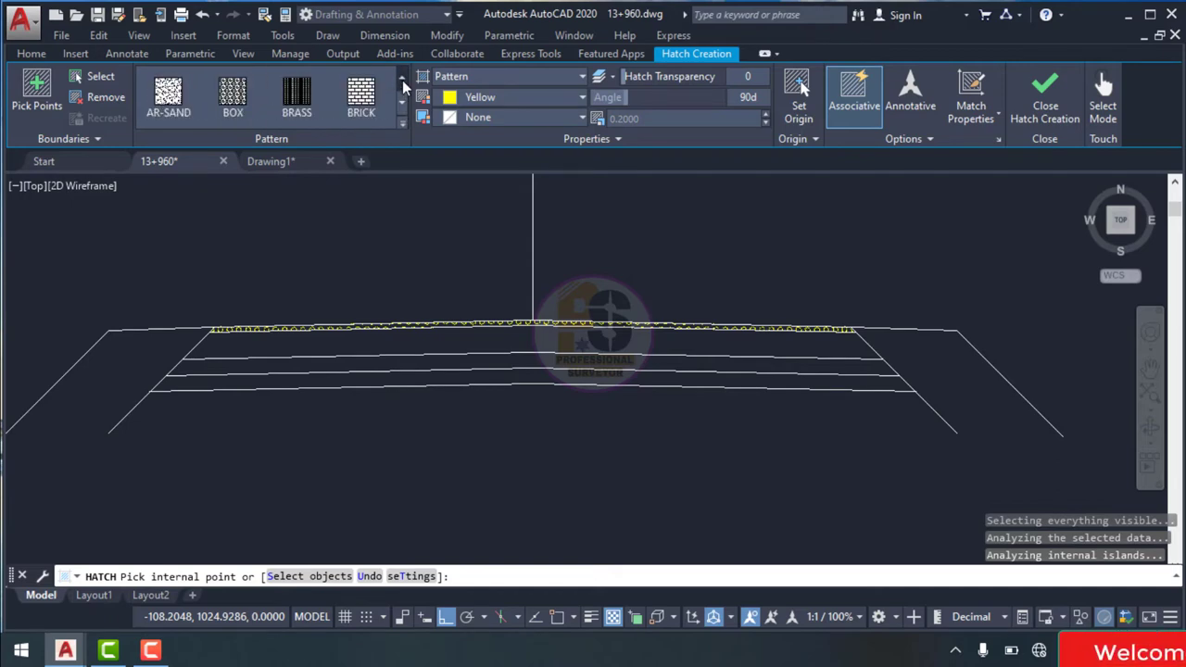
click(402, 101)
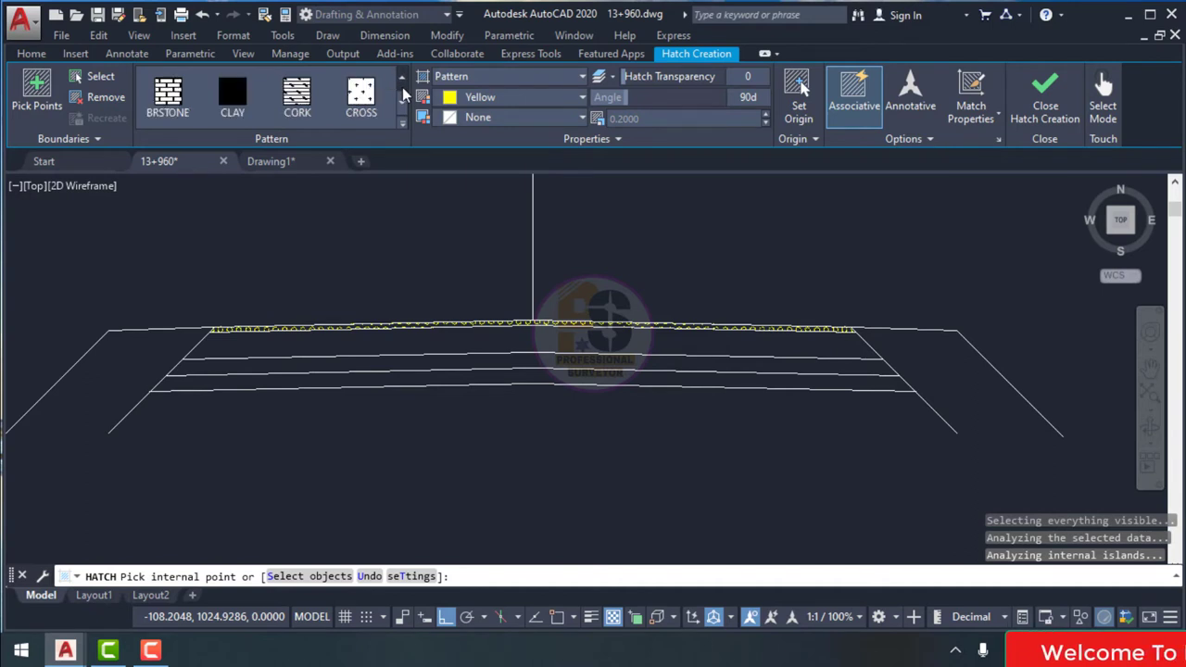
click(402, 83)
click(402, 83)
click(402, 84)
click(402, 83)
click(402, 83)
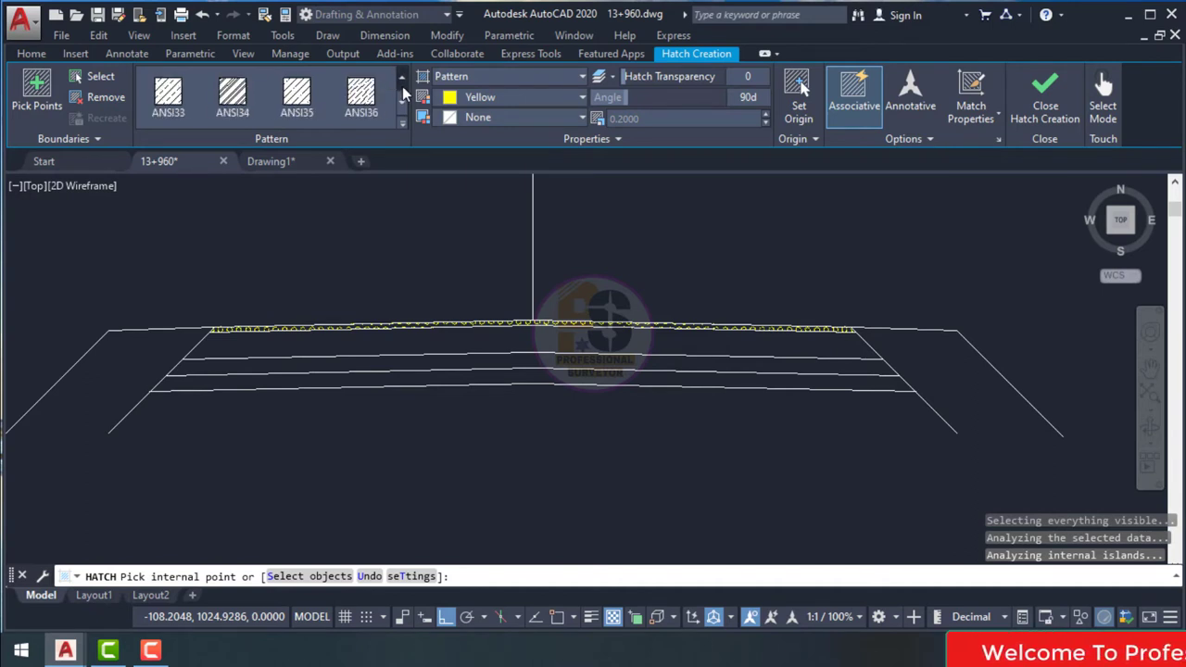
click(402, 83)
- Apply the SOLID pattern in grey colour 252 to the band and finish the hatch
click(168, 92)
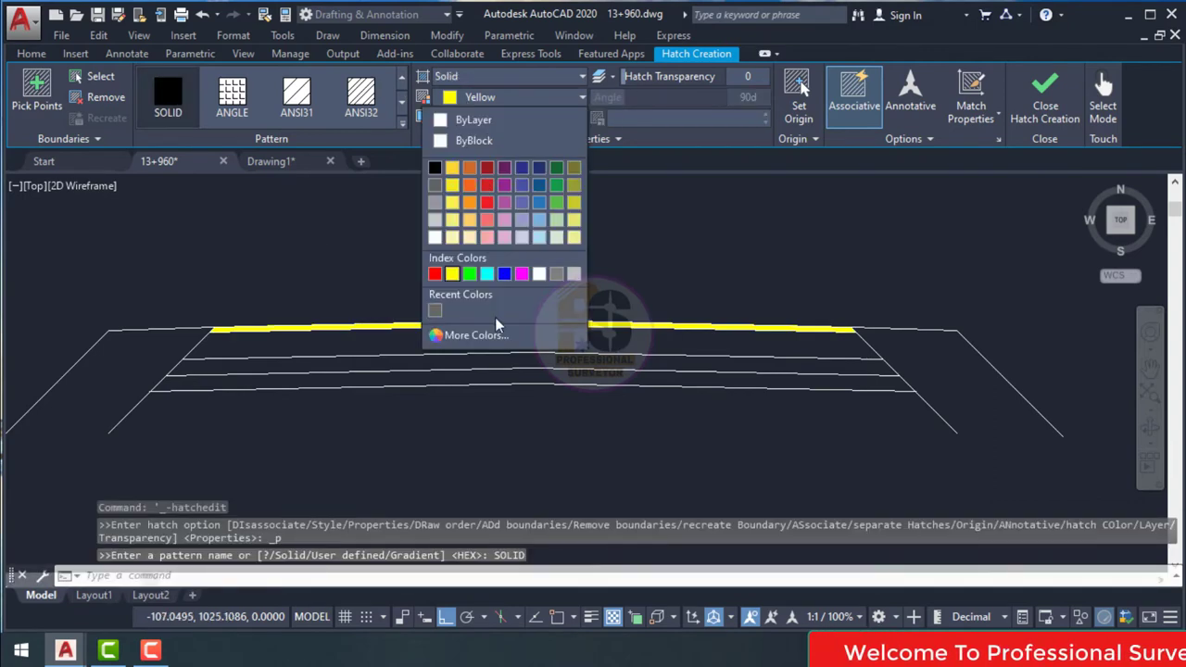
click(519, 96)
click(434, 310)
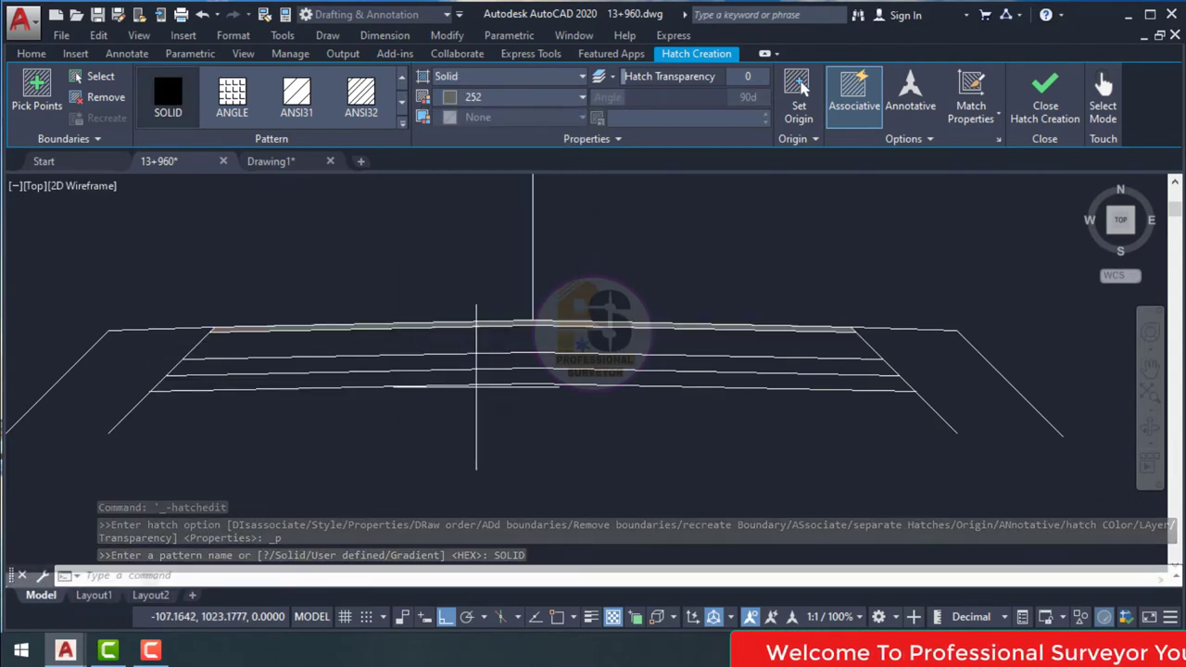
key(Escape)
mouse_move(497, 396)
middle_down()
mouse_move(514, 294)
mouse_move(544, 377)
middle_up()
- Hatch the top pavement band, then undo that stray grey fill
key(Escape)
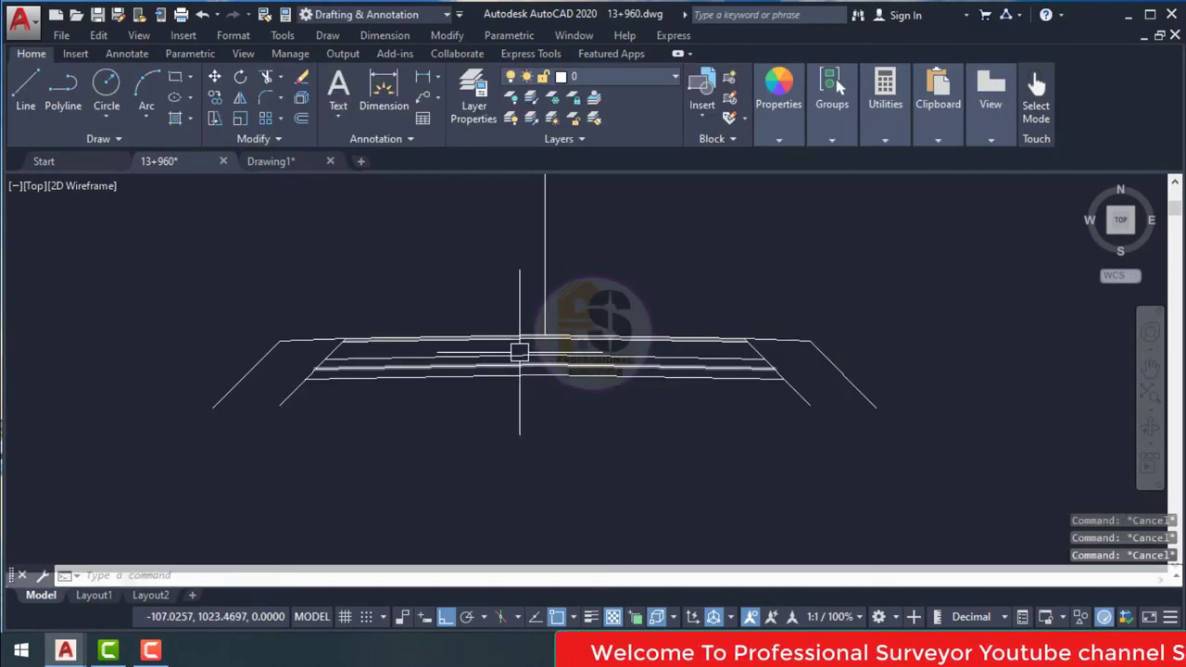
scroll(533, 354, up, 2)
scroll(532, 357, down, 2)
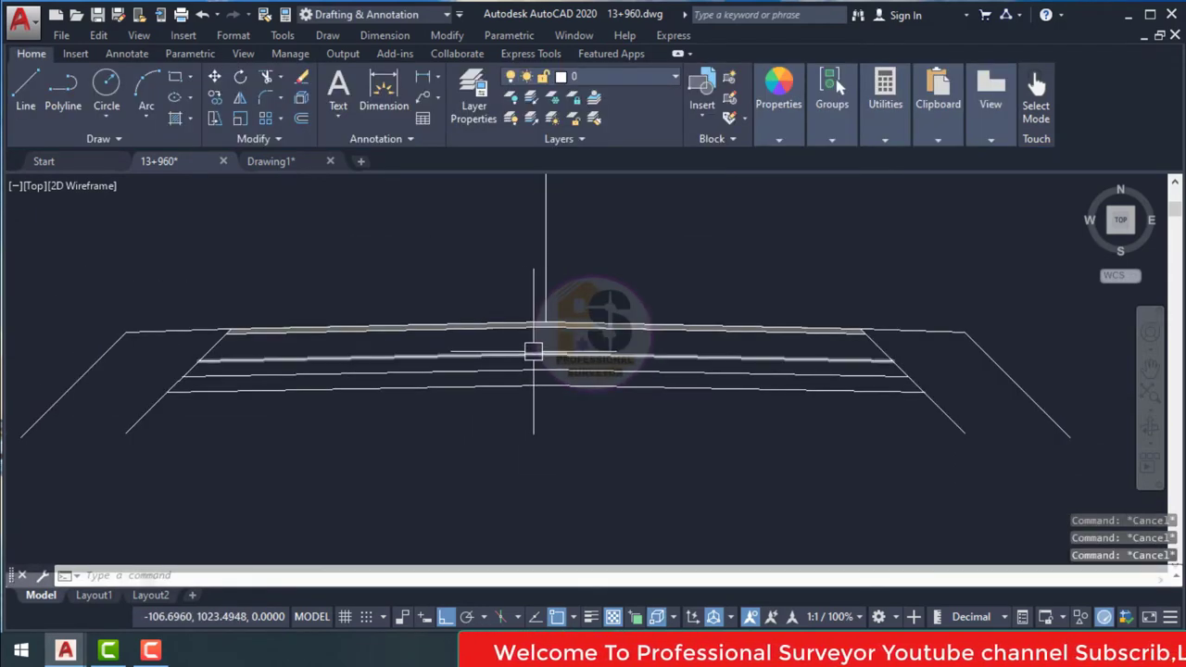
text(H)
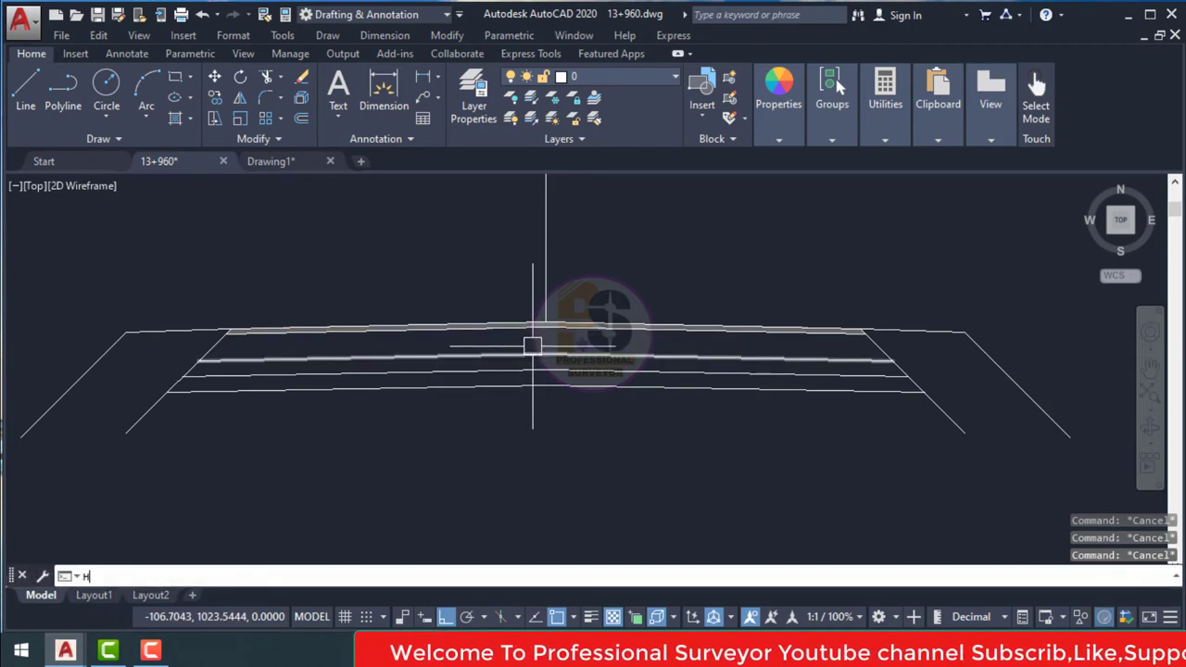
key(Return)
click(510, 339)
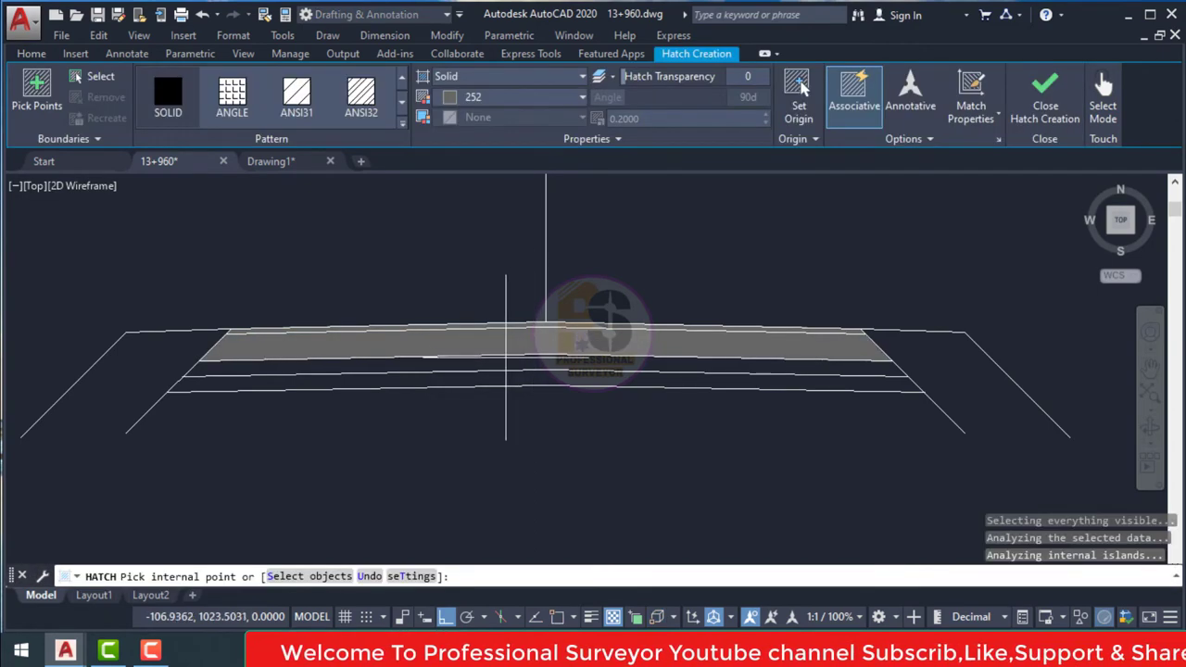
scroll(507, 341, up, 1)
scroll(489, 380, up, 1)
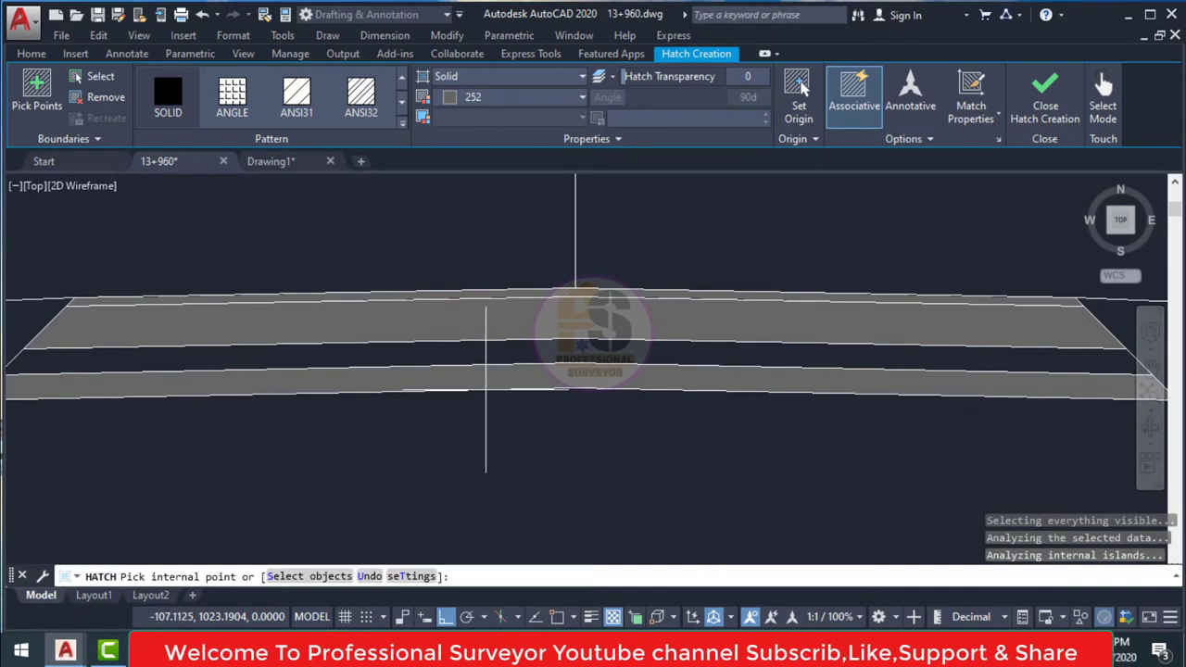
key(Escape)
key(Escape)
key(Escape)
key(ctrl+z)
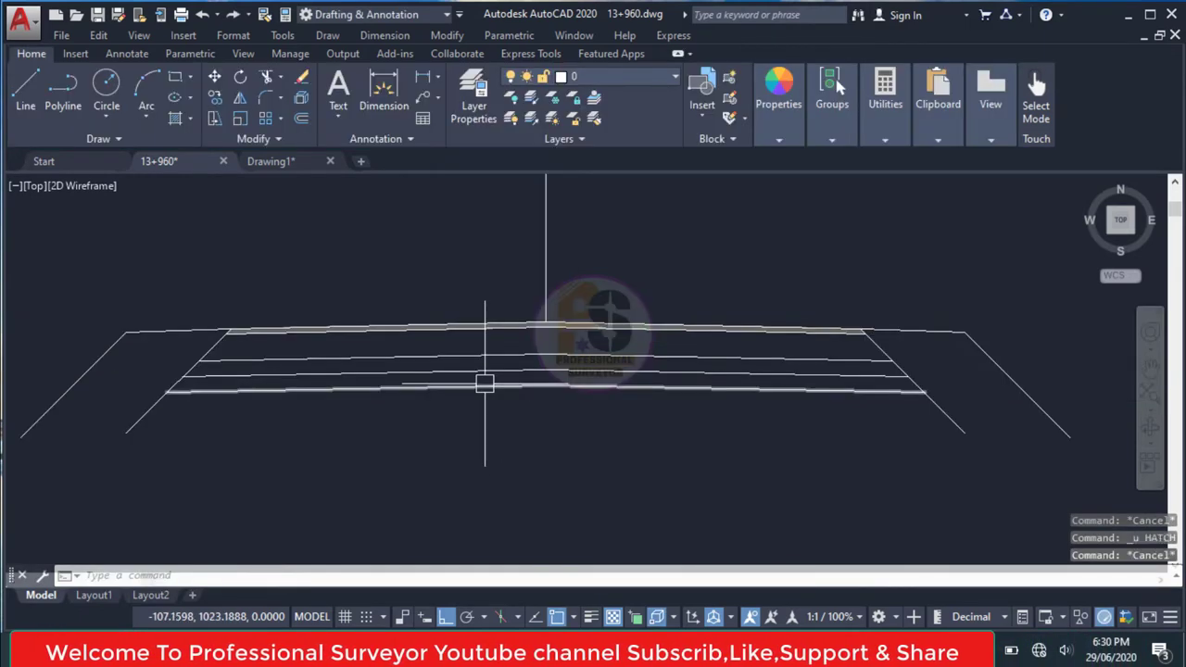
- Fill the top band and the two bands below it with solid grey 252 hatch
text(h)
key(Return)
scroll(485, 366, up, 2)
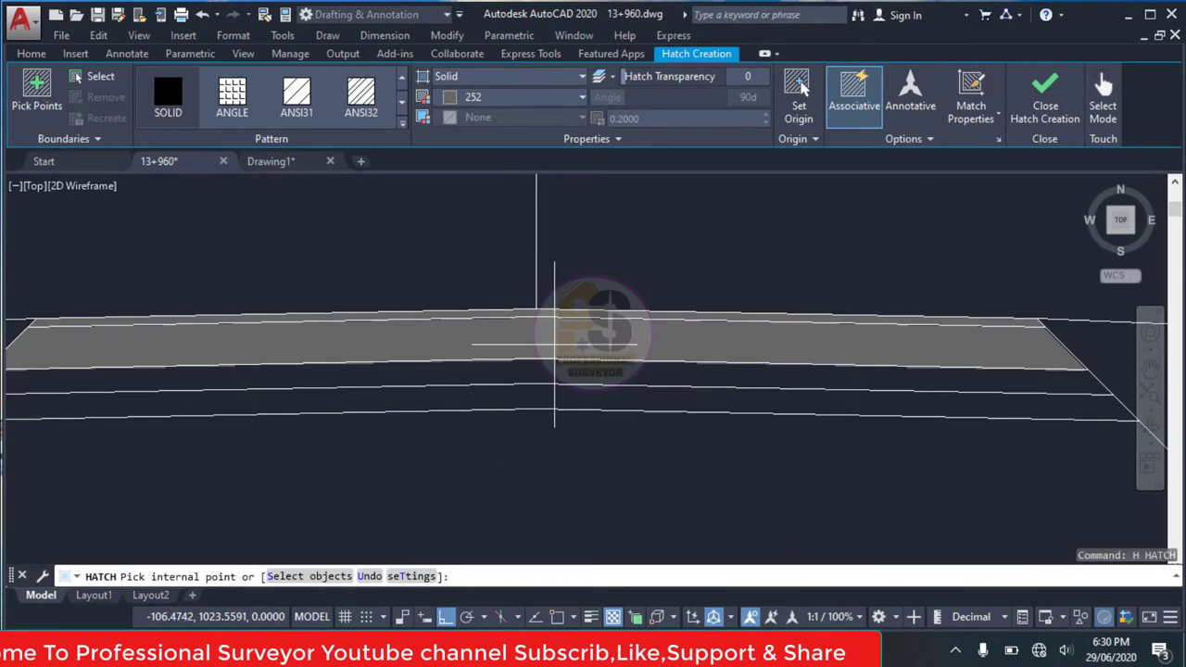
click(540, 368)
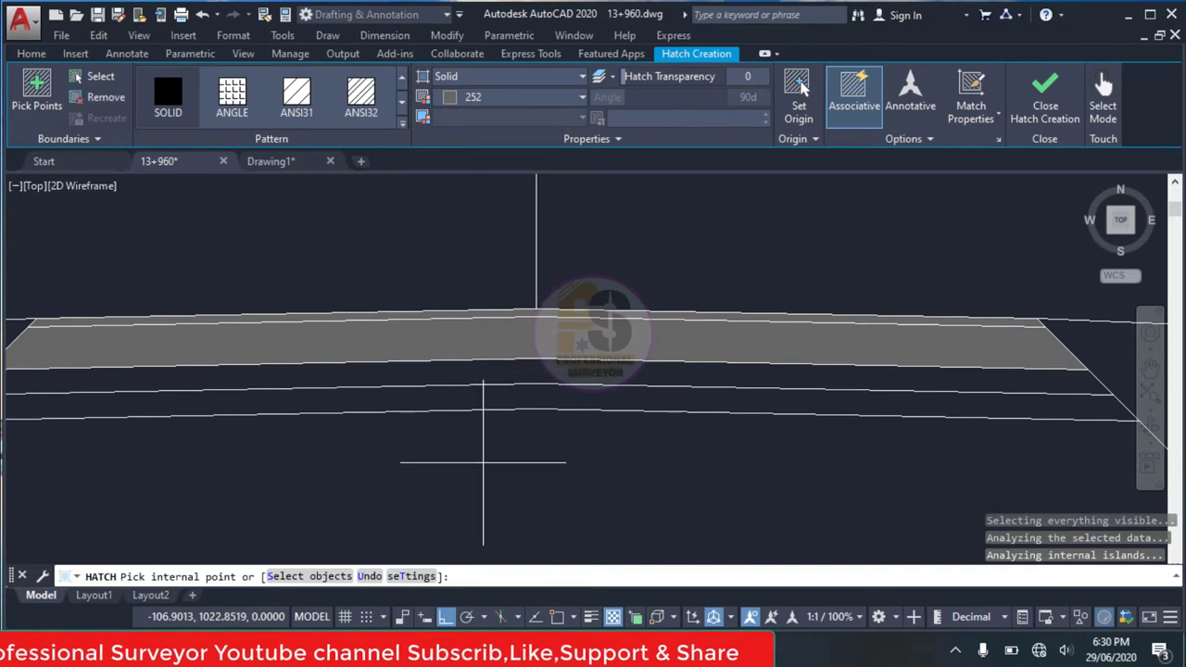
key(Return)
key(Return)
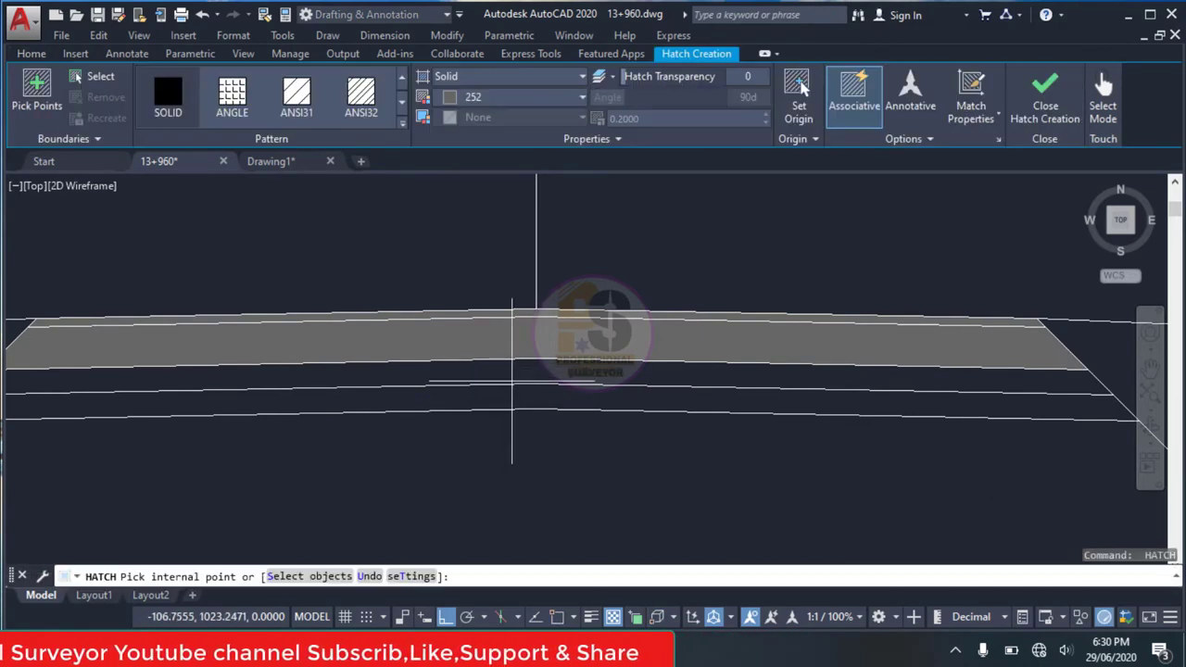
click(511, 376)
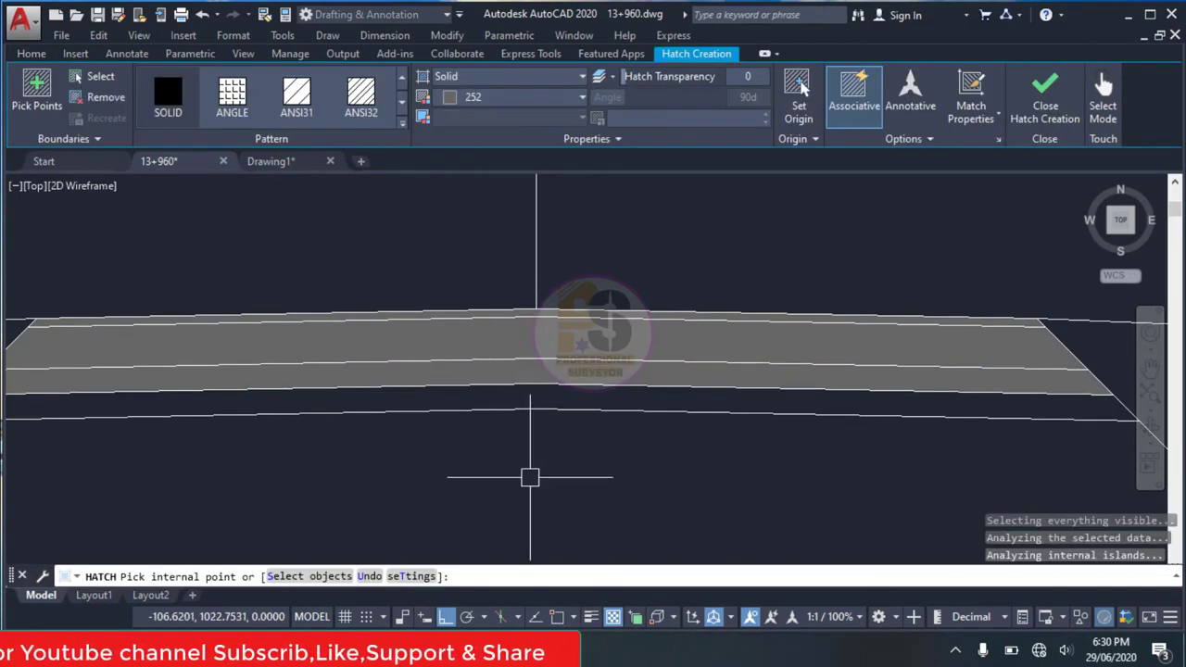
key(Return)
key(Return)
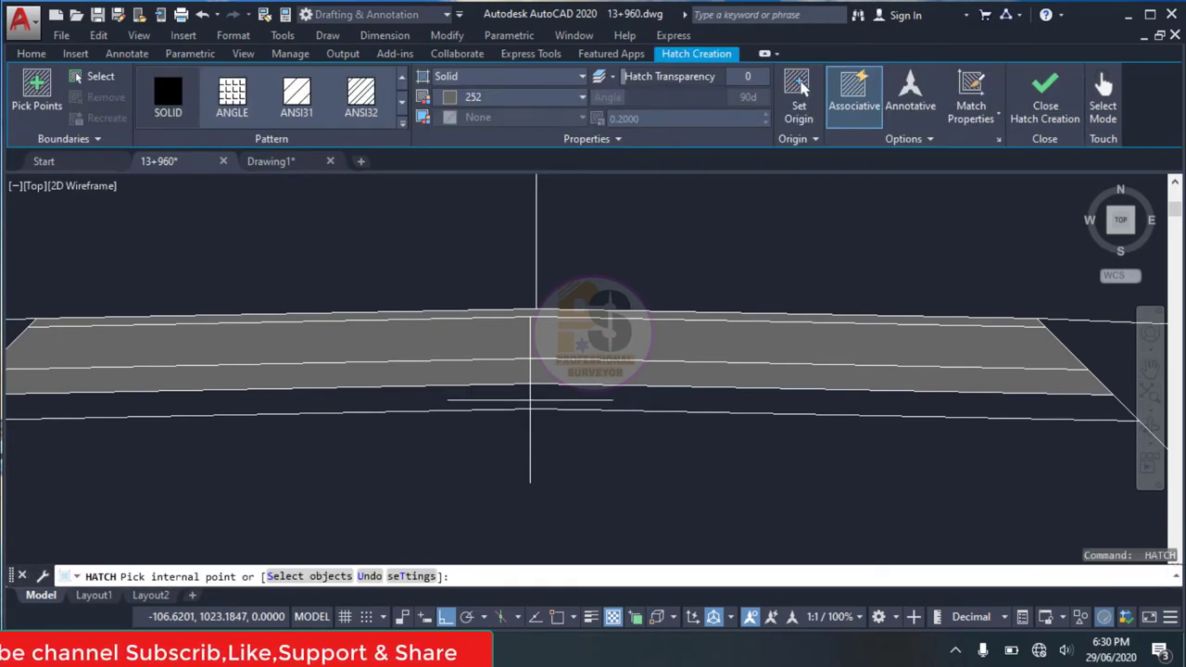
click(530, 400)
key(Return)
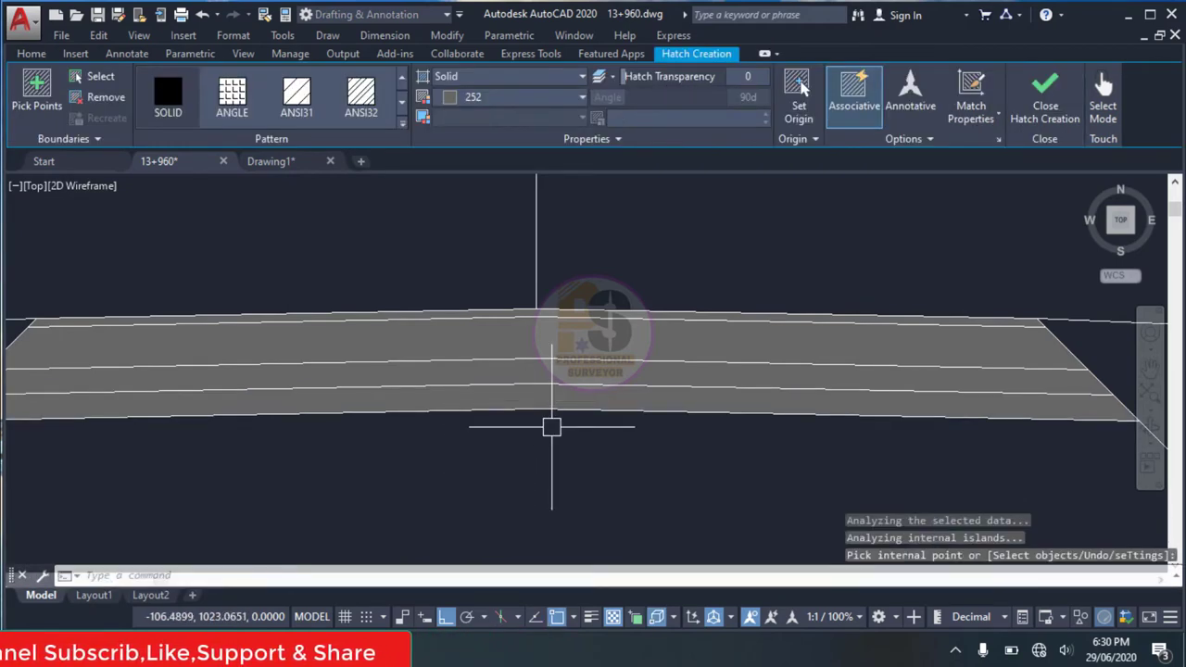
key(Escape)
key(Escape)
scroll(551, 427, down, 2)
scroll(466, 339, down, 2)
scroll(481, 342, down, 1)
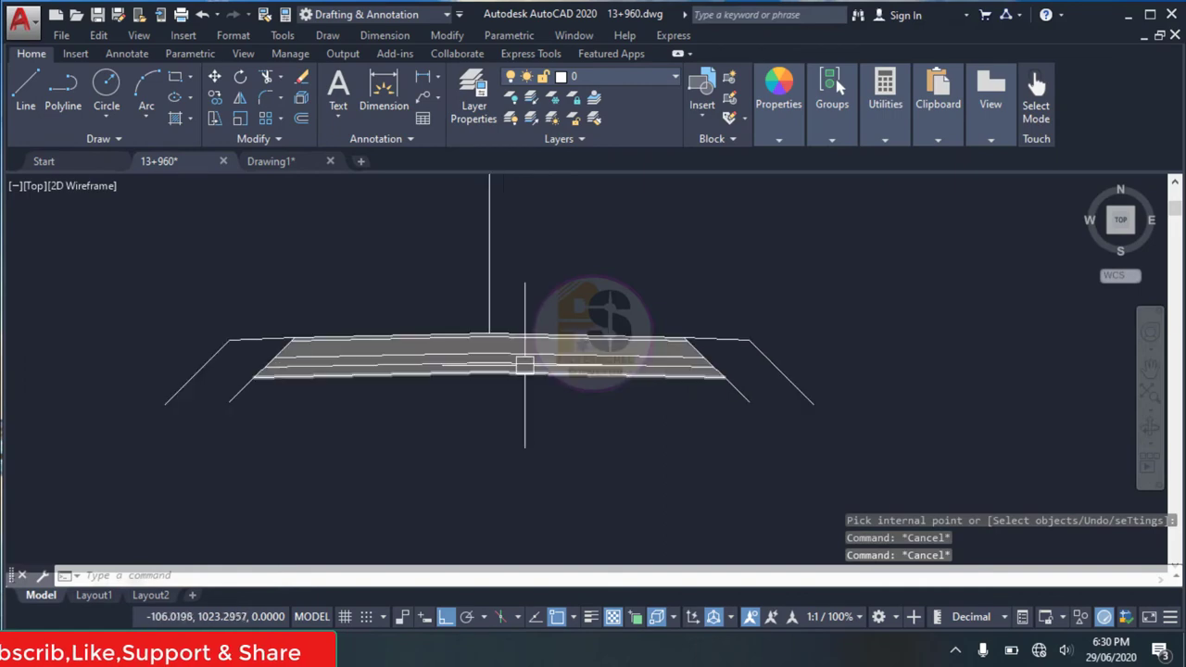
- Use MA to copy the finished section's cyan surface hatch onto the top grey band
scroll(543, 347, down, 2)
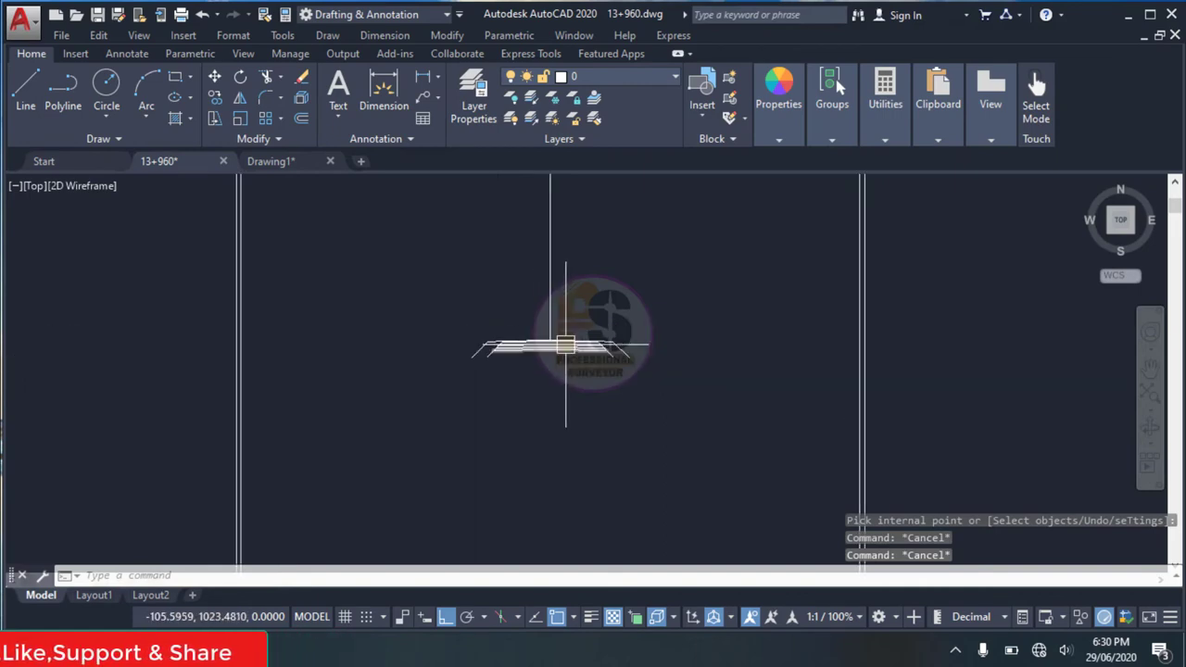
scroll(435, 331, down, 2)
middle_drag(435, 331, 250, 330)
scroll(688, 283, up, 3)
scroll(688, 284, up, 3)
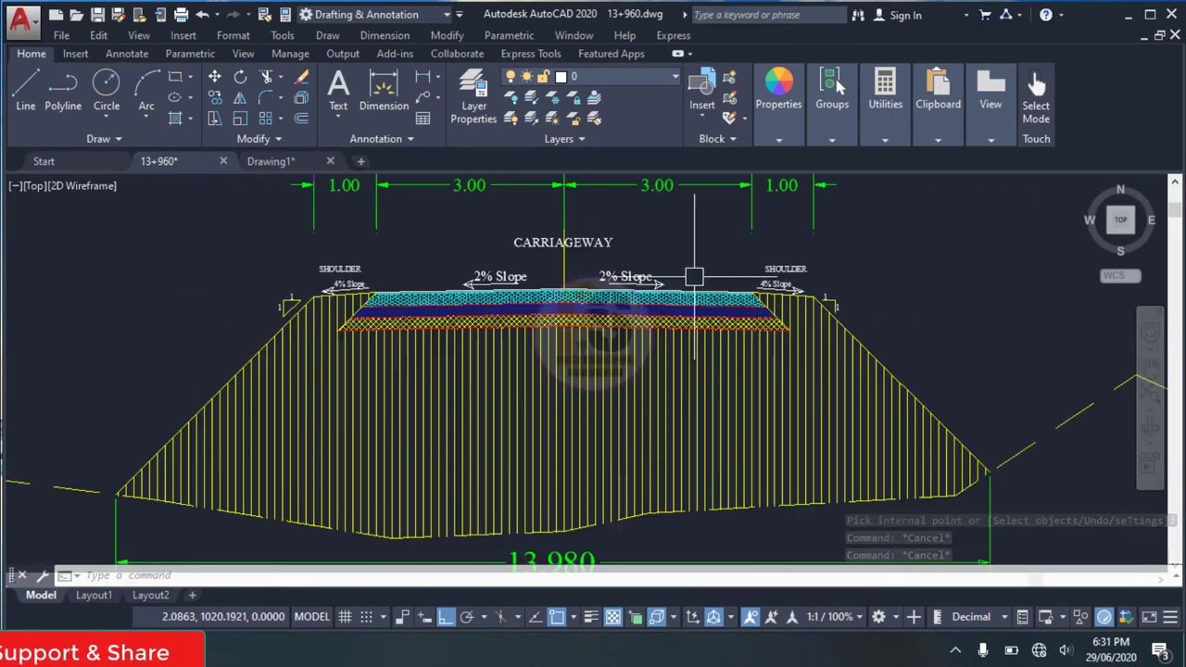
text(ma)
key(Return)
scroll(685, 292, up, 3)
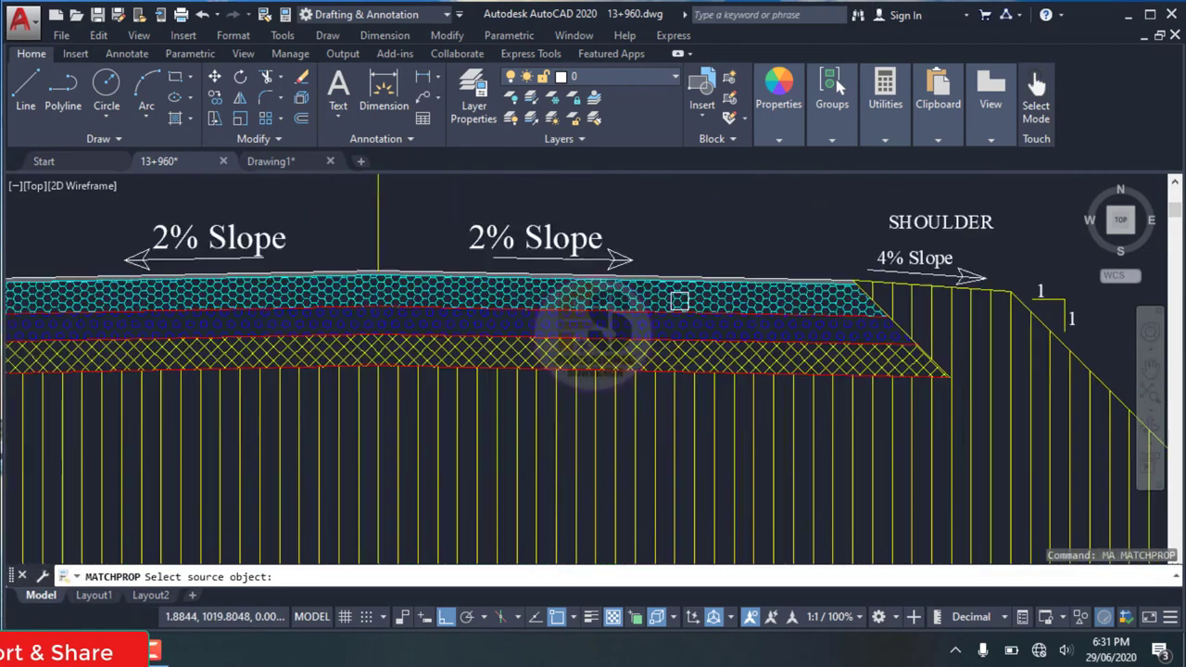
scroll(683, 299, up, 2)
click(683, 299)
scroll(682, 299, down, 4)
scroll(683, 300, down, 2)
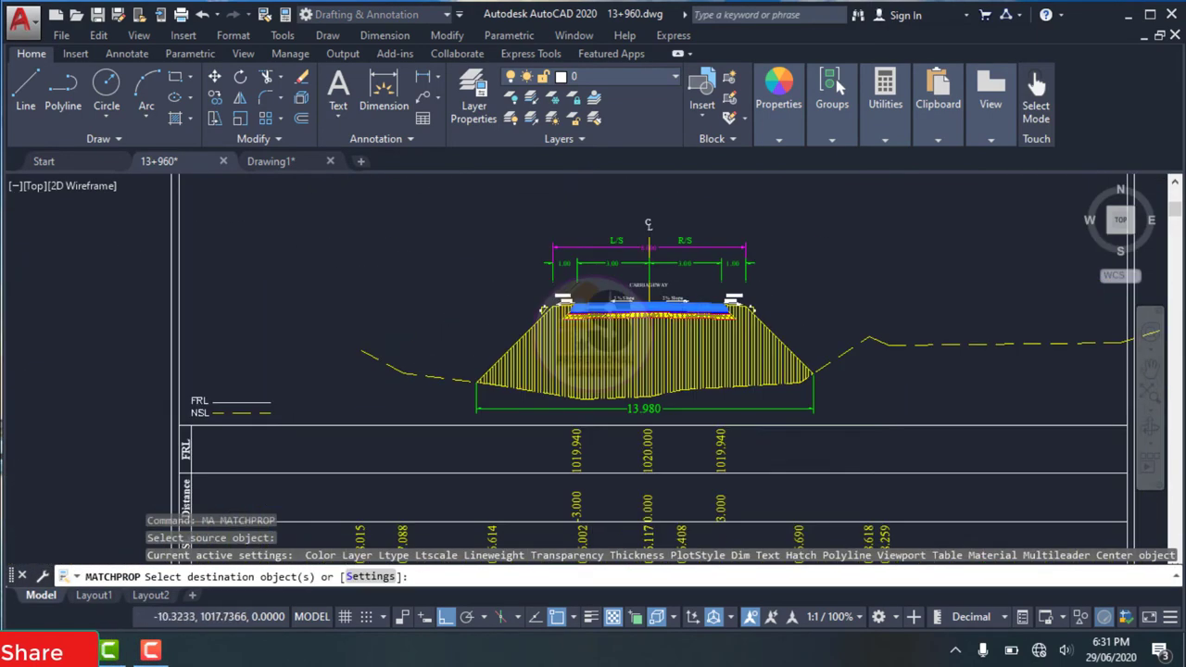
scroll(741, 287, down, 3)
scroll(12, 266, up, 3)
scroll(307, 405, up, 3)
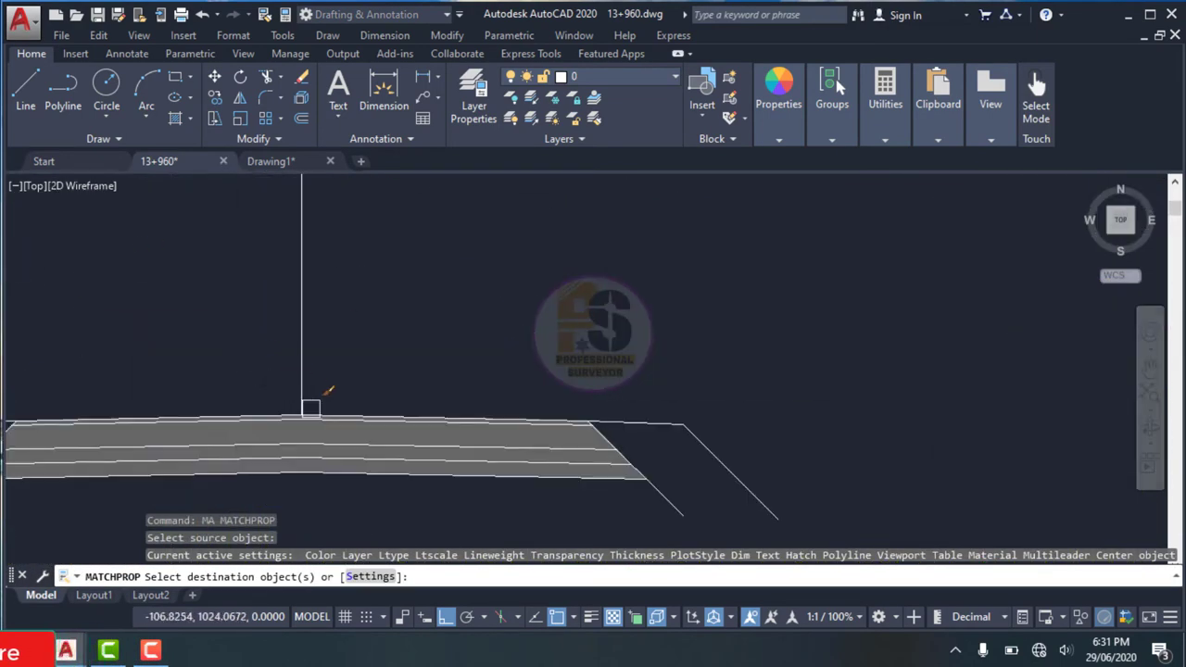
click(402, 448)
- Switch the top band's cyan hatch pattern to HEX, then to HONEY
key(Escape)
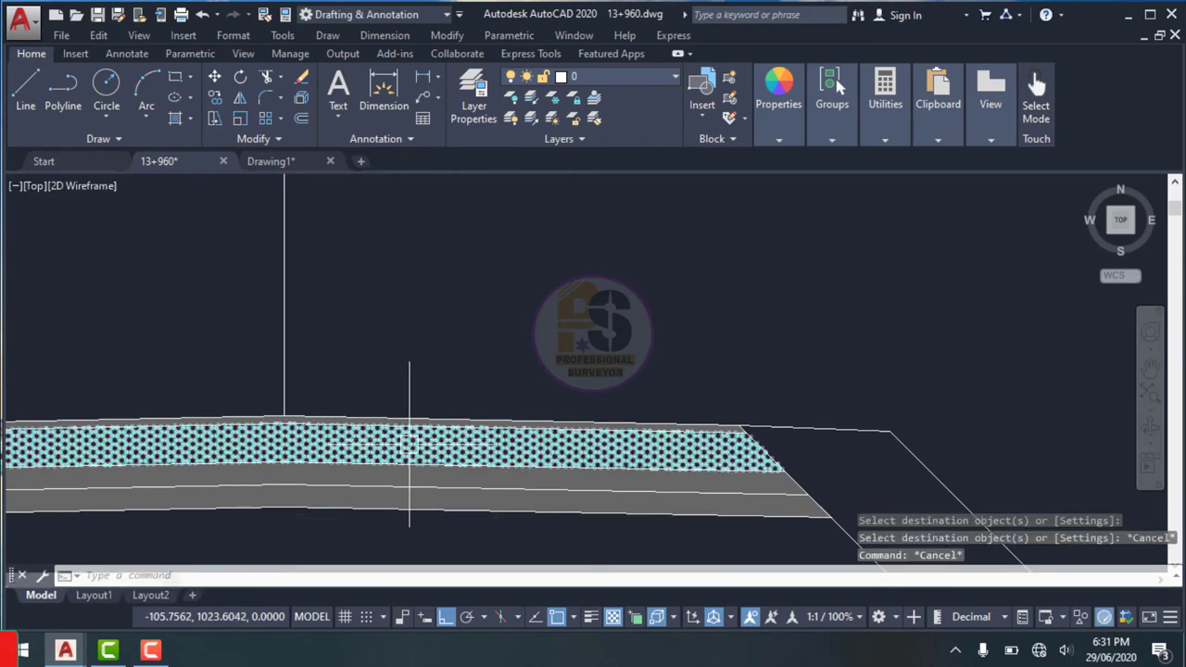
middle_drag(518, 422, 589, 306)
click(589, 305)
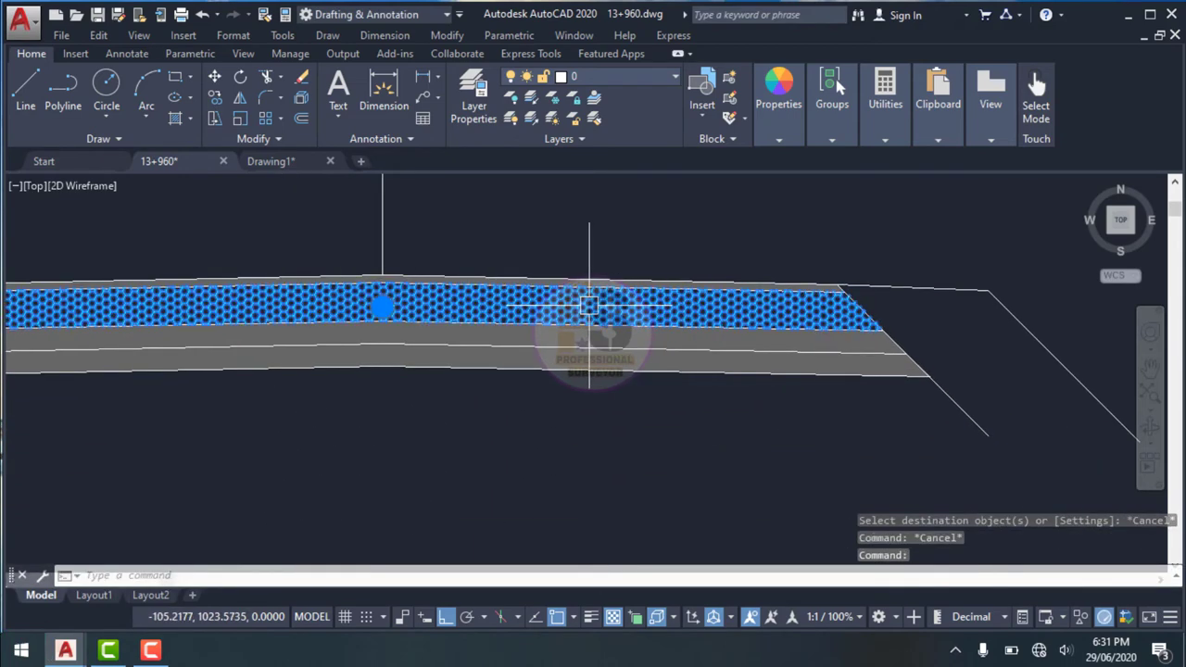
key(Escape)
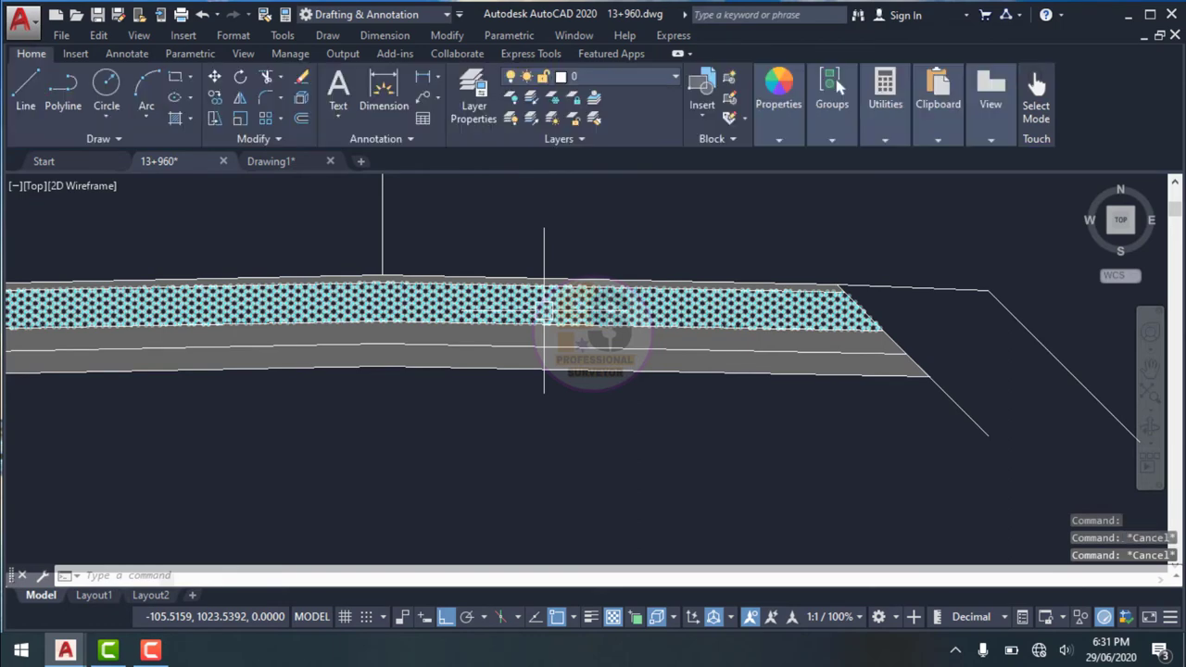
click(544, 313)
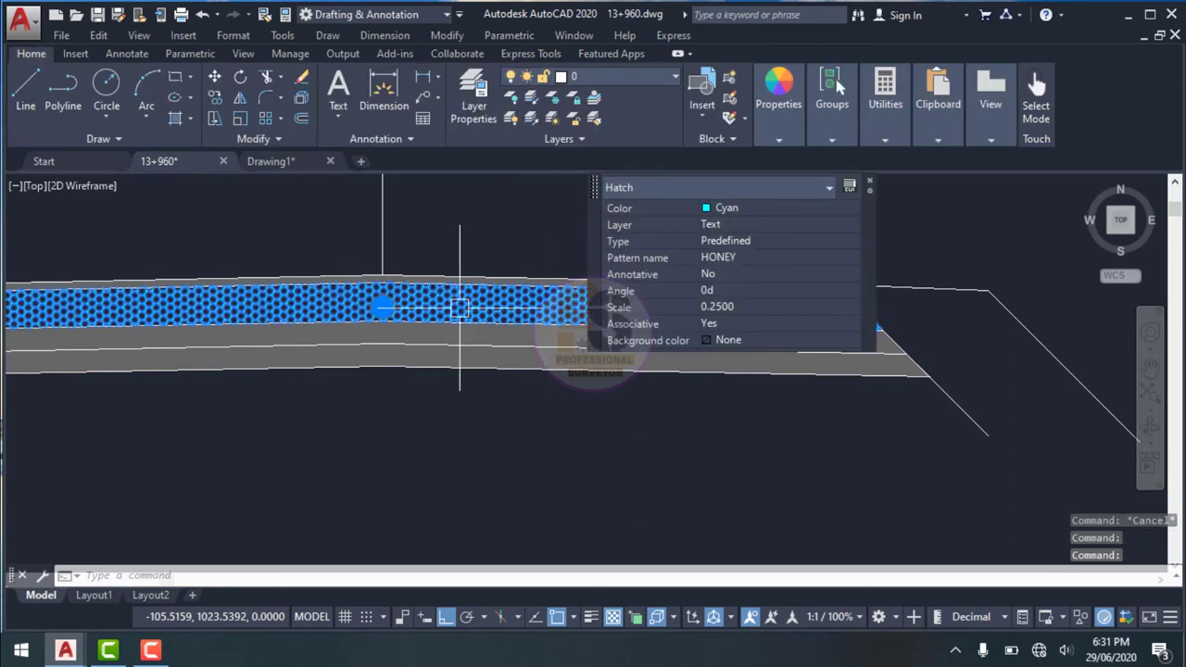
click(236, 130)
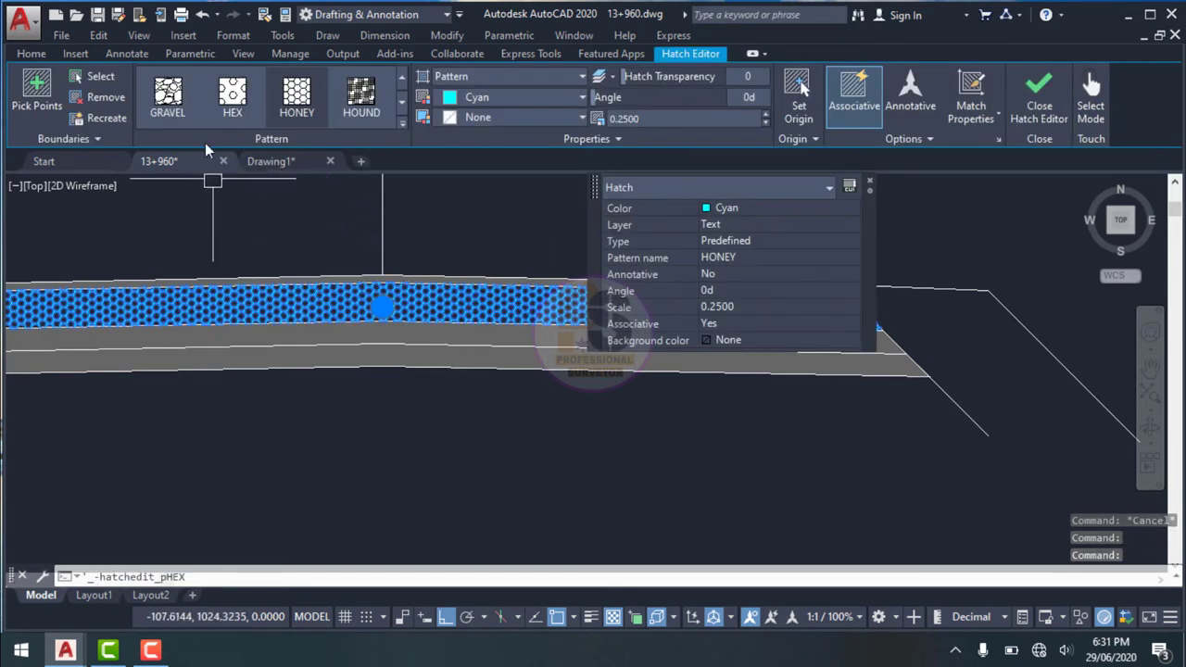
click(308, 121)
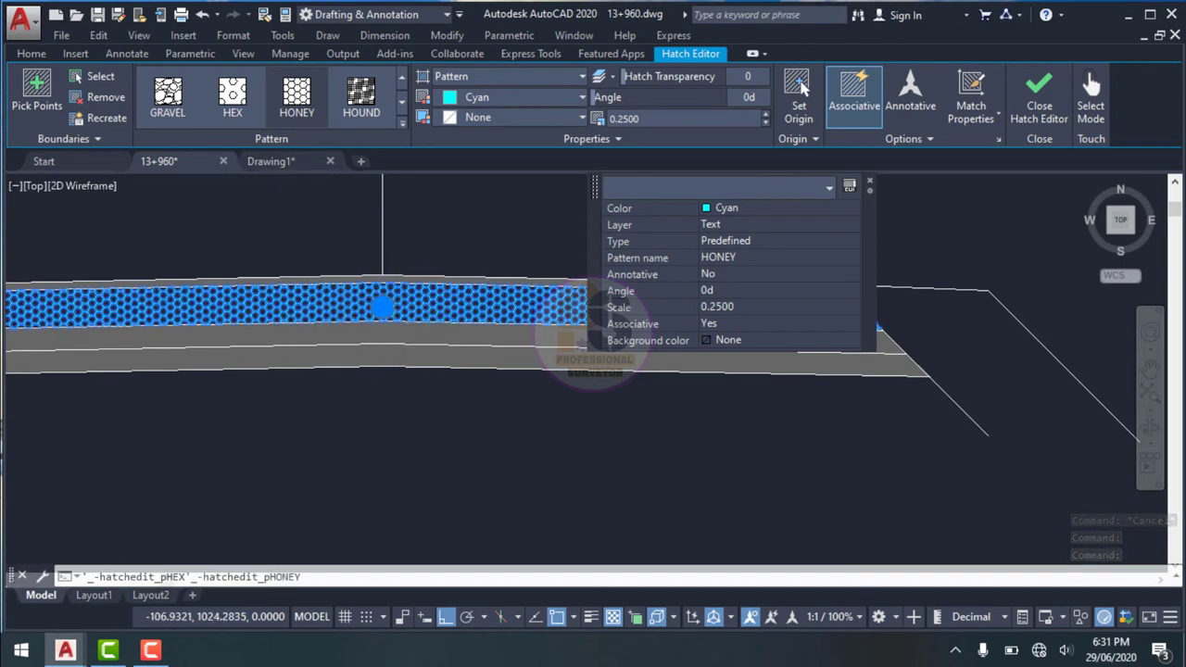
key(Escape)
key(Escape)
- Start MA and pick the finished section's blue base-layer hatch as the source
scroll(636, 472, down, 5)
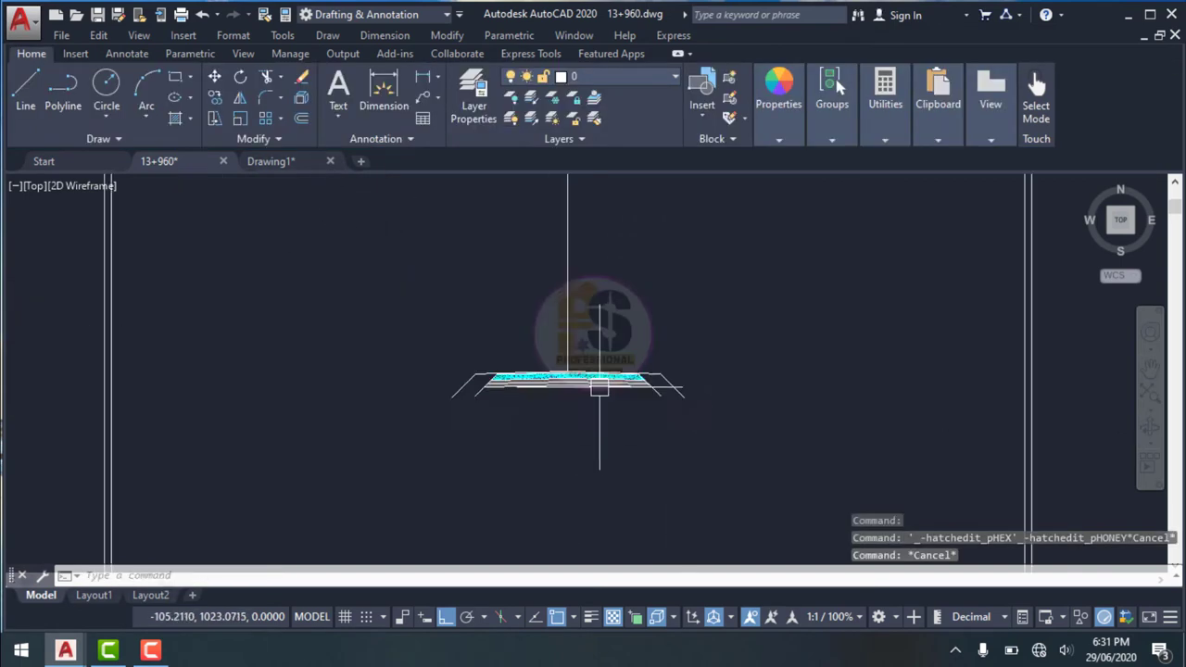
scroll(521, 339, down, 2)
scroll(399, 267, down, 2)
scroll(713, 270, up, 3)
scroll(710, 315, up, 3)
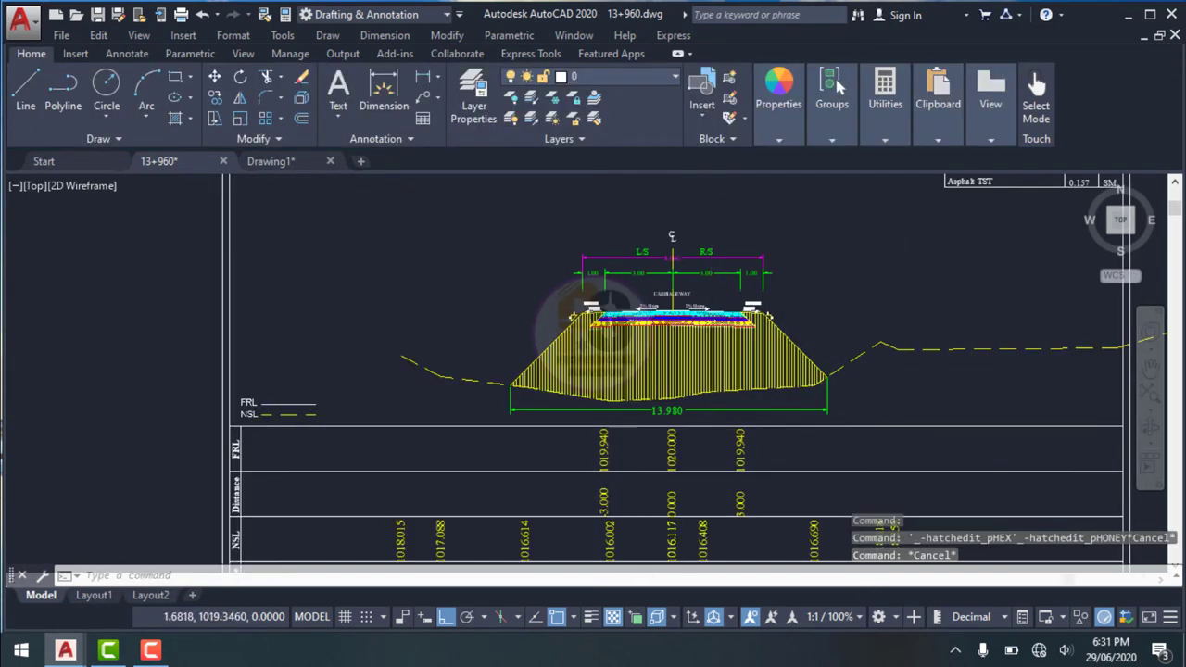
scroll(710, 322, up, 4)
text(ma)
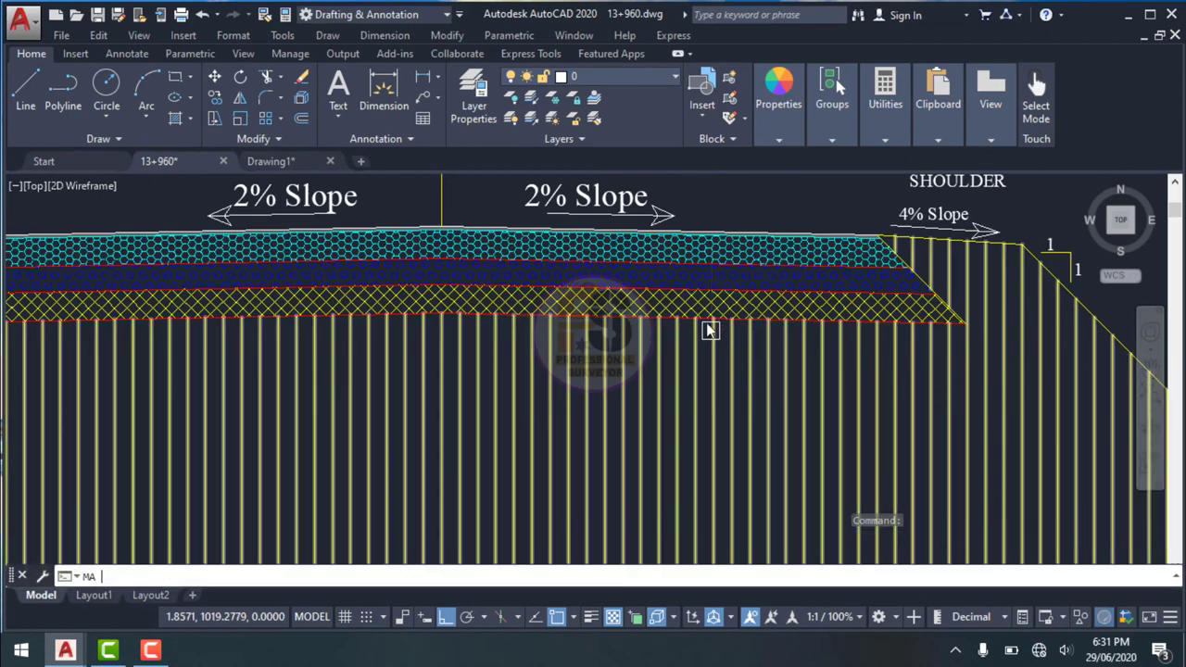
key(Return)
scroll(707, 315, up, 2)
click(705, 258)
- Apply the blue hatch to the middle pavement band and change it to the HEX pattern
scroll(704, 259, down, 5)
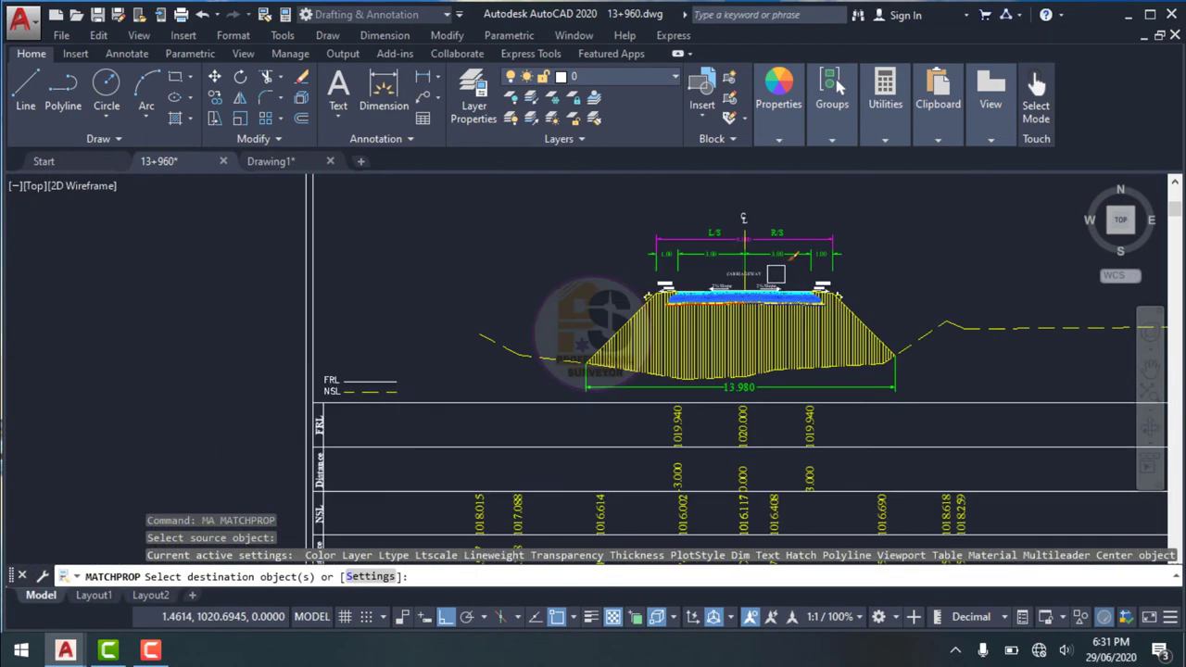
scroll(395, 376, down, 5)
middle_drag(241, 355, 410, 319)
scroll(265, 287, up, 3)
scroll(379, 212, up, 5)
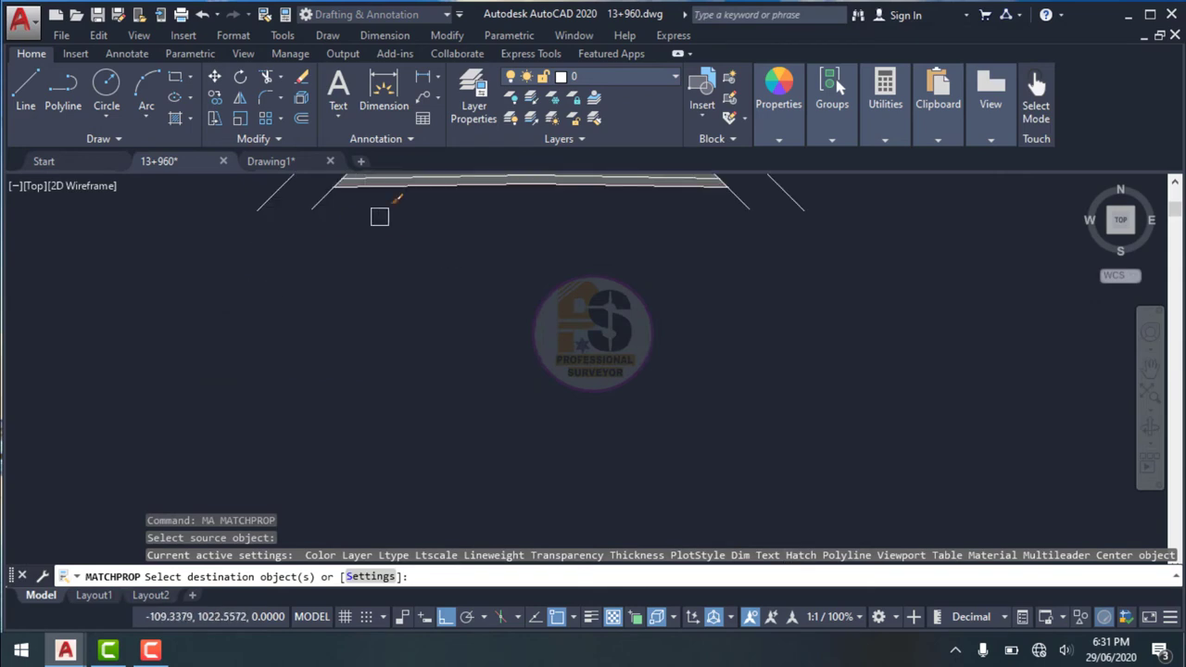
mouse_move(378, 212)
middle_down()
mouse_move(347, 365)
mouse_move(381, 357)
middle_up()
scroll(381, 356, up, 4)
click(370, 343)
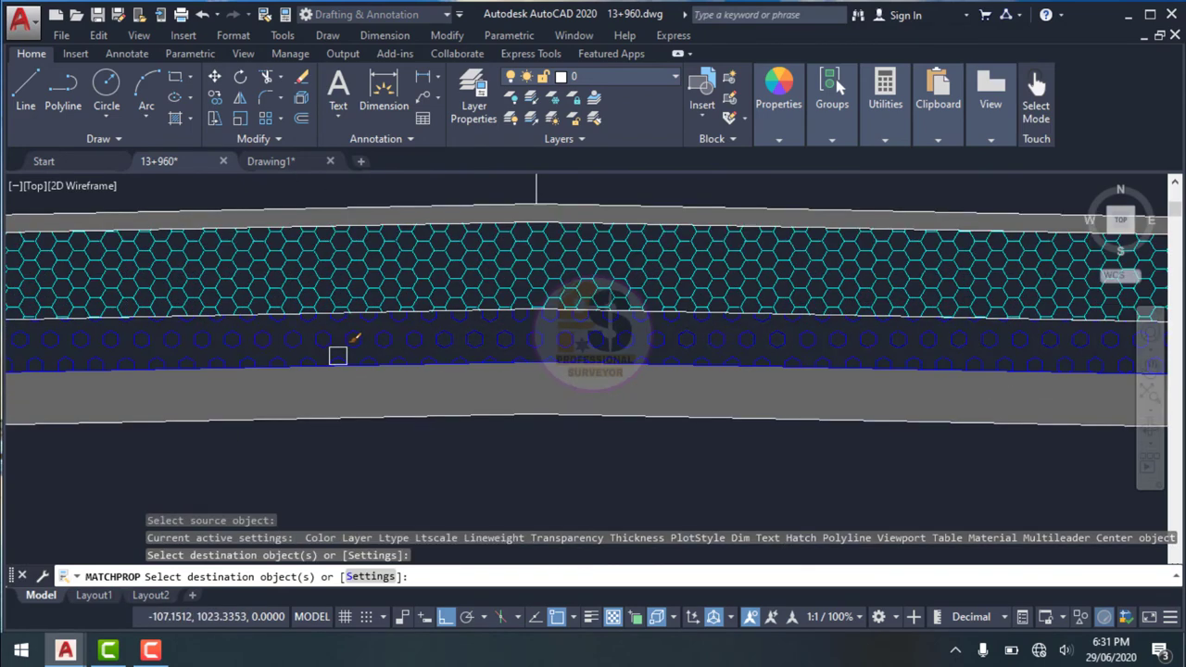
key(Escape)
click(412, 337)
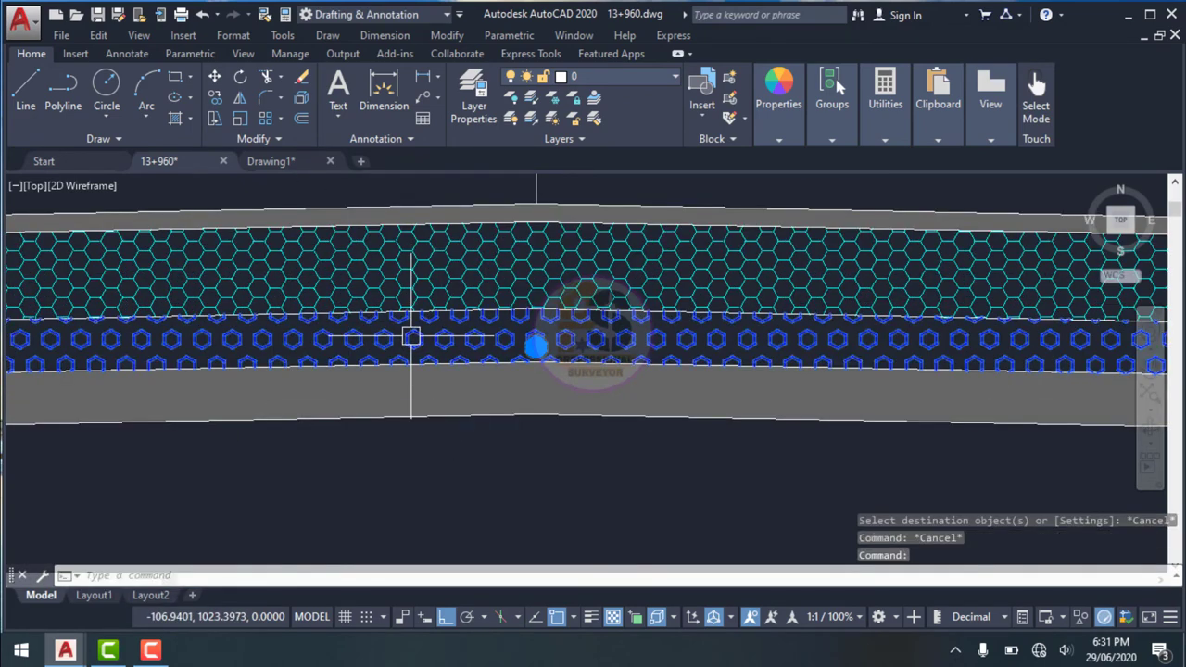
click(244, 121)
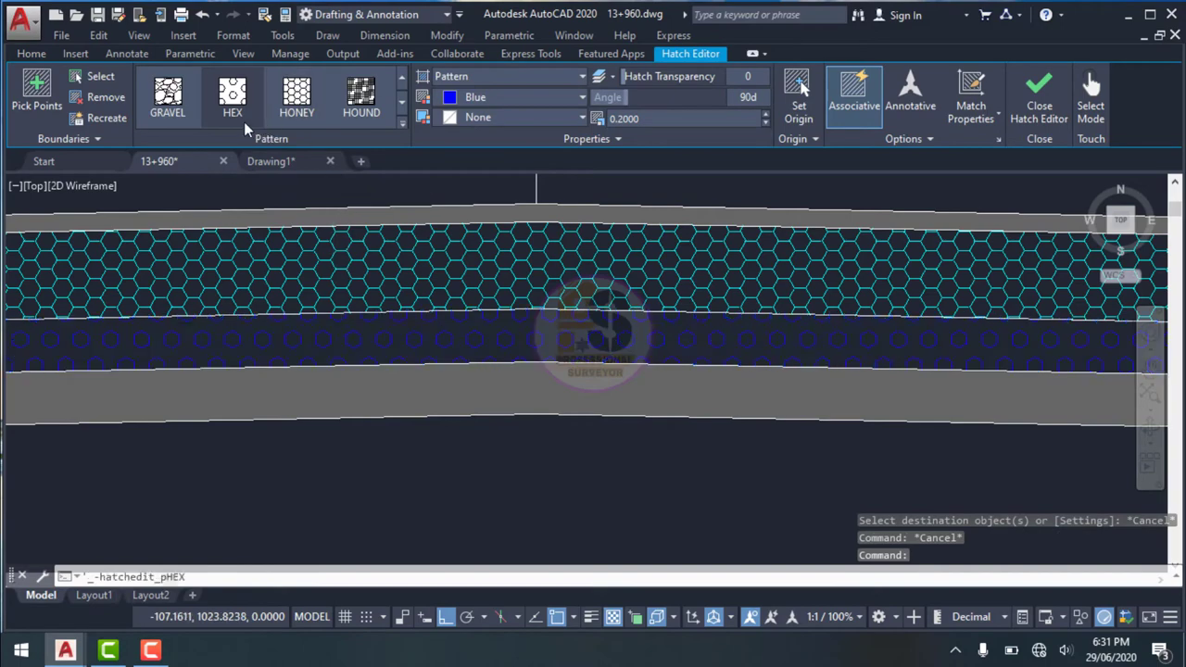
- Use MA to copy the finished section's yellow cross-hatch onto the bottom grey band
key(Escape)
scroll(482, 296, down, 4)
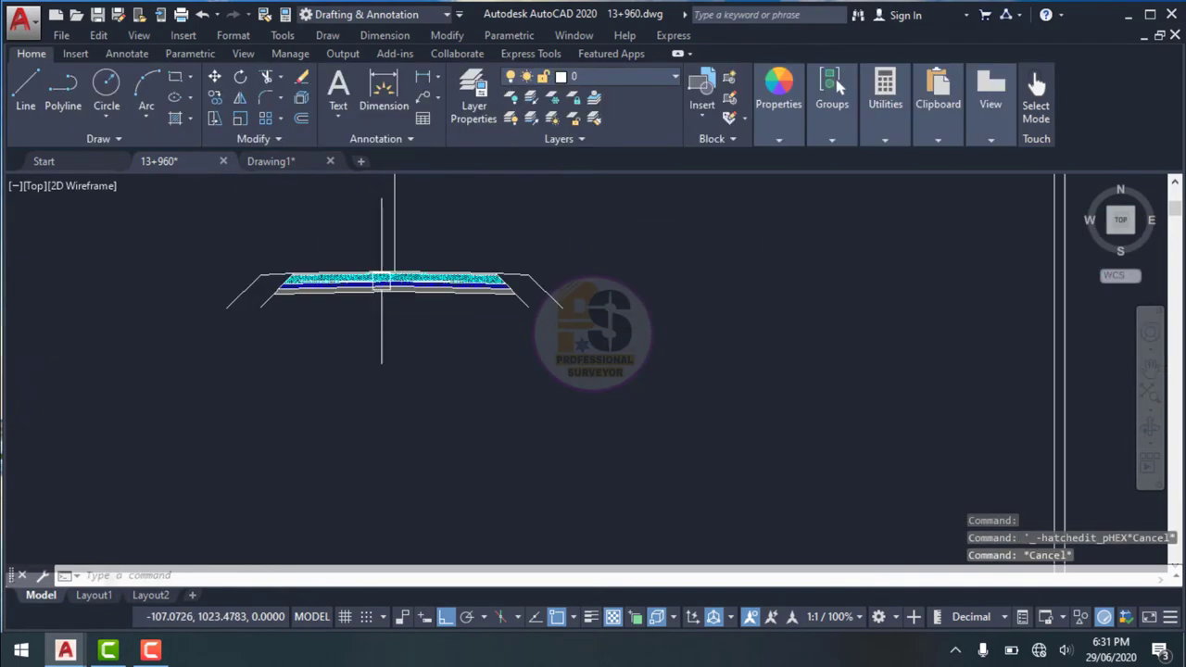
scroll(432, 257, down, 3)
scroll(431, 257, down, 2)
scroll(568, 269, up, 2)
scroll(568, 266, up, 3)
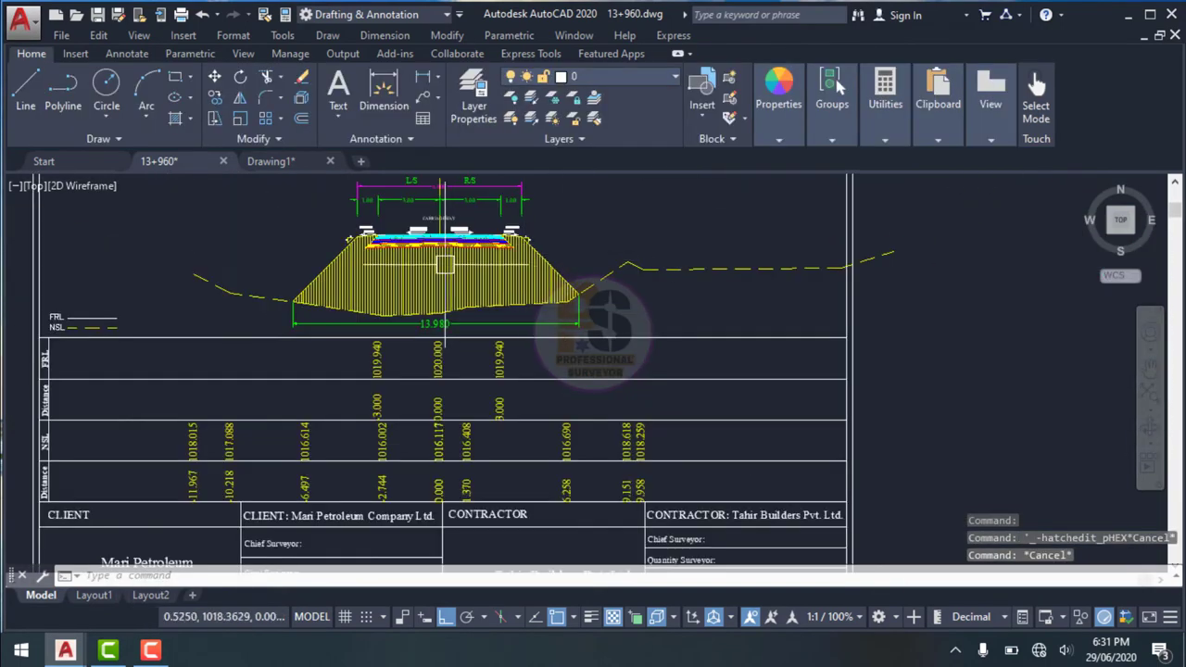
scroll(439, 233, up, 3)
scroll(467, 271, up, 2)
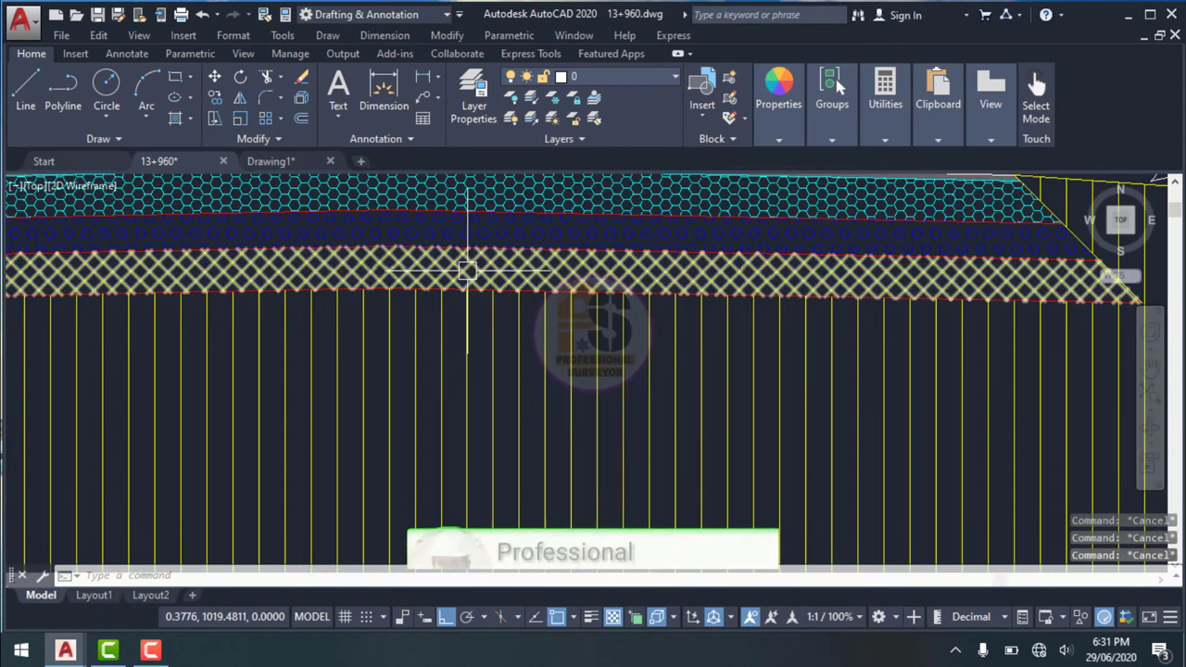
text(ma)
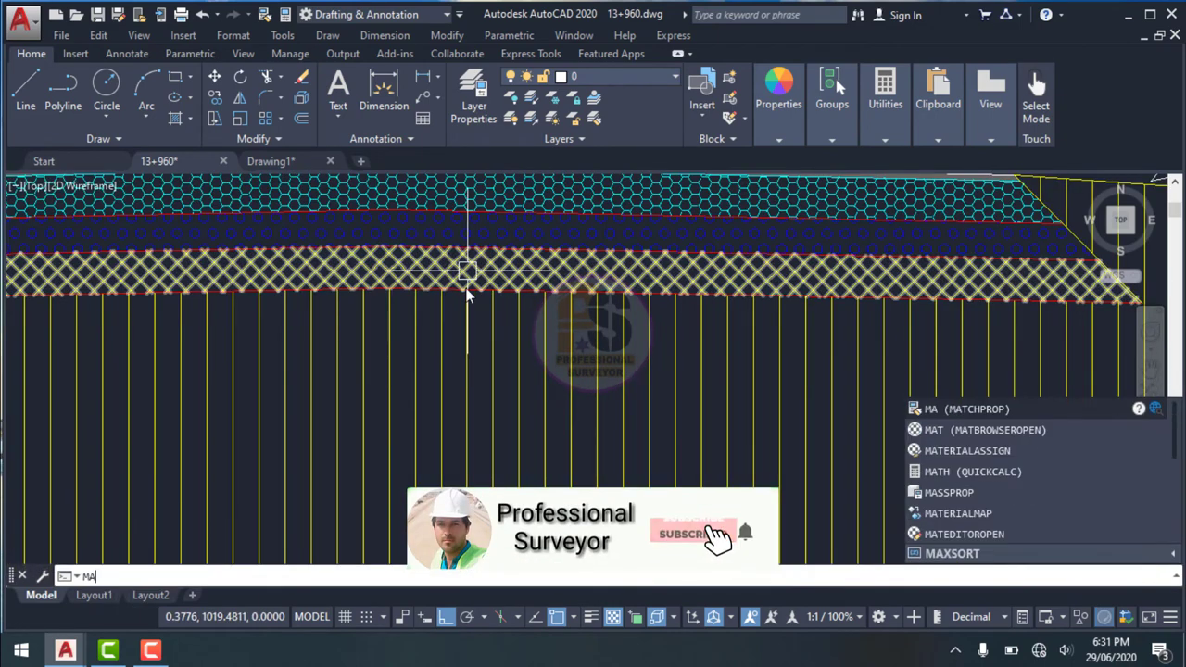
key(Return)
click(498, 268)
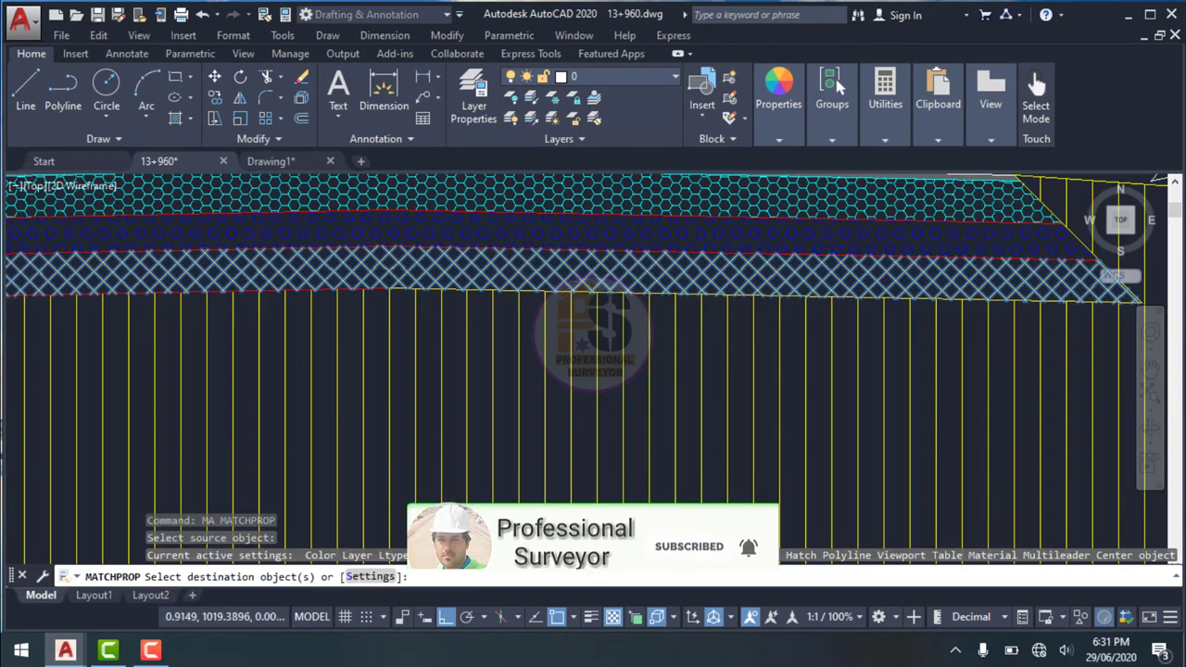
scroll(498, 268, down, 6)
scroll(212, 265, up, 5)
scroll(431, 417, up, 3)
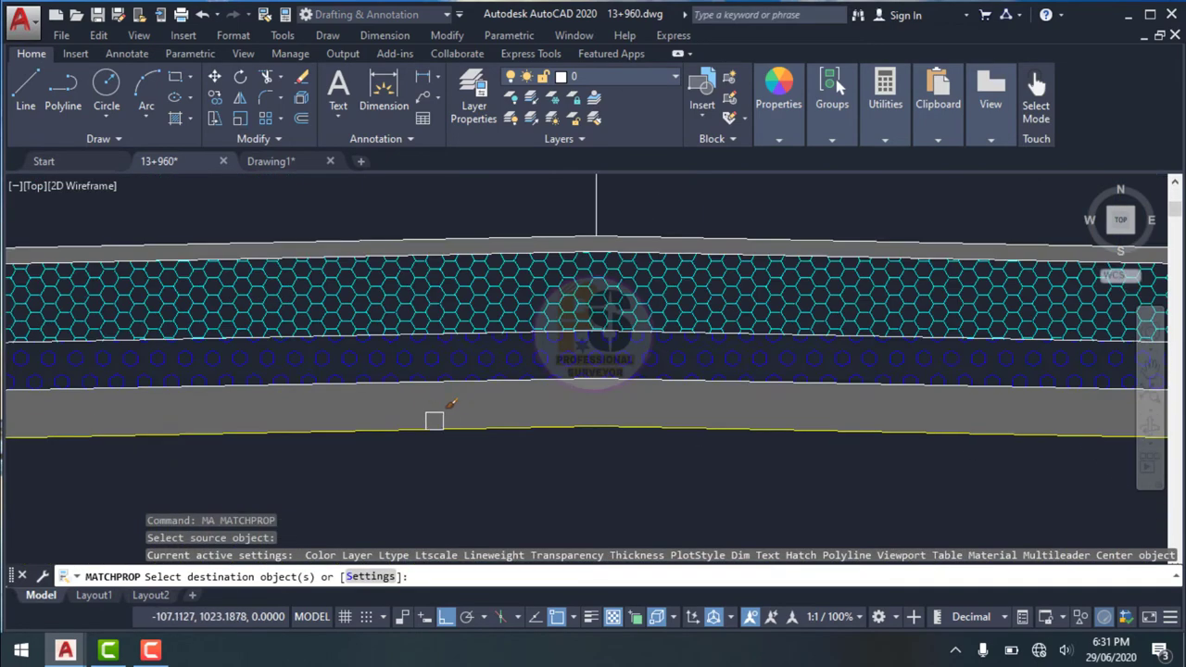
click(493, 361)
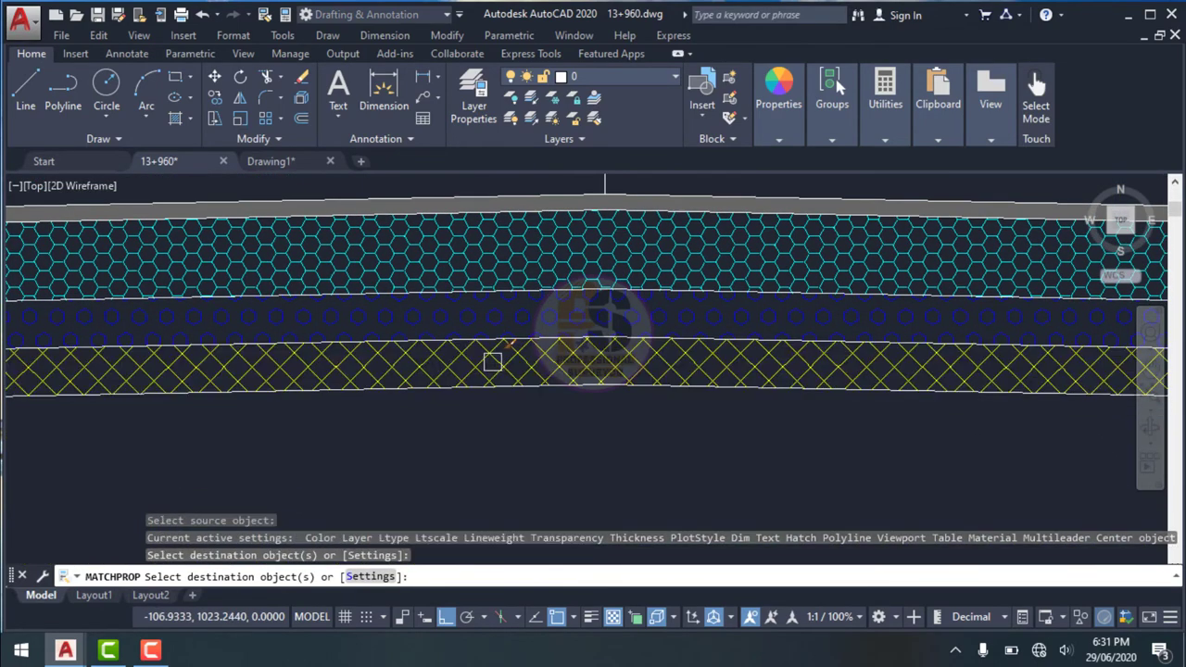
key(Escape)
- Set the bottom band's yellow hatch to the ANSI37 pattern
scroll(463, 339, down, 5)
scroll(463, 339, up, 2)
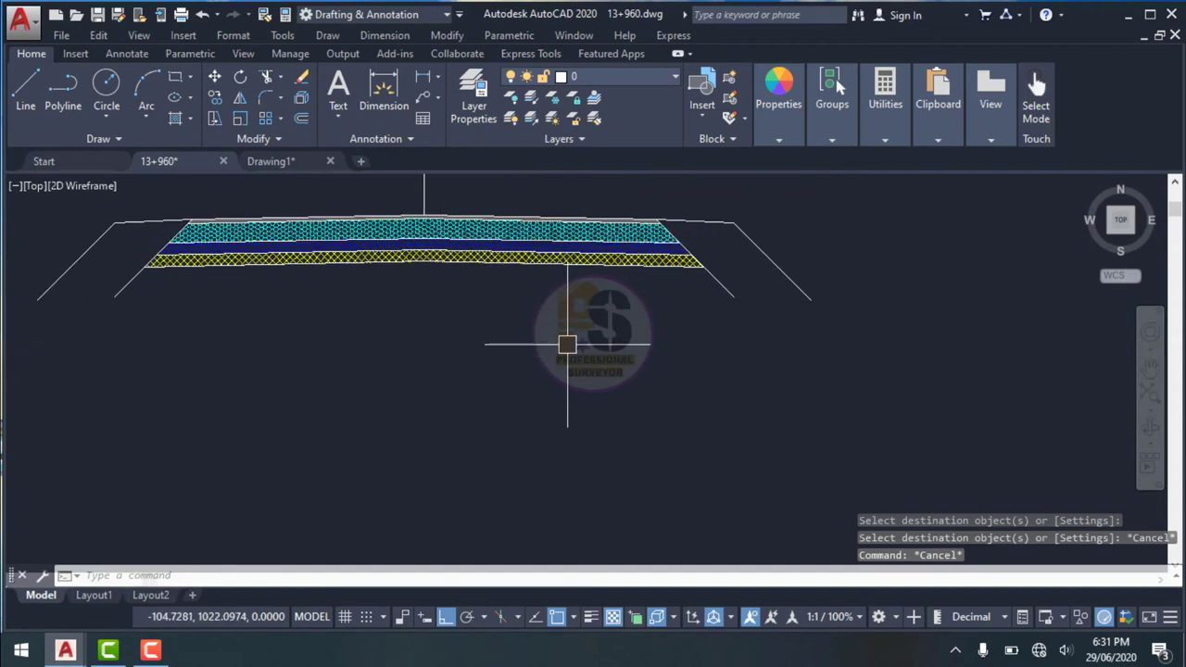
scroll(342, 246, up, 4)
middle_drag(348, 288, 397, 330)
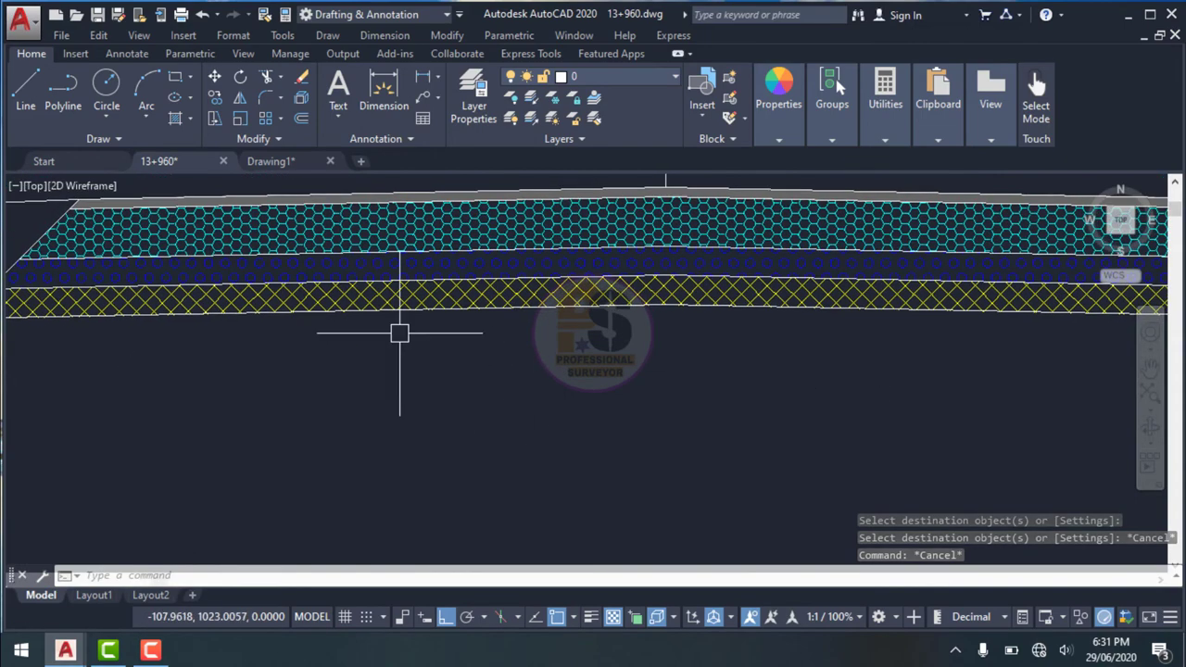
click(399, 290)
click(312, 240)
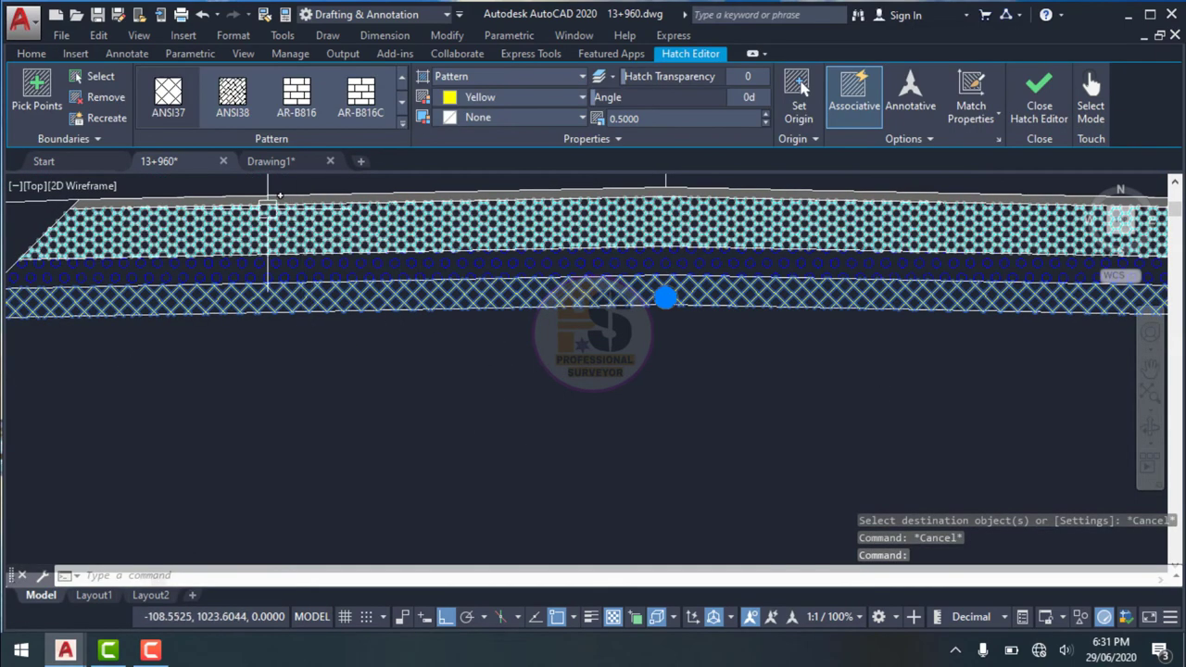
click(167, 97)
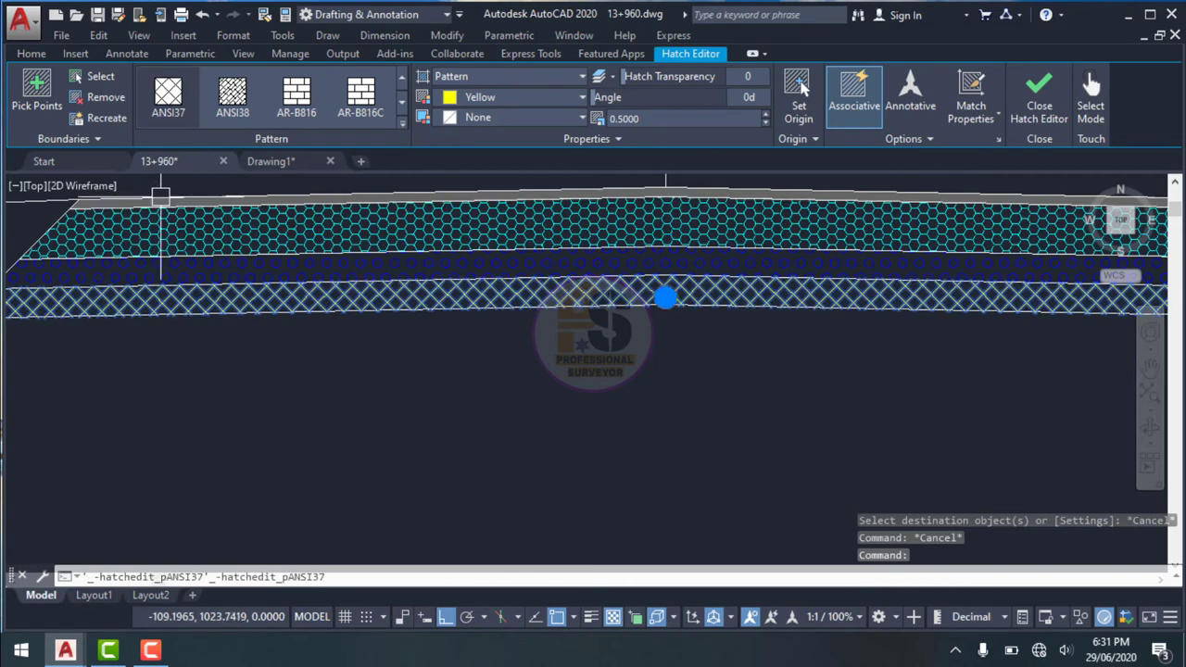
click(172, 111)
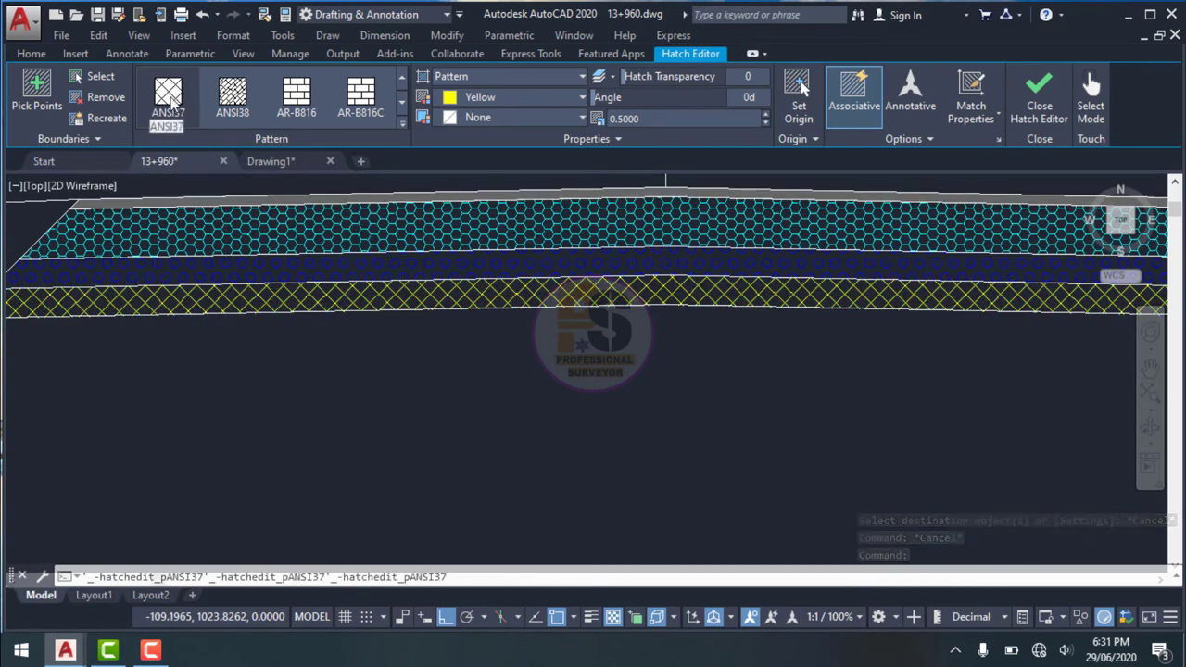
key(Escape)
scroll(501, 380, down, 2)
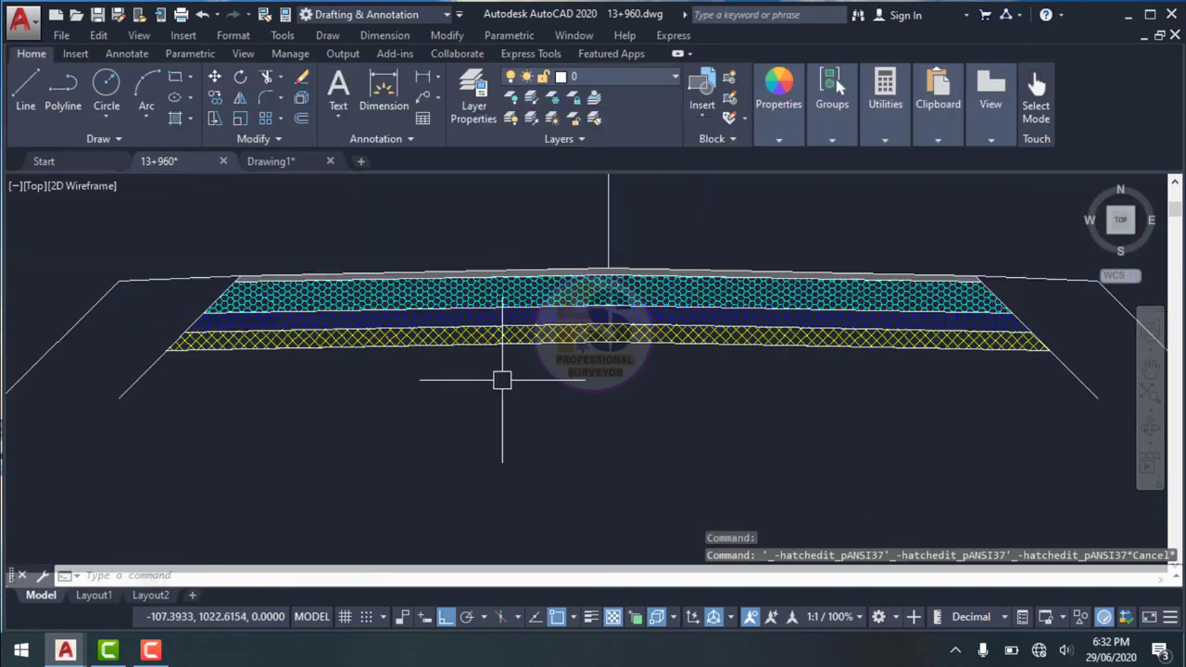
scroll(501, 379, down, 1)
scroll(463, 324, down, 1)
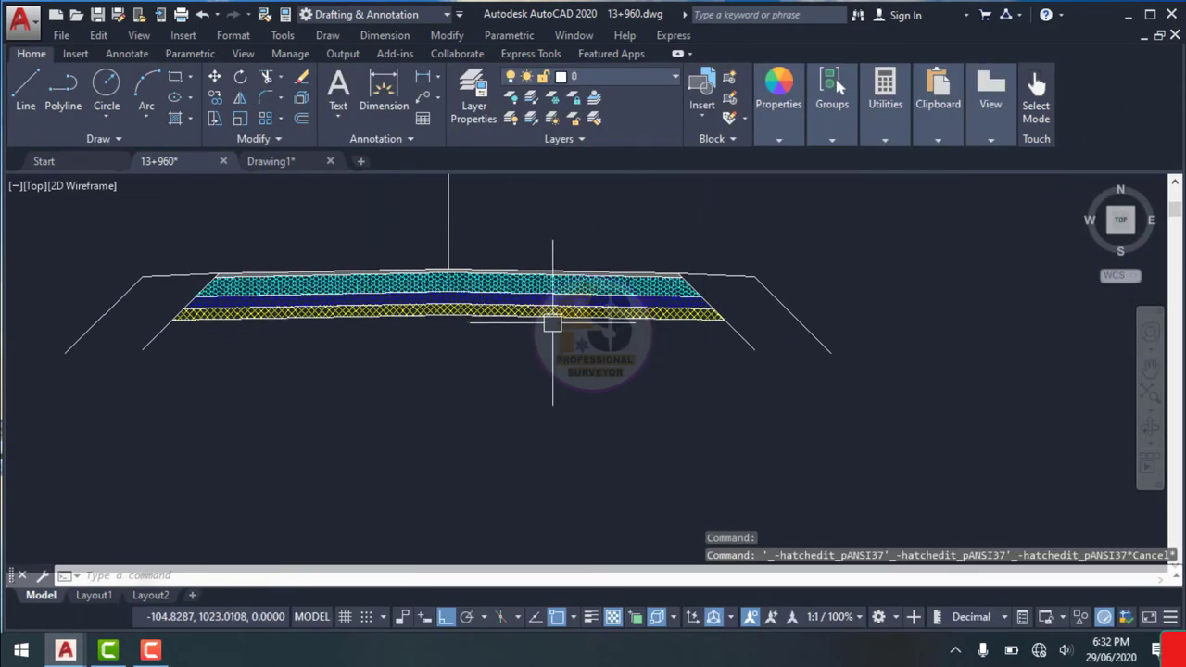
middle_drag(661, 339, 508, 306)
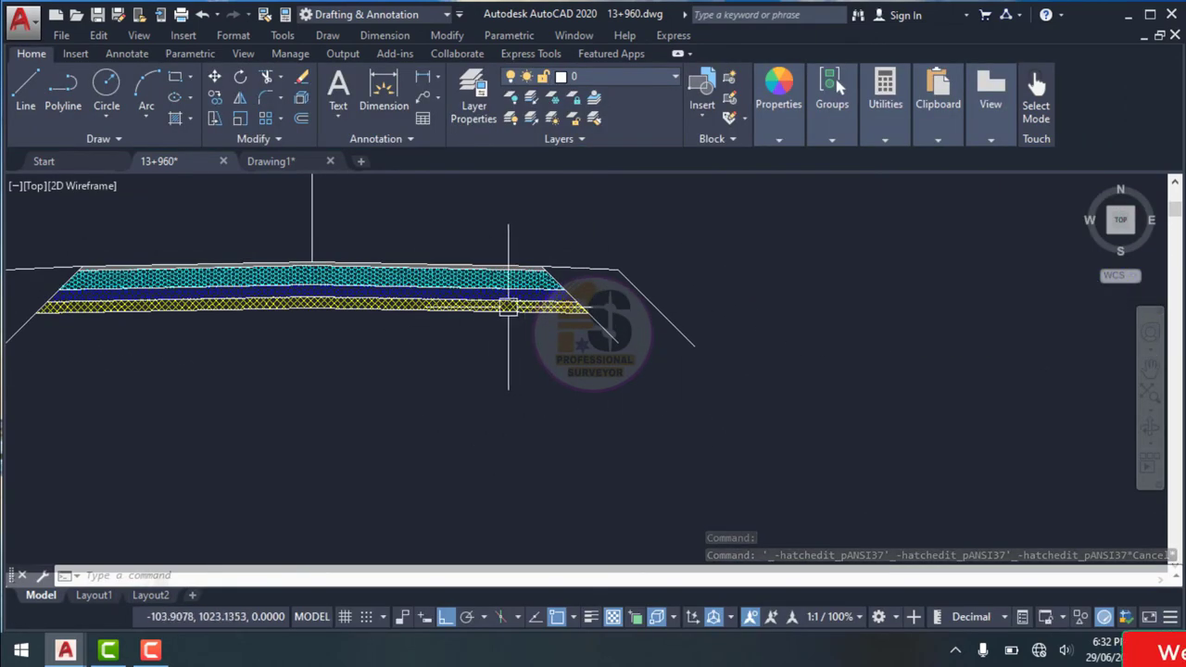
scroll(507, 307, down, 3)
scroll(436, 289, up, 1)
scroll(405, 294, up, 2)
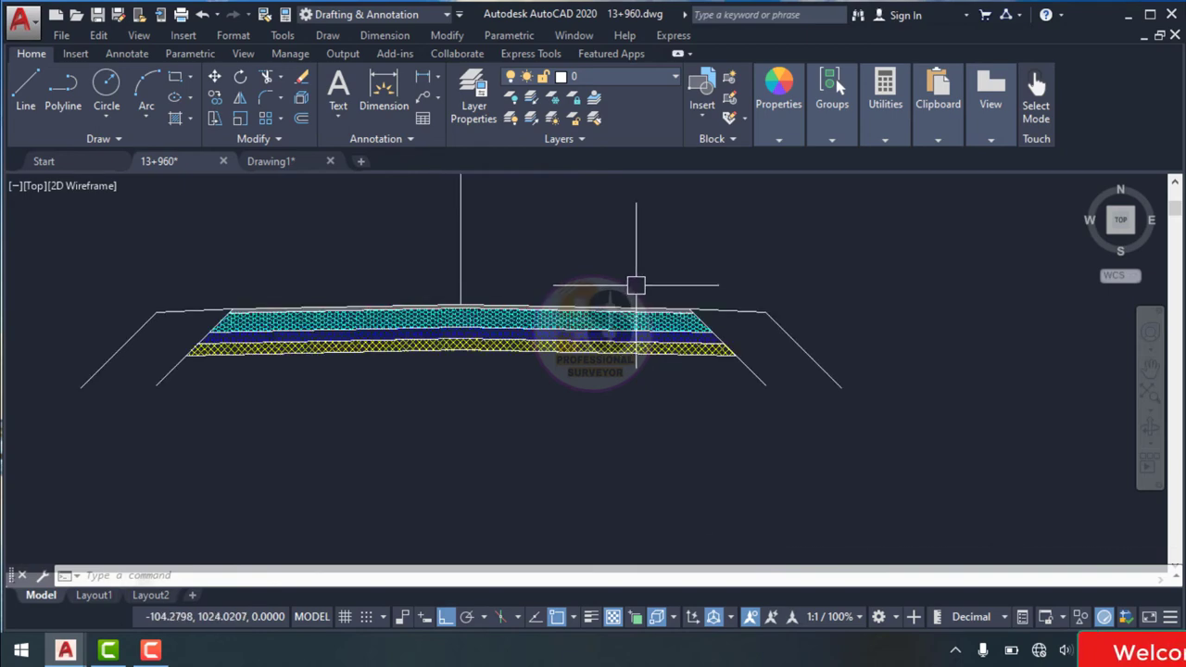
scroll(593, 282, up, 2)
scroll(570, 296, up, 1)
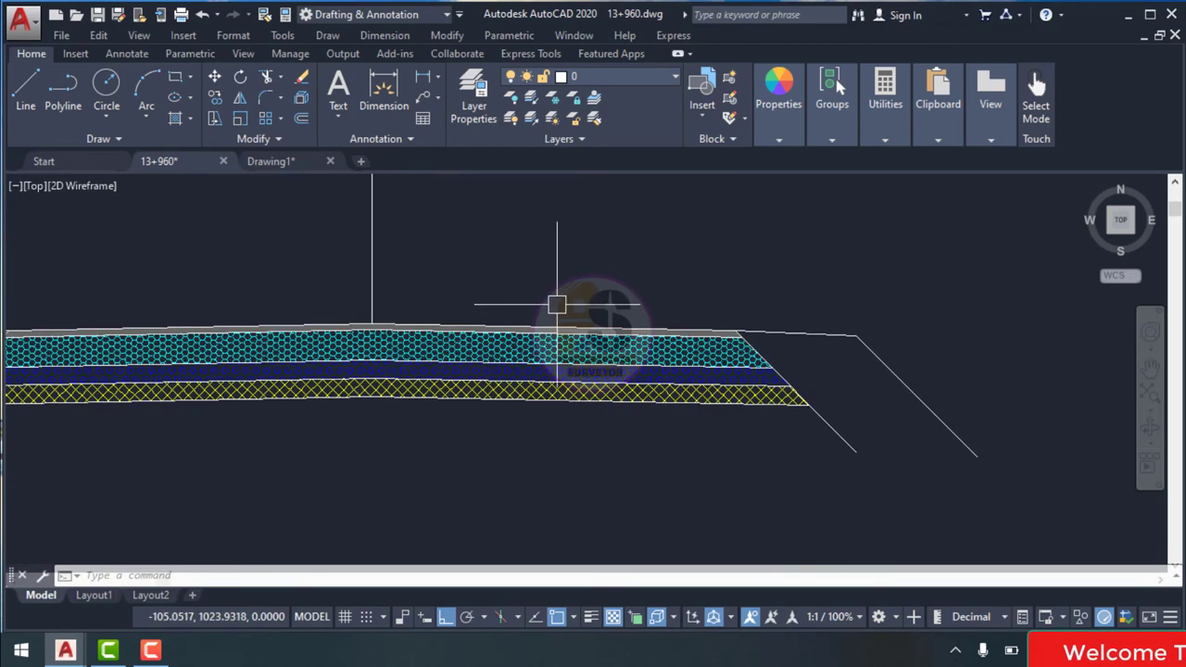
scroll(556, 304, up, 1)
- Draw a leader arrow above the road surface, with its arrowhead on the right and tail to the left
key(Escape)
key(Escape)
key(Escape)
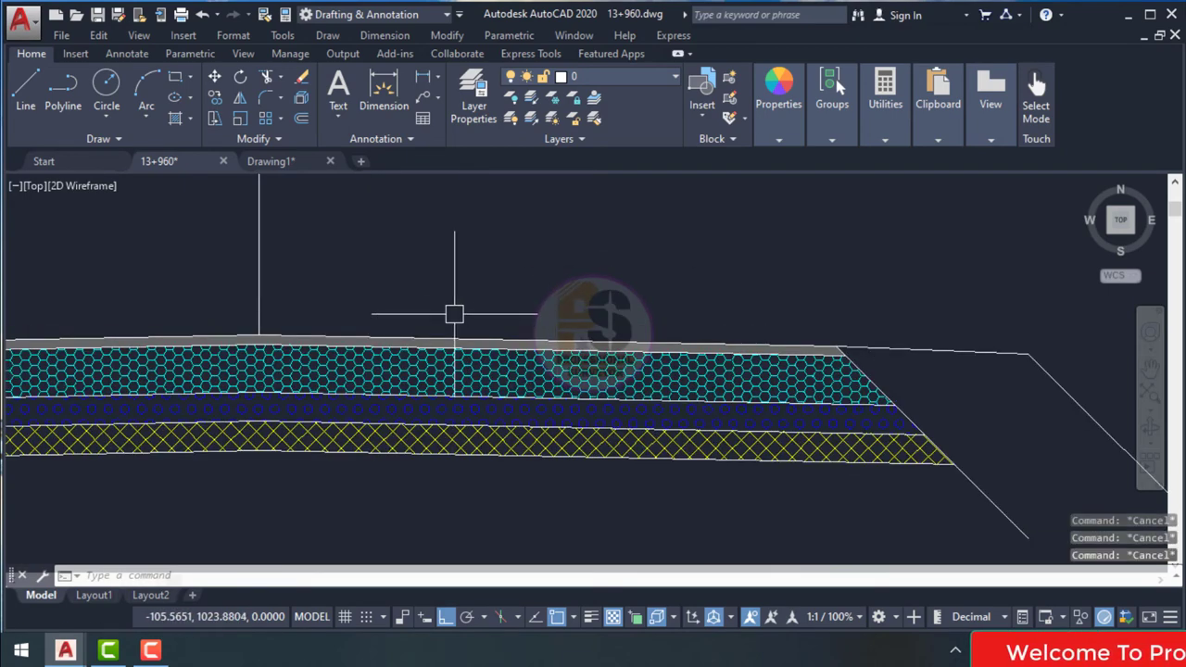
text(LE)
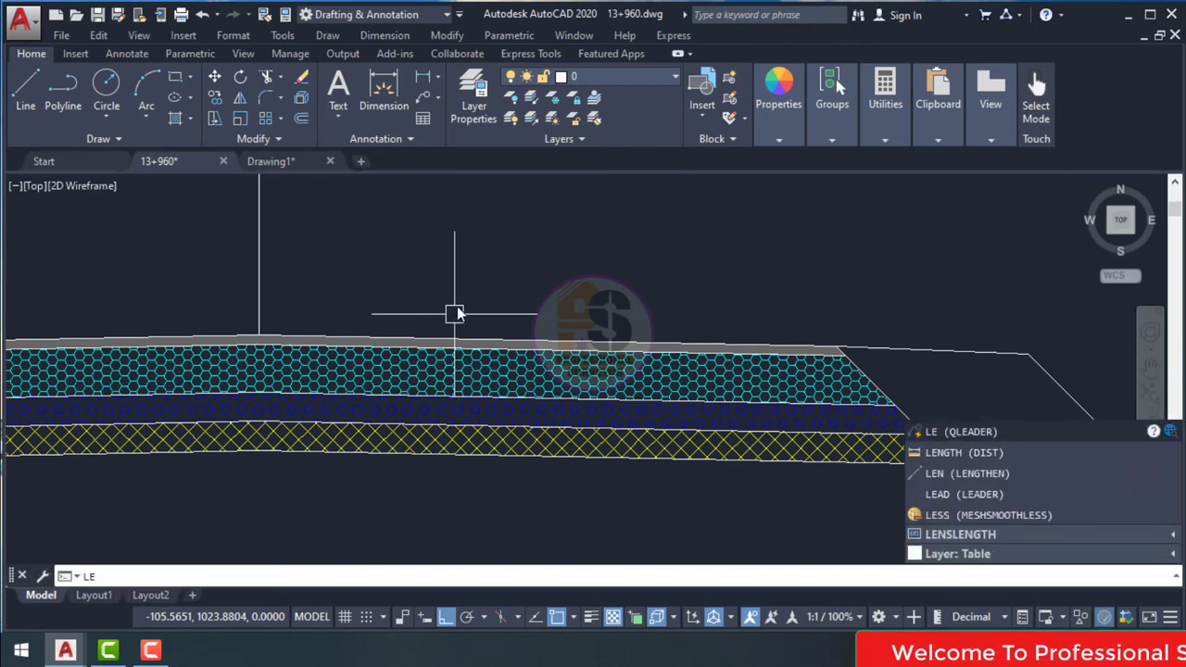
key(Return)
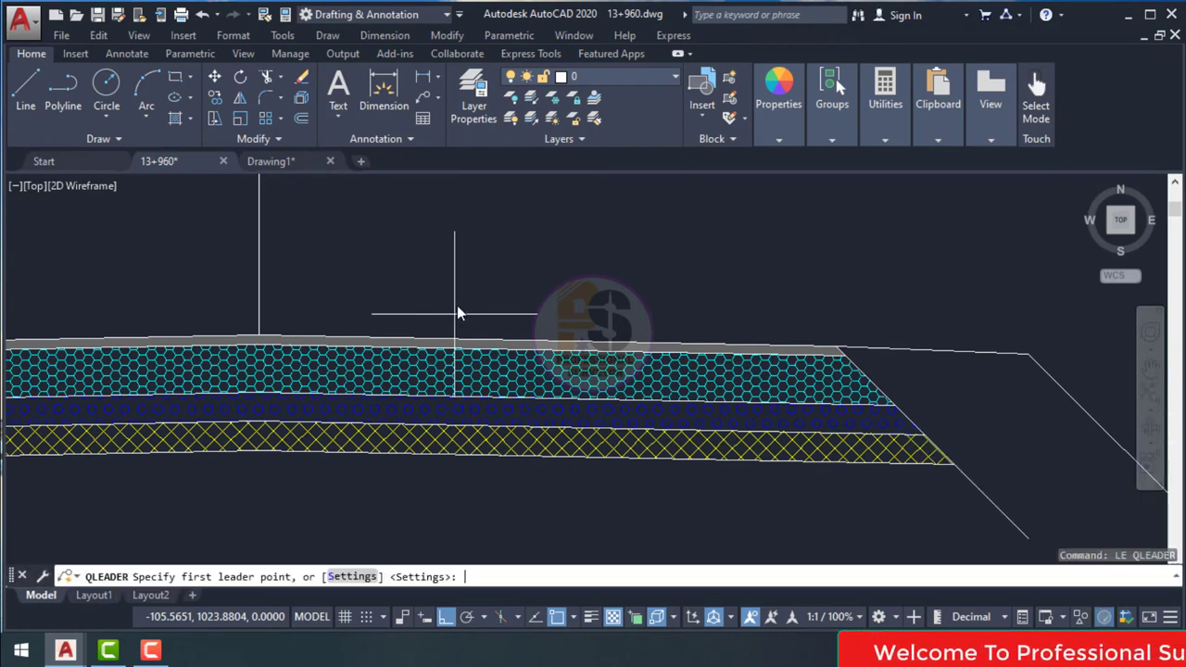
click(630, 316)
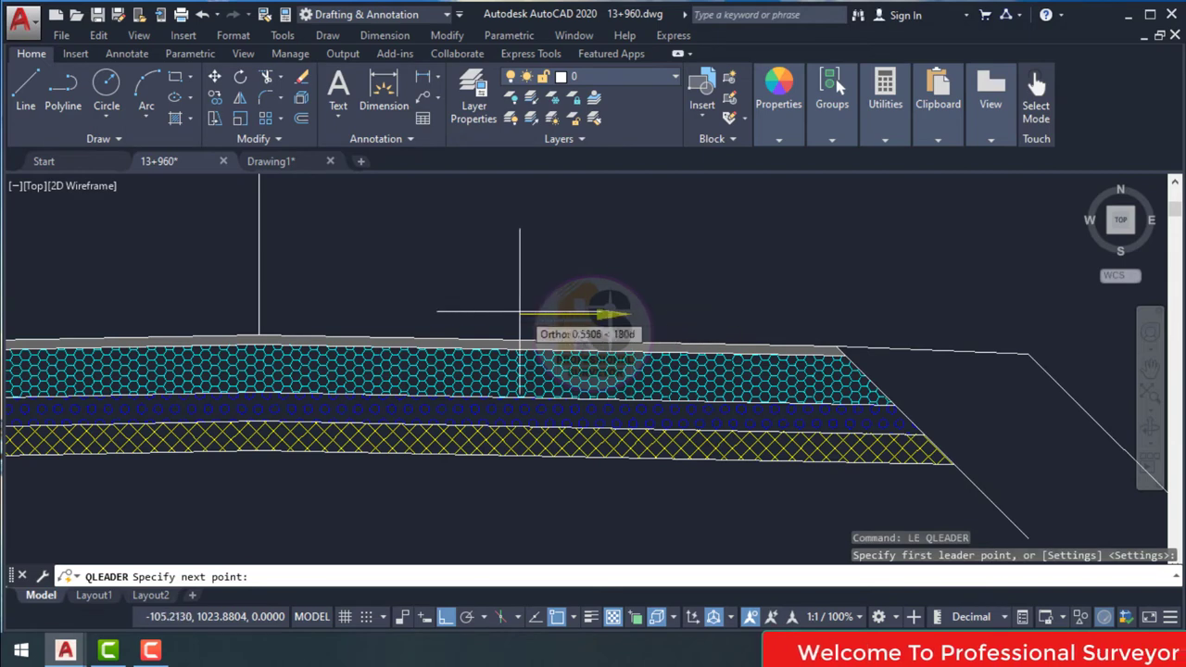
click(467, 309)
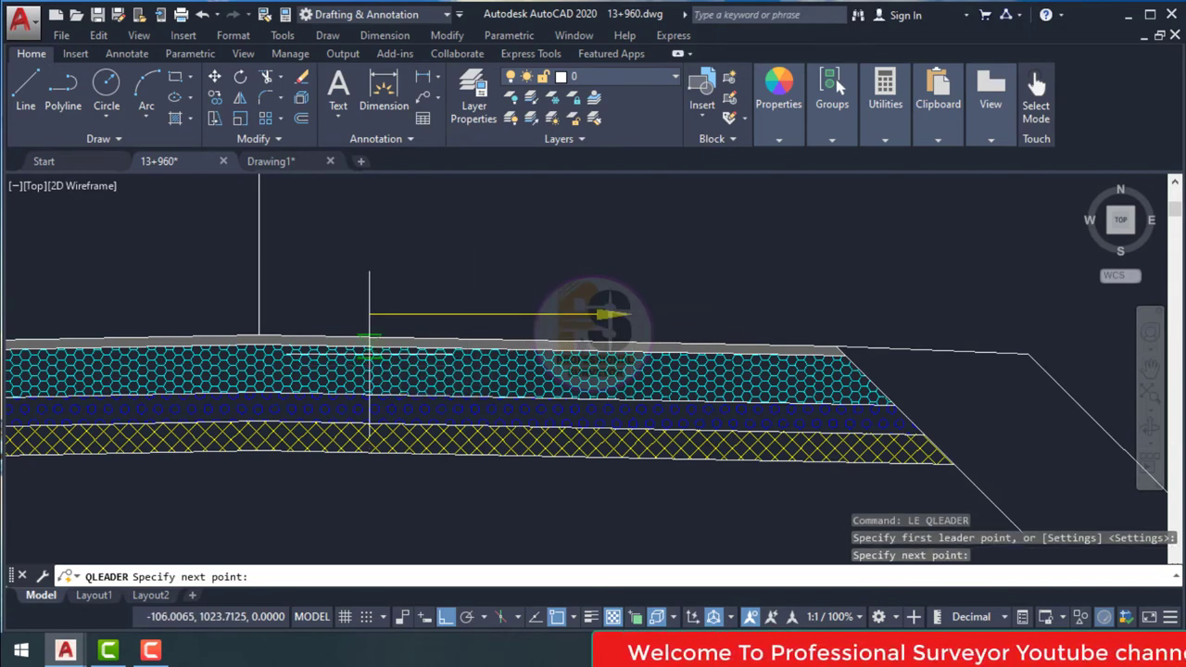
key(Escape)
key(Escape)
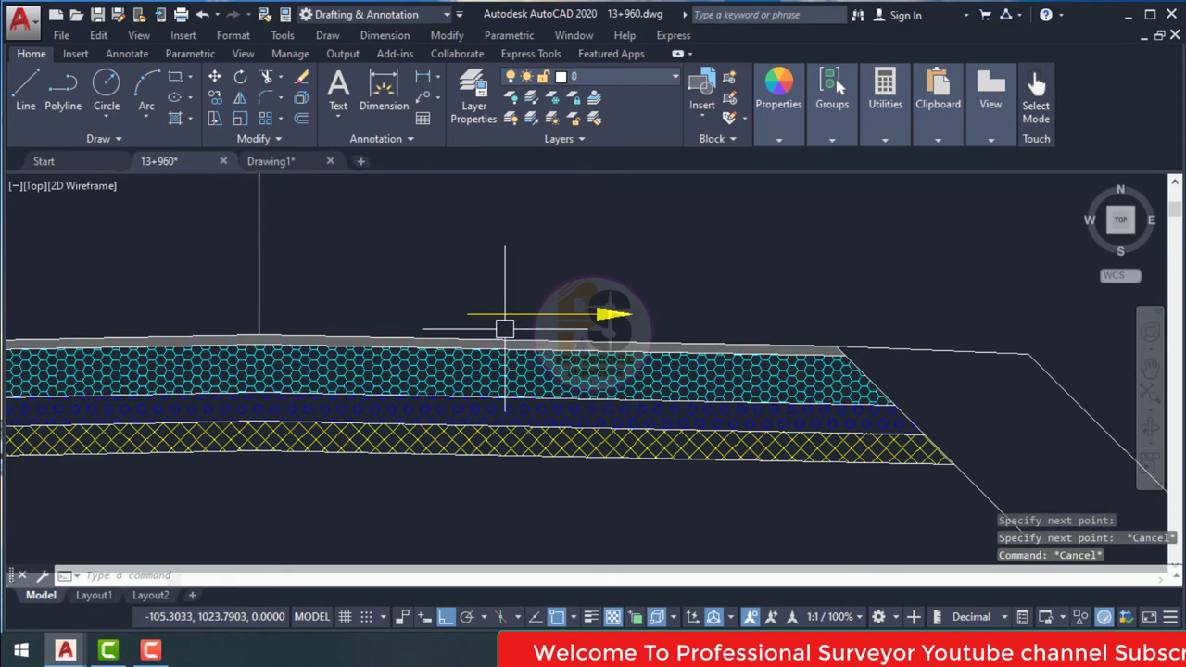
middle_drag(503, 331, 543, 370)
key(Escape)
key(Escape)
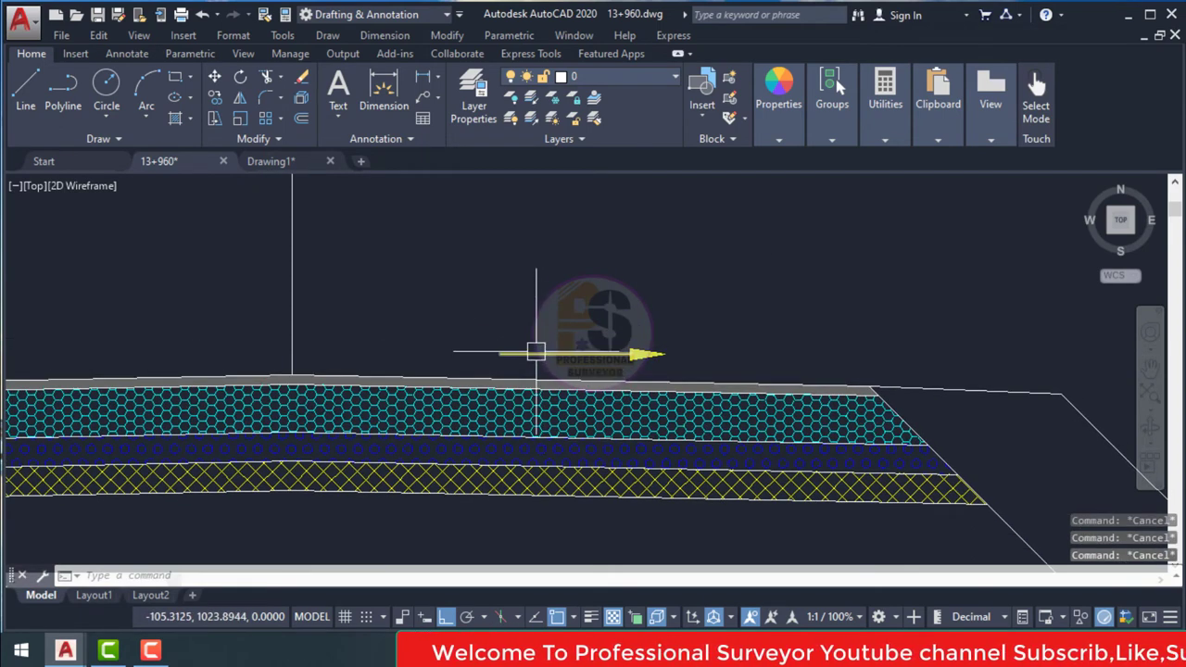
- Place a multiline text box above the arrow and start typing the 2 SLOP label
text(t)
key(Return)
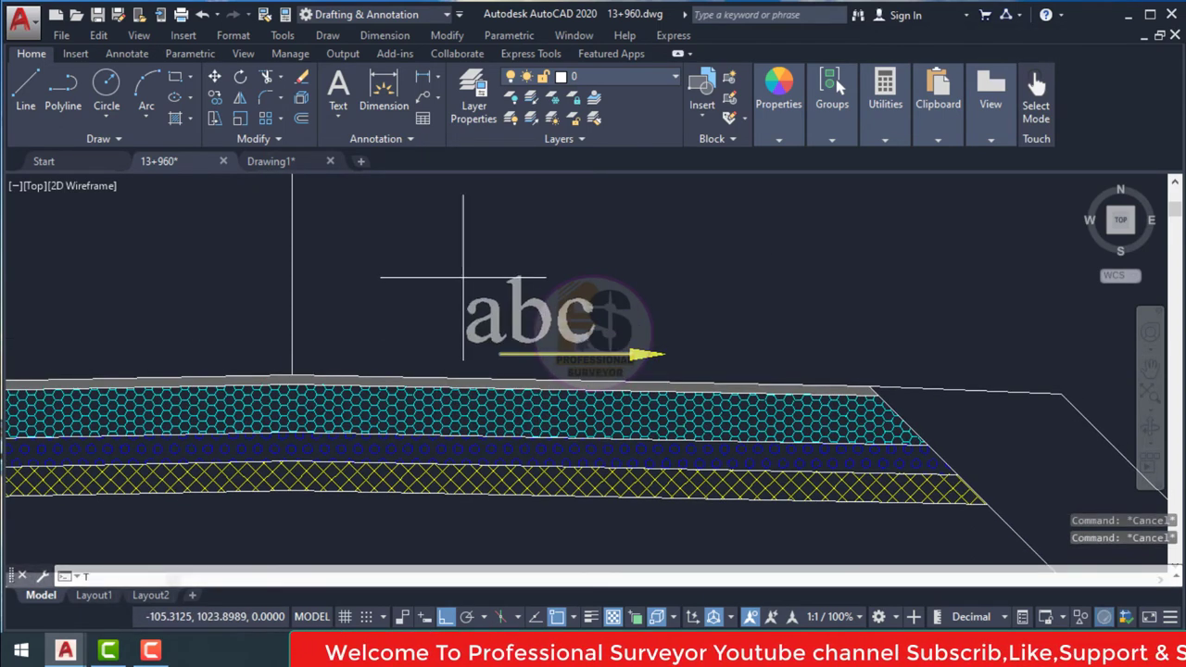
click(457, 245)
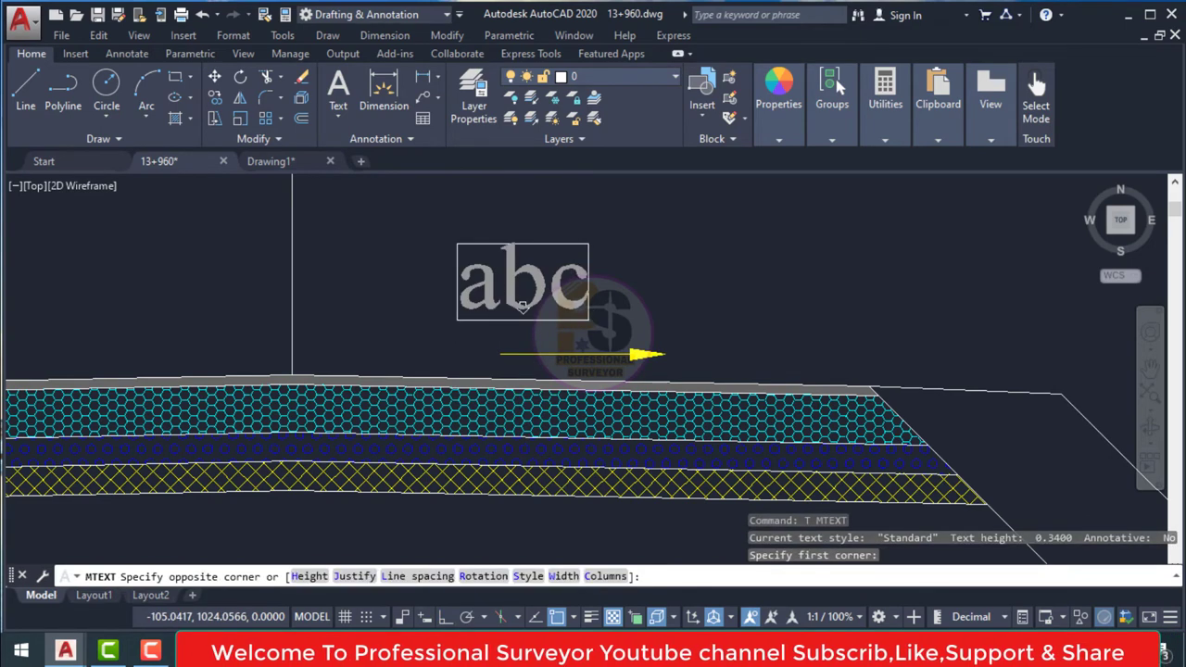
click(587, 319)
text(2)
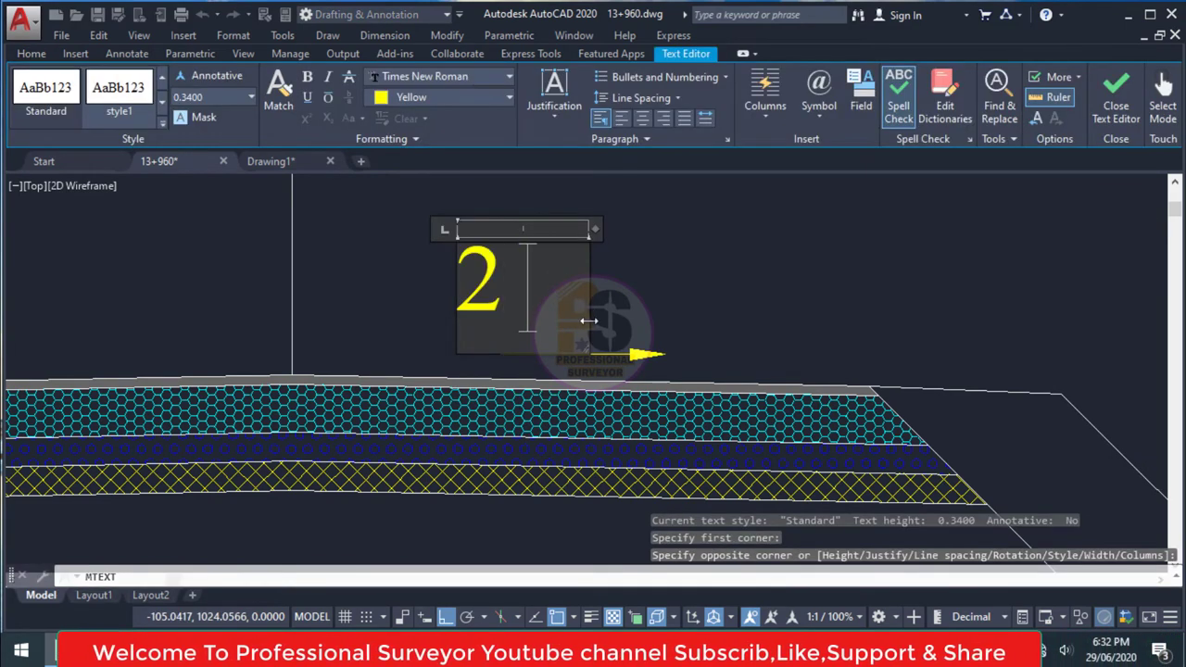
text(SLO)
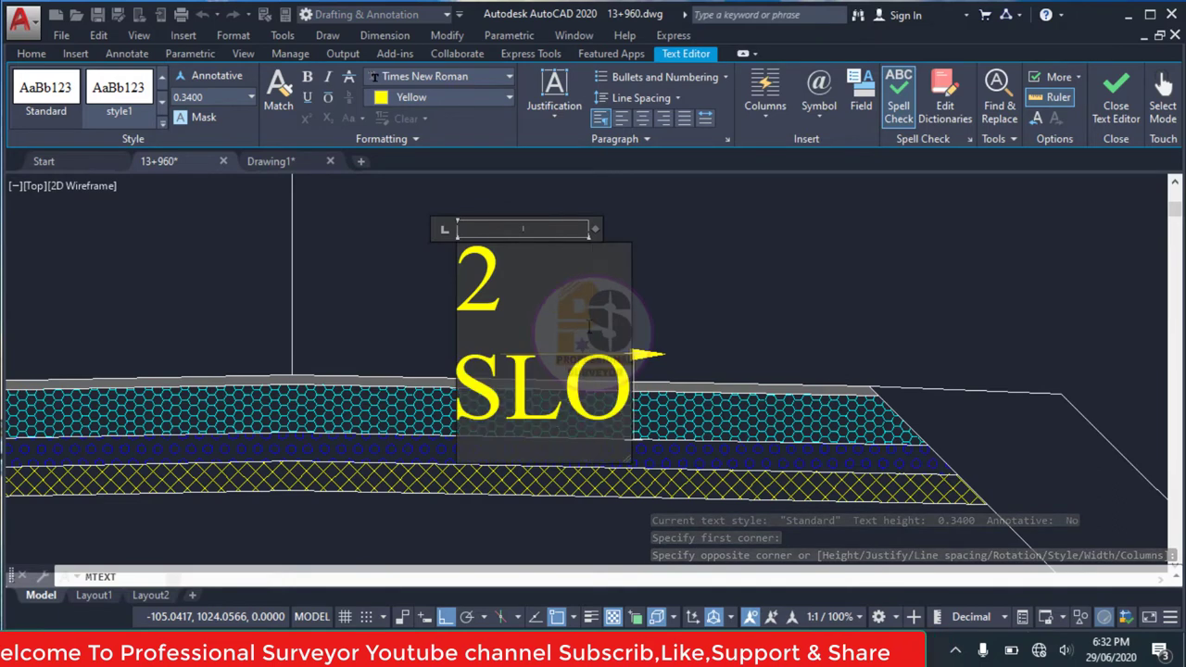
text(P)
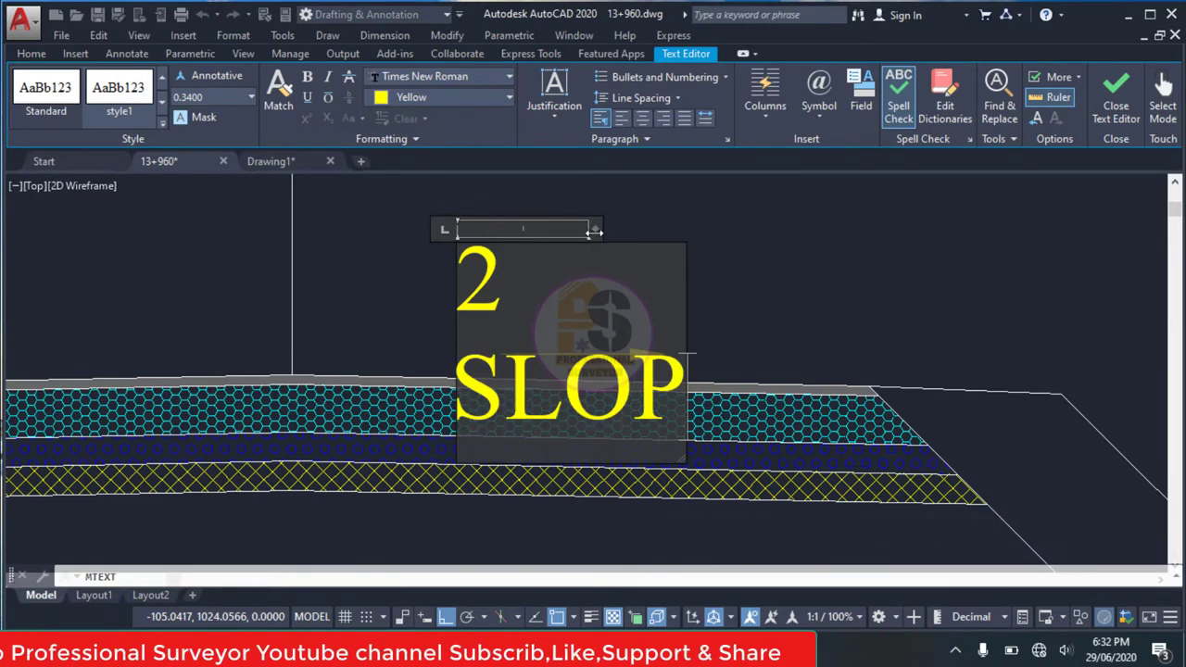
- Widen the text box so 2 SLOP fits on one line and finish editing it
drag(597, 229, 792, 246)
click(614, 326)
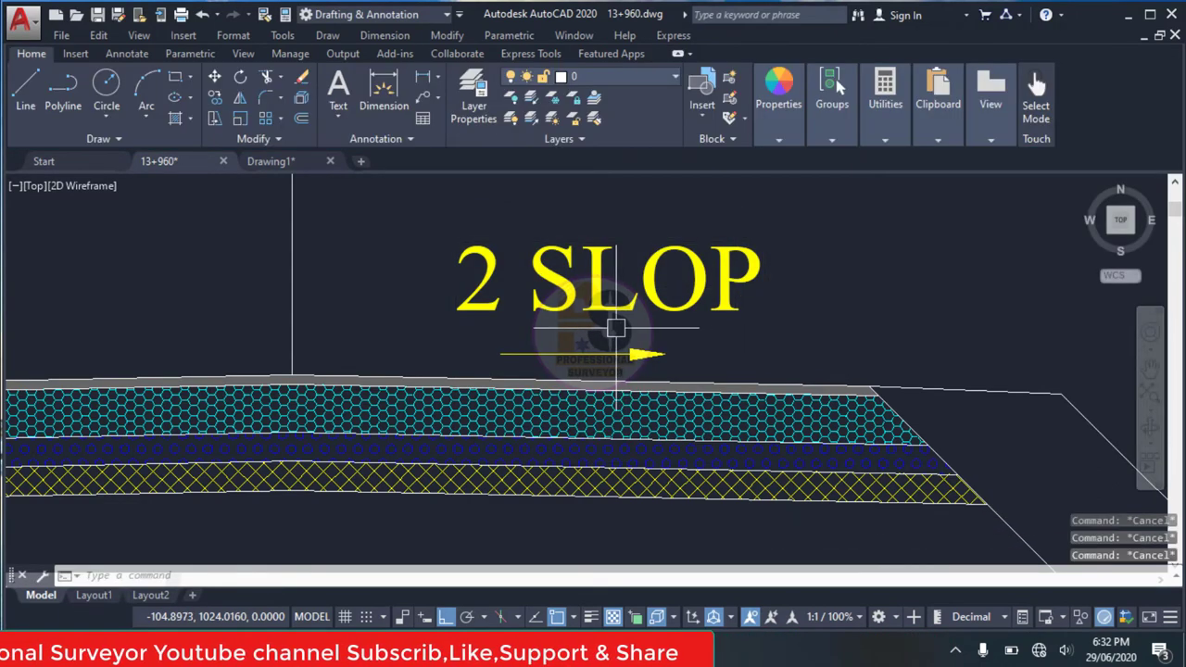
text(sc)
key(Return)
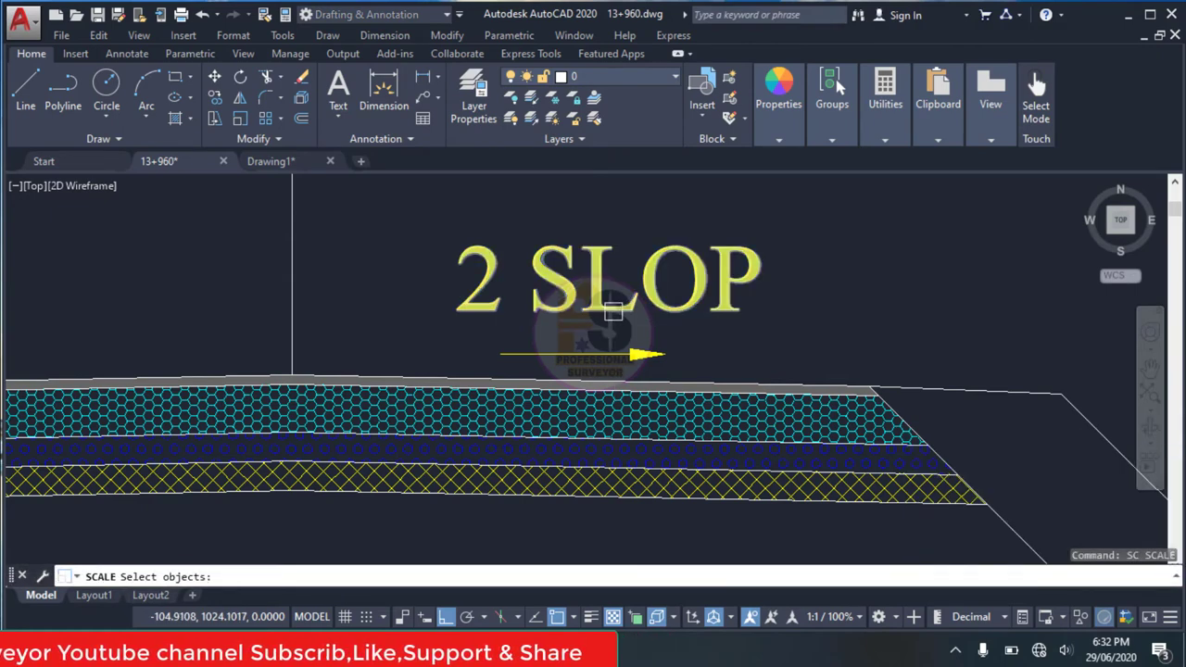
click(615, 310)
key(Return)
click(586, 289)
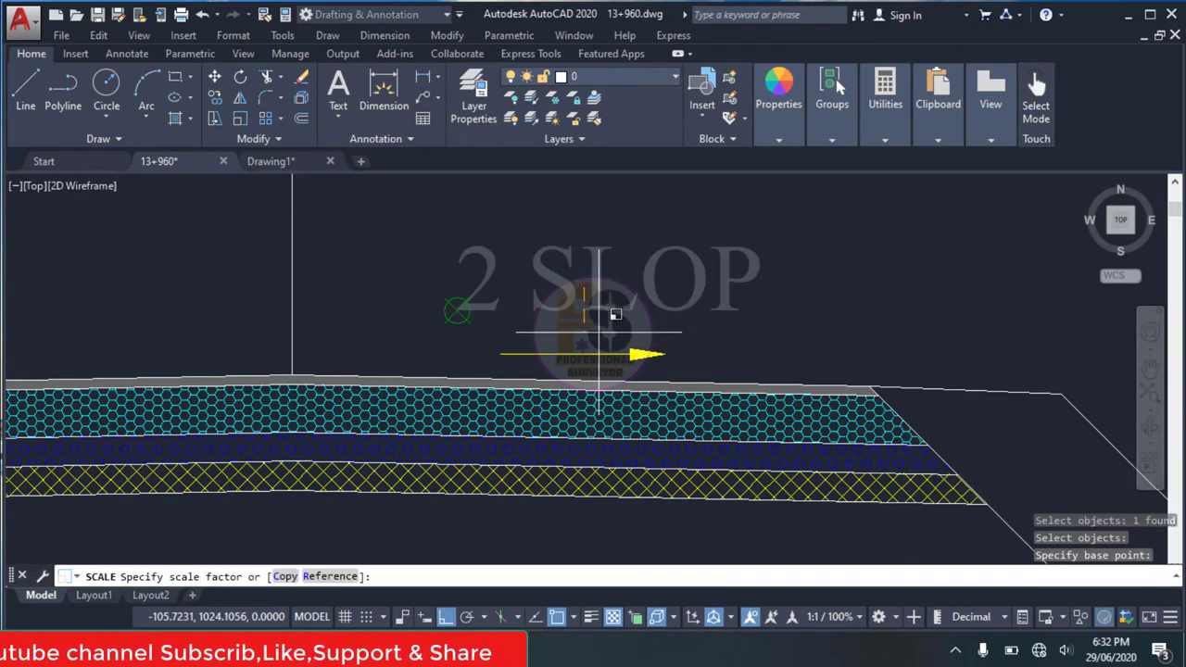
key(Escape)
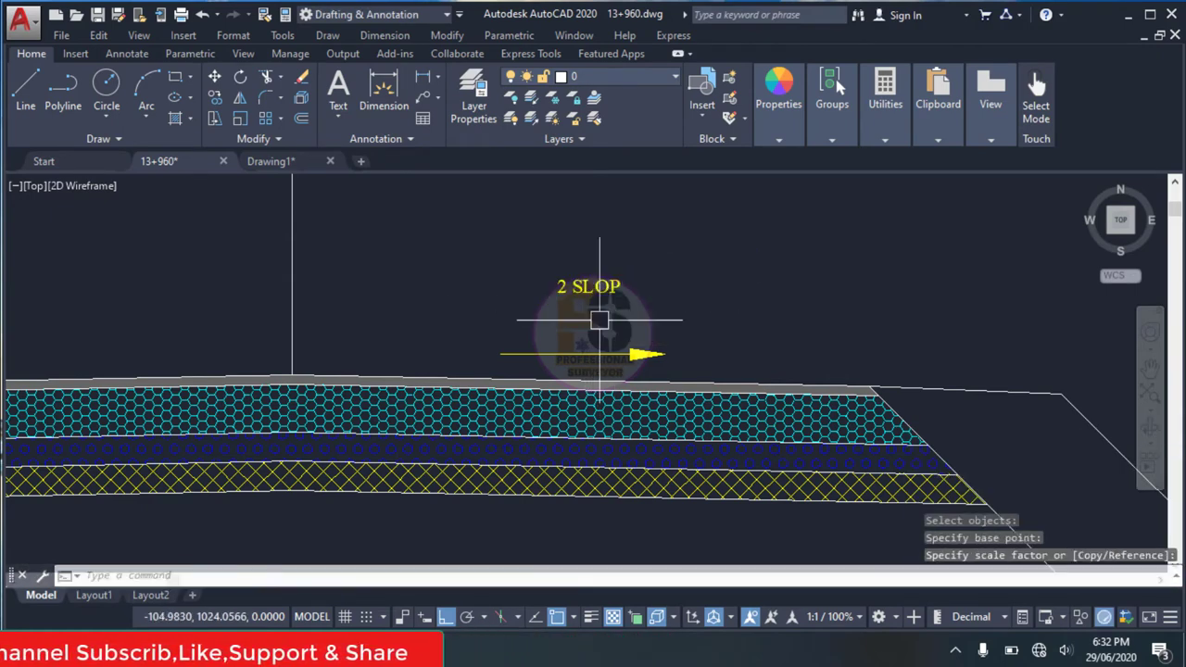
- Scale the 2 SLOP label up by a factor of 2
text(sc)
key(Return)
click(589, 287)
key(Return)
click(700, 276)
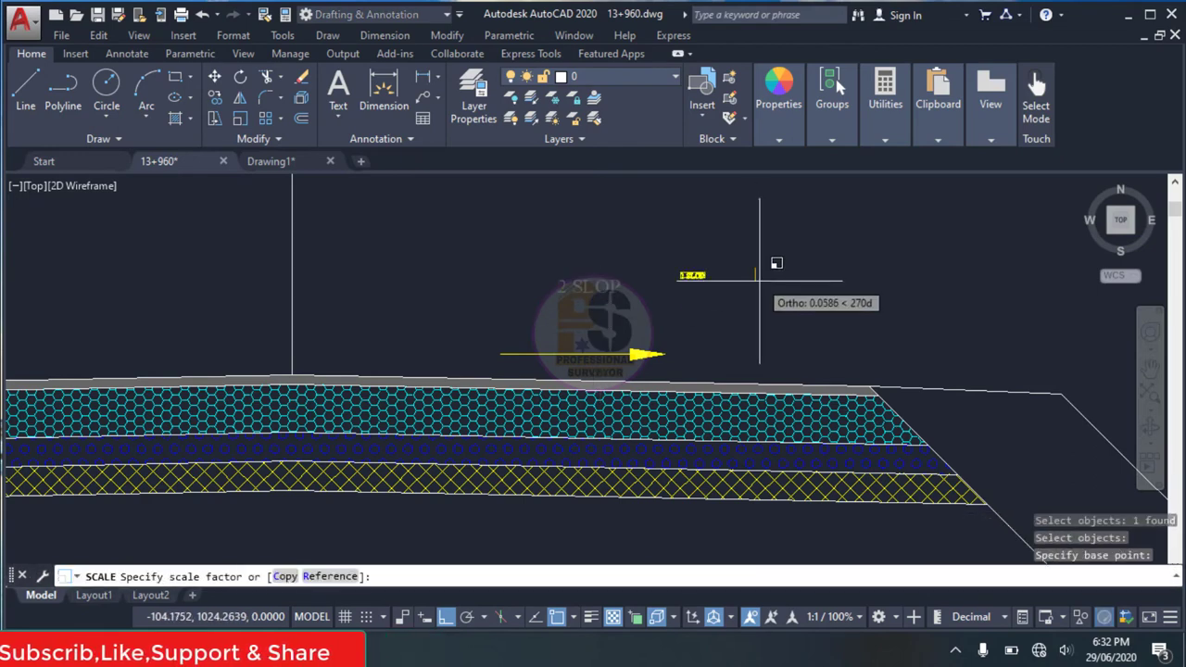
text(2)
key(Return)
key(Escape)
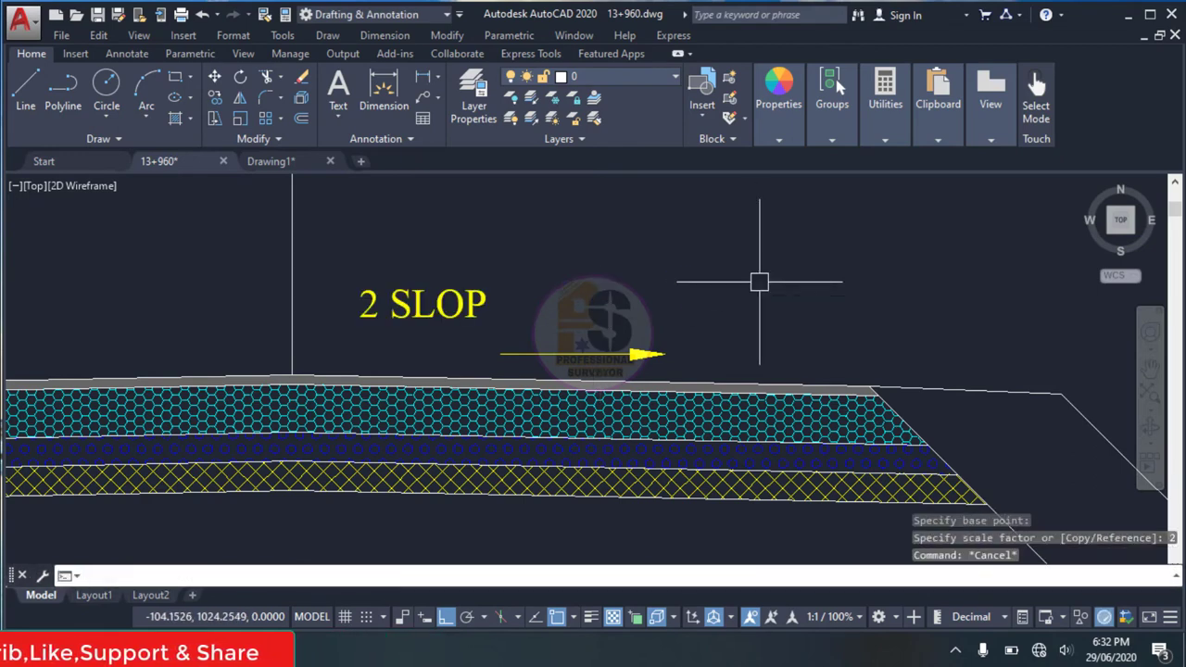
- With Ortho off, move the 2 SLOP label to just above the yellow arrow
text(m)
key(Return)
click(463, 306)
key(Return)
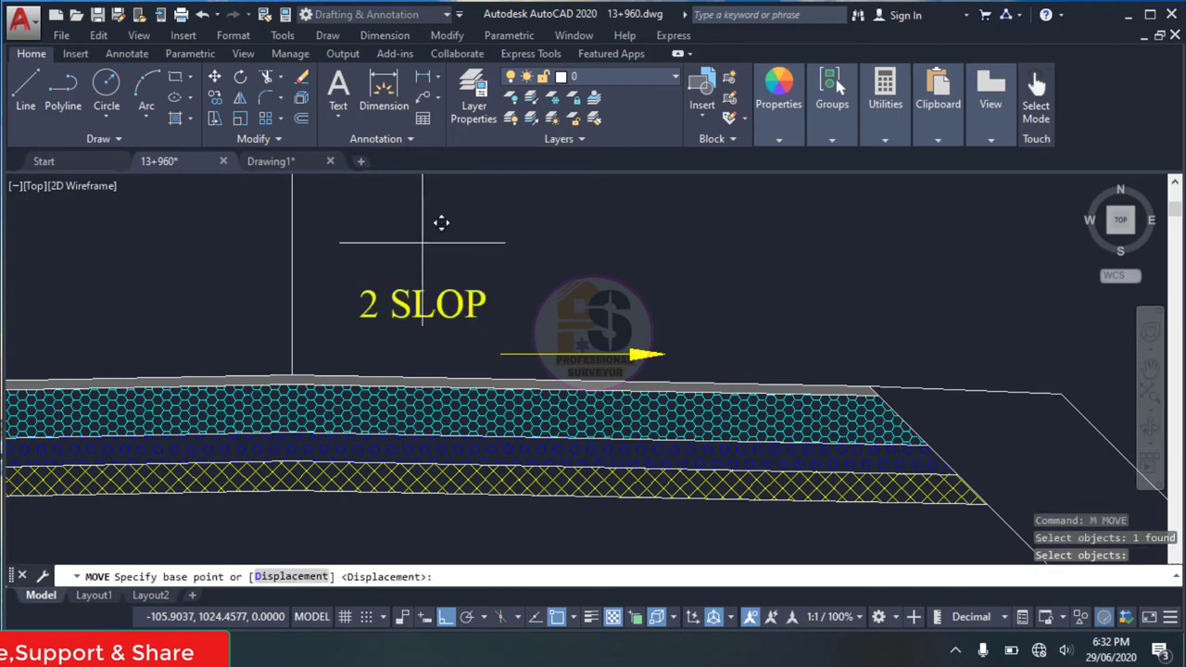
click(421, 243)
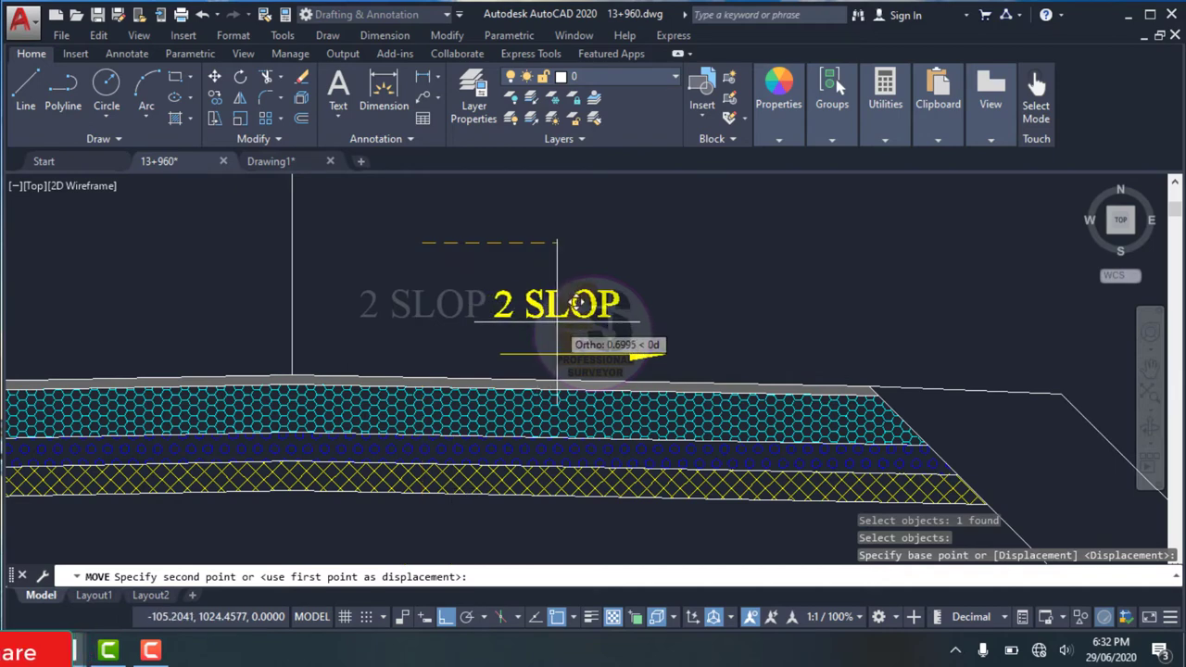
click(448, 617)
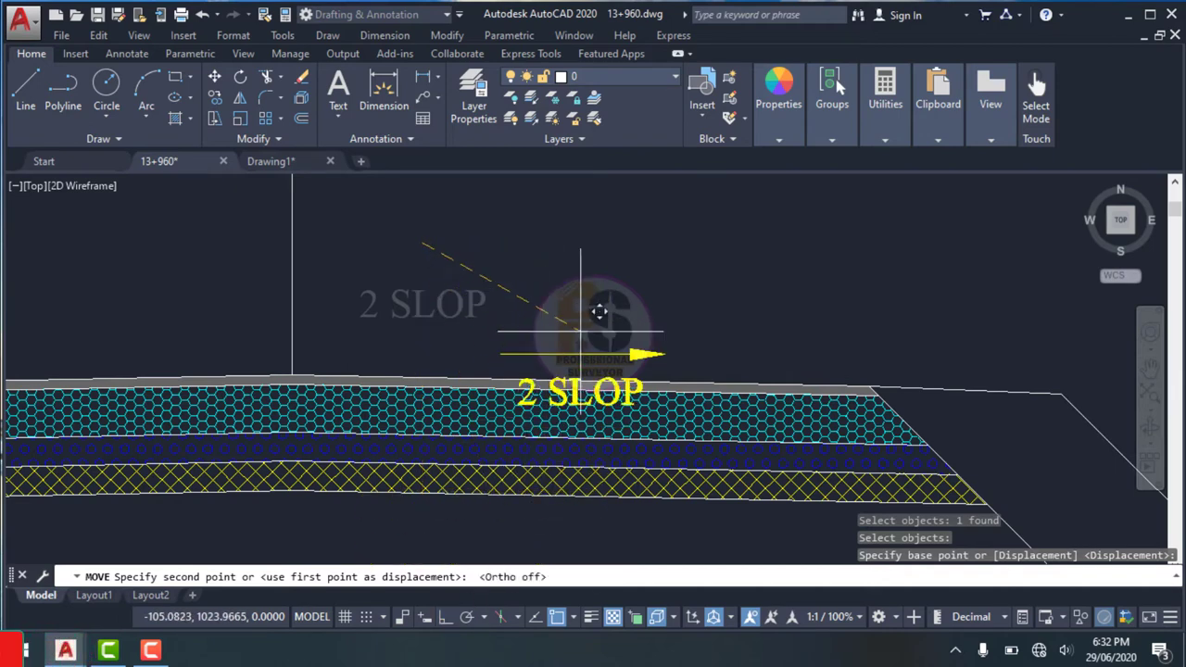
click(586, 247)
key(Escape)
key(Escape)
- Scale the 2 SLOP label down by a factor of 0.75
text(sc)
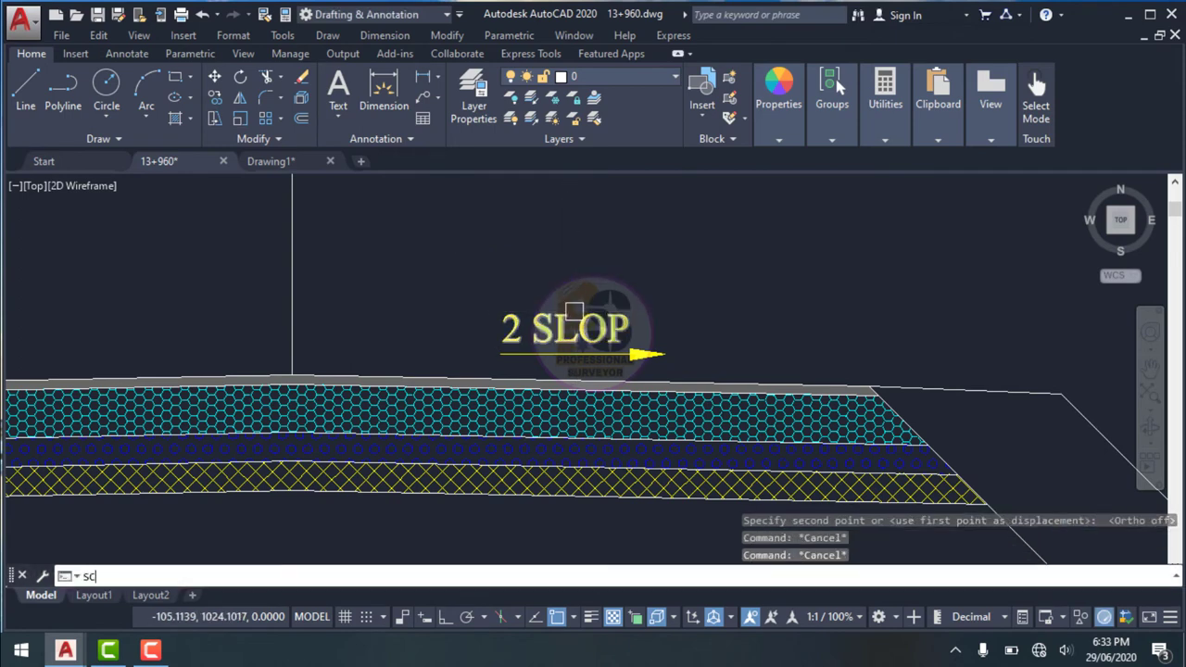
key(Escape)
text(SC)
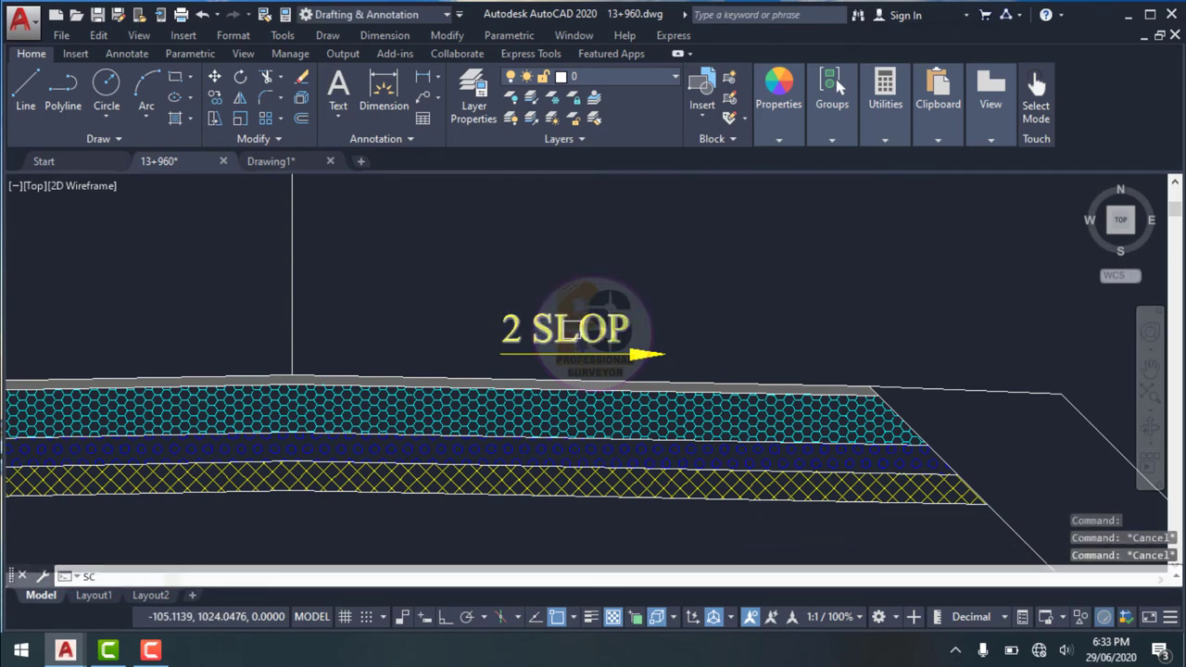
key(Return)
click(571, 335)
key(Return)
click(567, 335)
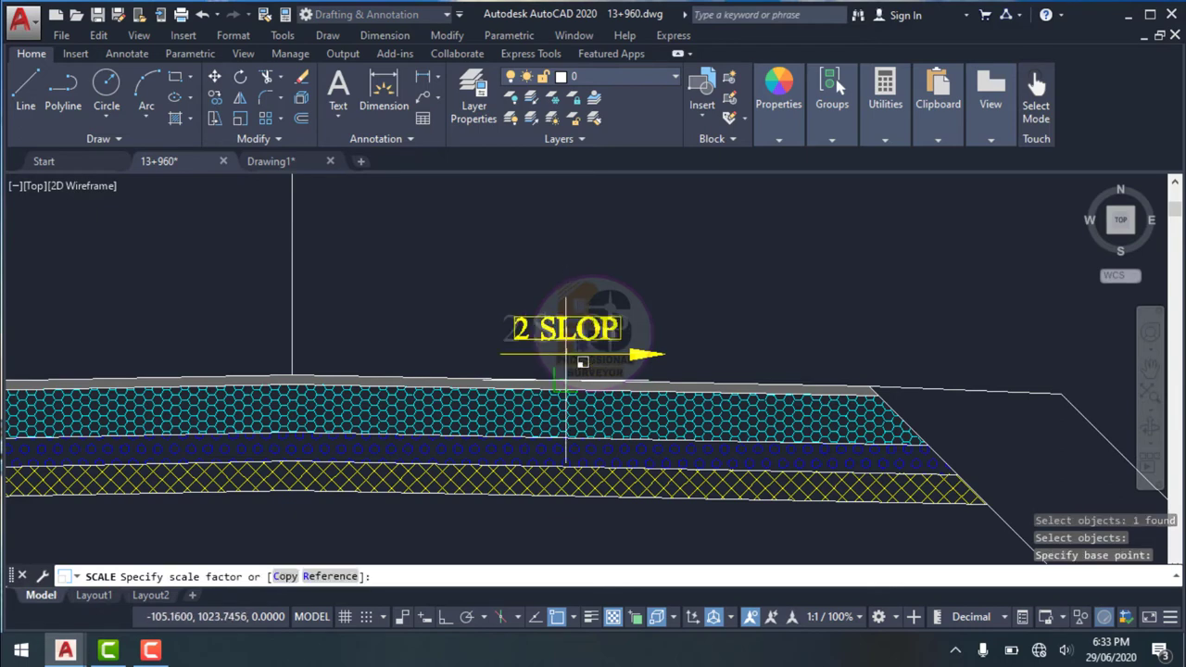
text(.75)
key(Return)
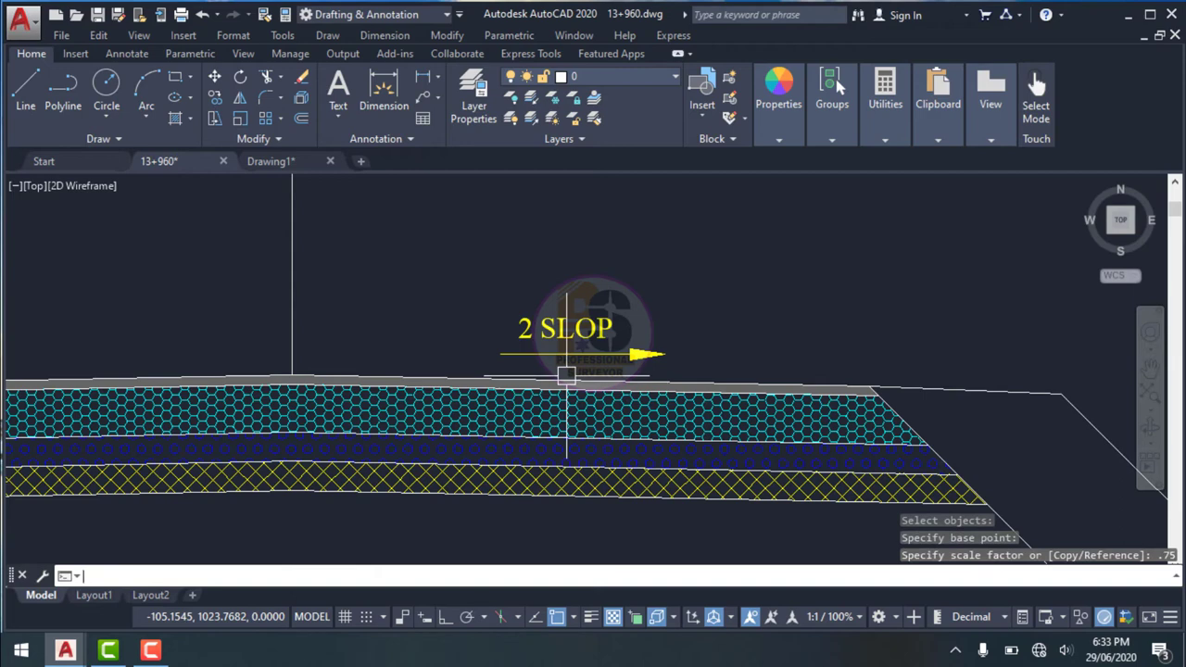
key(Escape)
key(Escape)
- Move the resized 2 SLOP label again to sit just above the slope arrow
scroll(597, 375, up, 2)
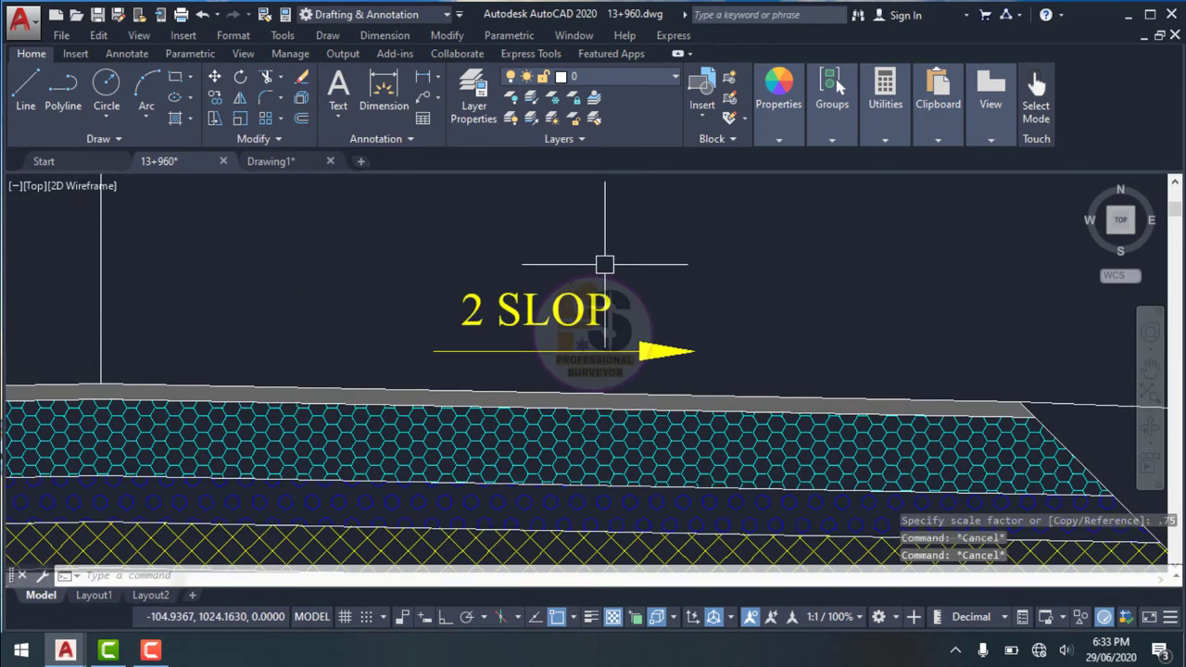
text(m)
key(Return)
click(584, 310)
key(Return)
click(611, 212)
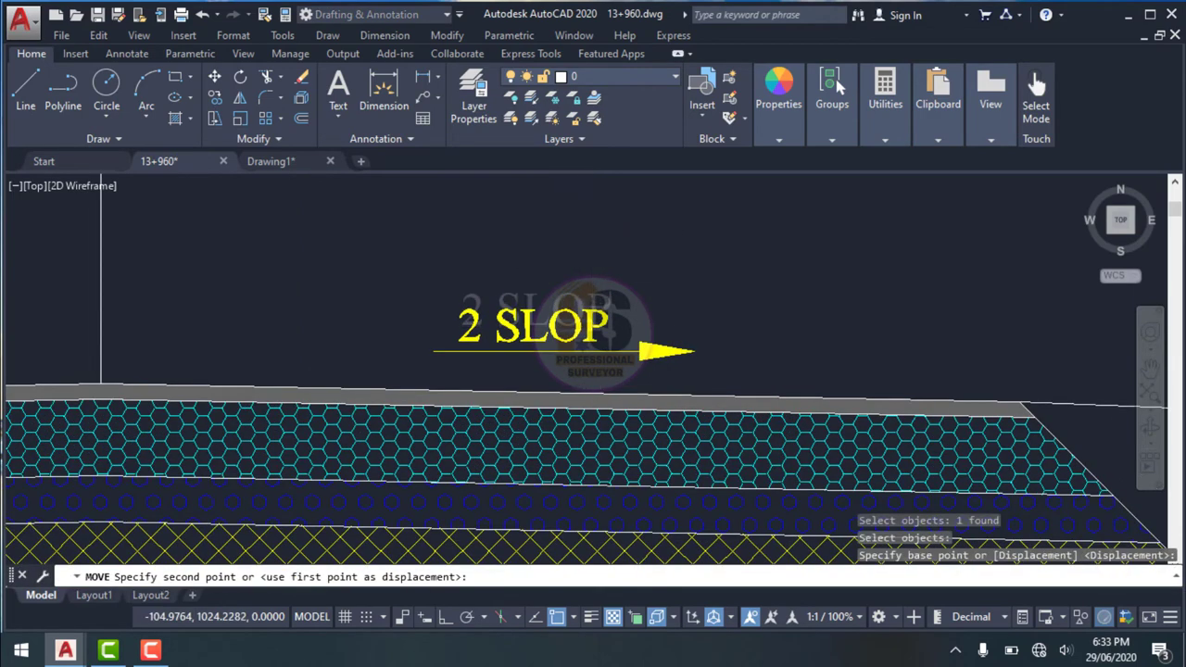
scroll(549, 265, down, 3)
scroll(654, 251, down, 1)
scroll(548, 264, up, 1)
scroll(510, 285, up, 1)
click(510, 285)
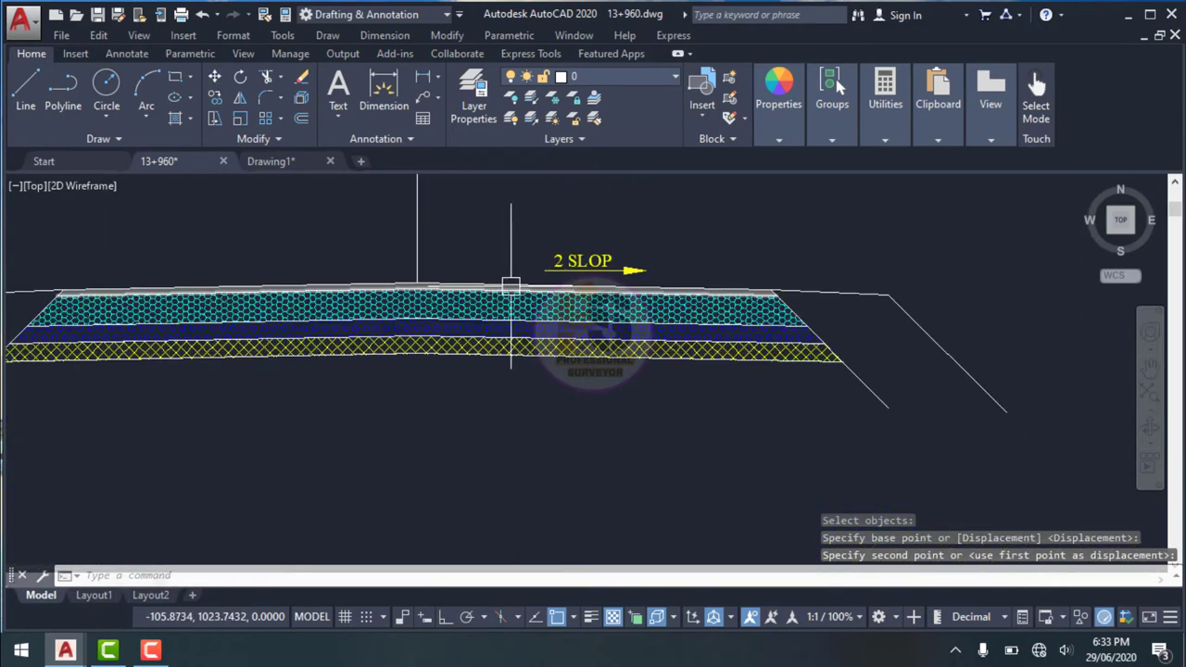
scroll(510, 285, down, 1)
scroll(537, 306, down, 2)
scroll(501, 278, down, 2)
scroll(675, 337, down, 2)
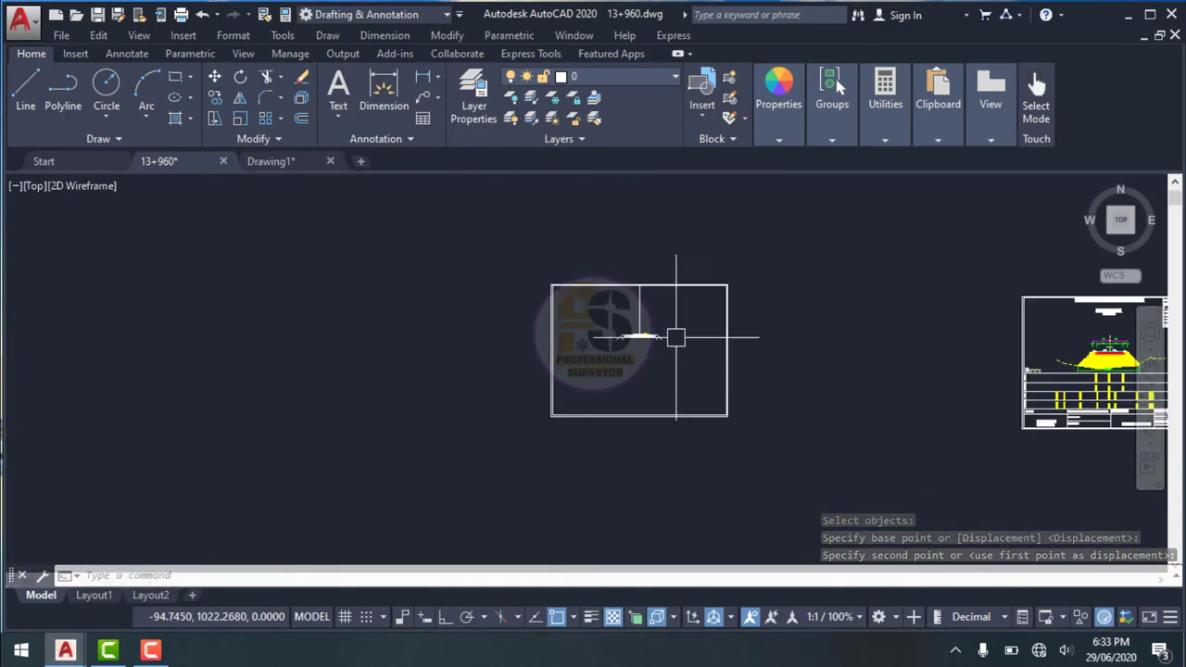
scroll(844, 321, up, 1)
scroll(992, 383, up, 3)
scroll(946, 289, up, 2)
scroll(818, 312, up, 1)
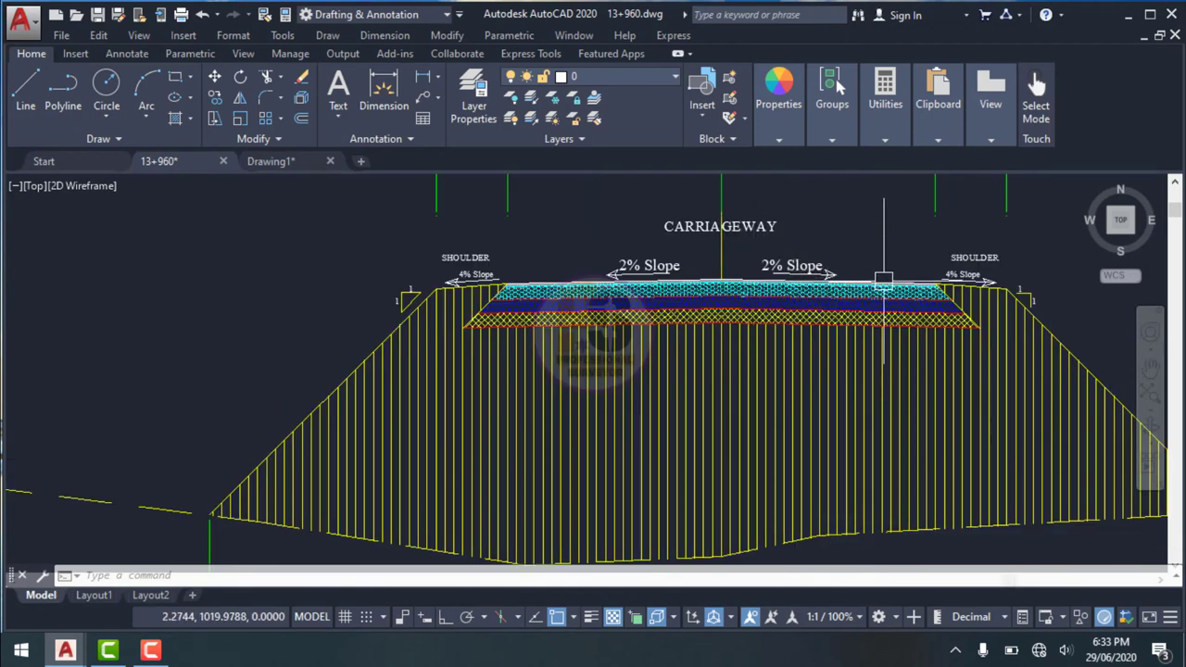
scroll(884, 278, down, 3)
scroll(835, 278, up, 3)
scroll(835, 282, down, 3)
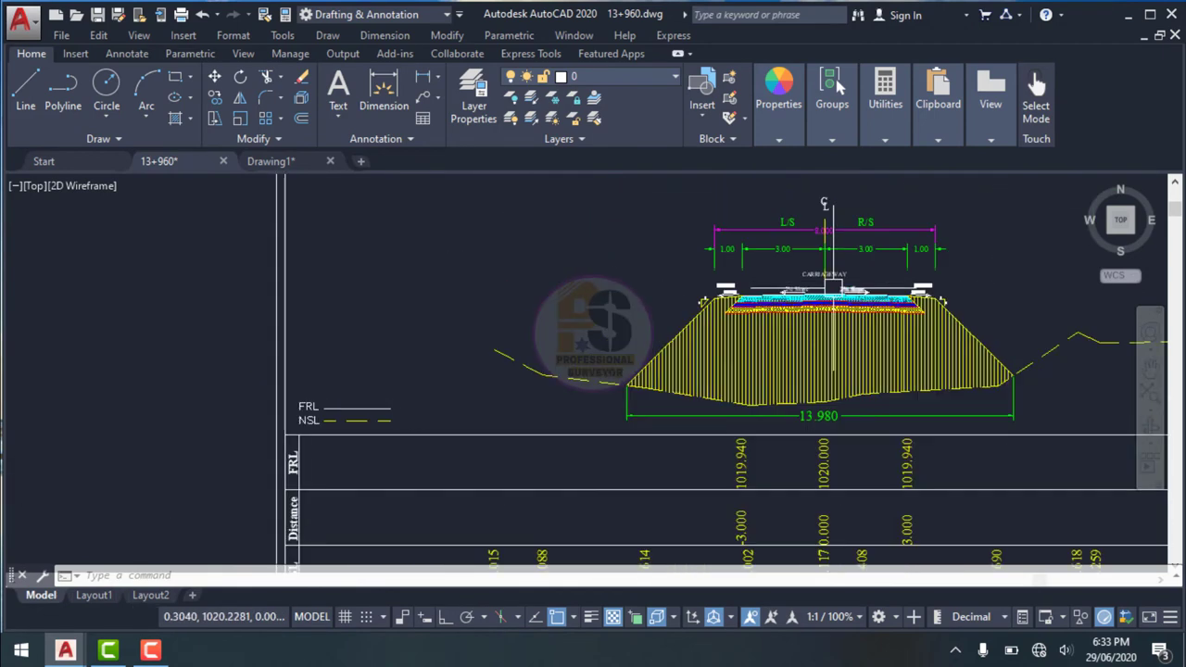
scroll(880, 246, up, 2)
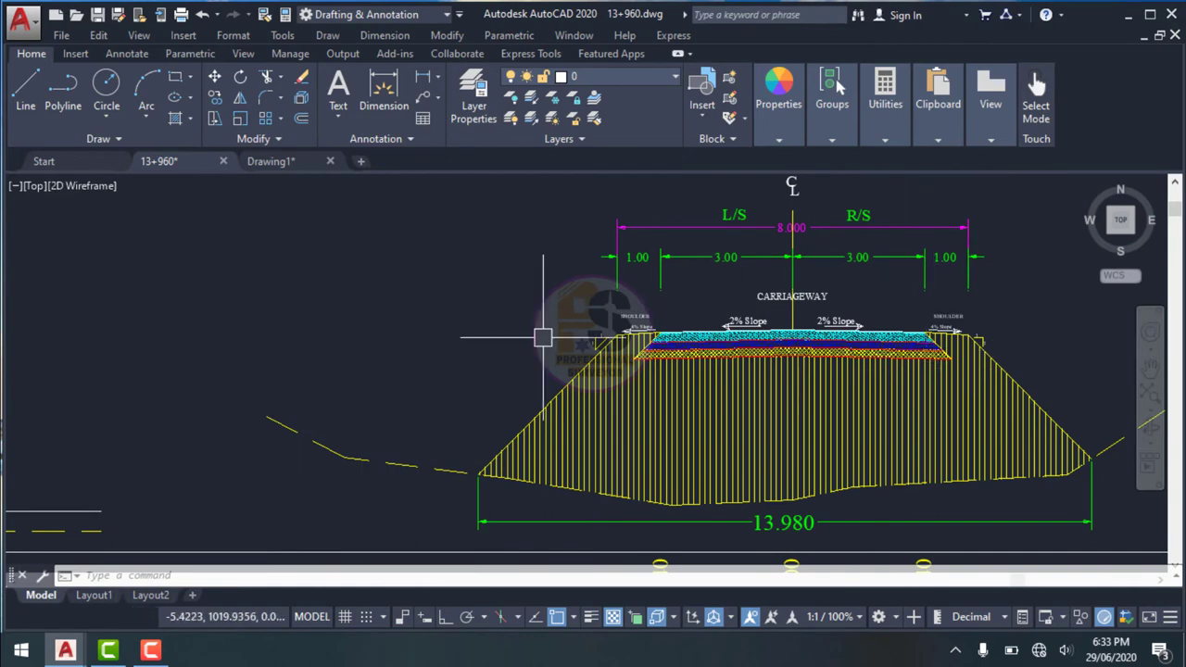
scroll(681, 286, down, 1)
scroll(778, 312, down, 1)
scroll(778, 312, down, 2)
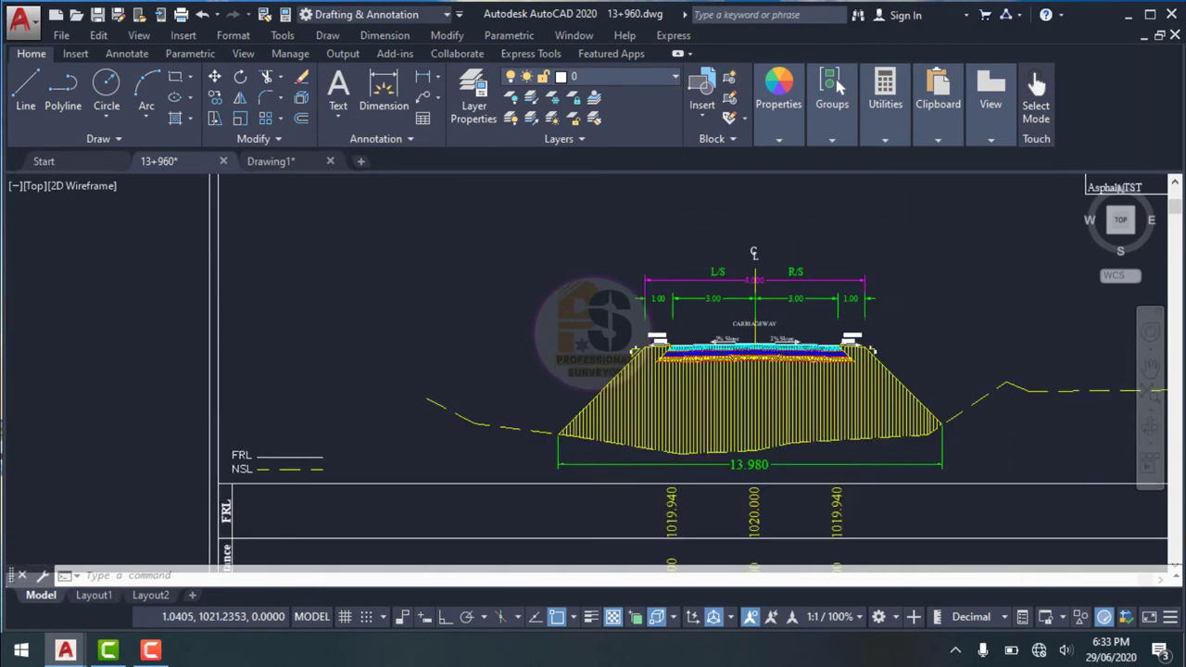
scroll(427, 342, down, 3)
middle_drag(427, 343, 244, 290)
scroll(362, 259, up, 3)
- Draw a temporary straight line across the section, then erase it
key(Escape)
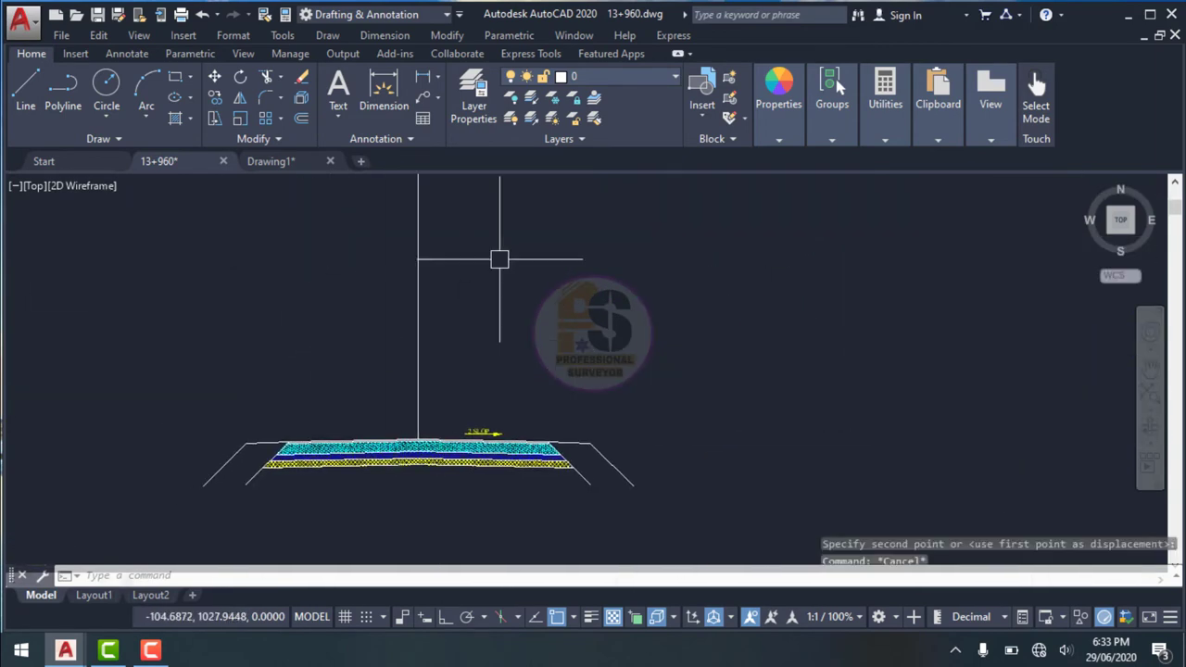
key(Escape)
text(l)
key(Return)
click(360, 313)
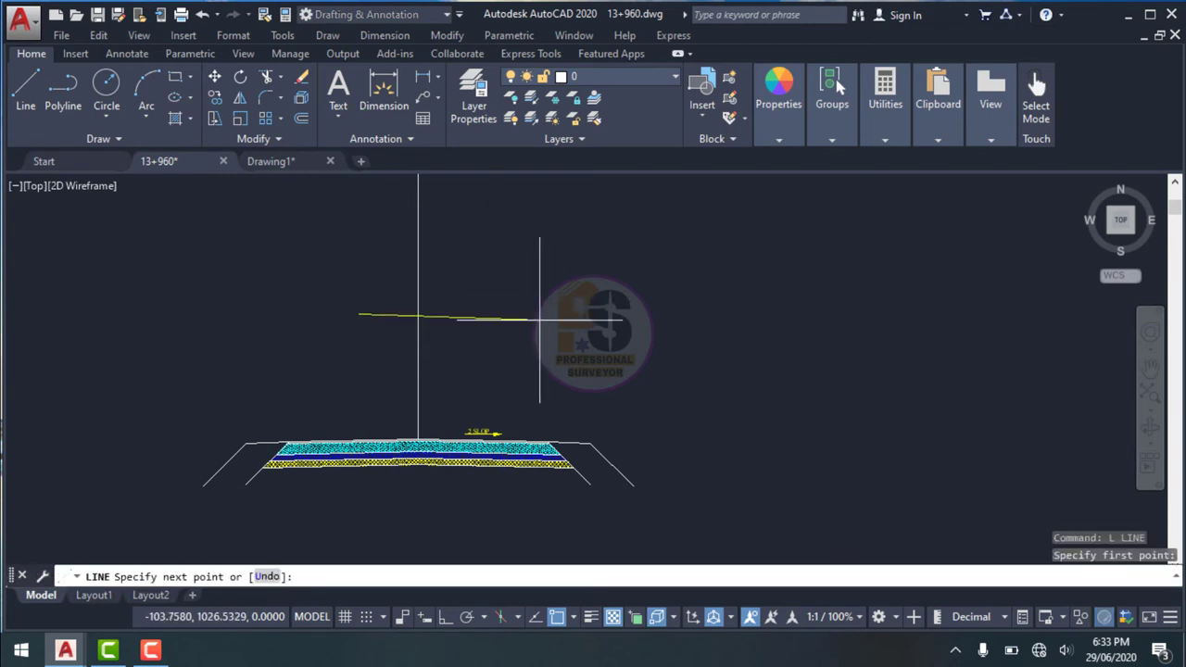
click(539, 319)
key(Escape)
key(Escape)
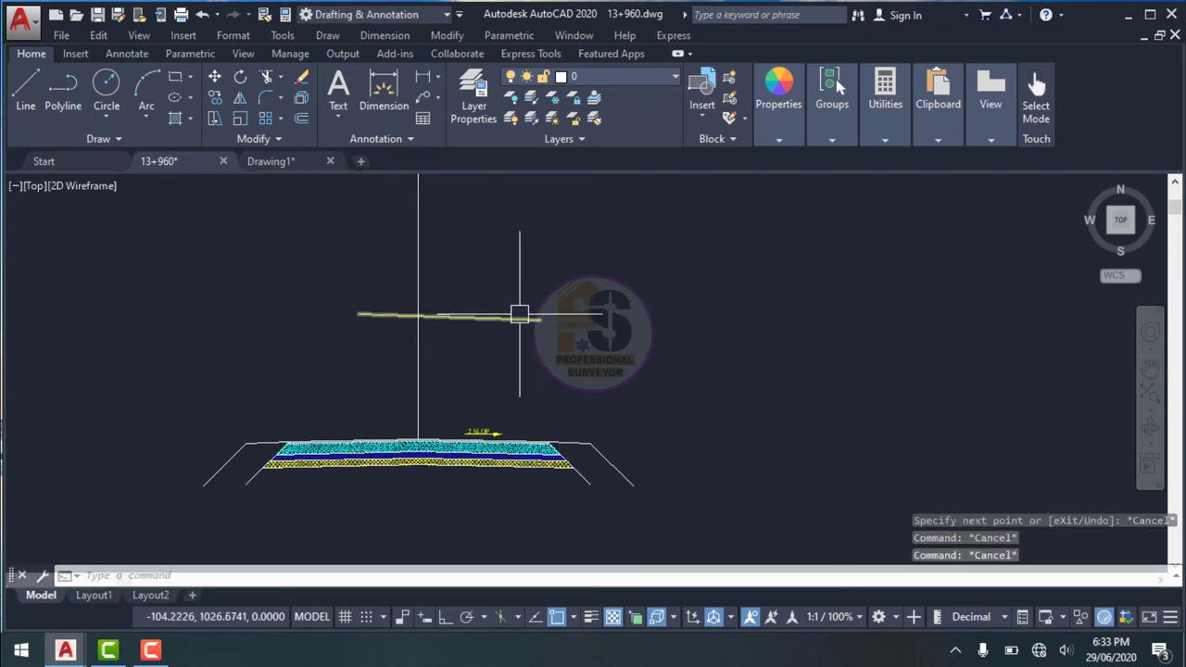
click(520, 315)
text(e)
key(Return)
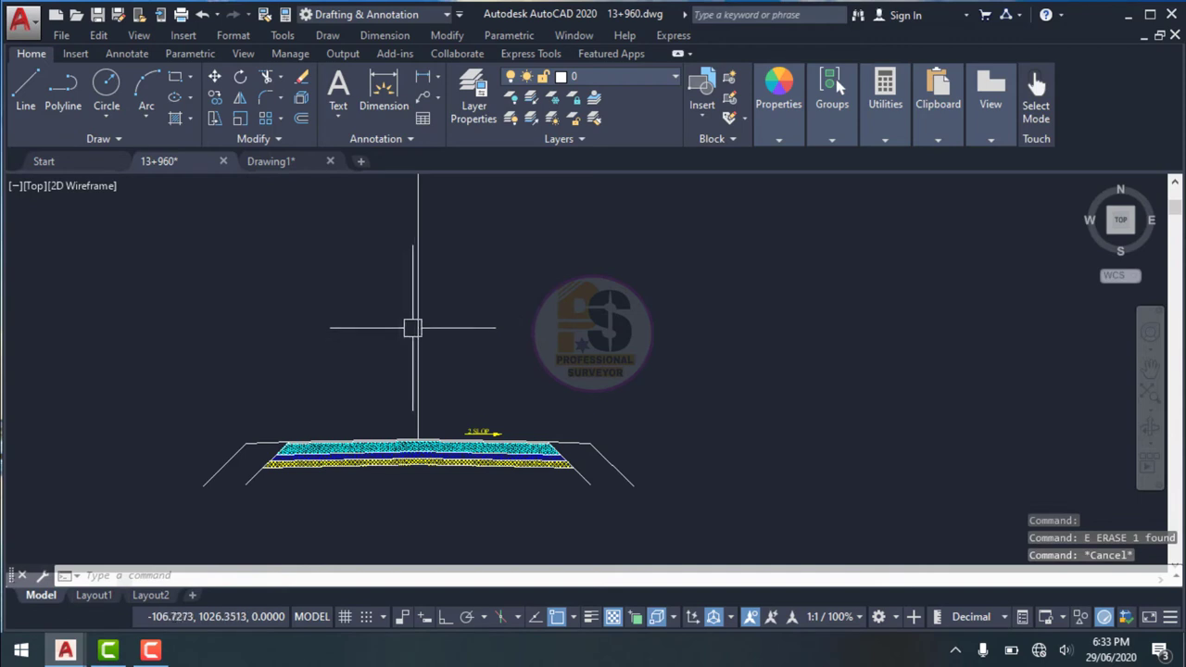
- Try stretching the top end of the vertical centre line, cancelling both attempts
click(412, 327)
scroll(455, 318, down, 2)
scroll(463, 275, down, 4)
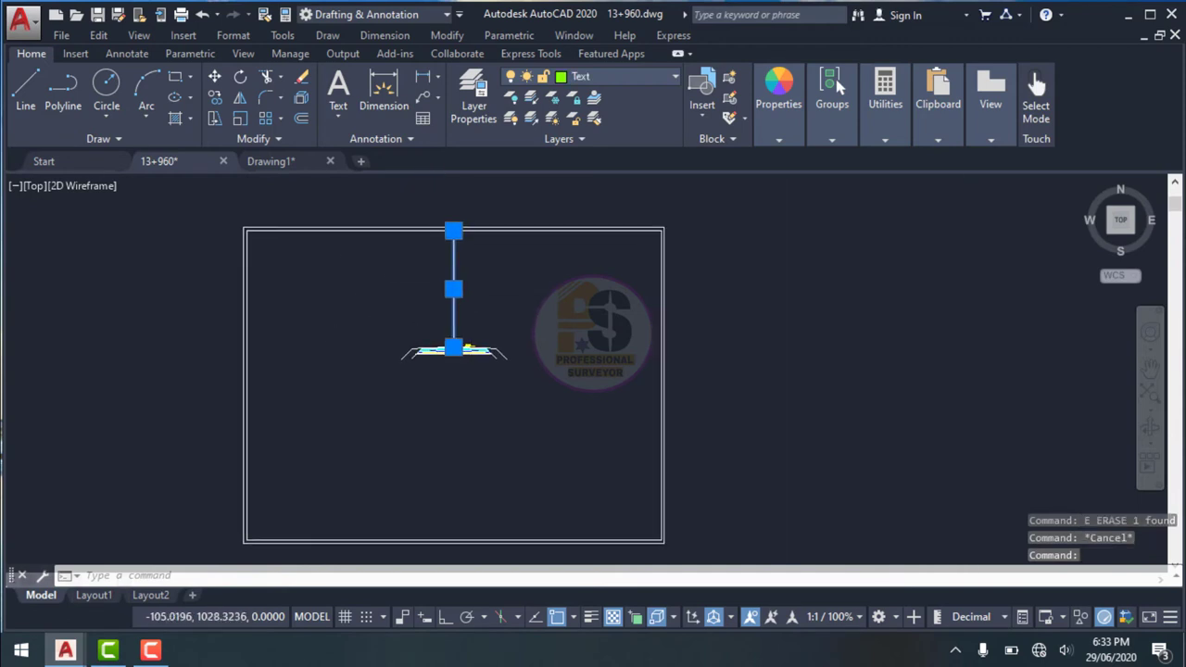
click(453, 231)
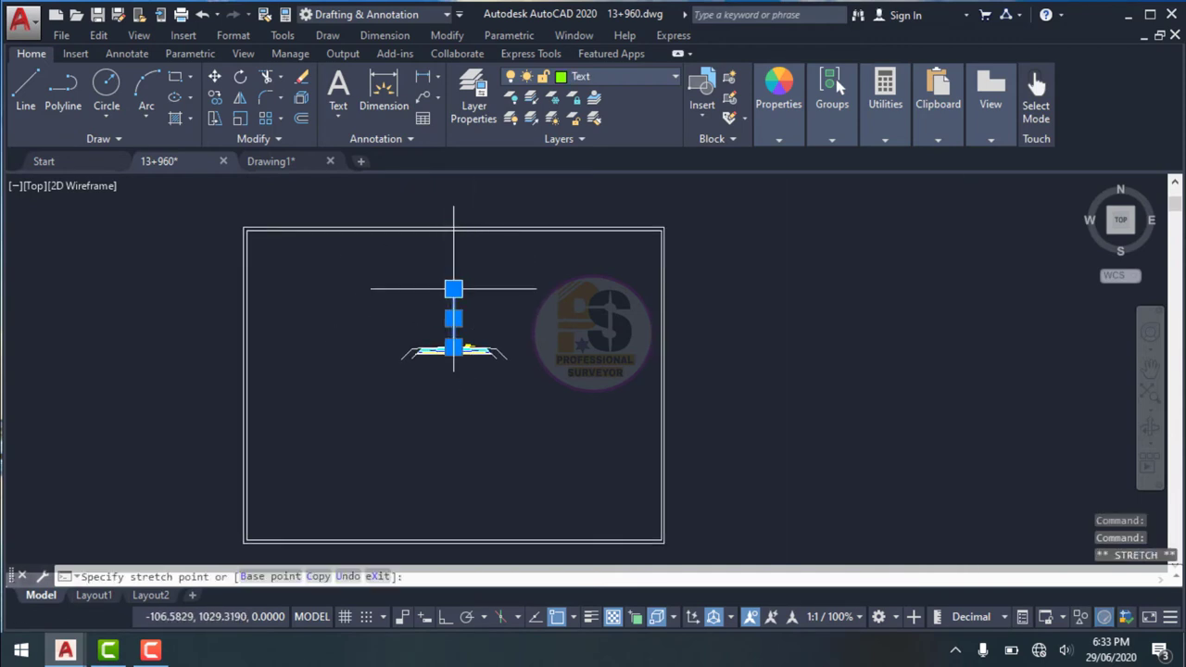
key(Escape)
scroll(476, 324, up, 2)
scroll(431, 286, up, 1)
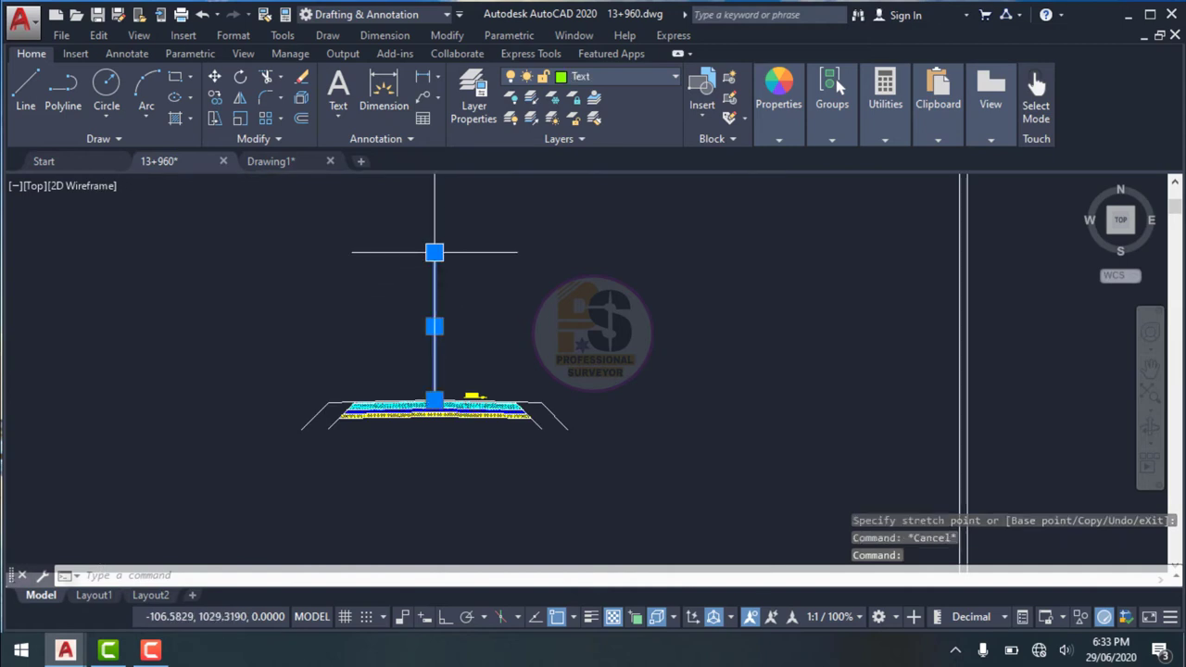
click(434, 251)
key(Escape)
- Zoom and pan until the whole road cross-section and its 2 SLOP label are in view
scroll(466, 280, down, 2)
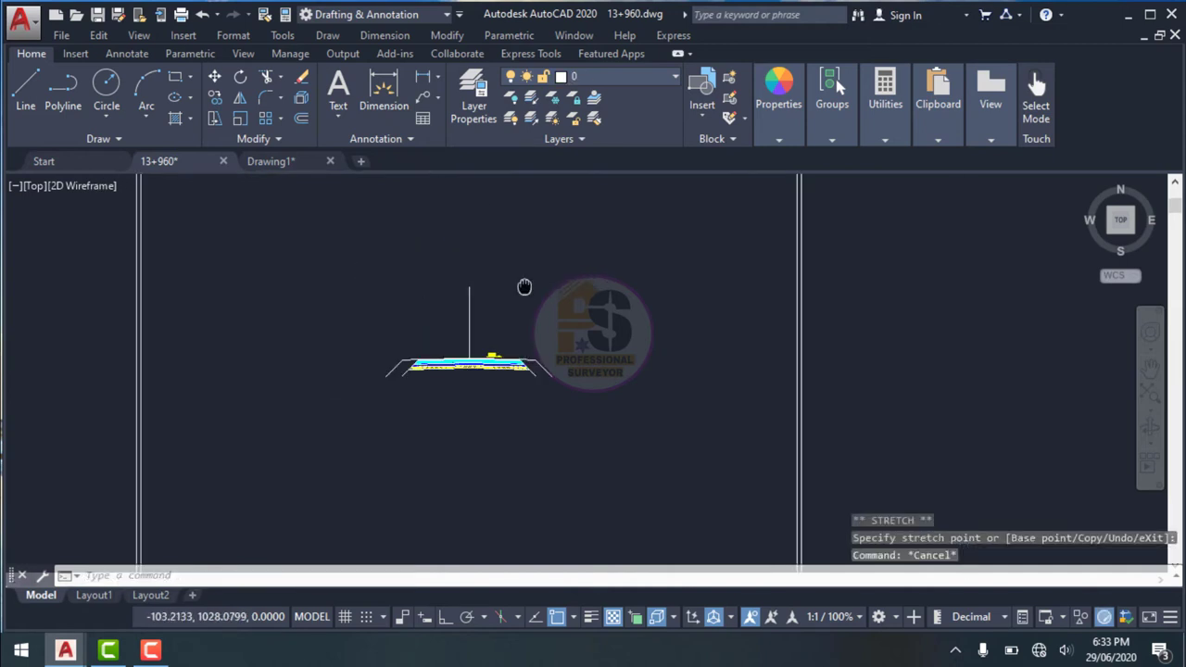
scroll(491, 278, down, 2)
scroll(501, 277, up, 1)
scroll(439, 273, up, 2)
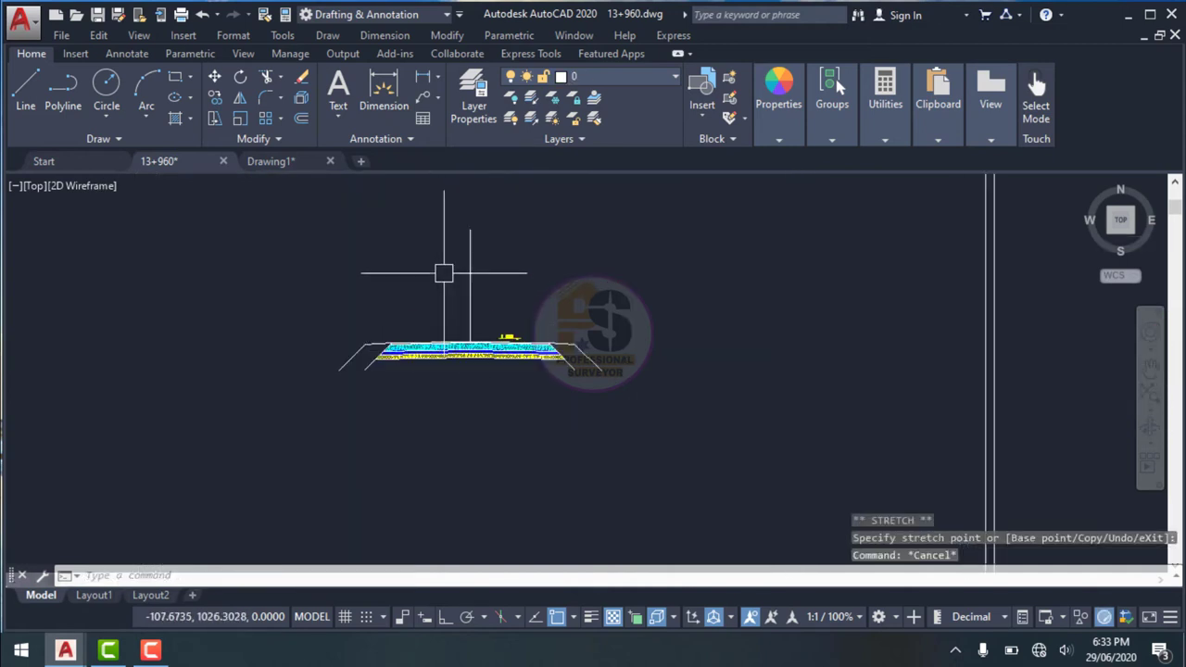
scroll(454, 259, up, 1)
scroll(524, 272, up, 1)
scroll(457, 246, up, 1)
scroll(564, 318, up, 1)
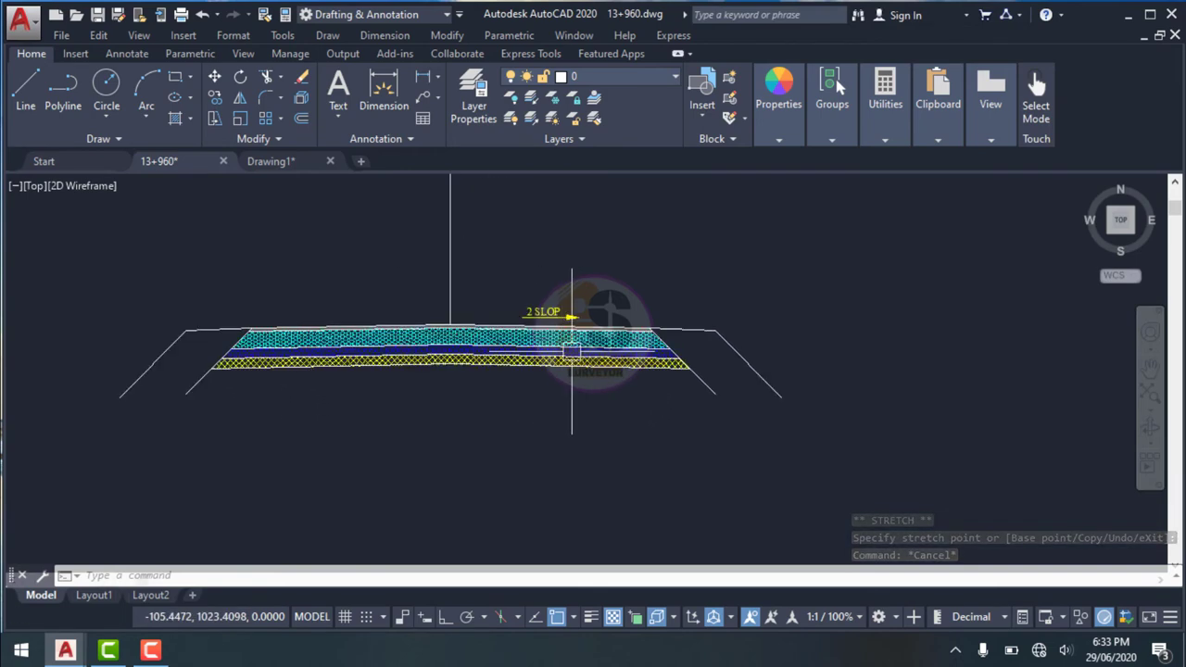
key(Escape)
key(Escape)
scroll(554, 321, up, 1)
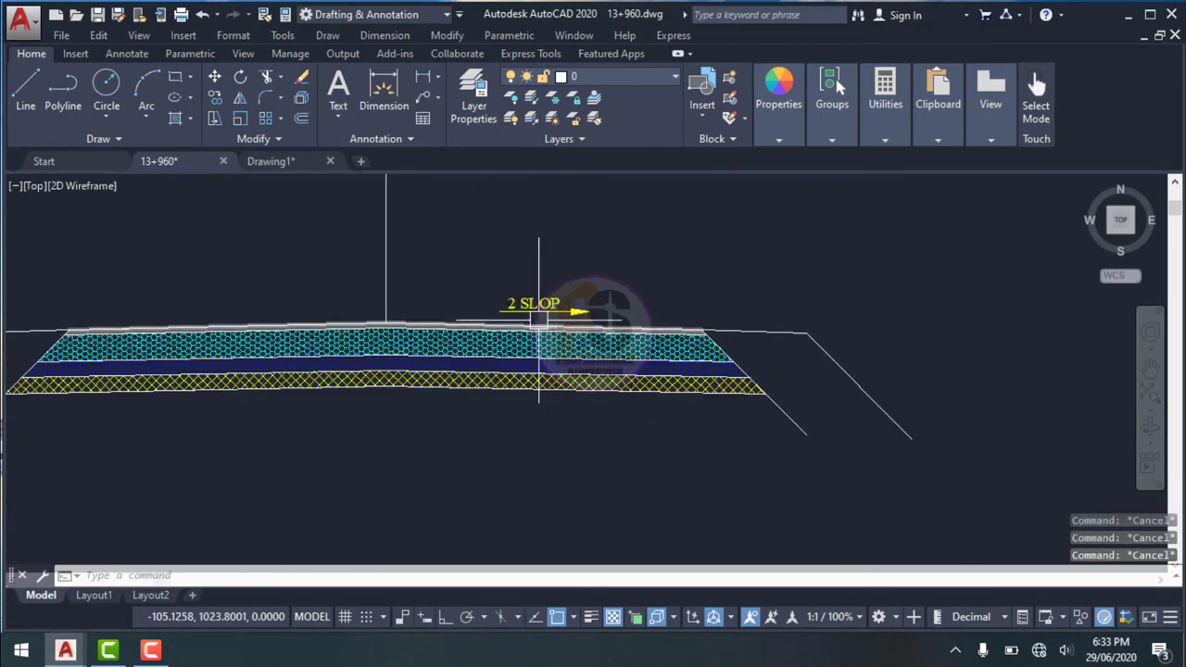
scroll(532, 324, up, 2)
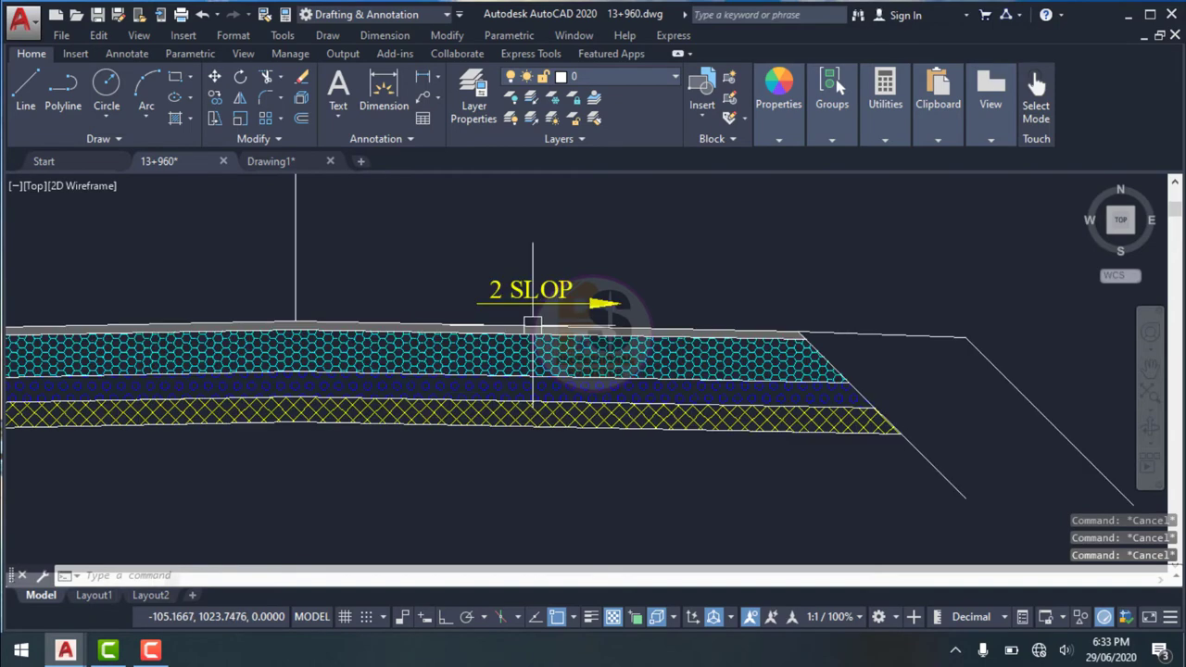
scroll(569, 314, down, 3)
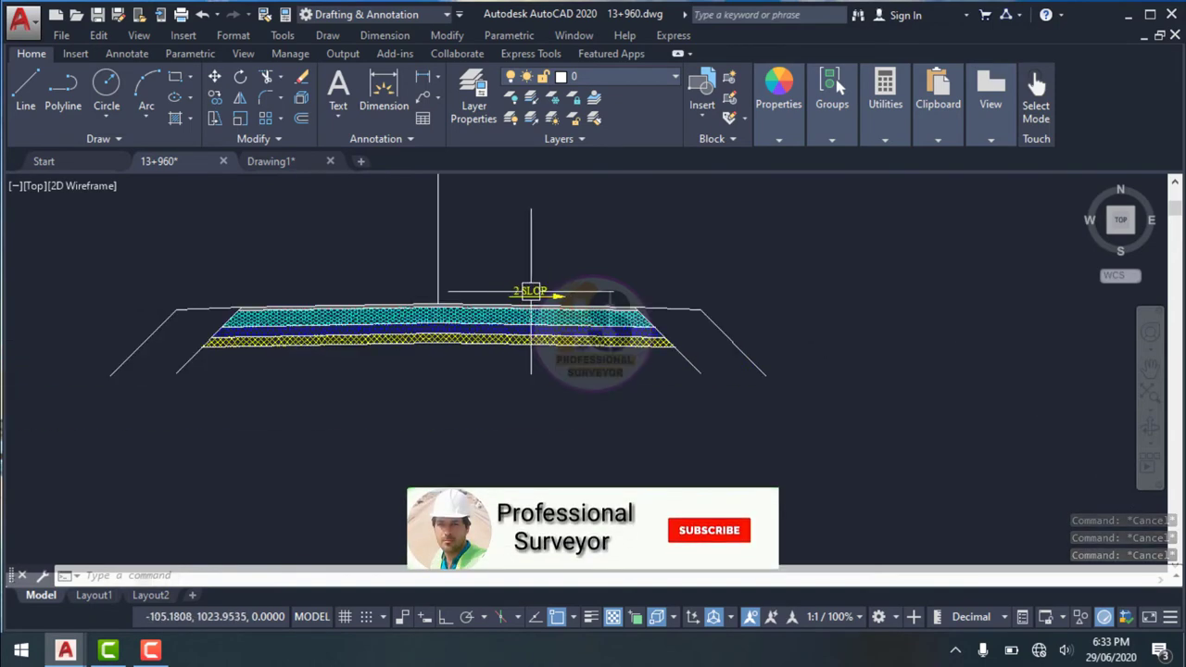
middle_drag(588, 269, 588, 389)
- Mirror the 2 SLOP text and arrow about the vertical centreline, keeping the original
text(mi)
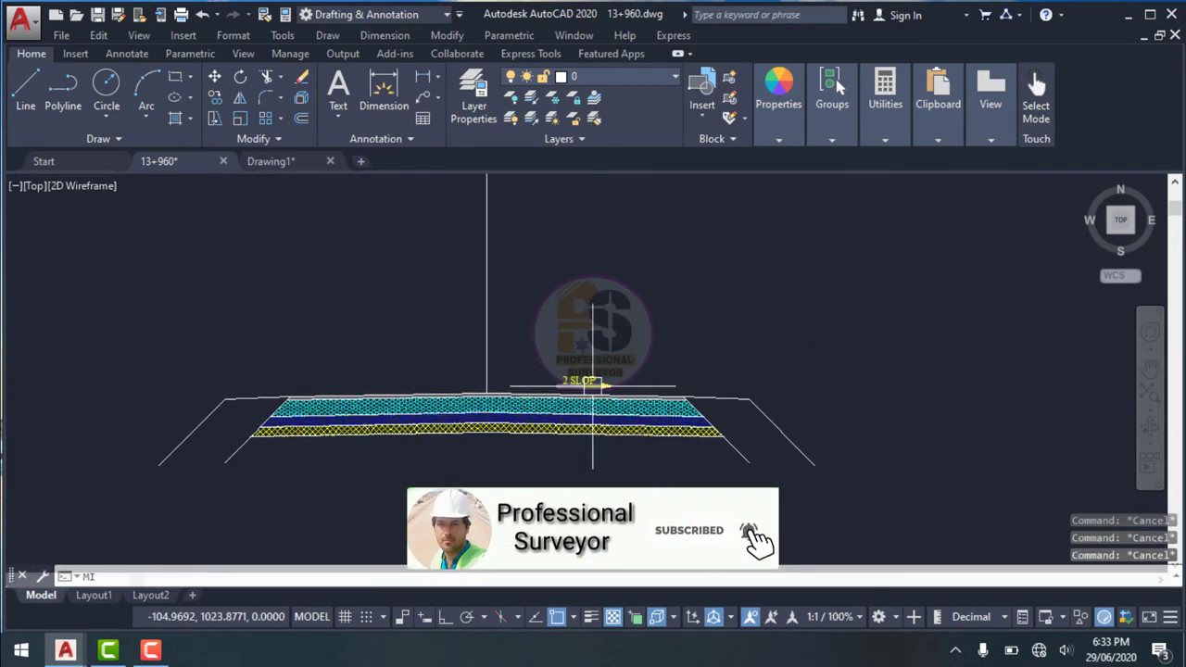
key(Return)
scroll(591, 375, up, 4)
click(635, 307)
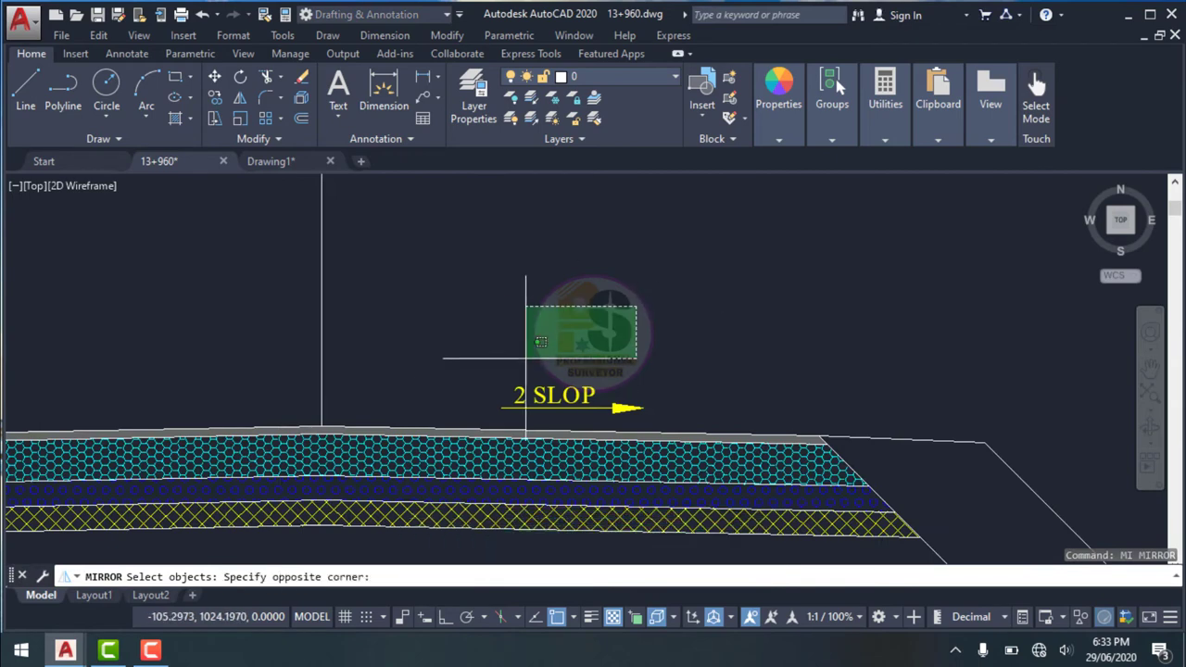
click(471, 405)
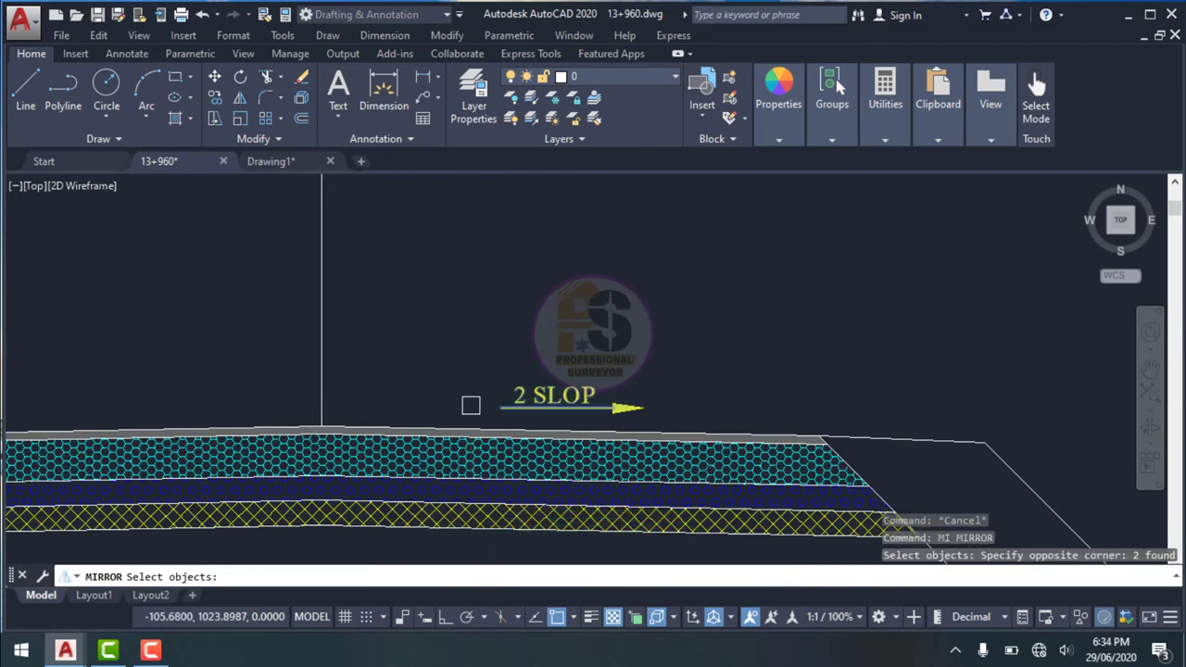
click(321, 428)
scroll(383, 331, down, 3)
scroll(423, 344, down, 2)
scroll(416, 306, up, 2)
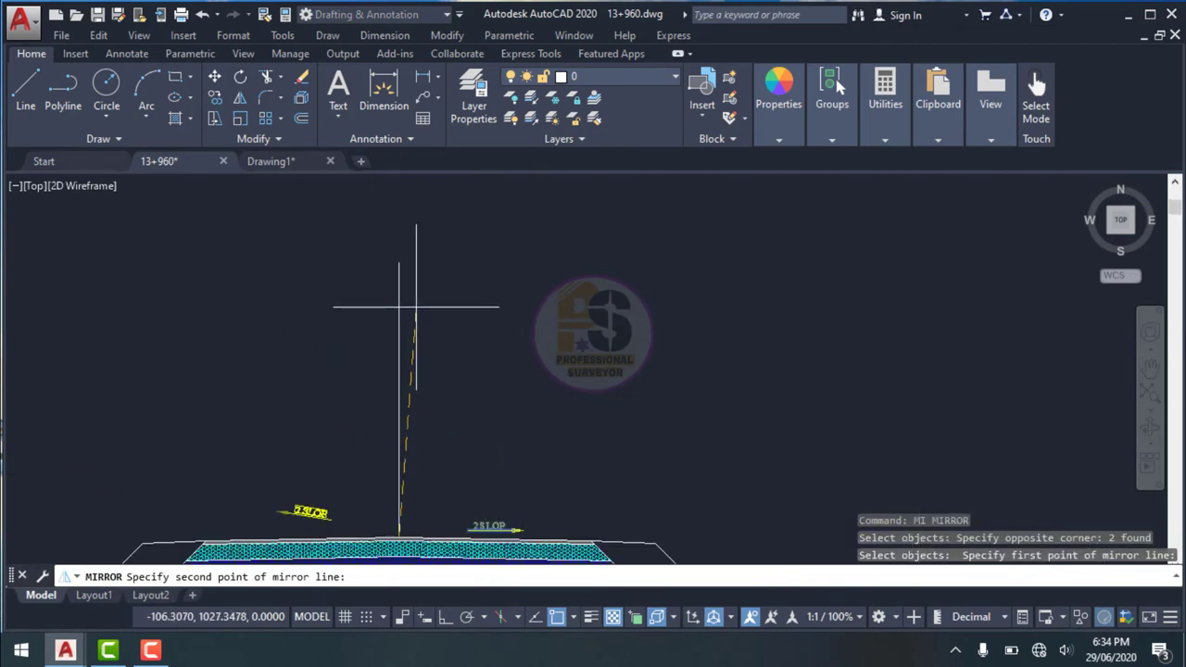
click(399, 262)
key(Return)
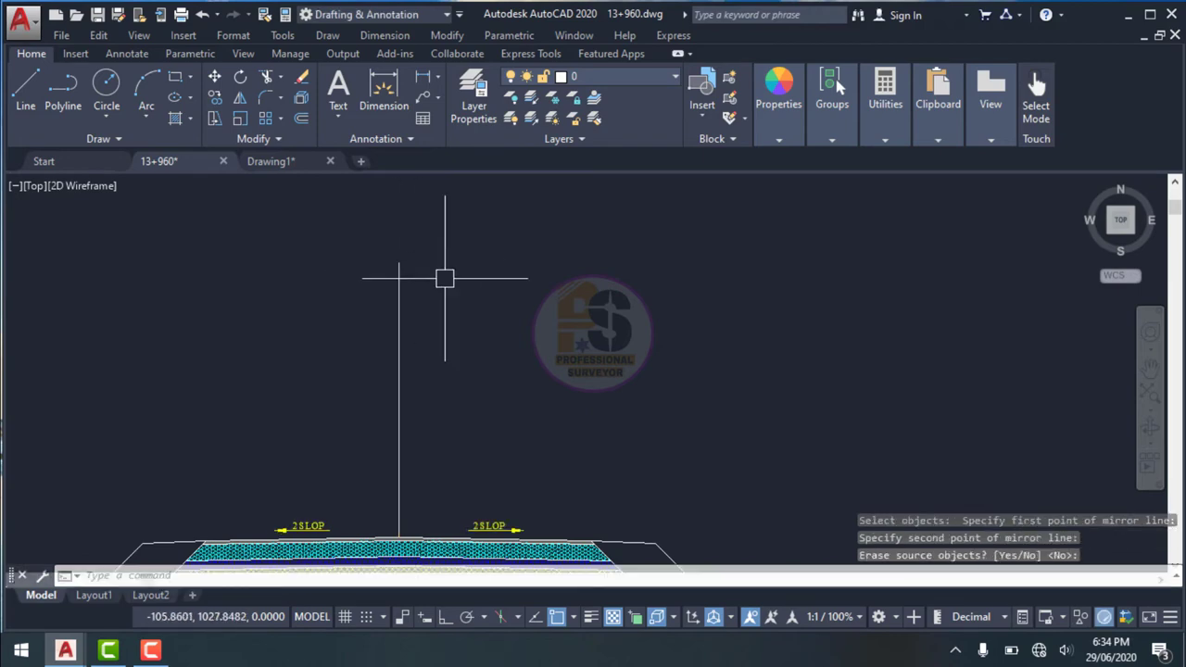
scroll(407, 343, down, 3)
scroll(459, 406, up, 4)
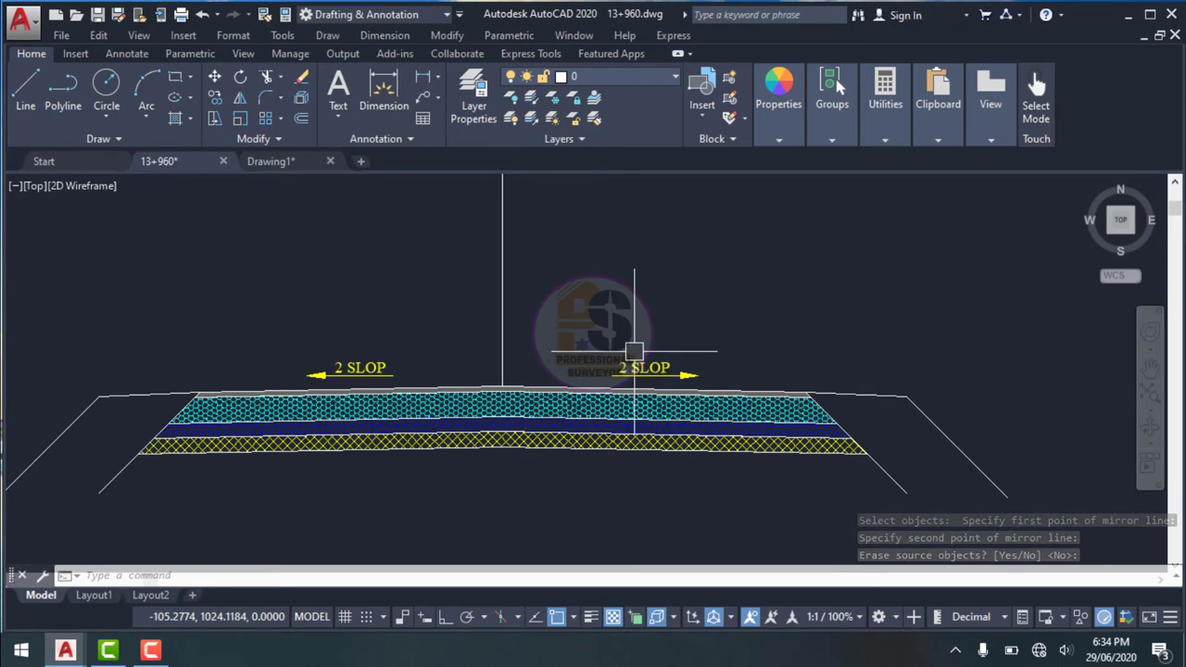
scroll(616, 350, down, 4)
scroll(593, 323, up, 4)
- Clear leftover prompts and start the COPY command with CO
key(Escape)
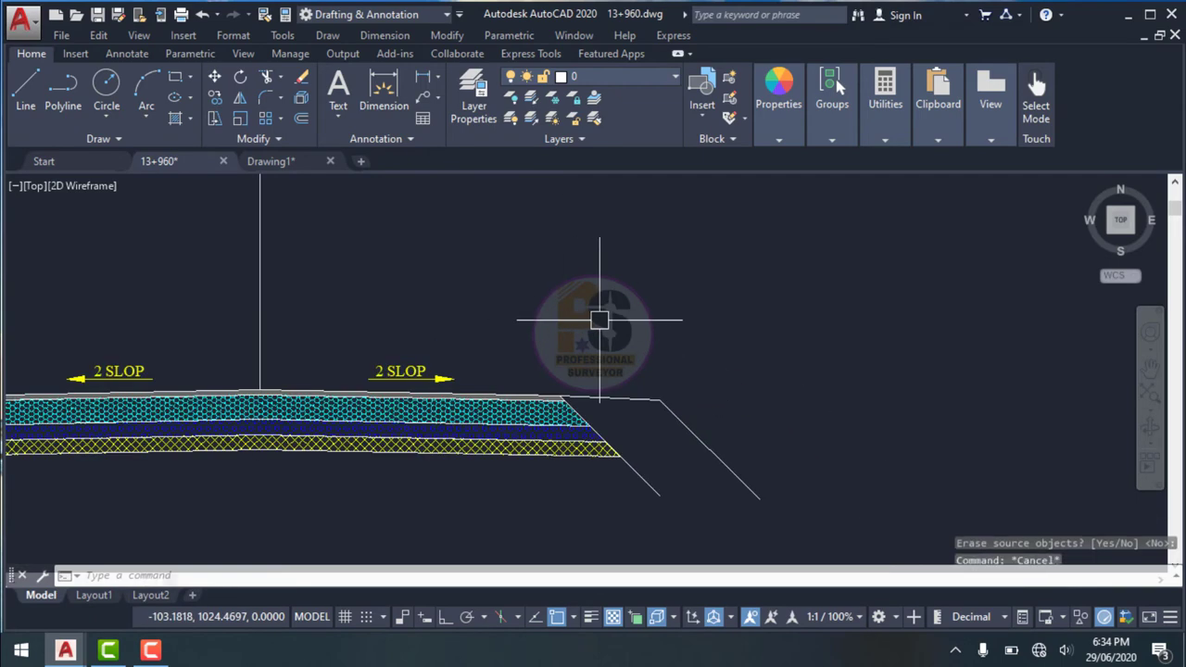
key(Escape)
text(co)
key(Return)
- Copy the 2 SLOP label and arrow outward over the right shoulder
scroll(487, 376, up, 4)
click(476, 312)
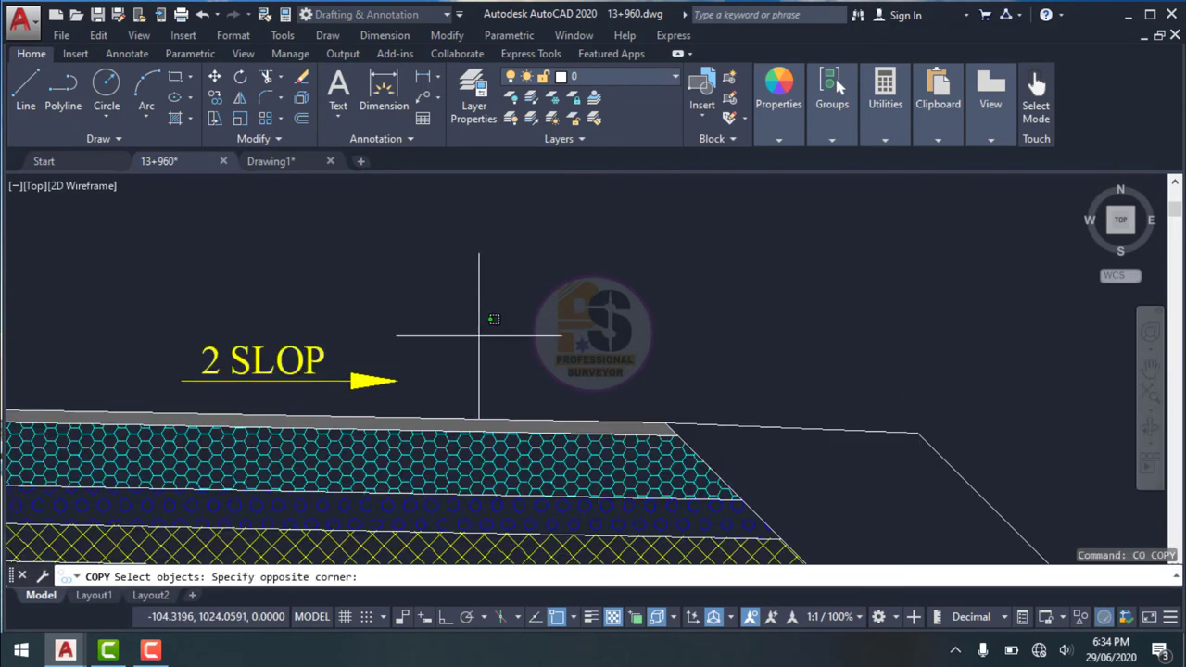
click(223, 386)
key(Return)
click(181, 380)
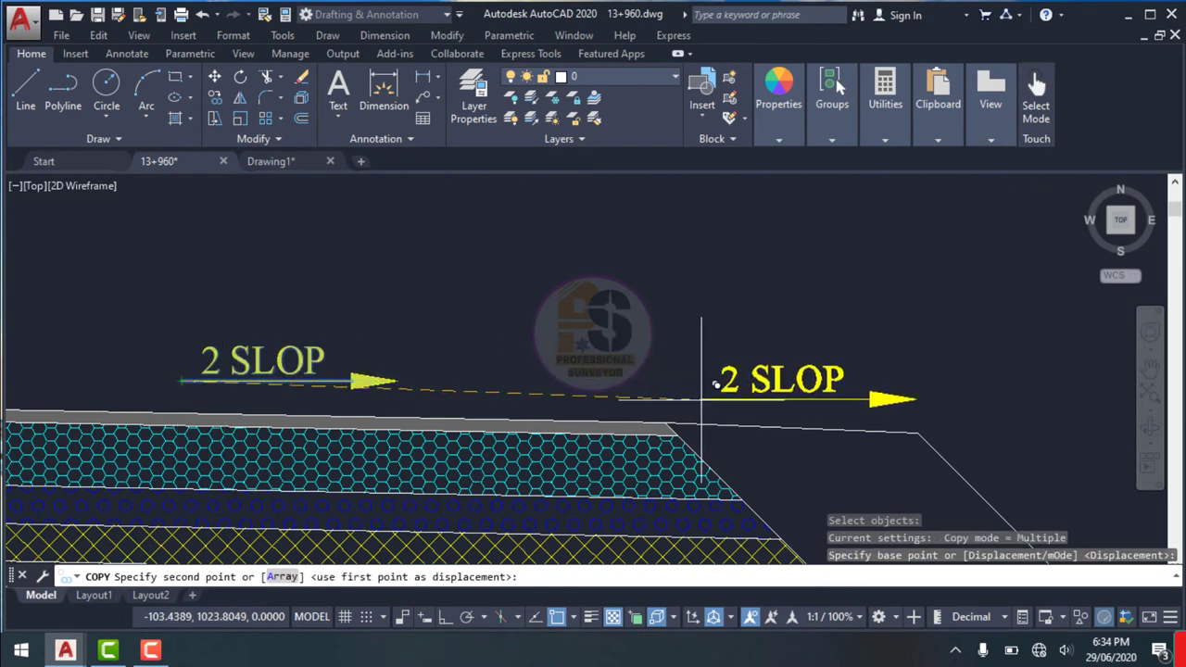
click(670, 379)
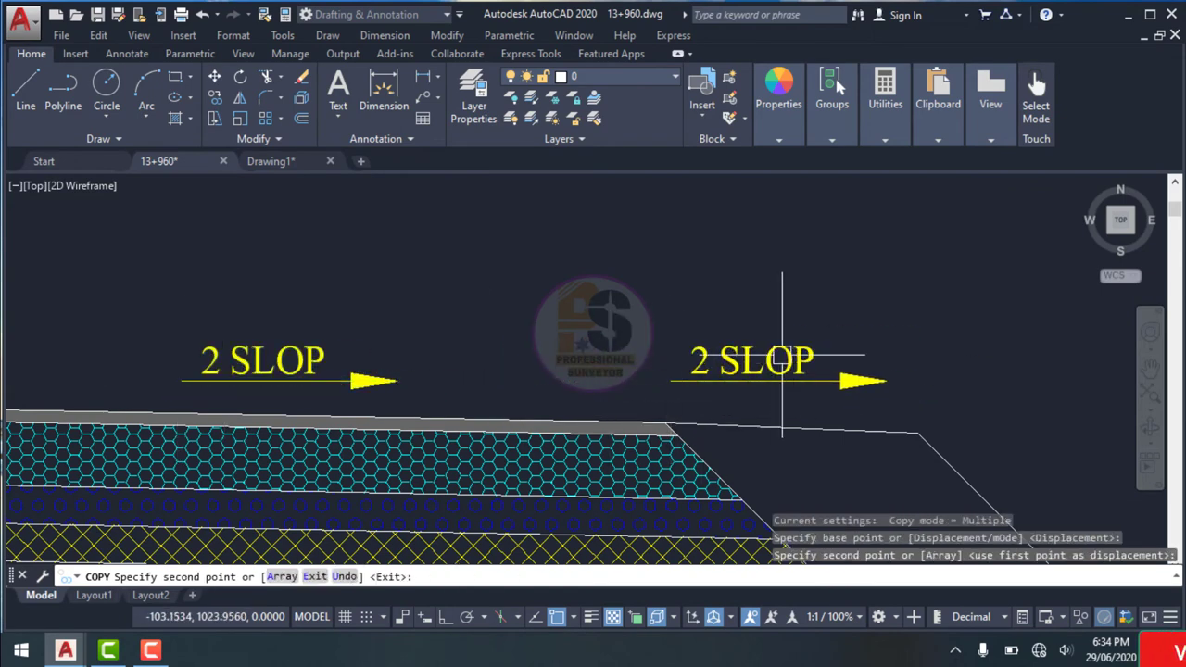
key(Escape)
scroll(714, 397, down, 1)
scroll(495, 370, down, 4)
scroll(702, 350, up, 5)
- Edit the copied label to read 4% SLOP and widen its box to one line
click(705, 354)
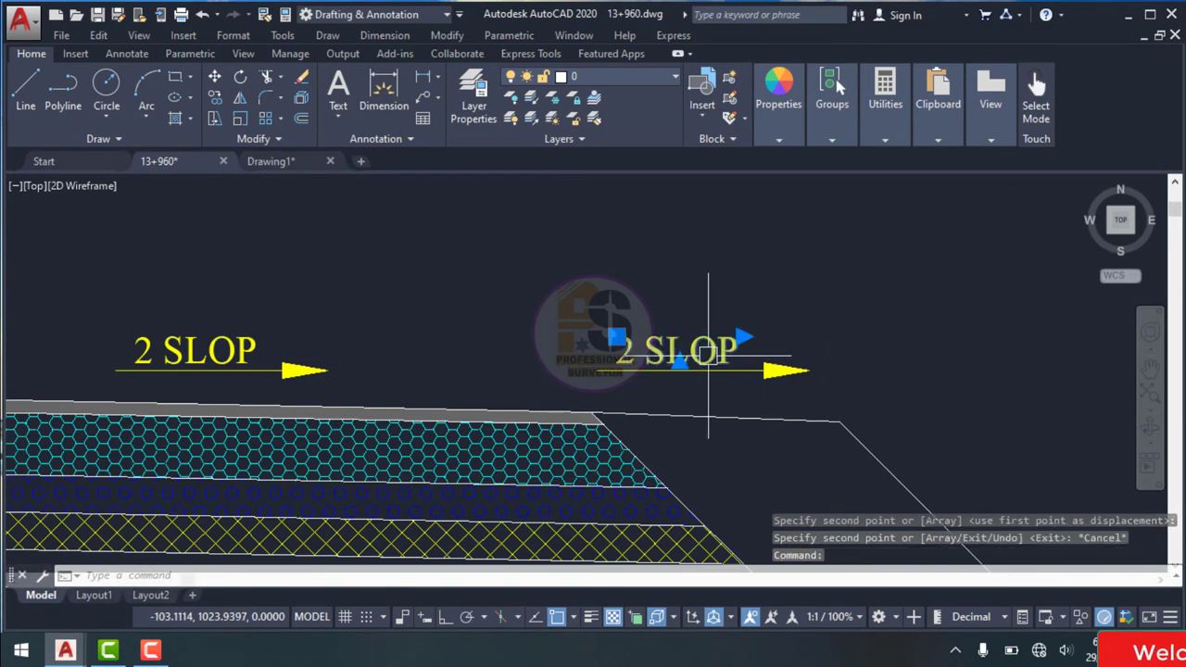
double_click(705, 354)
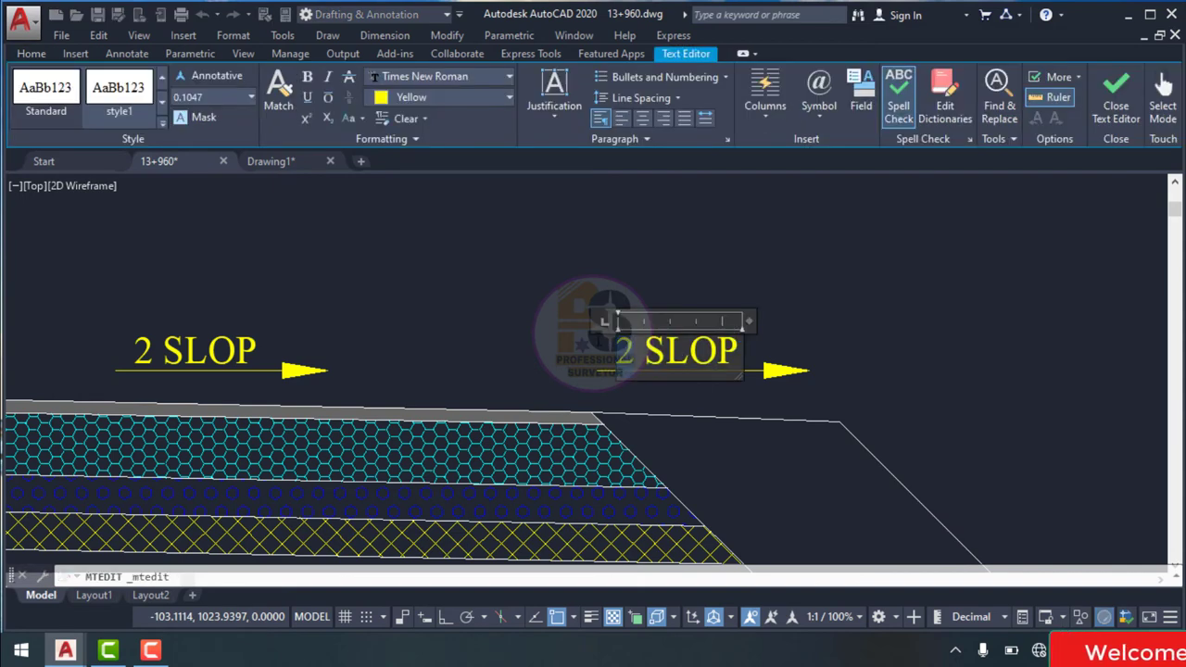
text(4)
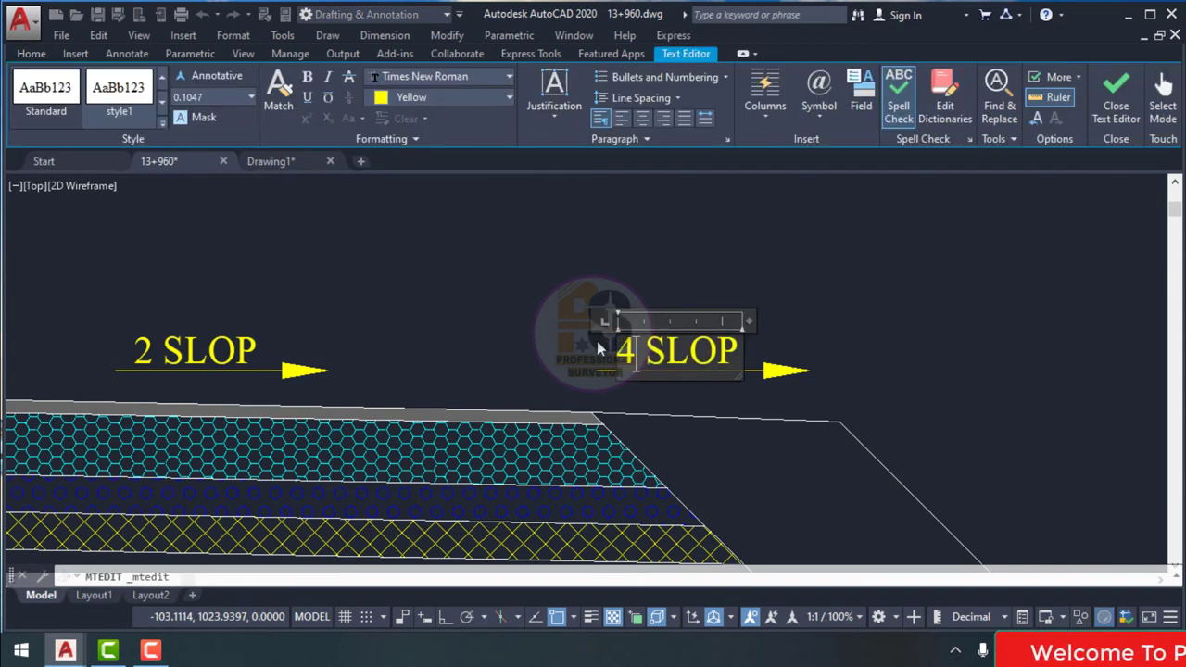
text(%)
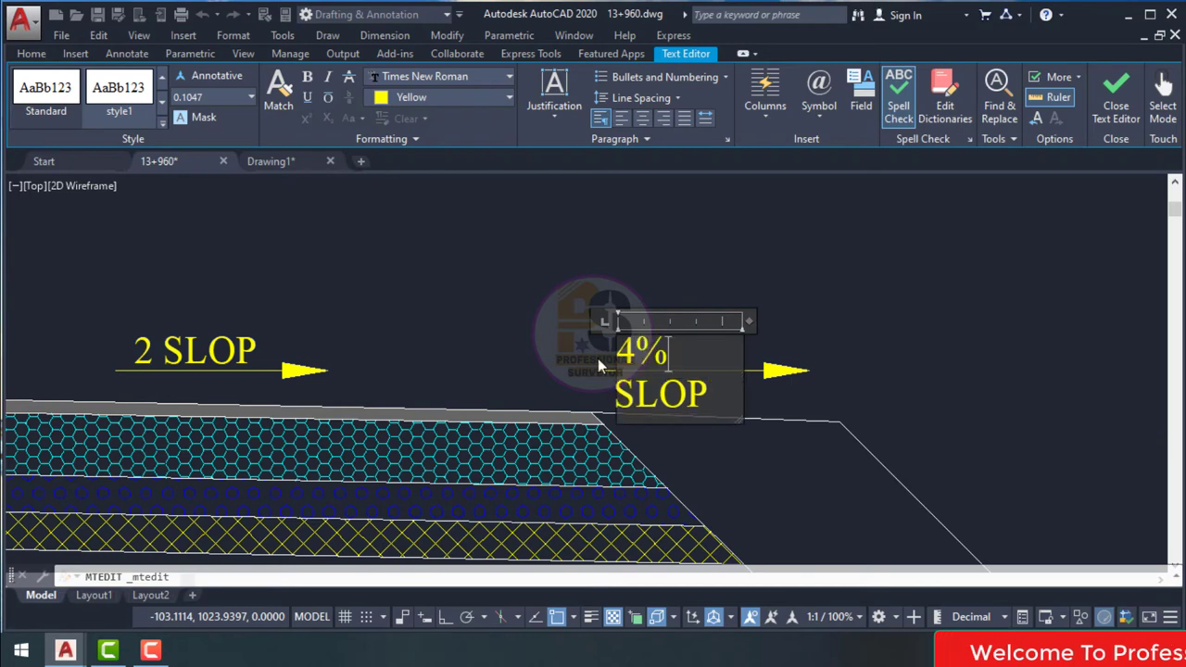
drag(748, 322, 794, 321)
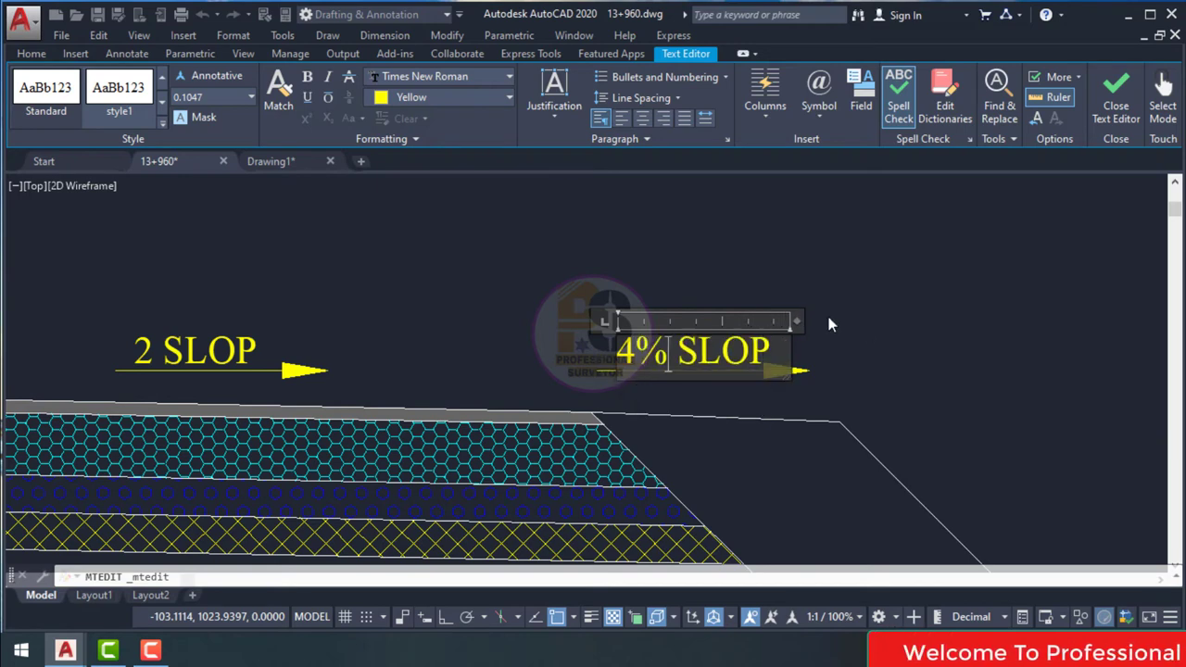
key(Escape)
- Change the inner carriageway label to 2% SLOP and widen its box to one line
scroll(682, 366, down, 3)
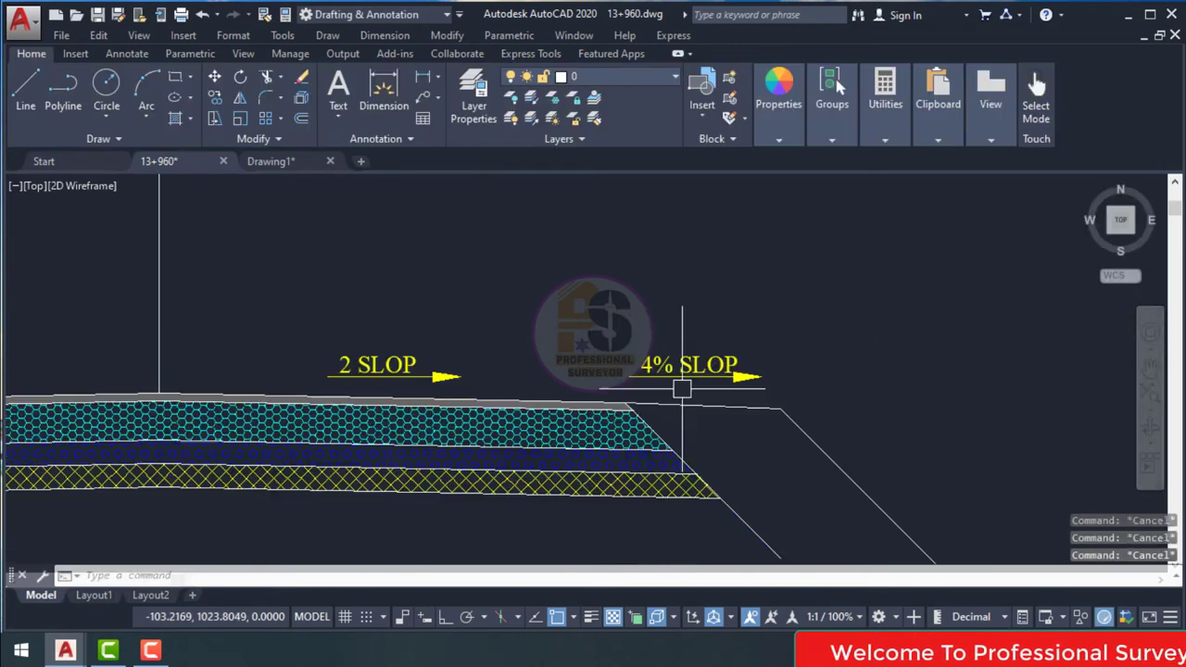
scroll(328, 356, up, 4)
click(374, 355)
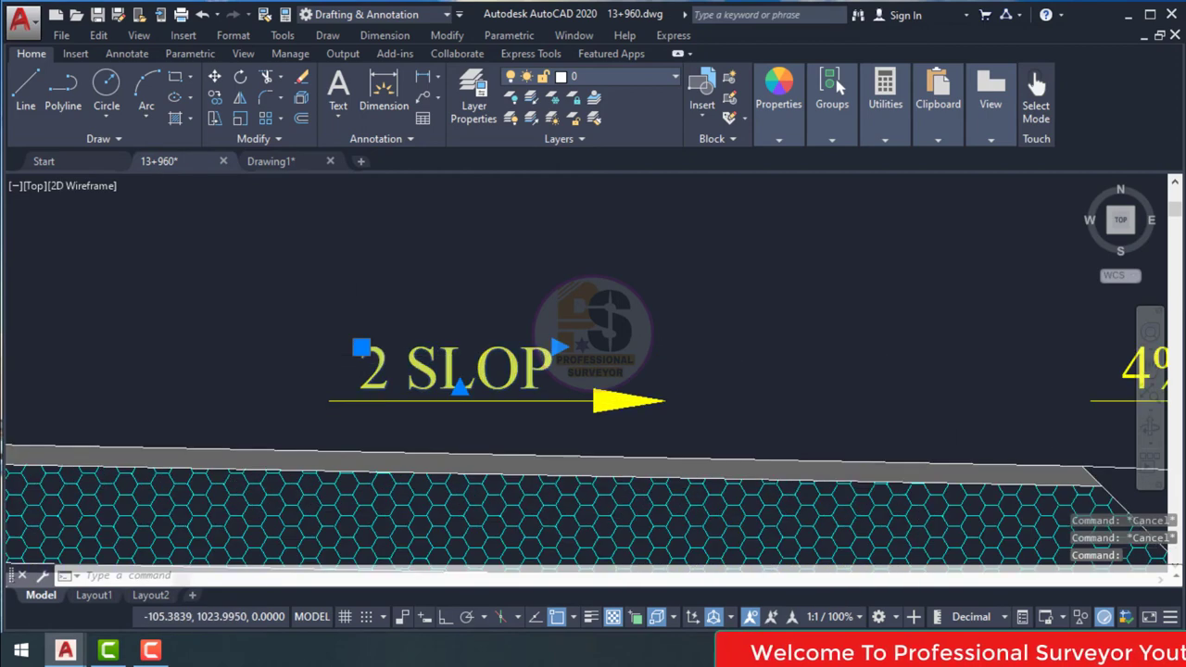
double_click(418, 368)
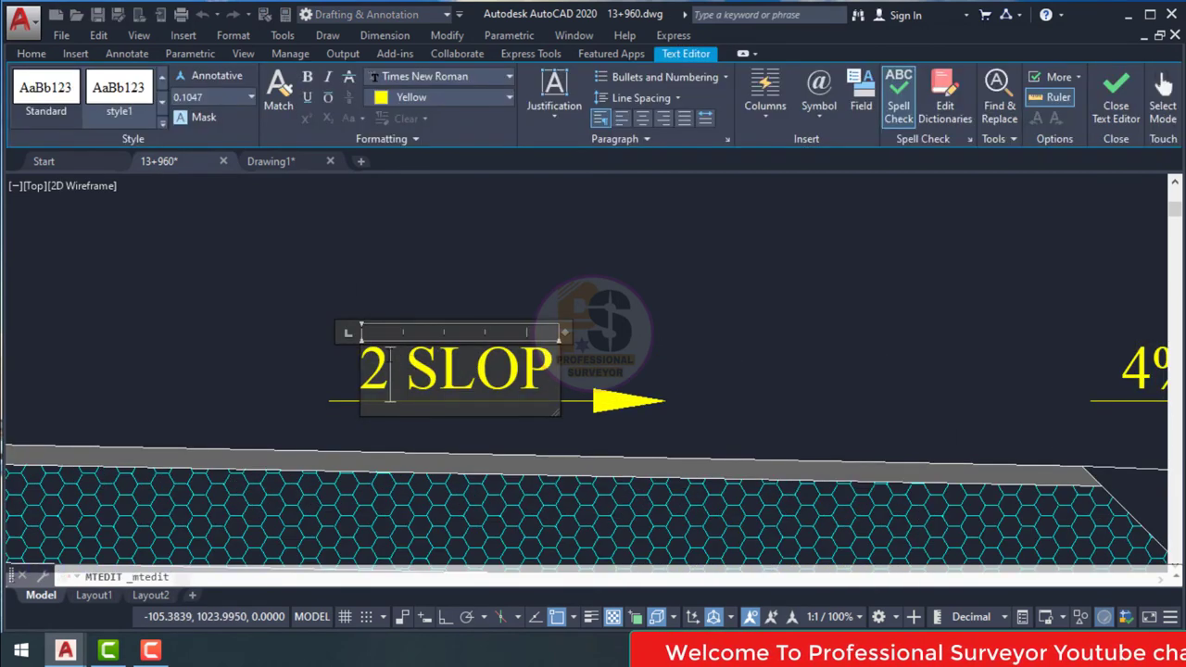
text(%)
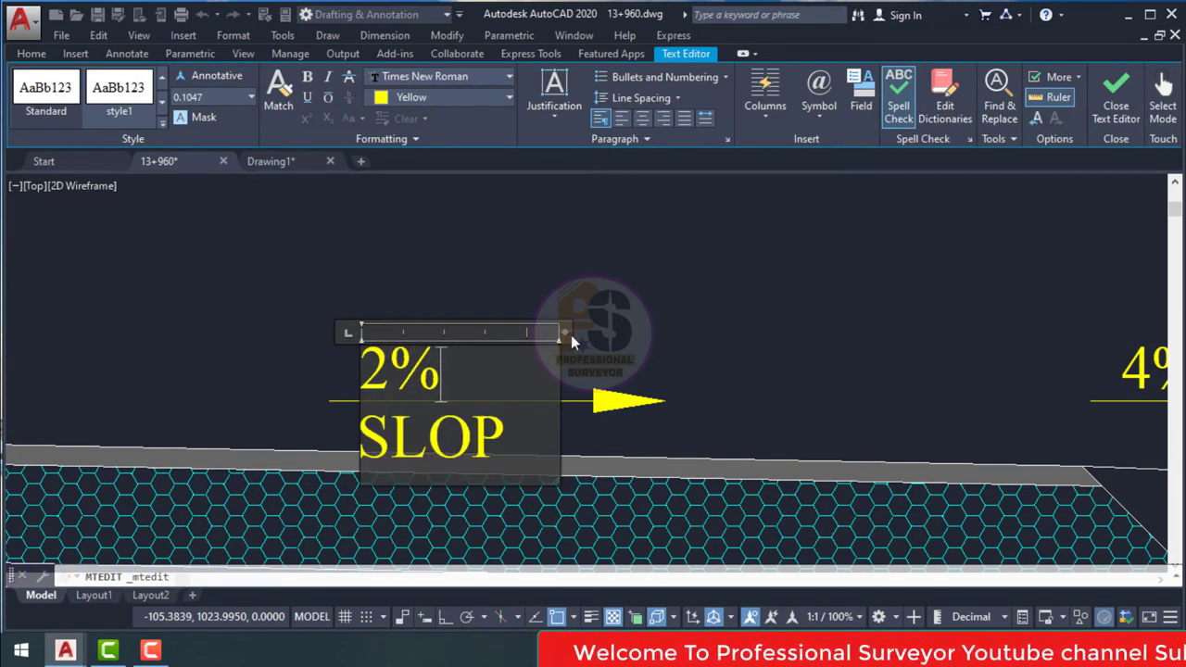
drag(570, 335, 622, 334)
click(686, 366)
scroll(686, 366, down, 1)
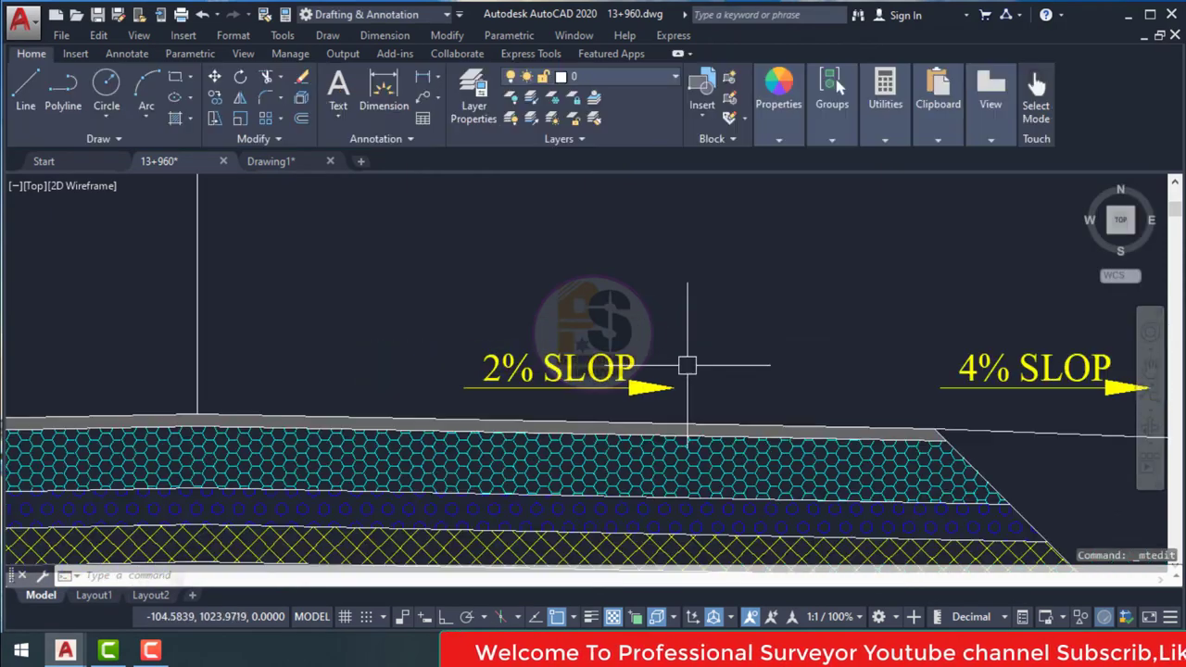
scroll(686, 366, down, 1)
text(m)
key(Return)
scroll(639, 361, up, 2)
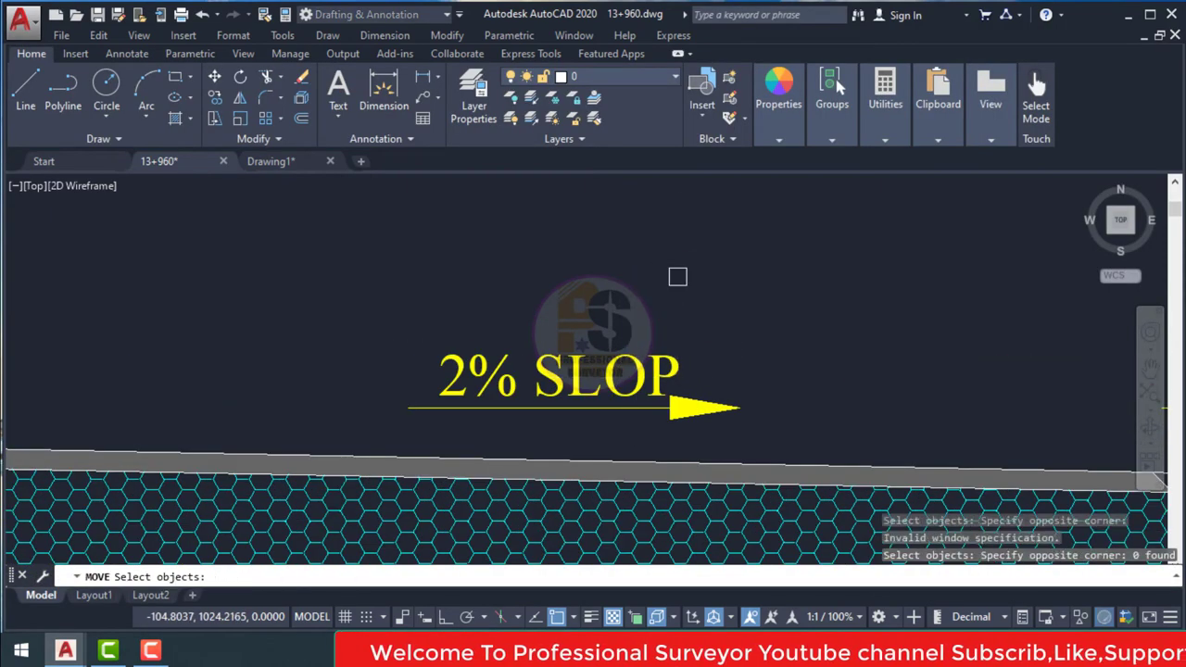
- Shift the 2% SLOP text slightly into place and delete the old left 2 SLOP label
click(568, 375)
key(Return)
click(648, 248)
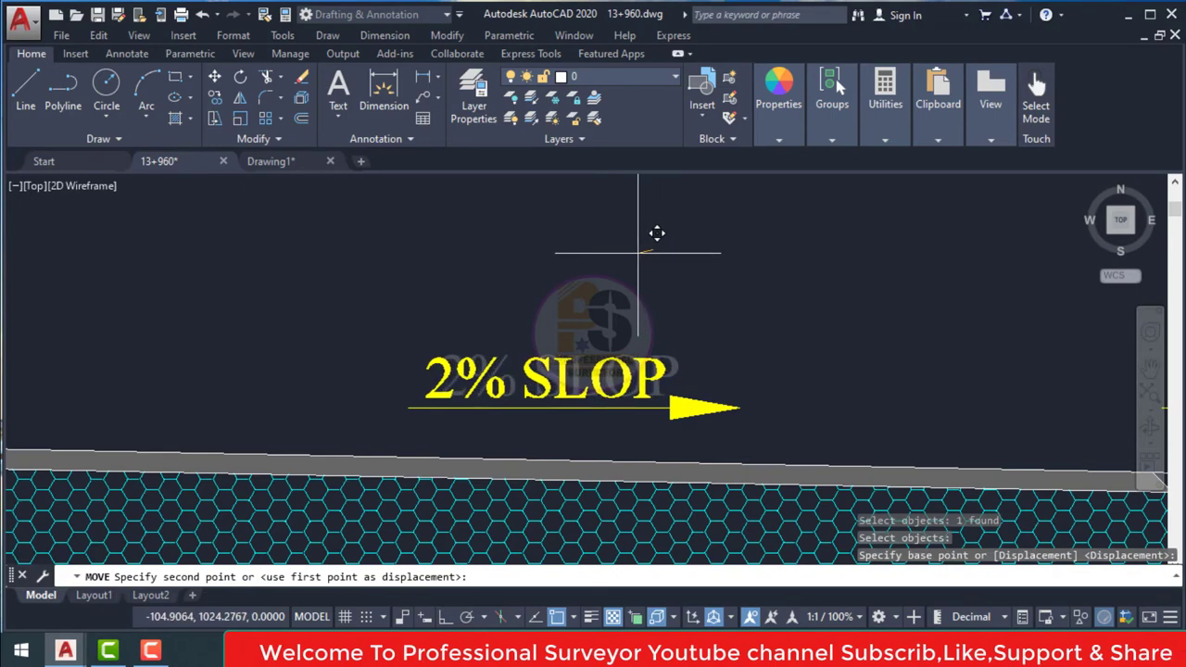
click(635, 252)
scroll(634, 252, down, 3)
scroll(505, 306, up, 2)
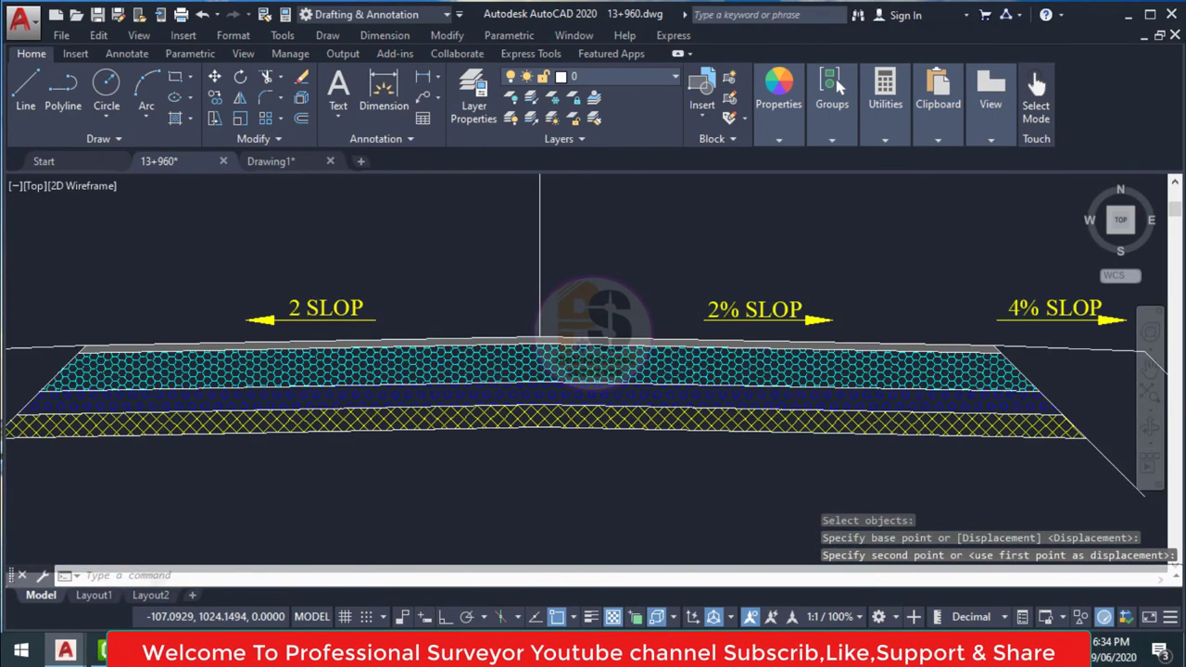
click(343, 329)
key(Delete)
- Mirror the 2% SLOP text and arrow across the road centreline, keeping the original
text(mi)
key(Return)
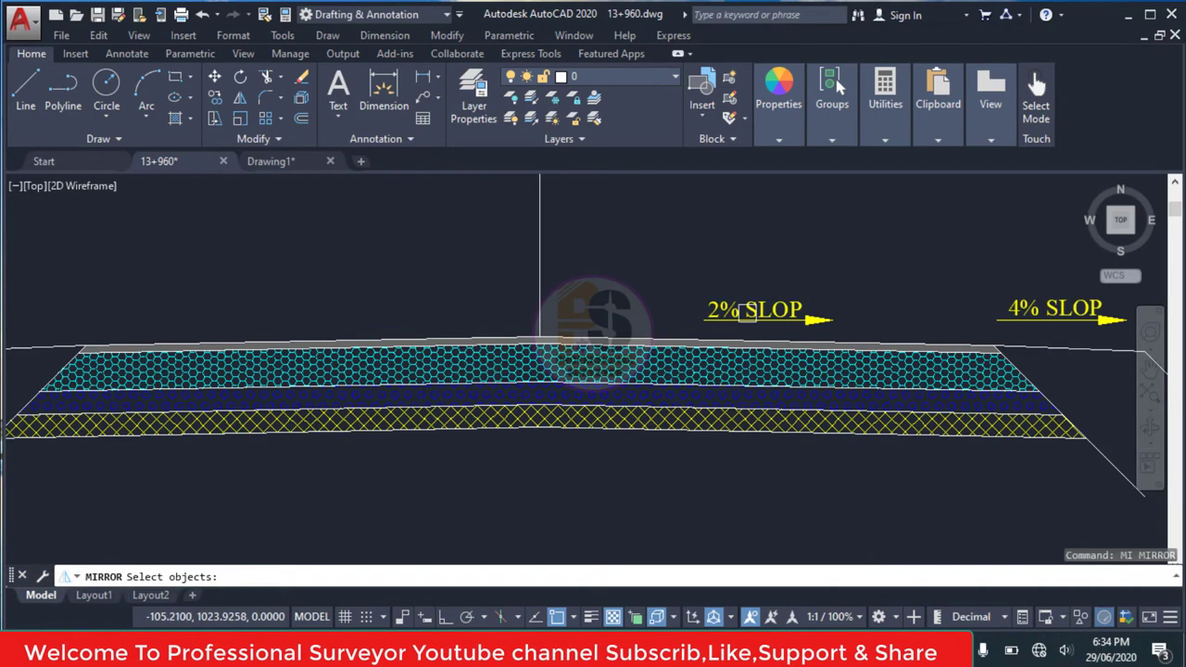
click(806, 265)
click(728, 322)
key(Return)
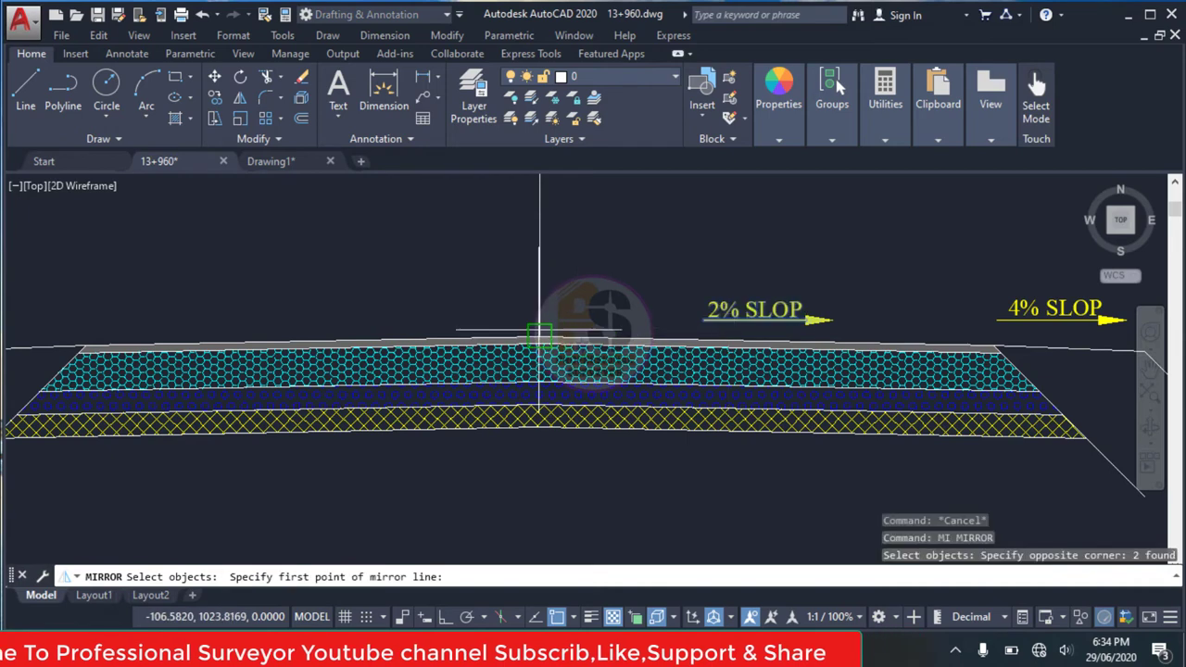
click(539, 335)
scroll(547, 278, down, 3)
middle_drag(509, 186, 503, 286)
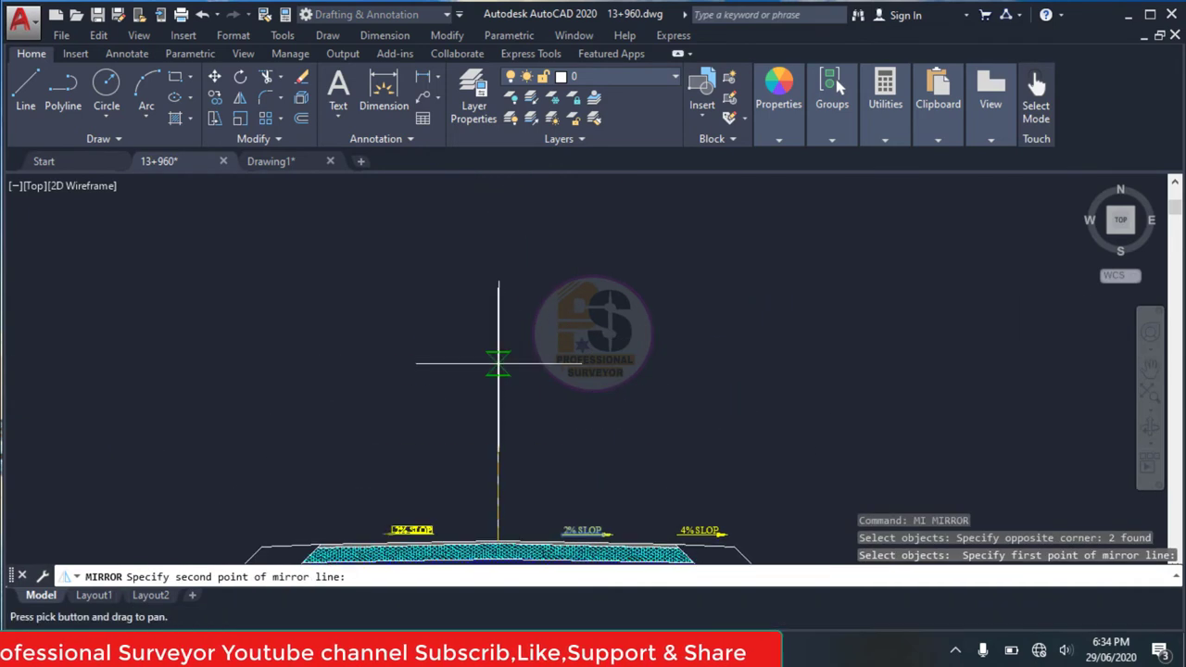
click(497, 288)
key(Return)
scroll(556, 315, up, 4)
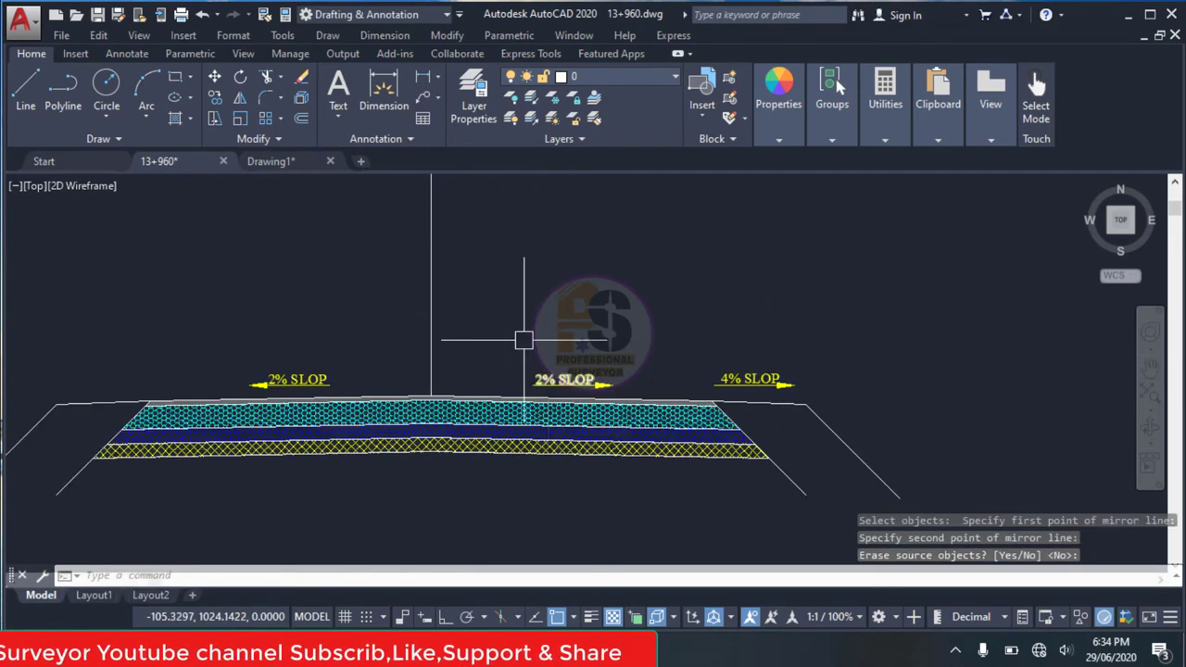
scroll(537, 306, up, 2)
key(Escape)
key(Escape)
- Adjust the zoom and start another MOVE command with M
scroll(741, 277, down, 2)
scroll(756, 250, up, 2)
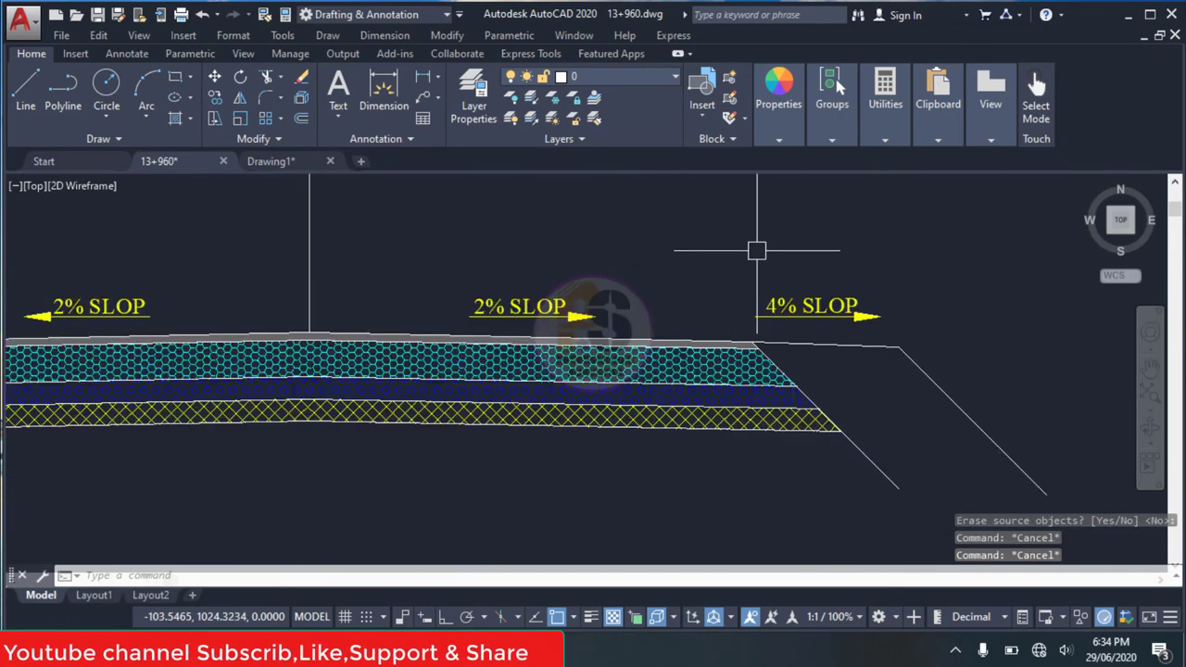
scroll(755, 250, up, 1)
text(m)
key(Return)
- Begin moving the 4% SLOP label and arrow, then cancel the move
click(892, 305)
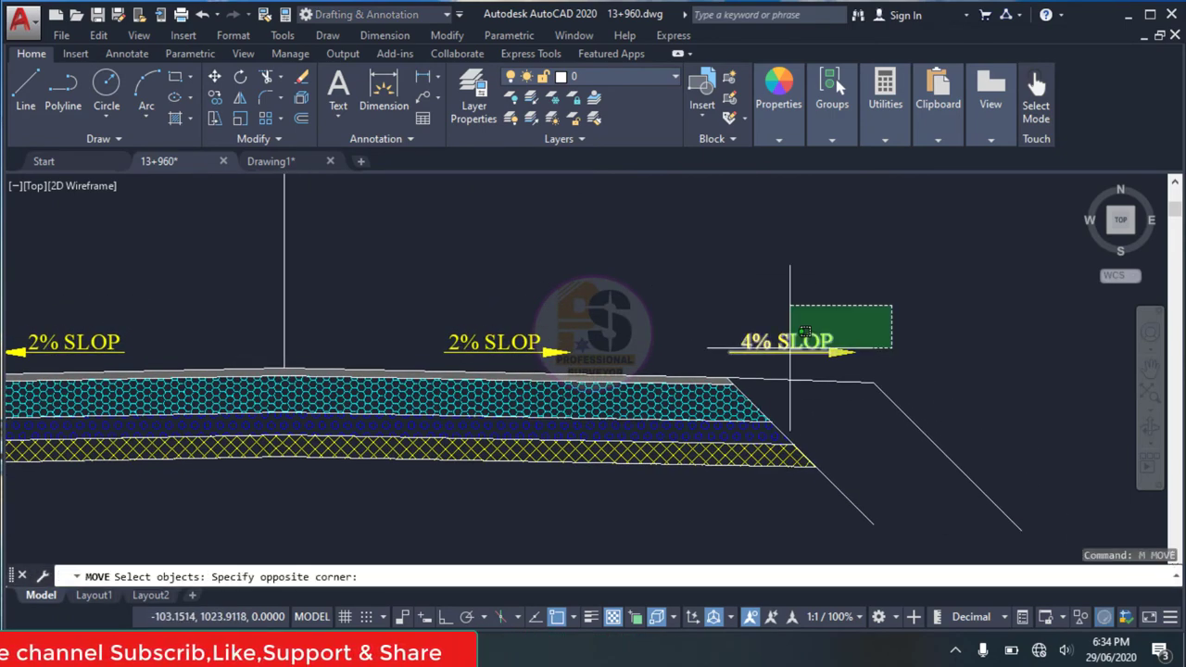
click(790, 347)
key(Return)
click(809, 329)
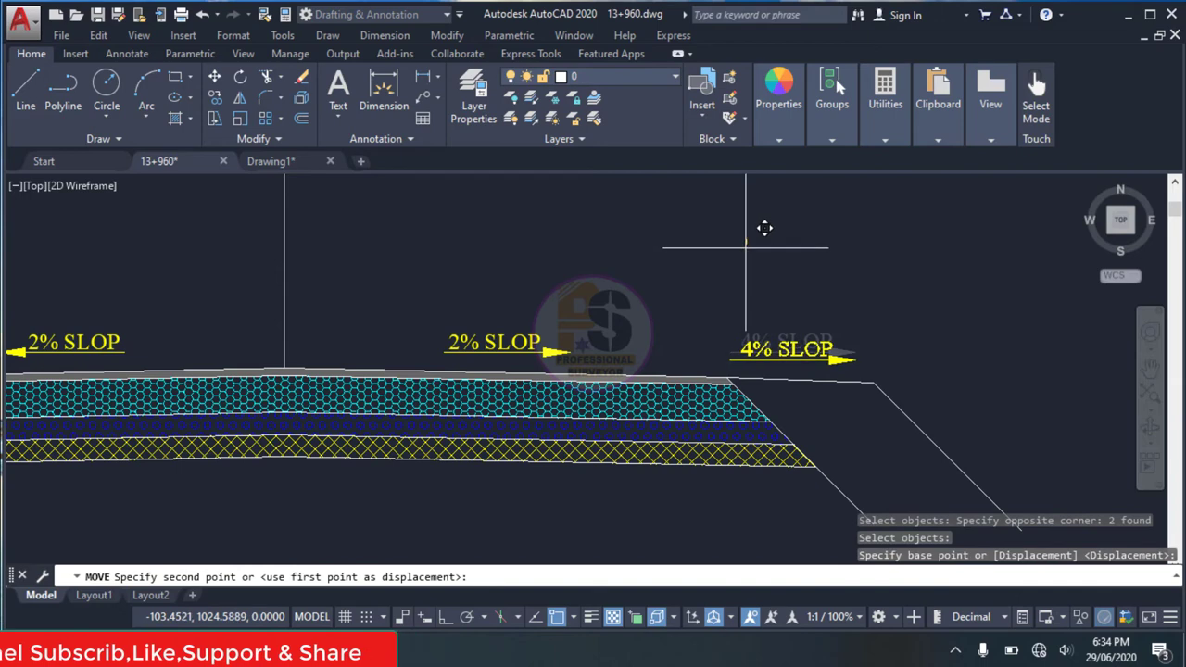
key(Escape)
key(Escape)
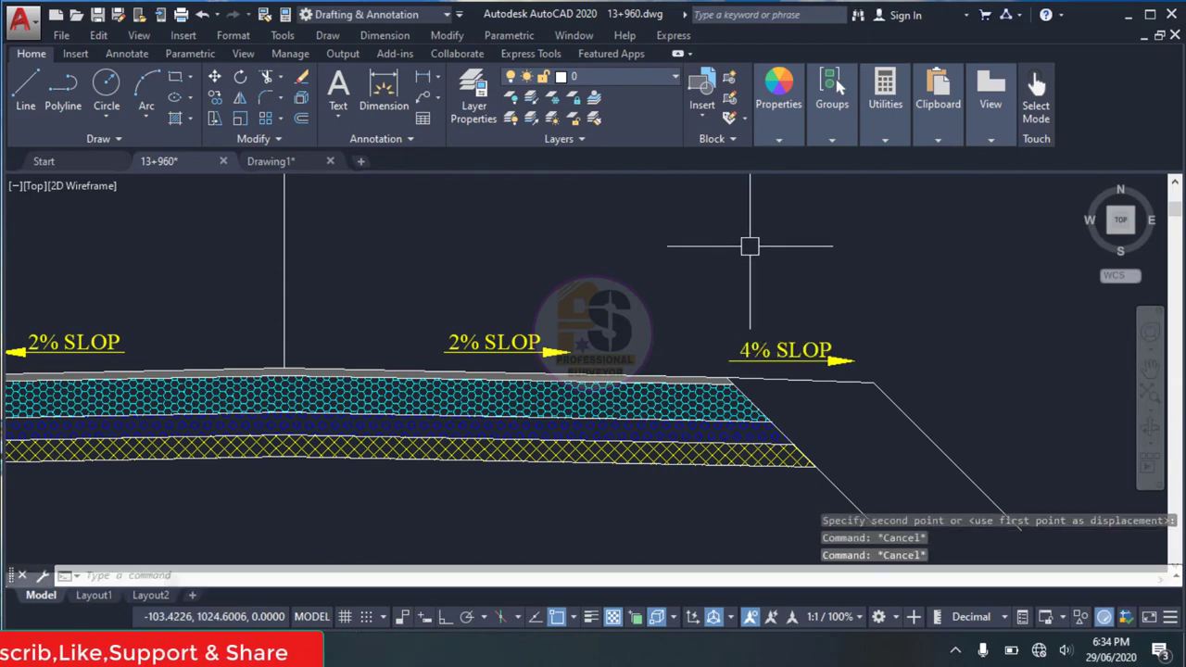
- Mirror the 4% SLOP label and arrow across the centreline onto the left shoulder, keeping the original
text(mi)
key(Return)
click(838, 289)
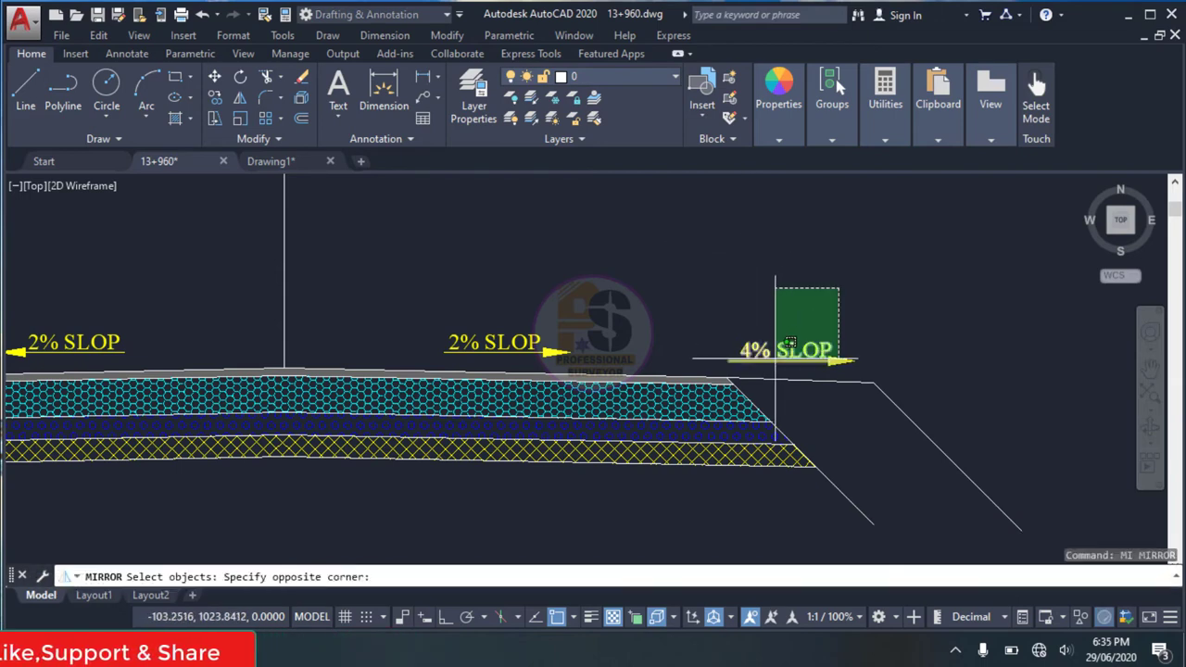
click(775, 359)
key(Return)
scroll(460, 375, down, 3)
scroll(514, 336, up, 4)
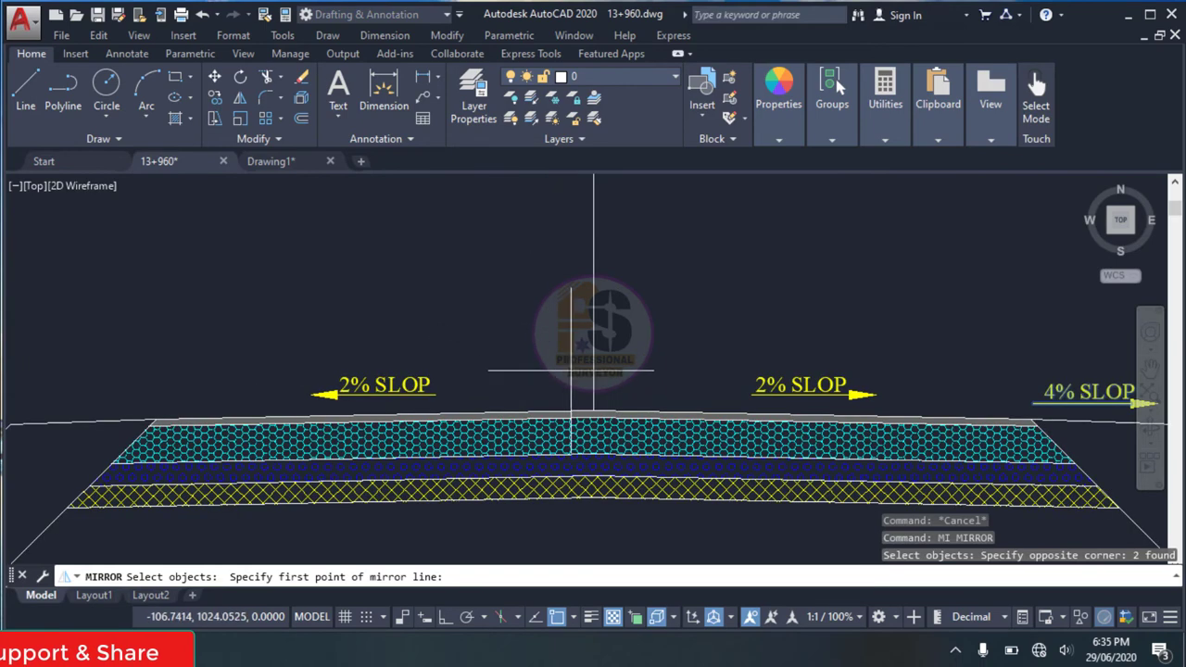
click(593, 410)
scroll(593, 410, down, 3)
middle_drag(608, 245, 569, 308)
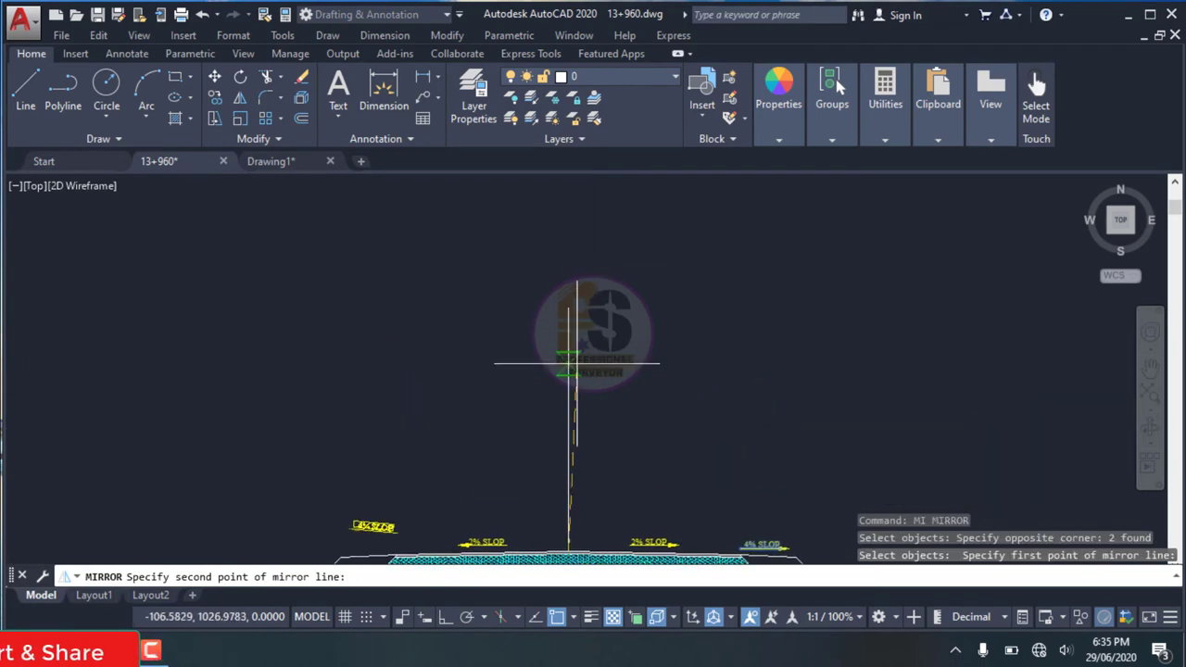
click(569, 308)
key(Return)
- Clear leftover commands and reframe the view on the whole road section
scroll(568, 311, down, 3)
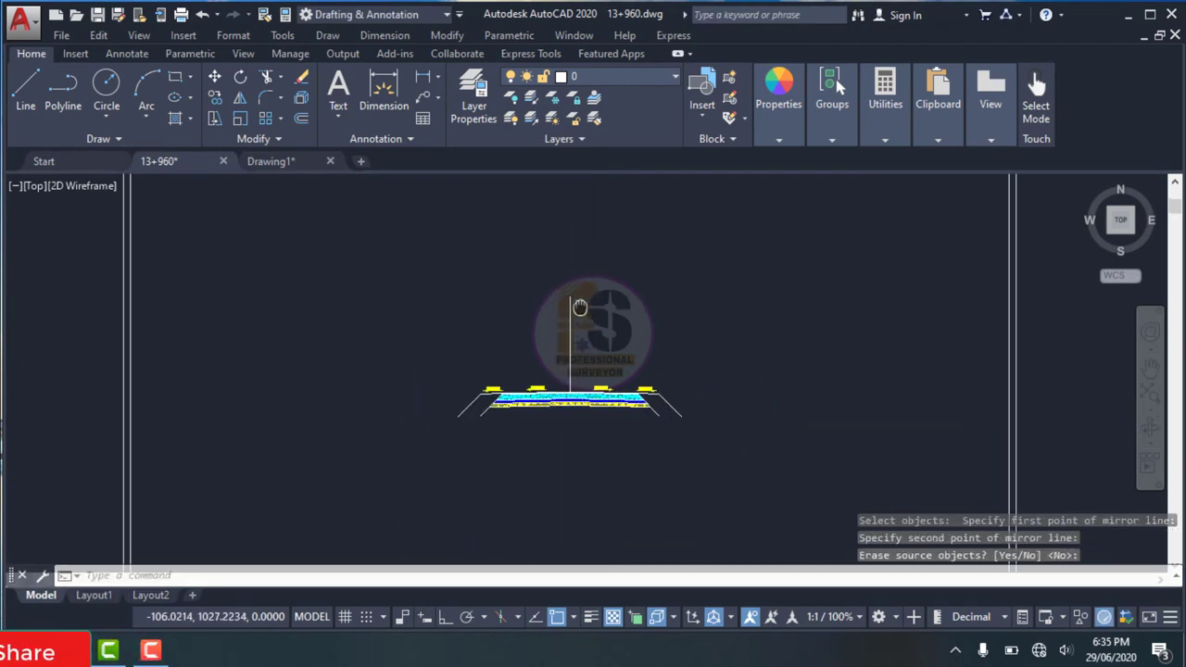
scroll(515, 320, up, 3)
scroll(524, 362, up, 2)
scroll(577, 257, up, 1)
key(Escape)
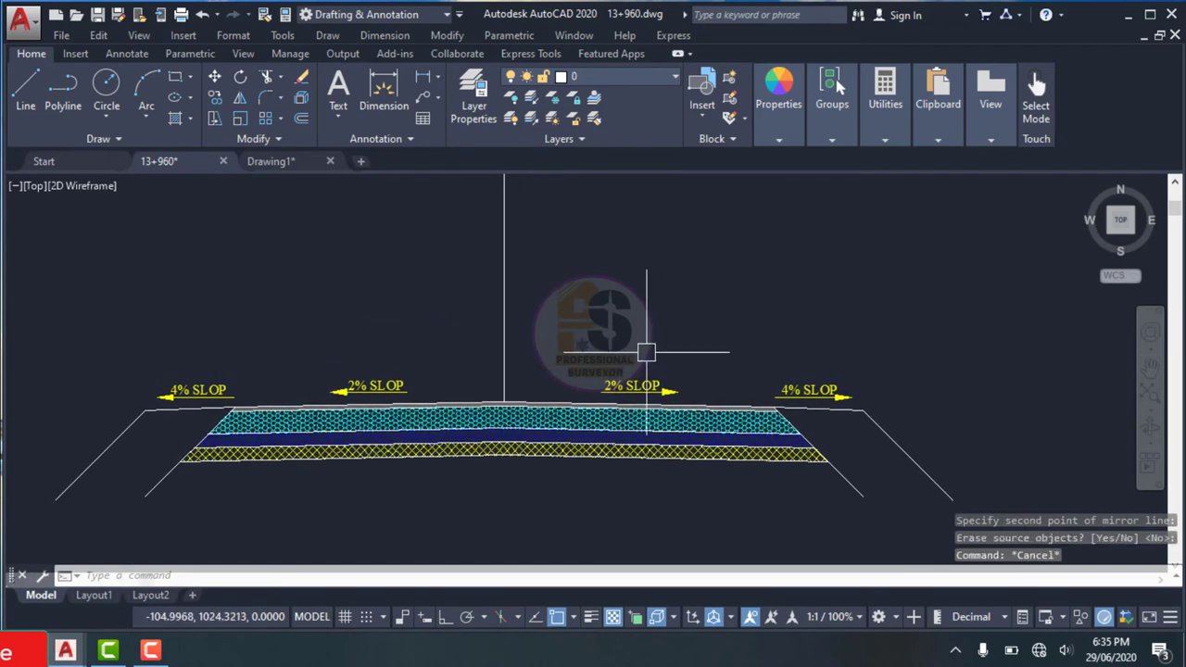
key(Escape)
key(Escape)
scroll(657, 368, down, 4)
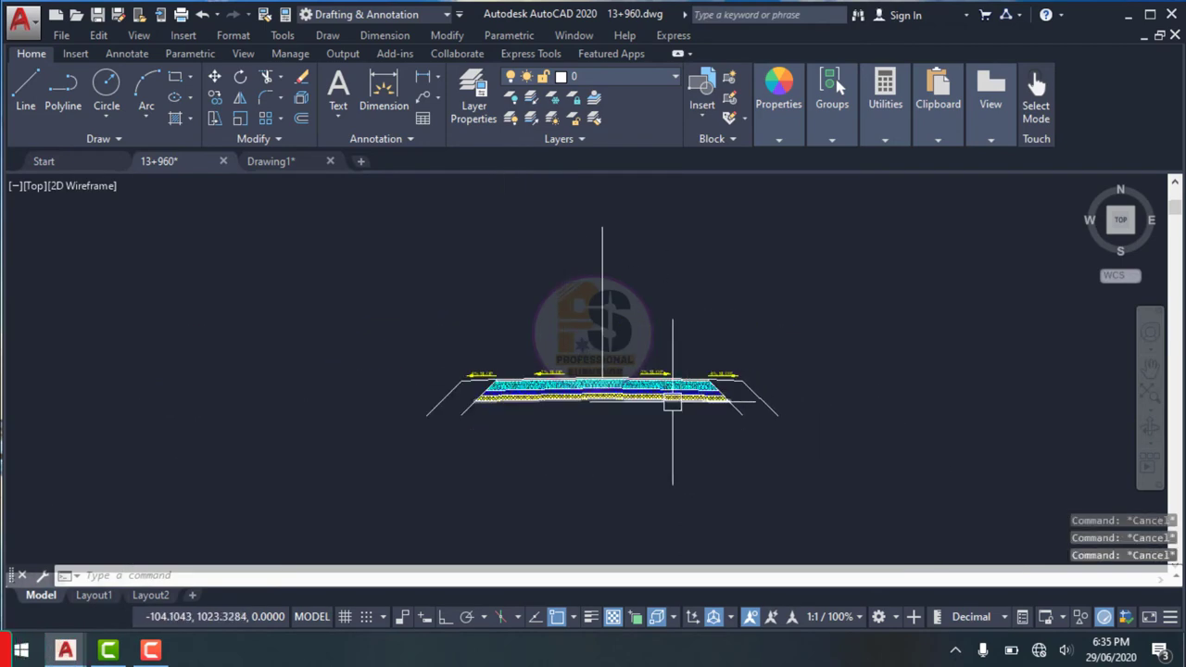
scroll(688, 335, up, 6)
scroll(648, 383, down, 2)
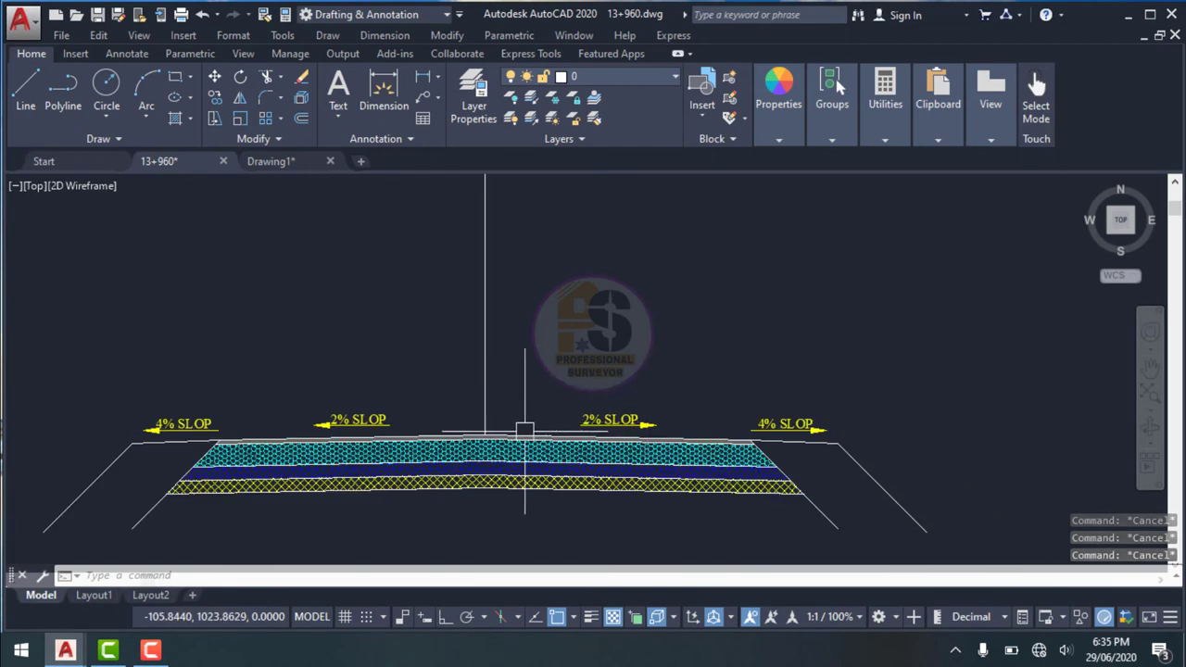
middle_drag(556, 330, 553, 356)
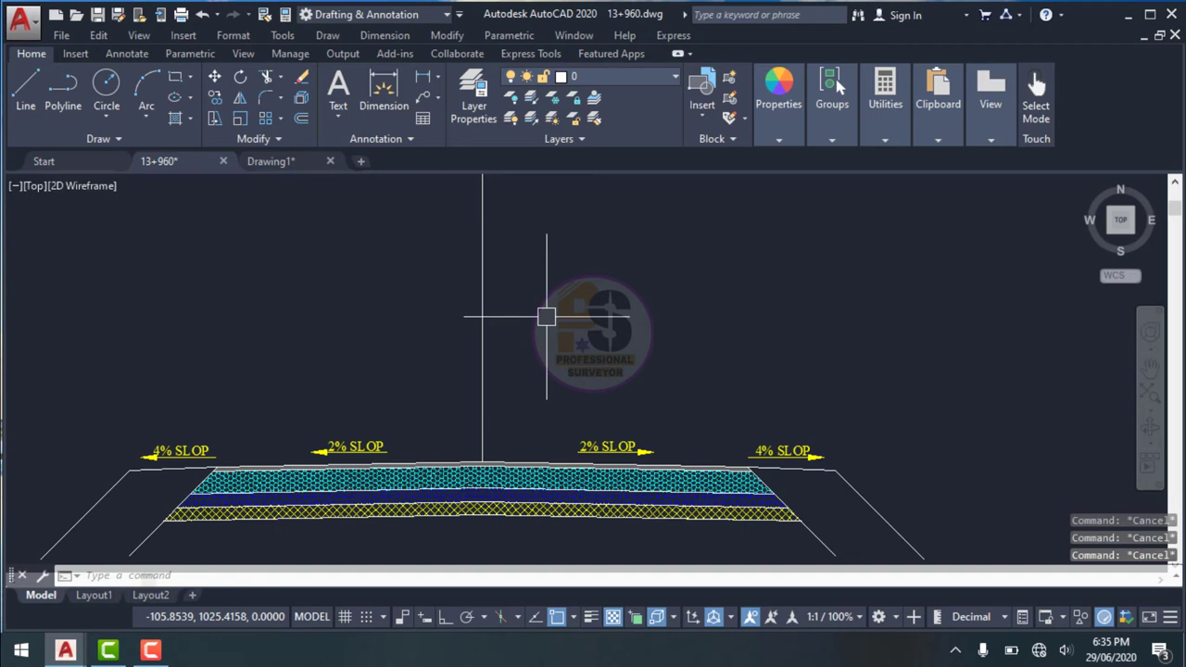
text(DA)
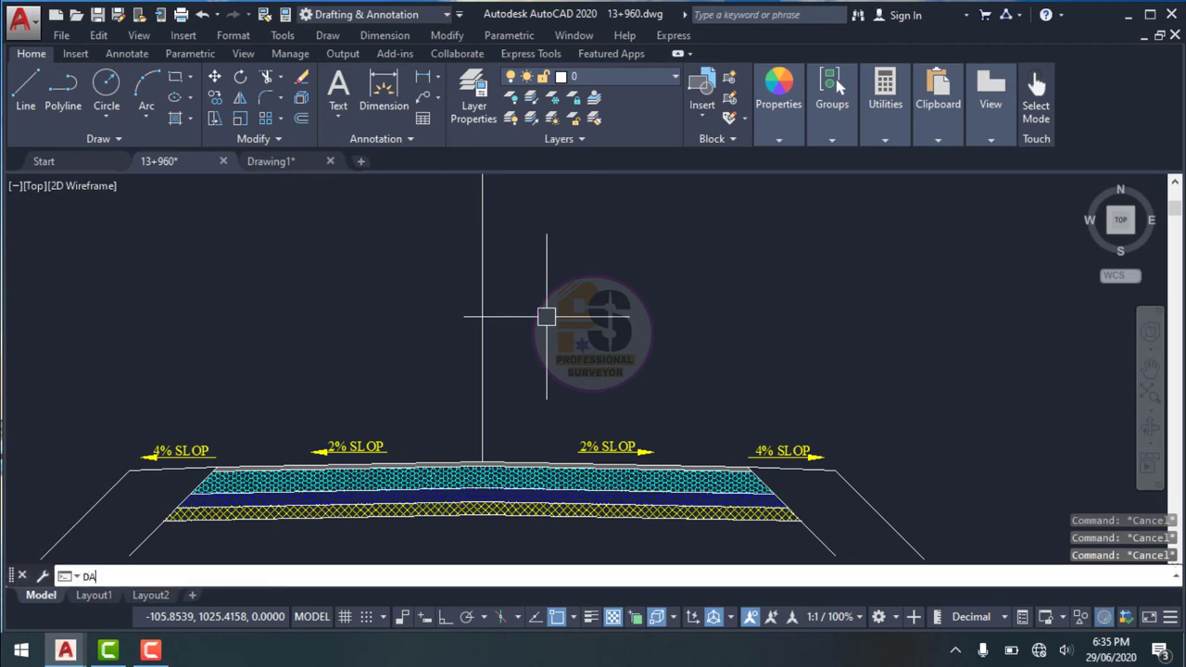
text(L)
key(Return)
scroll(759, 474, up, 5)
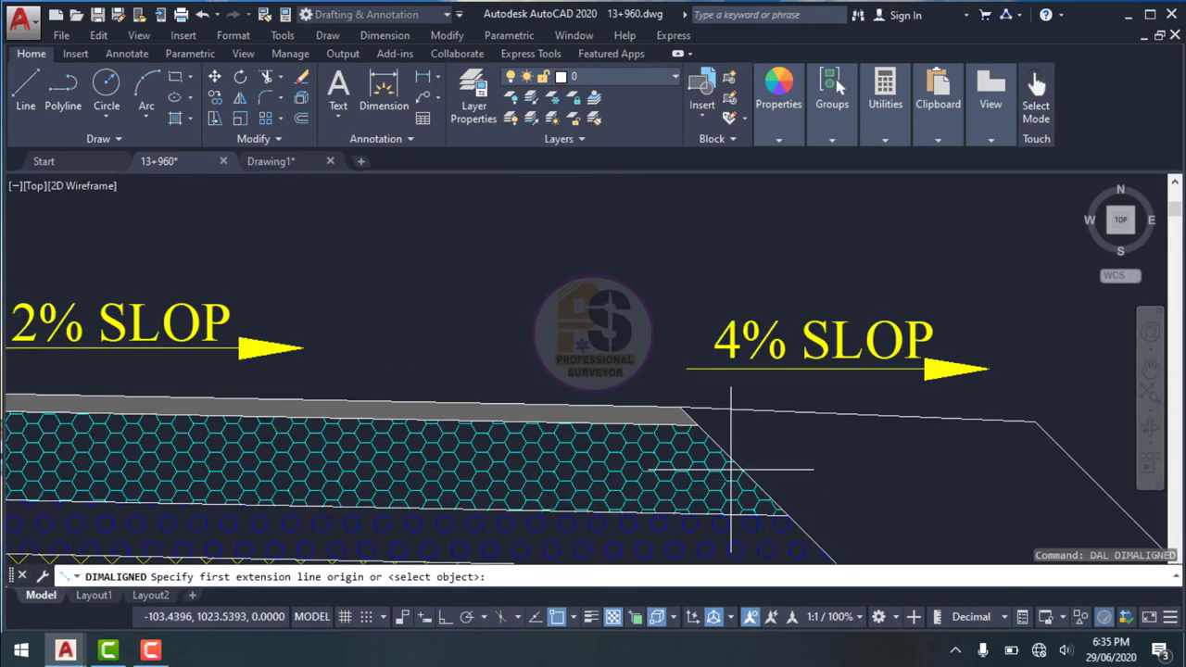
click(679, 405)
scroll(679, 405, down, 3)
scroll(297, 370, up, 3)
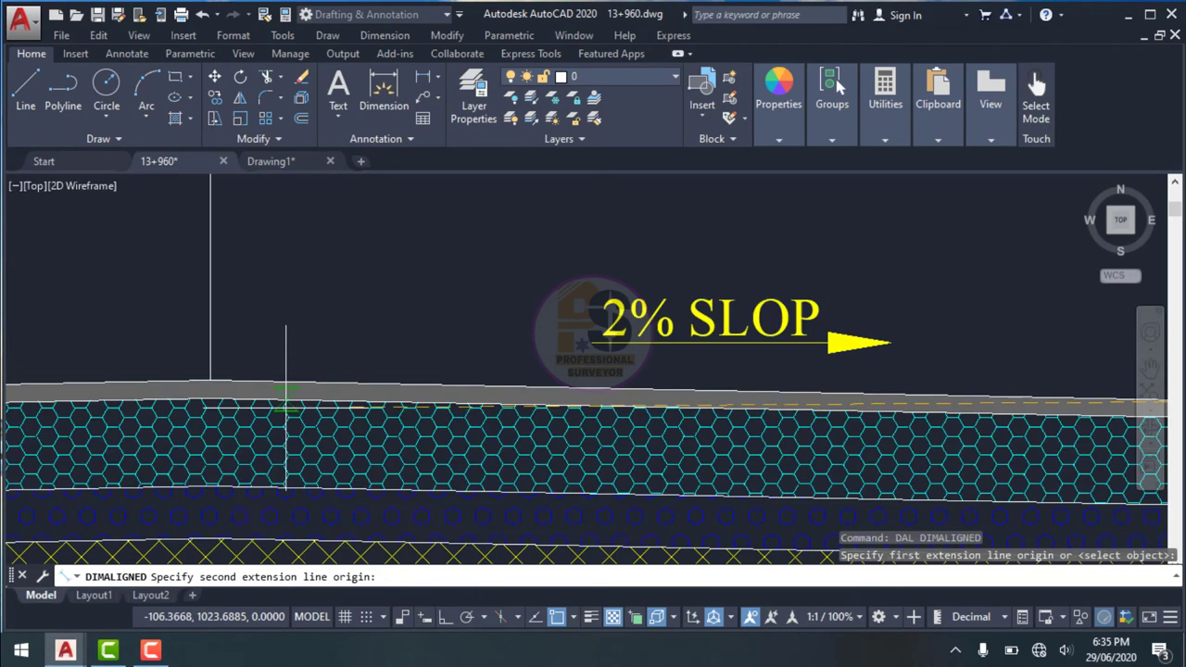
click(210, 378)
scroll(210, 379, down, 2)
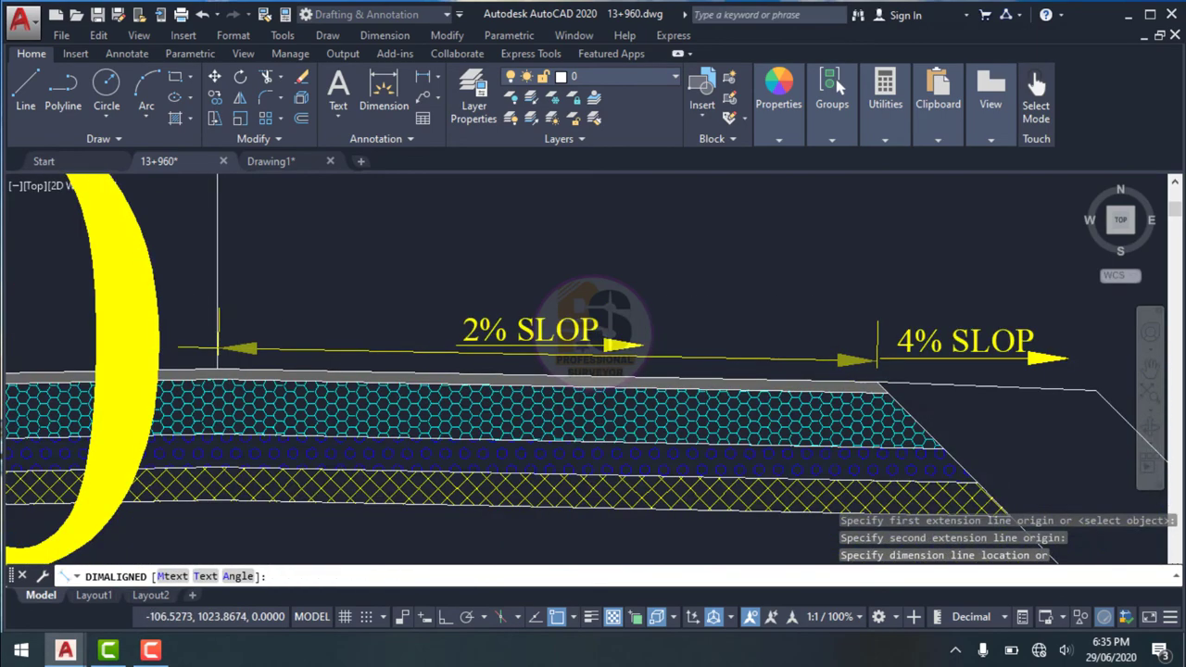
scroll(278, 324, down, 2)
scroll(278, 324, down, 2)
middle_drag(278, 324, 398, 320)
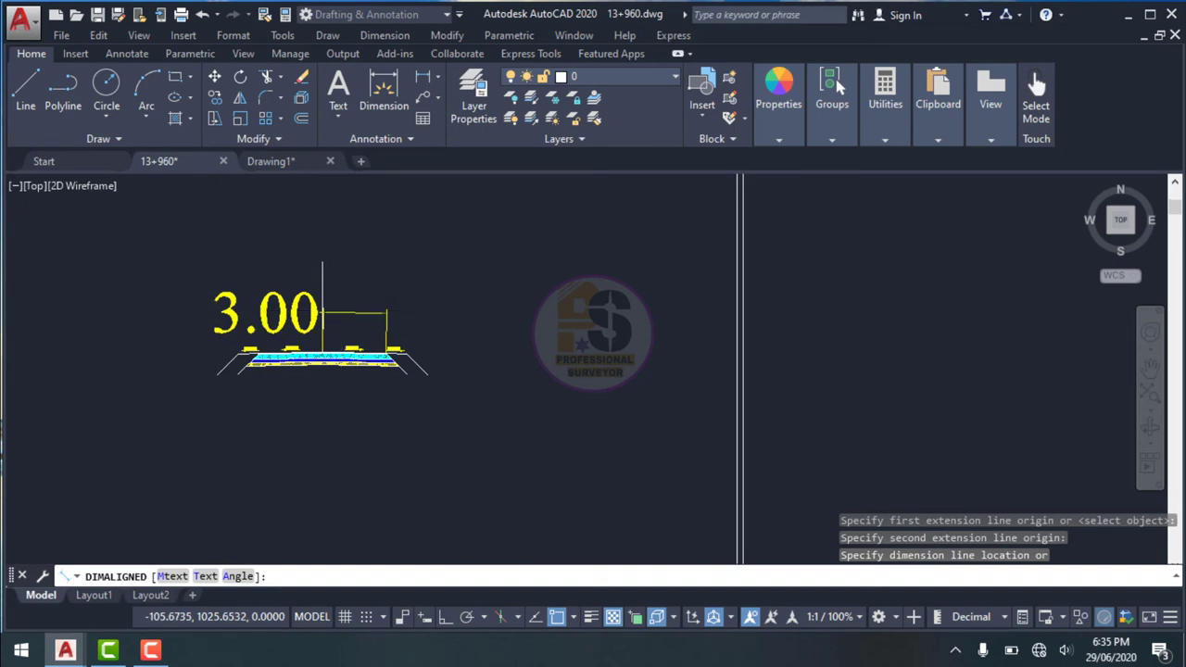
scroll(341, 312, up, 1)
scroll(341, 312, up, 2)
key(Escape)
key(Escape)
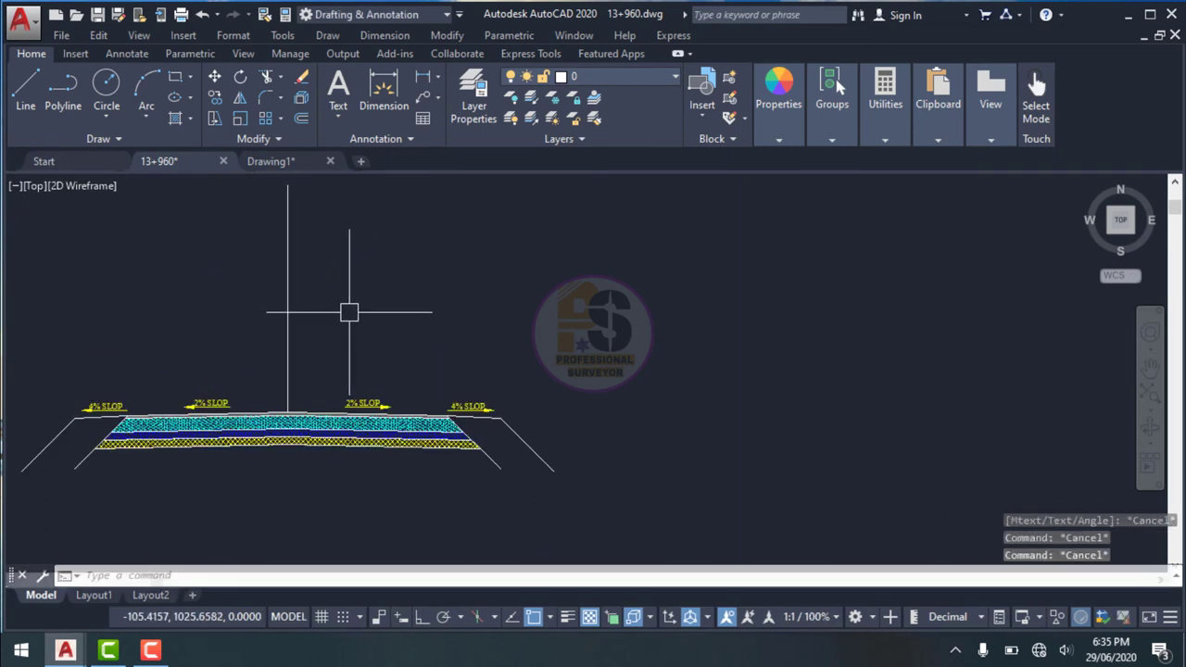
key(Escape)
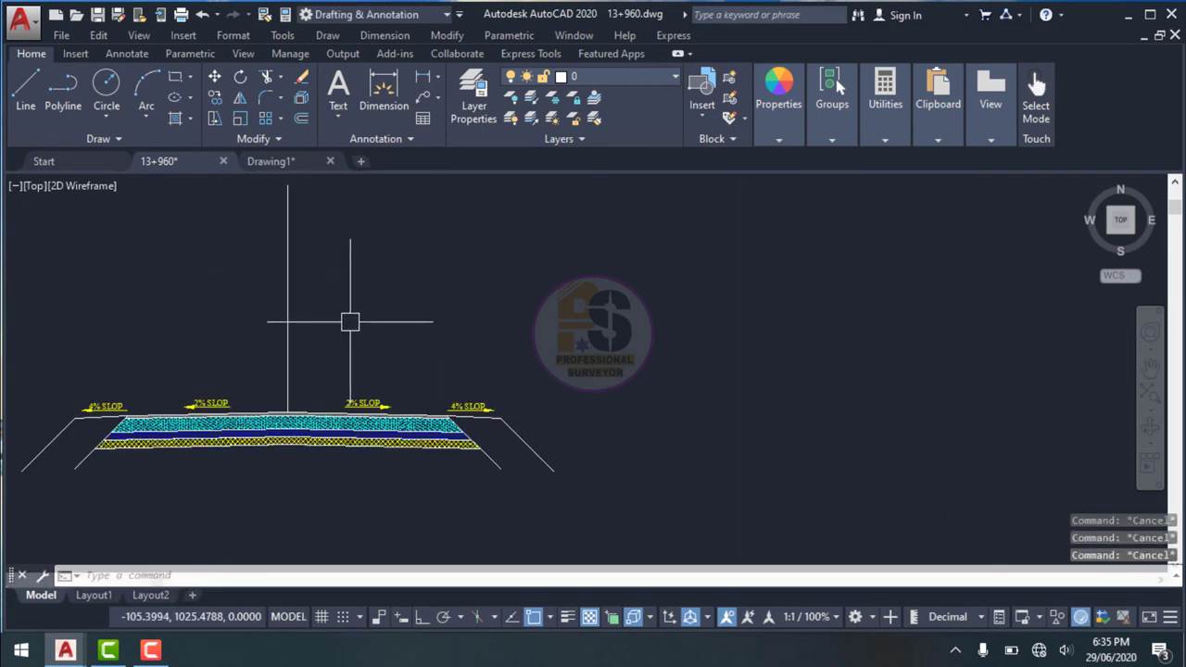
- Open the Dimension Style Manager with D and edit the Standard style's overrides
text(d)
key(Return)
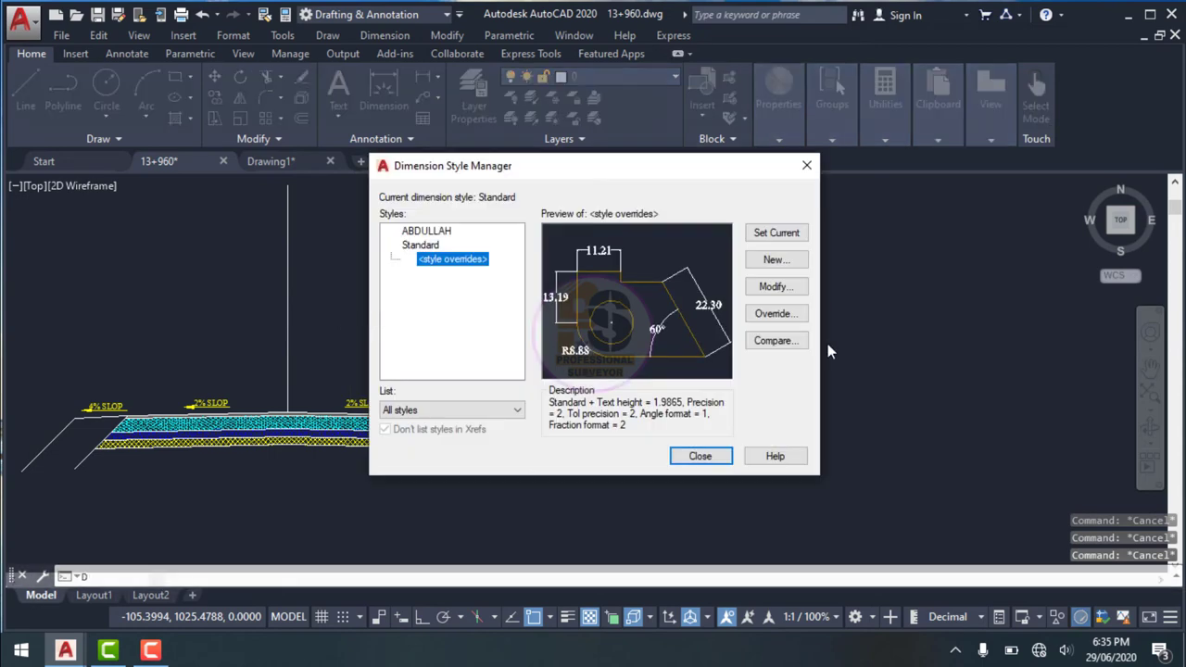
click(797, 290)
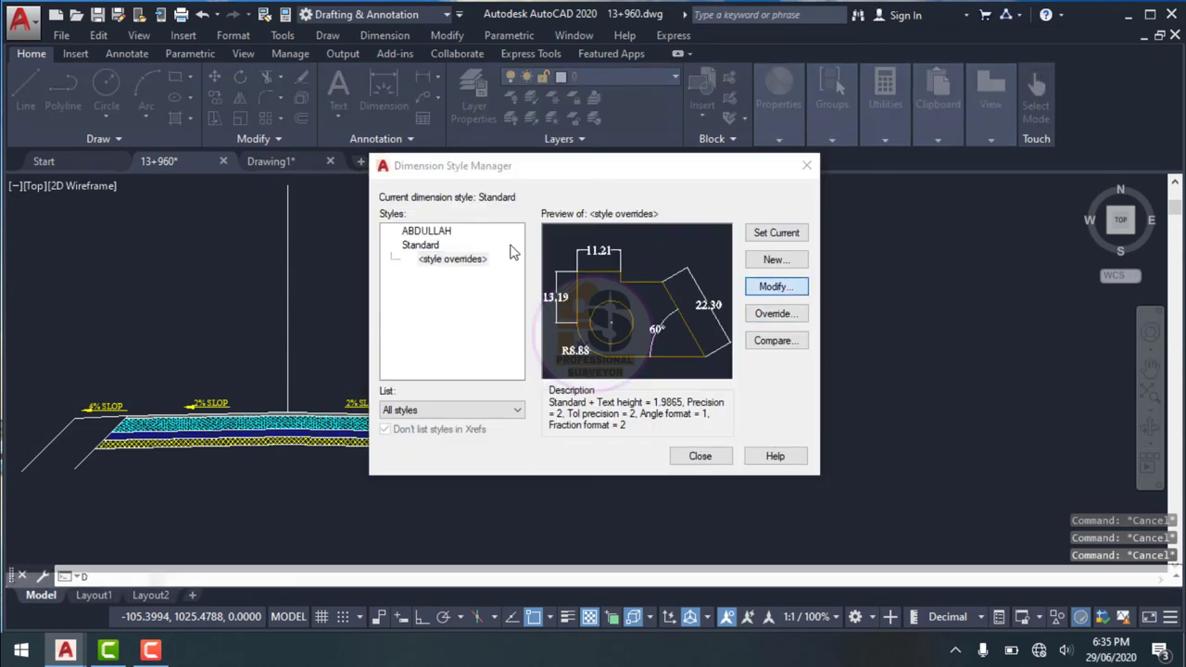
drag(575, 105, 601, 64)
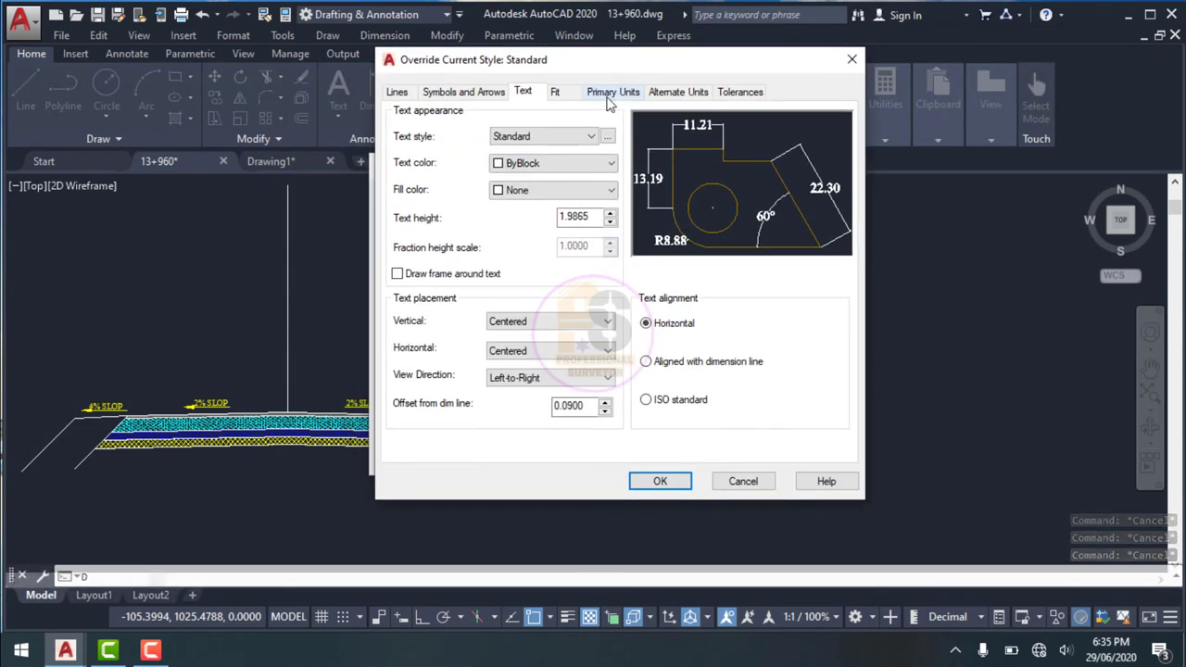
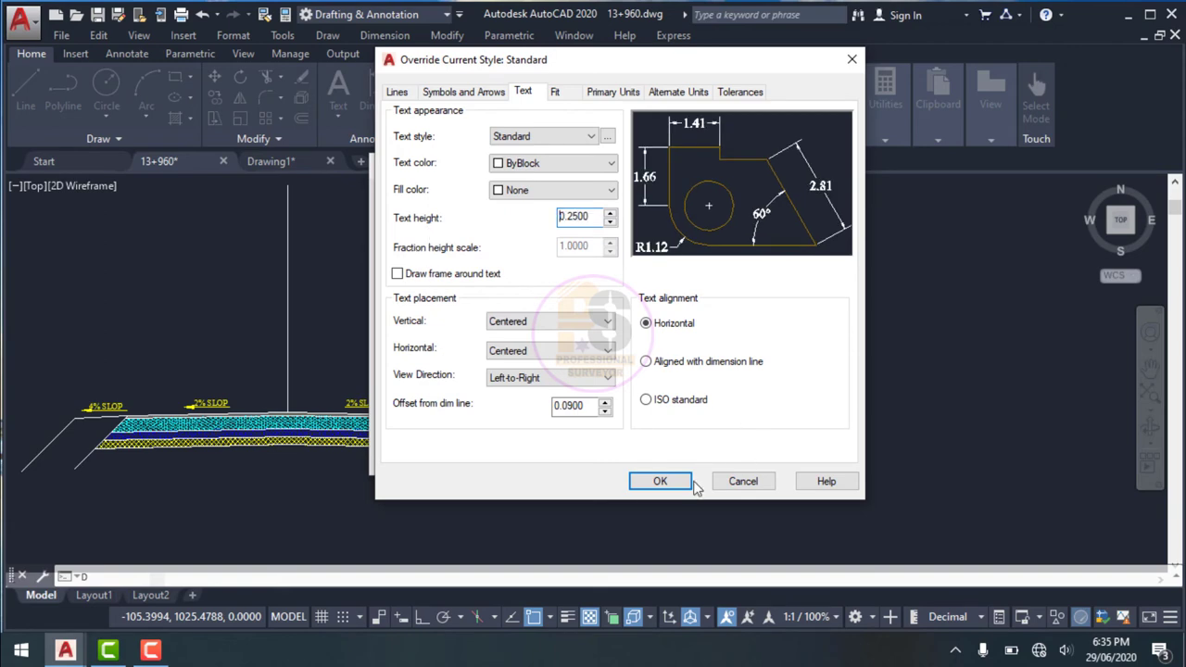
- Confirm the dimension text override, set it as the current style, and close the style manager
click(665, 479)
click(792, 233)
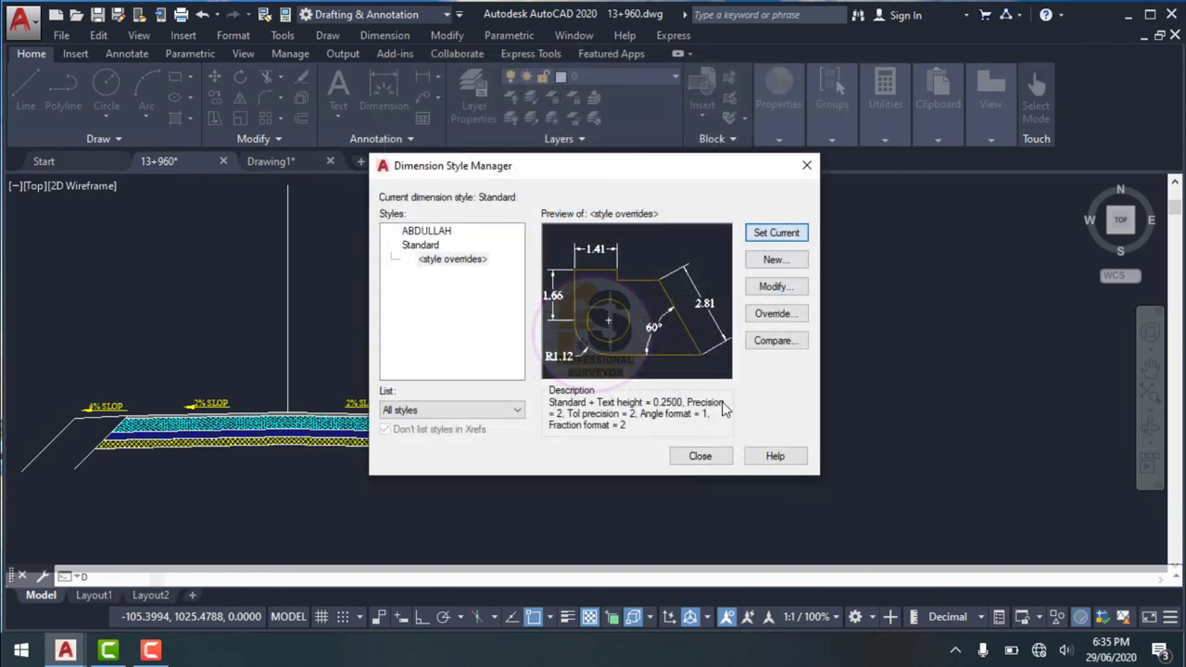
click(700, 456)
key(Escape)
key(Escape)
- Start an aligned dimension from the road edge to the 4% slope edge, then cancel it
scroll(299, 383, up, 2)
key(Escape)
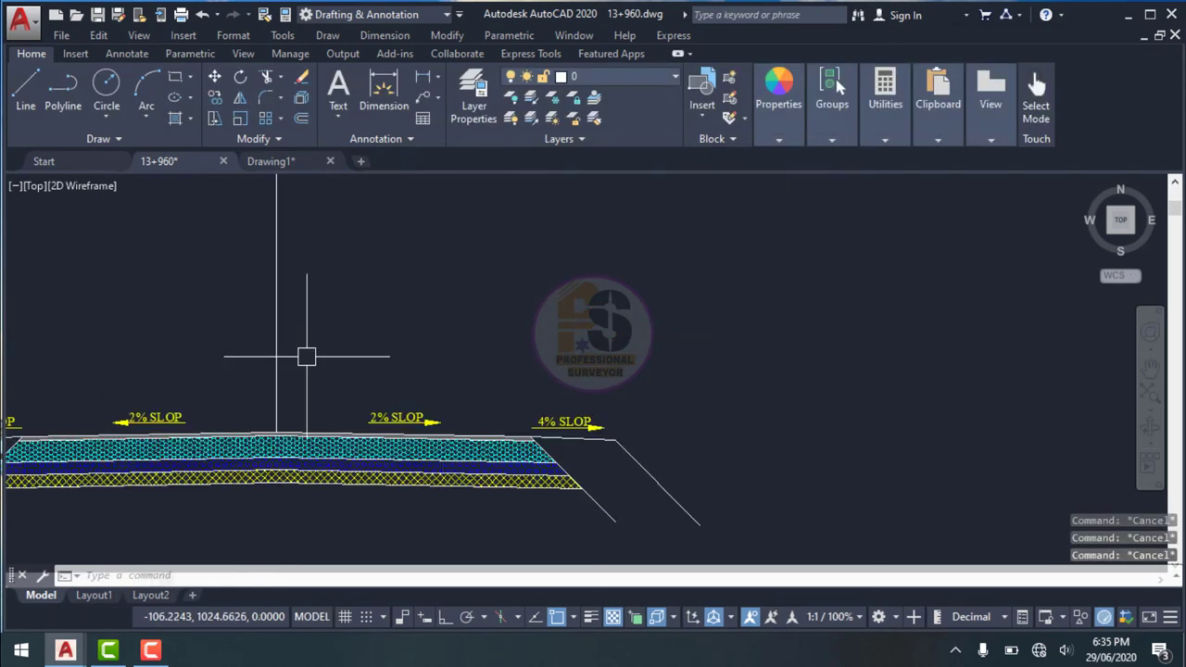
text(AL)
key(Return)
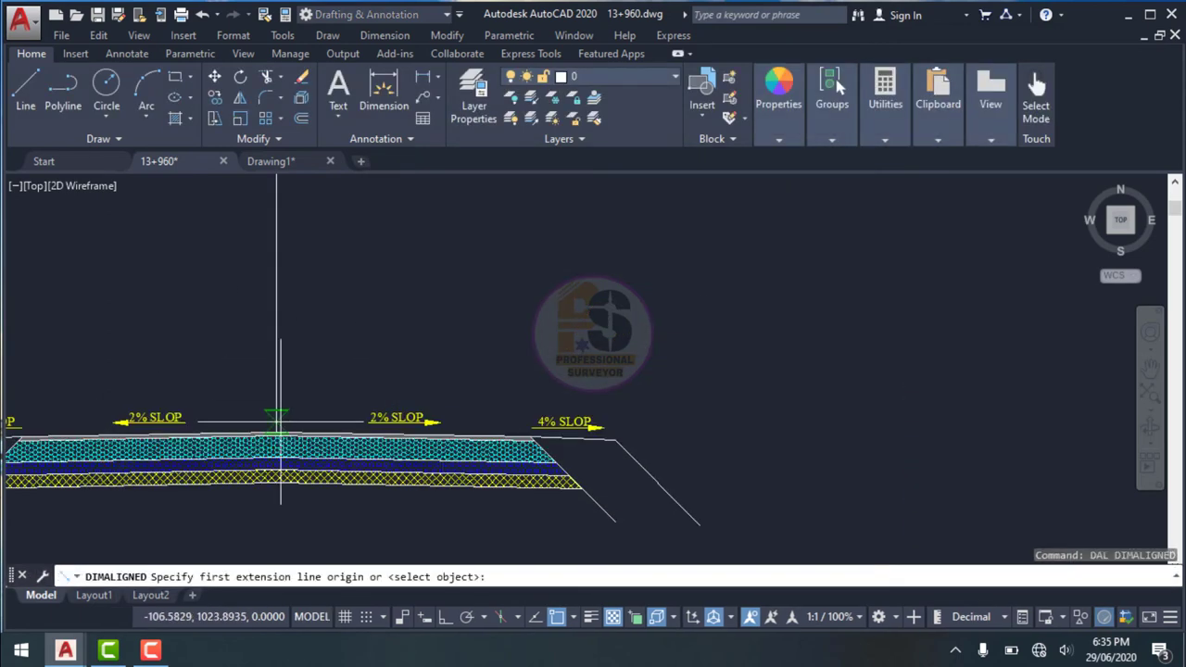
click(277, 431)
scroll(546, 454, up, 2)
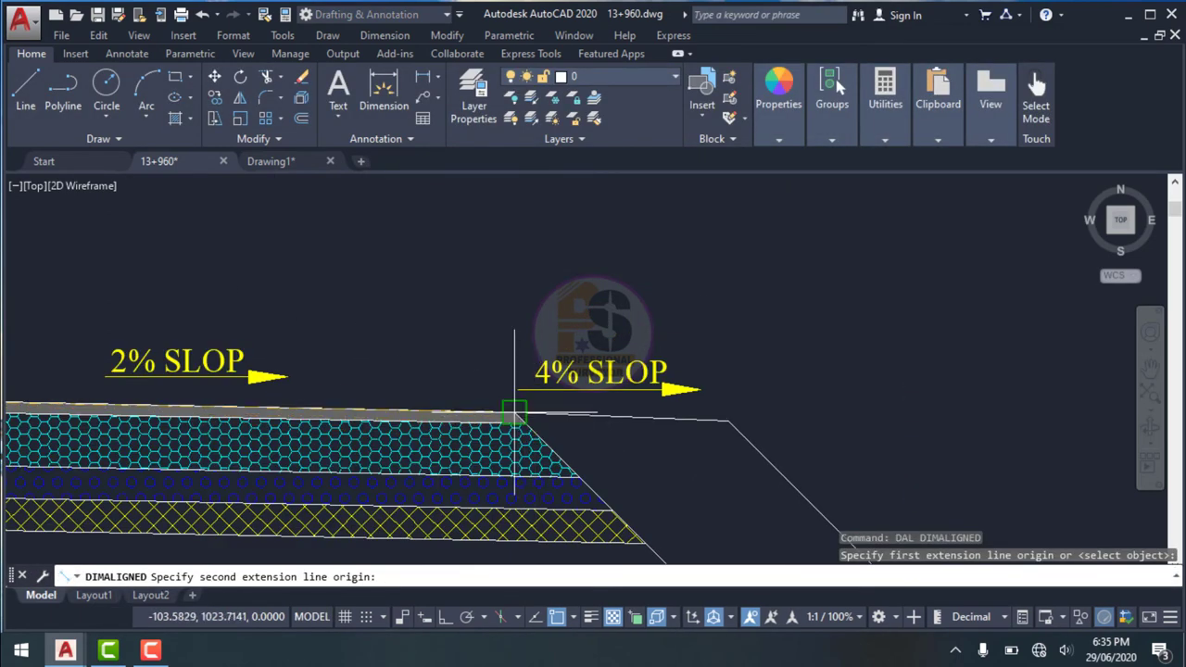
click(514, 412)
scroll(514, 412, down, 2)
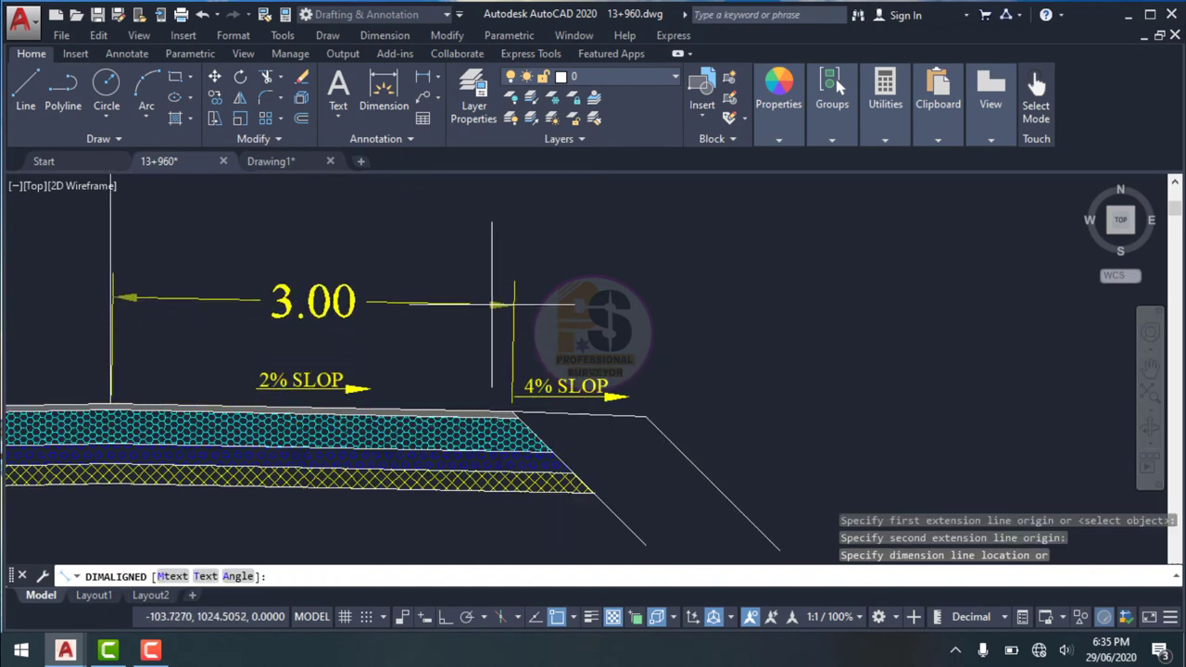
key(Escape)
key(Escape)
key(Escape)
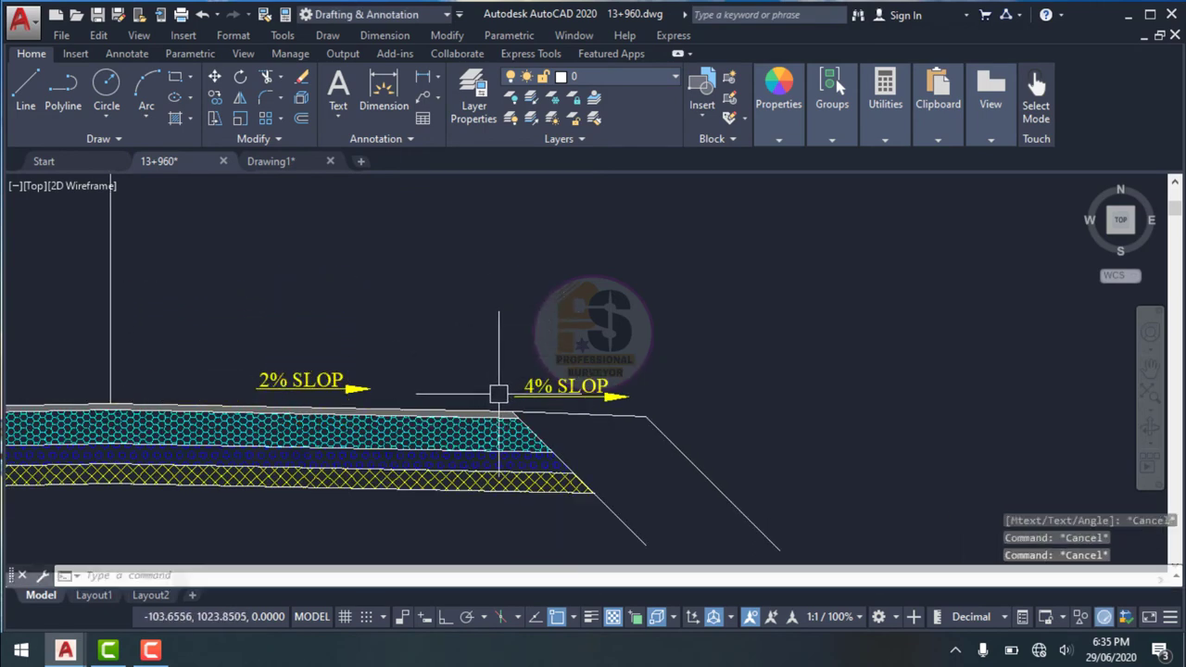
key(Escape)
middle_drag(199, 445, 241, 423)
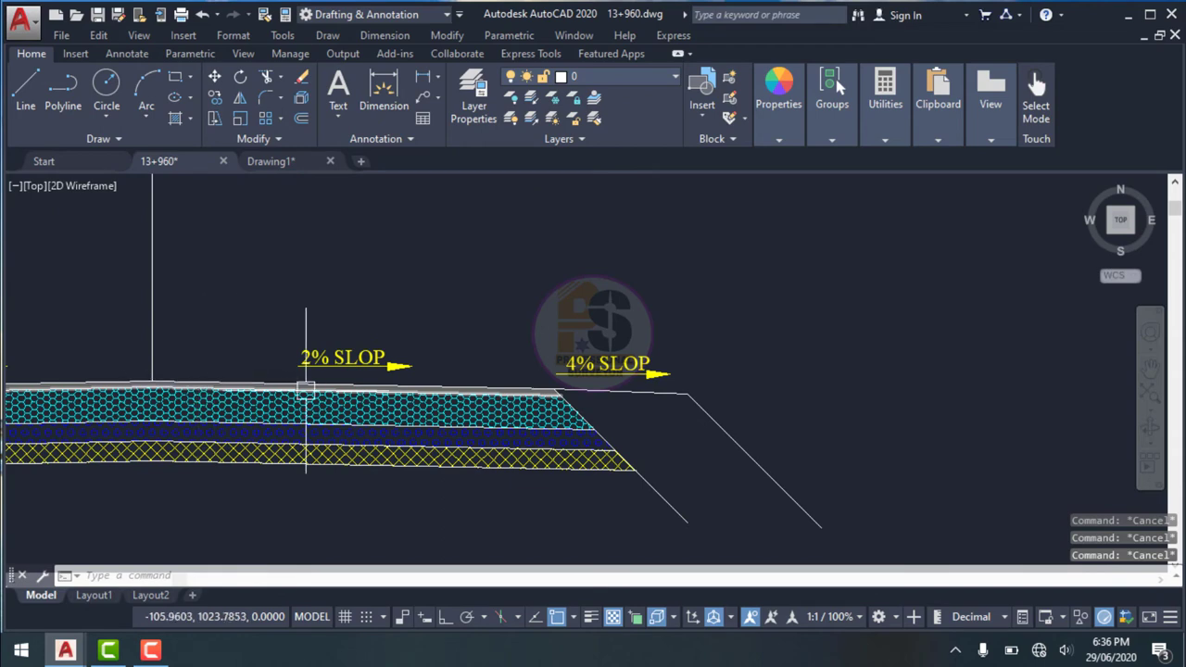
scroll(559, 404, up, 2)
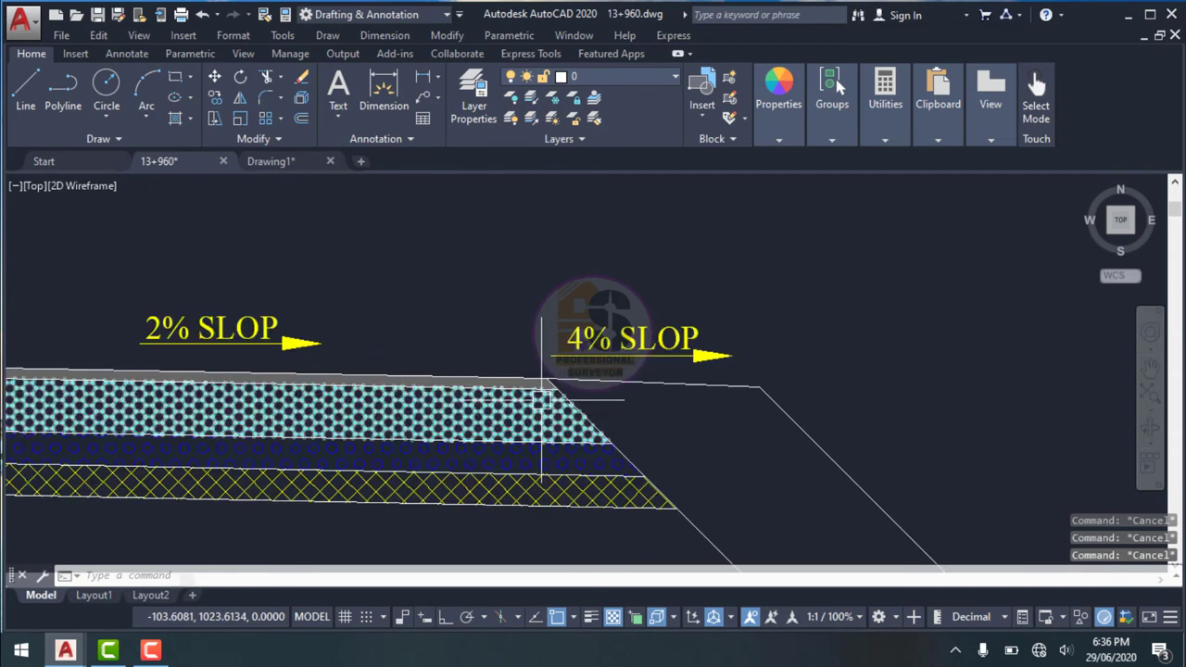
- With Ortho on, draw a horizontal line from the slope corner about 3 units to the left
text(l)
key(Return)
scroll(553, 371, up, 4)
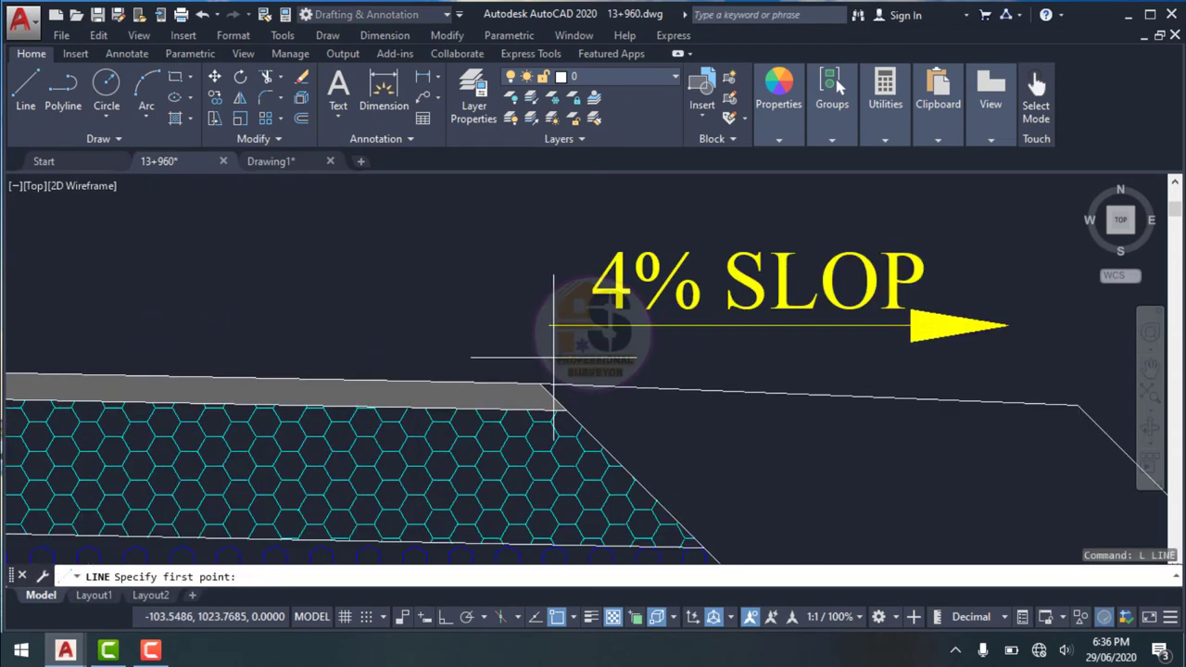
click(539, 384)
scroll(539, 383, down, 5)
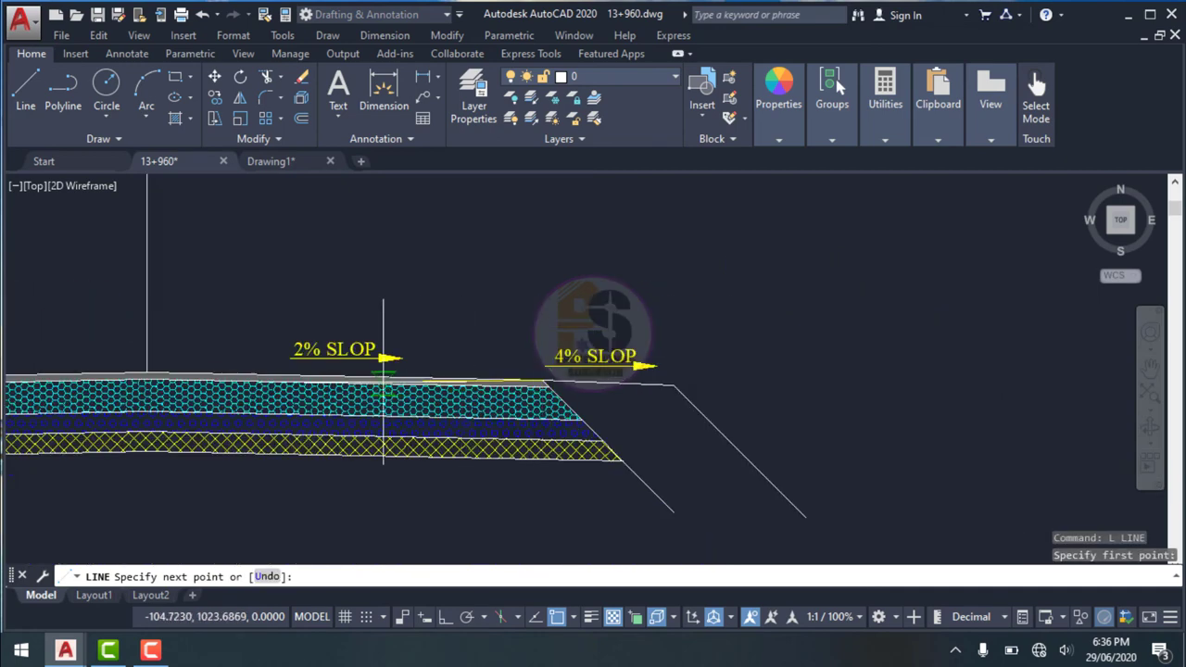
scroll(152, 370, up, 5)
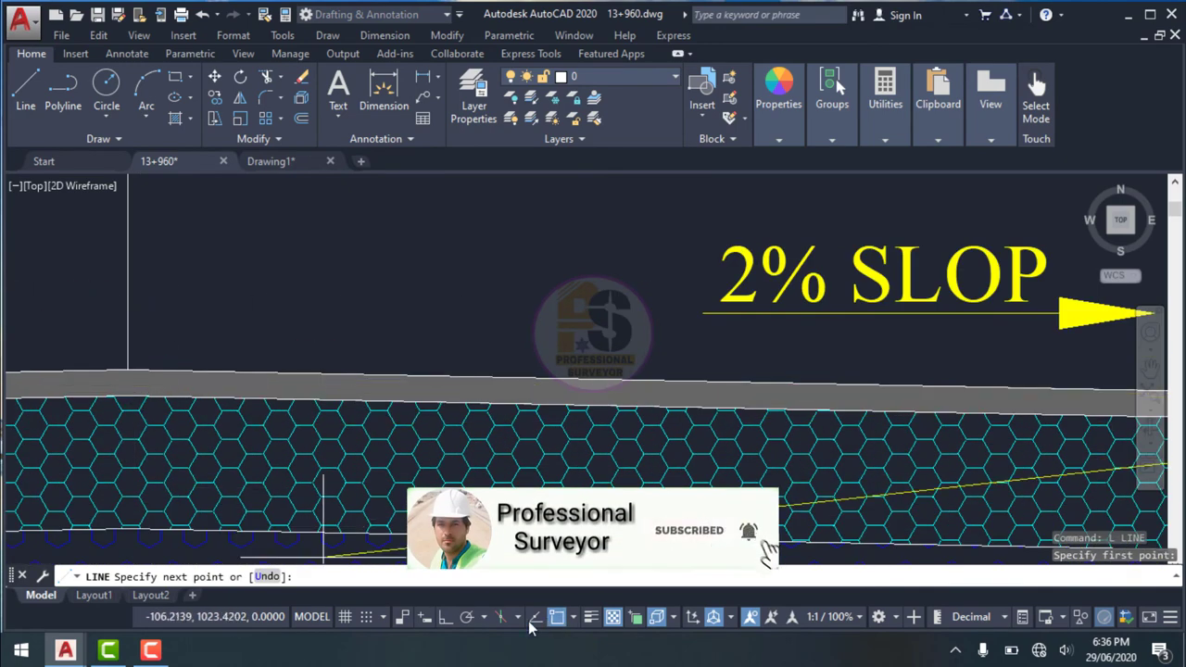
key(F8)
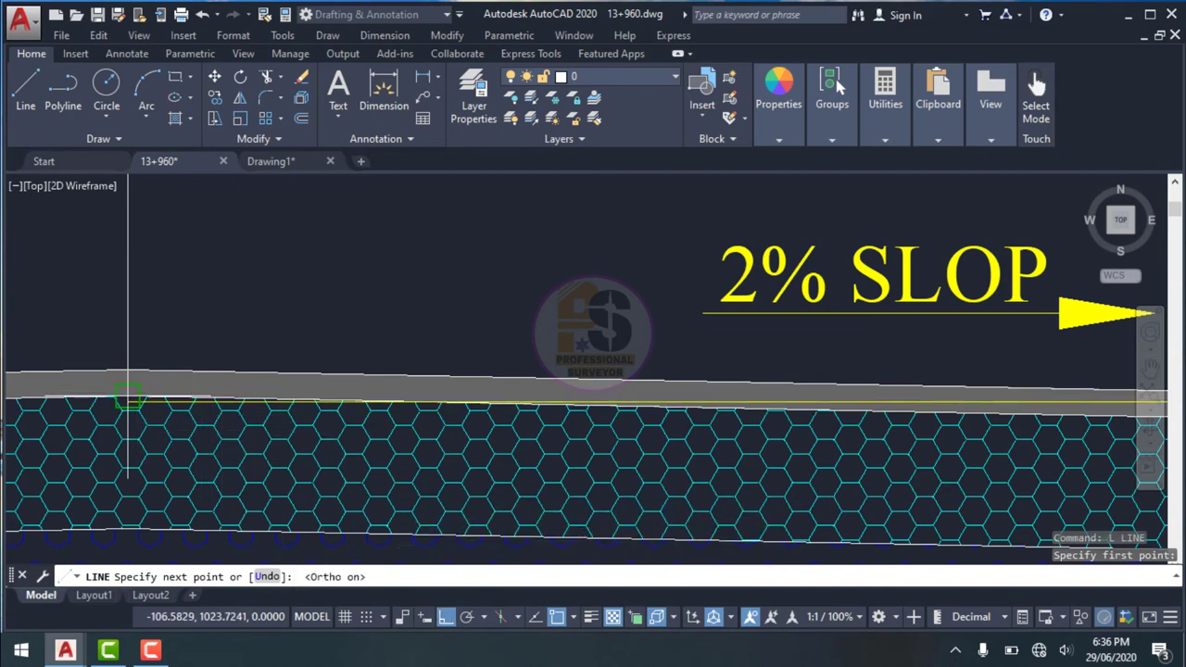
scroll(128, 398, up, 2)
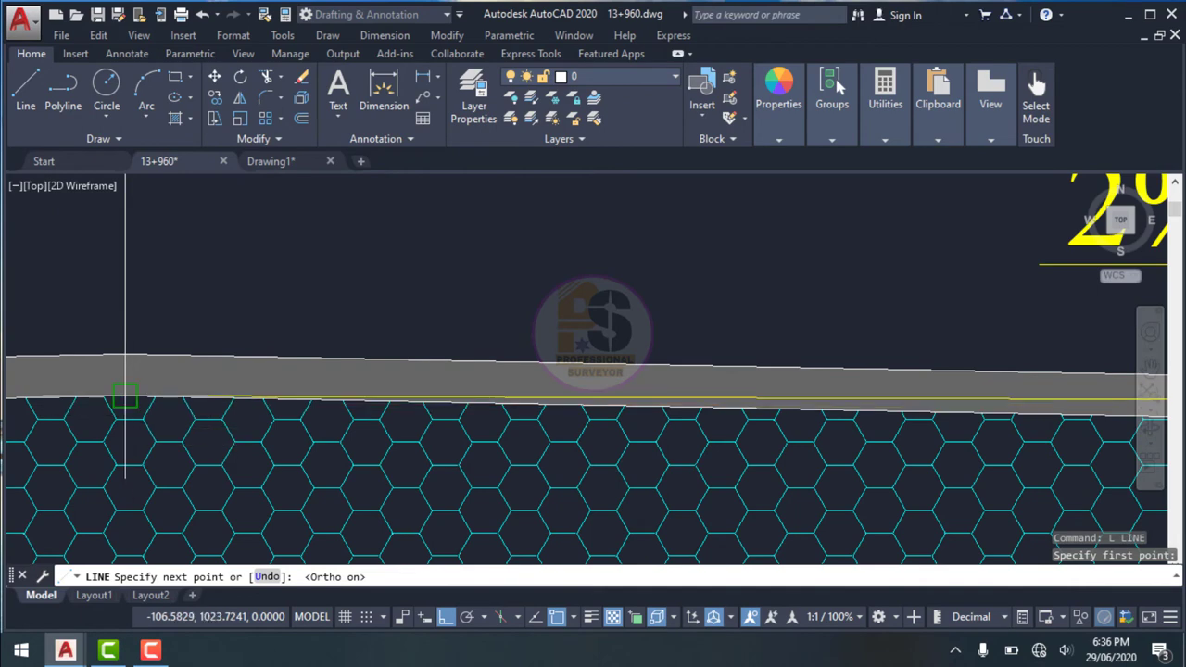
scroll(130, 399, up, 4)
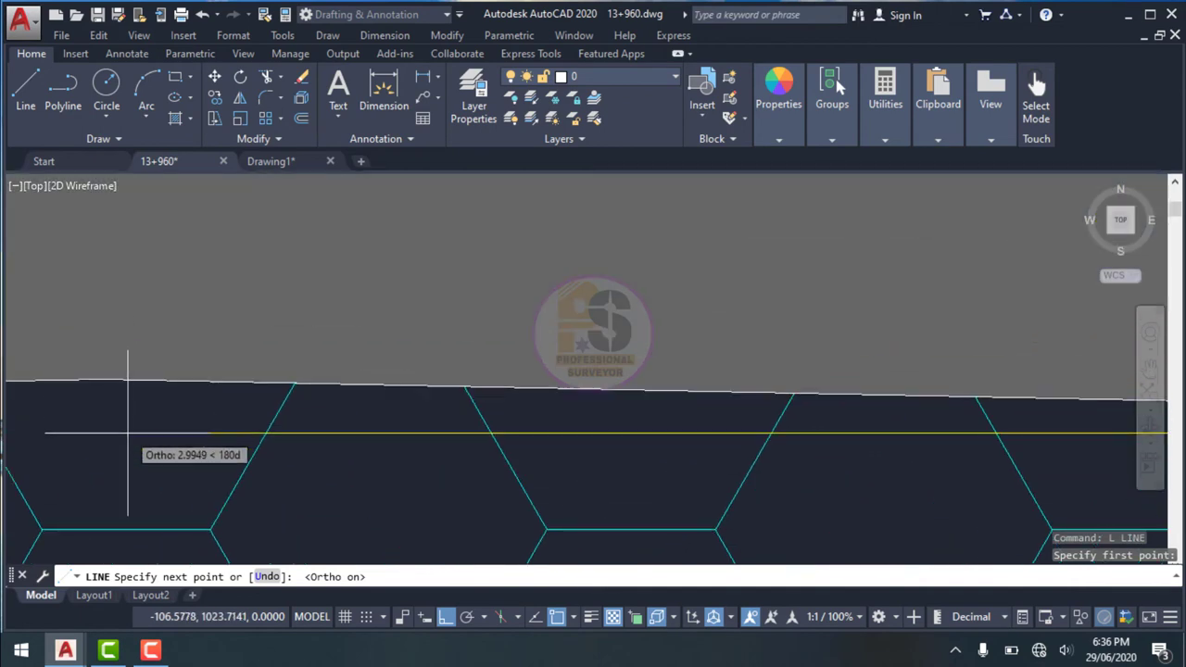
scroll(117, 405, down, 3)
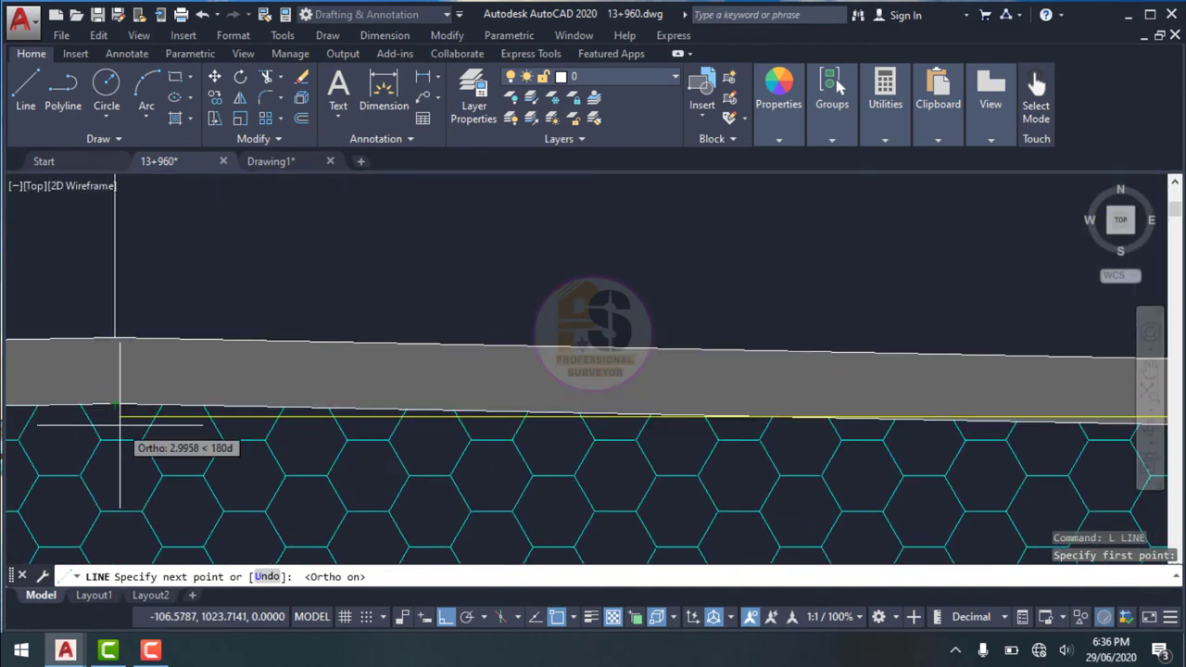
click(116, 413)
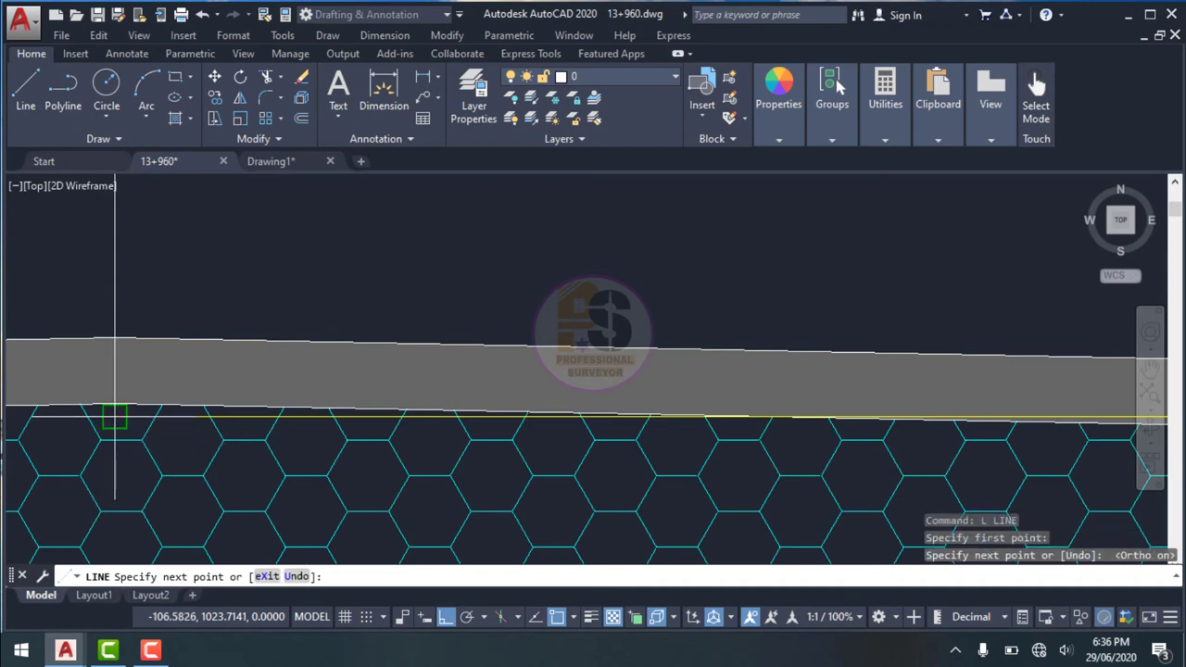
scroll(120, 411, down, 2)
scroll(148, 371, down, 2)
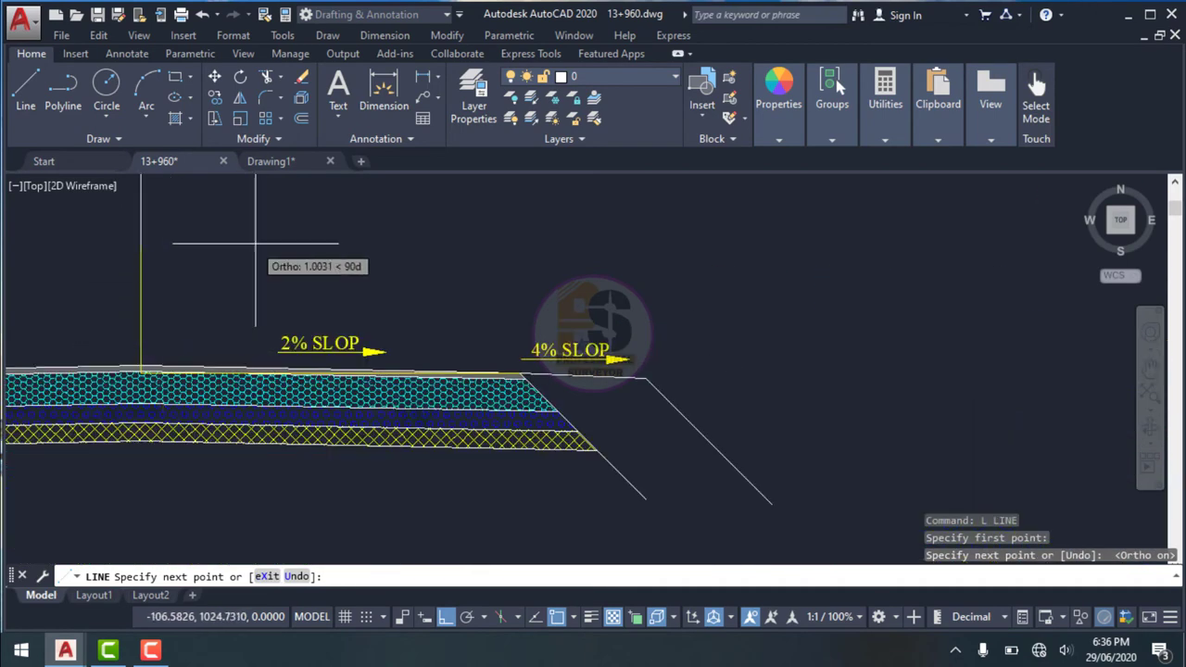
key(Escape)
key(Escape)
key(Escape)
key(Escape)
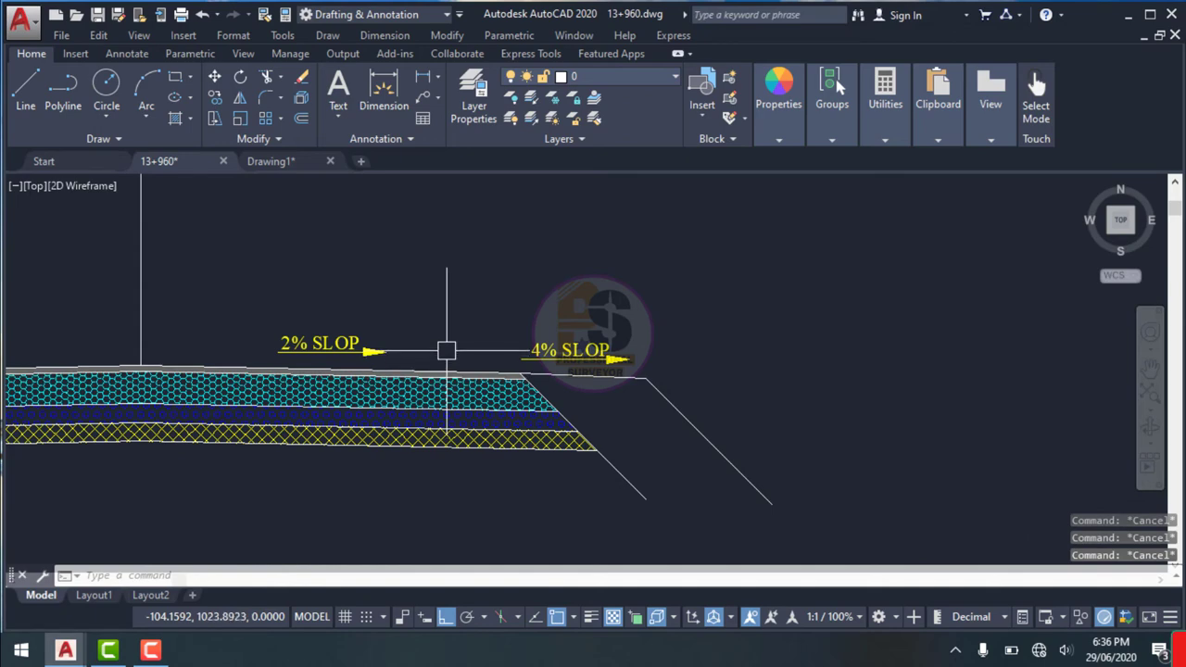
- Draw a short vertical line rising from the corner where the 4% slope begins
text(l)
key(Return)
scroll(501, 380, up, 3)
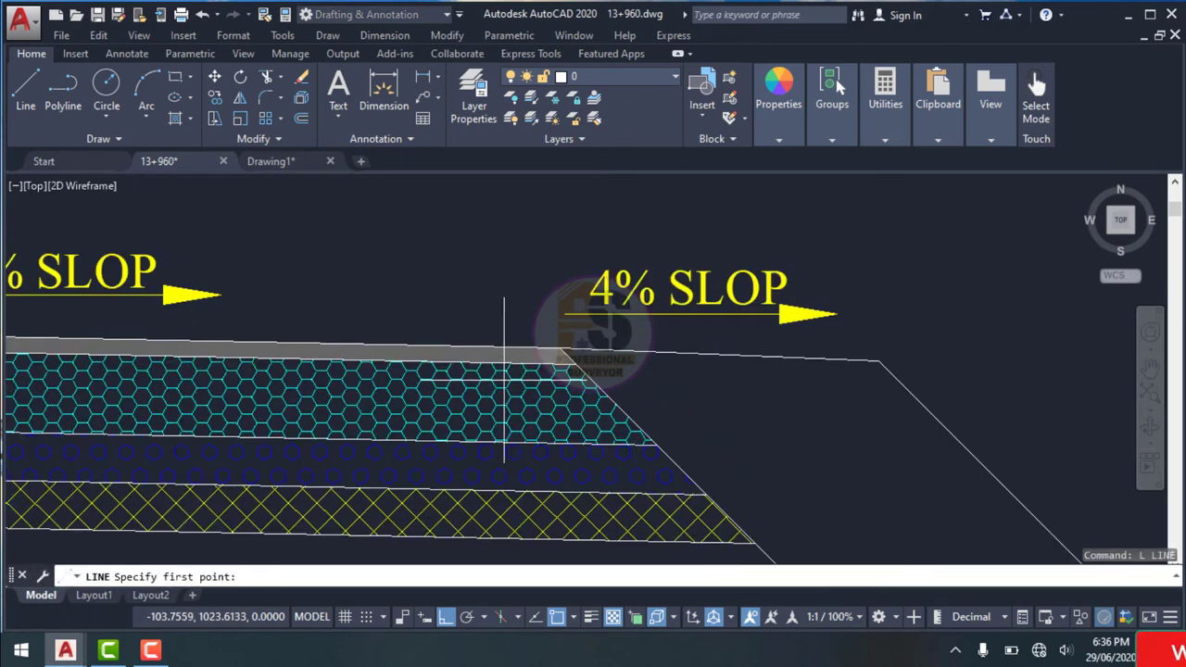
click(565, 357)
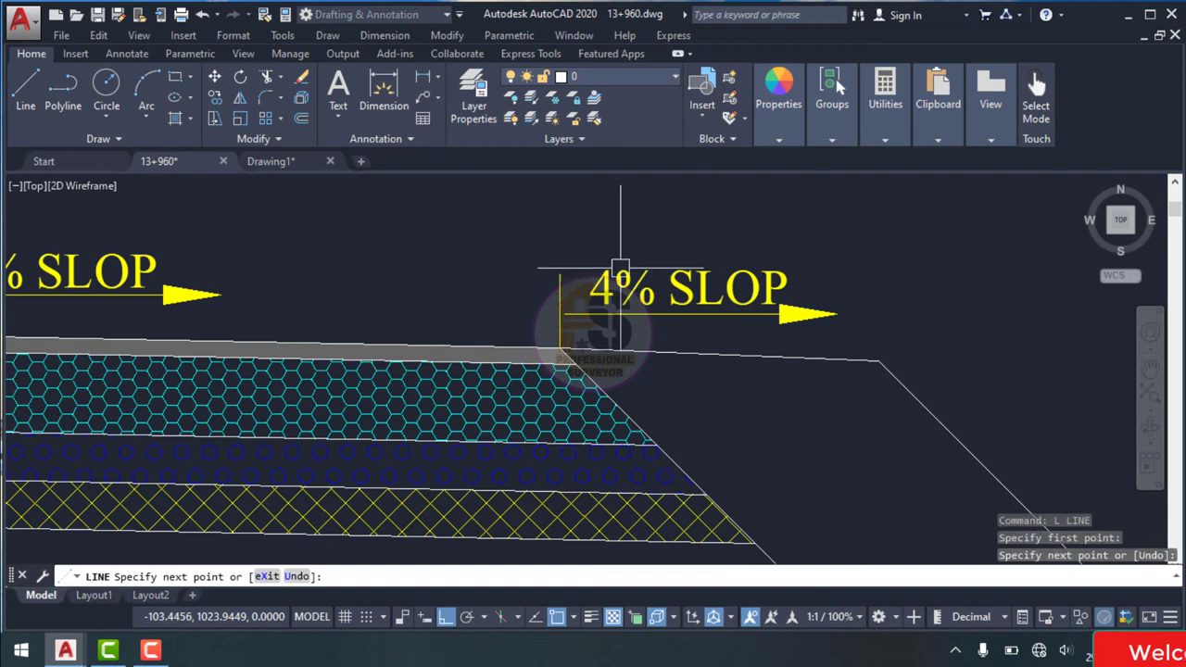
key(Escape)
key(Escape)
key(Escape)
middle_drag(543, 265, 661, 347)
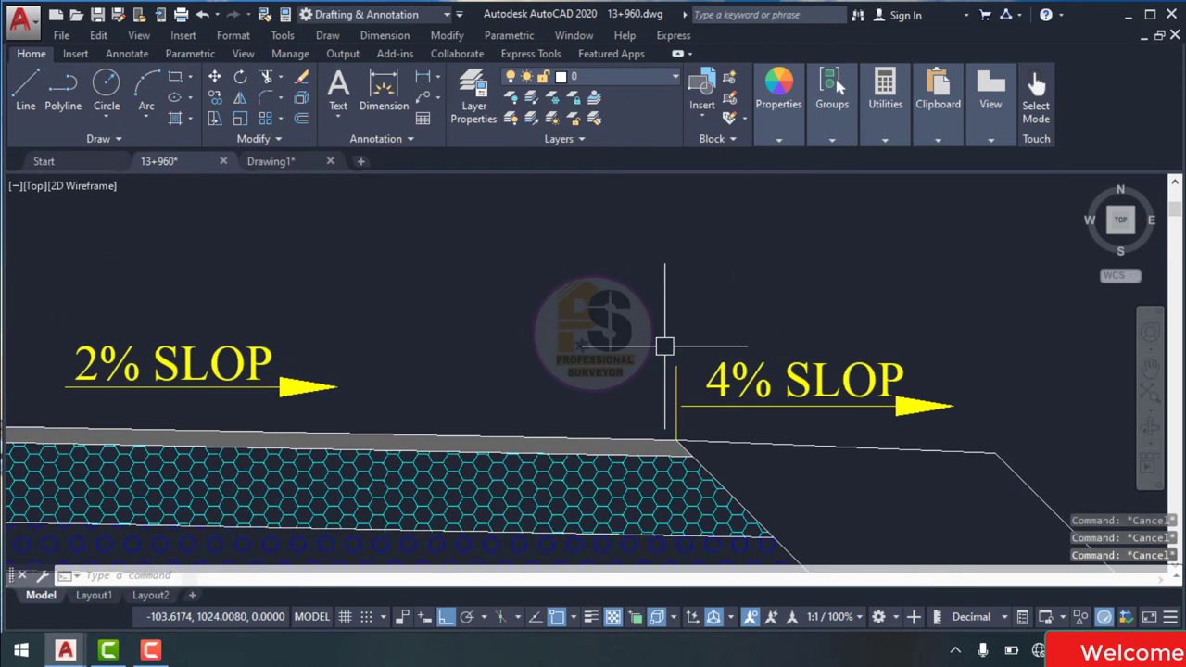
- Override the current dimension style's text height from 0.2500 to 0.2000, then close the style manager
text(d)
key(Return)
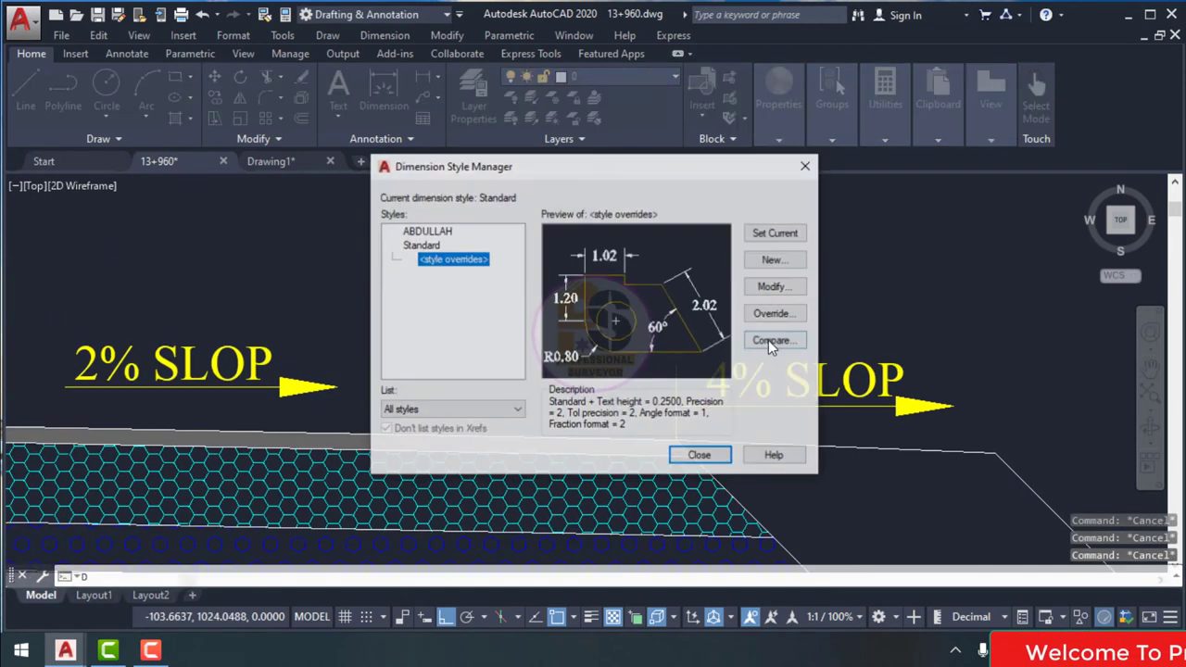
click(786, 287)
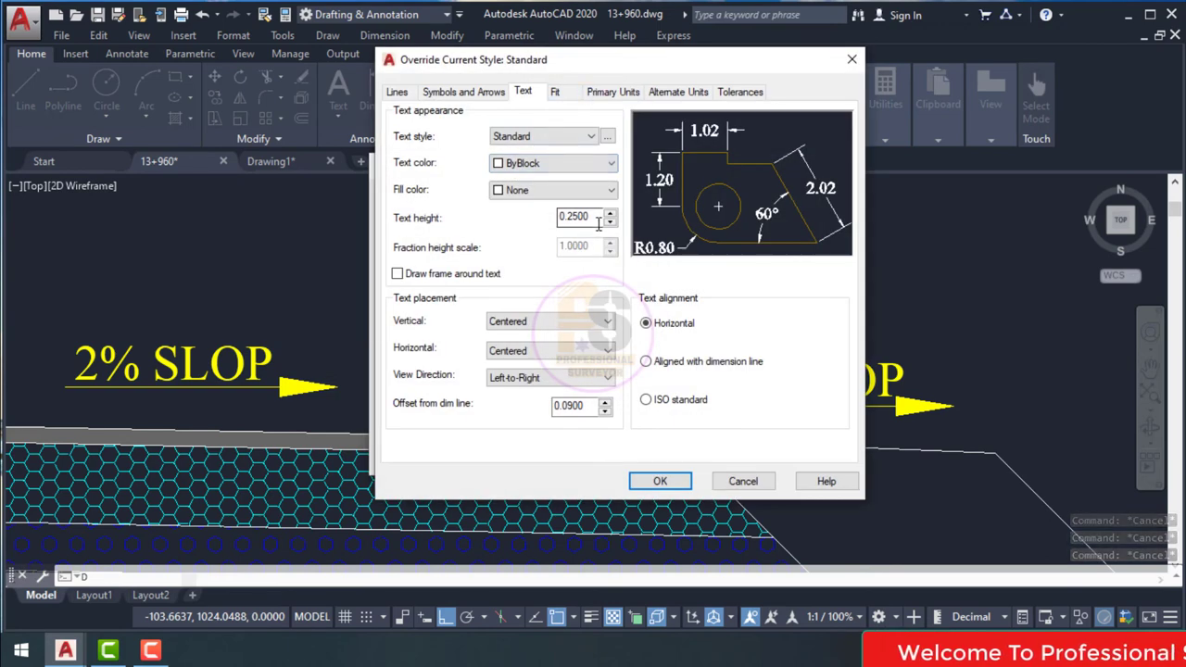
click(591, 215)
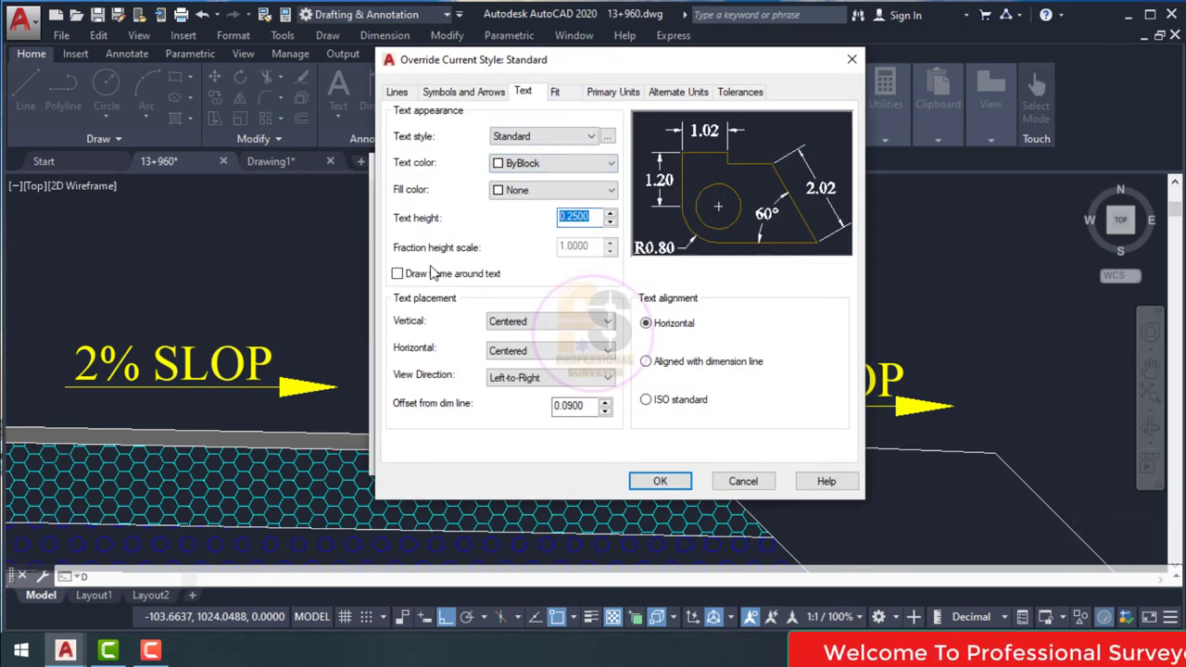
text(.2)
key(Tab)
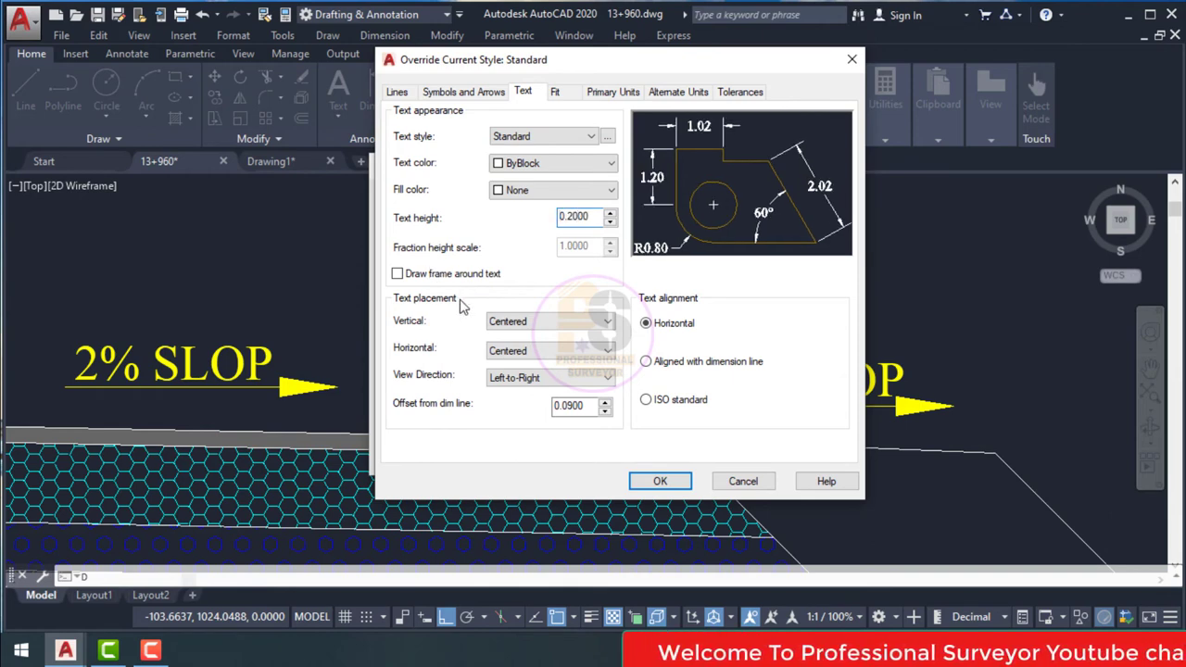
click(660, 483)
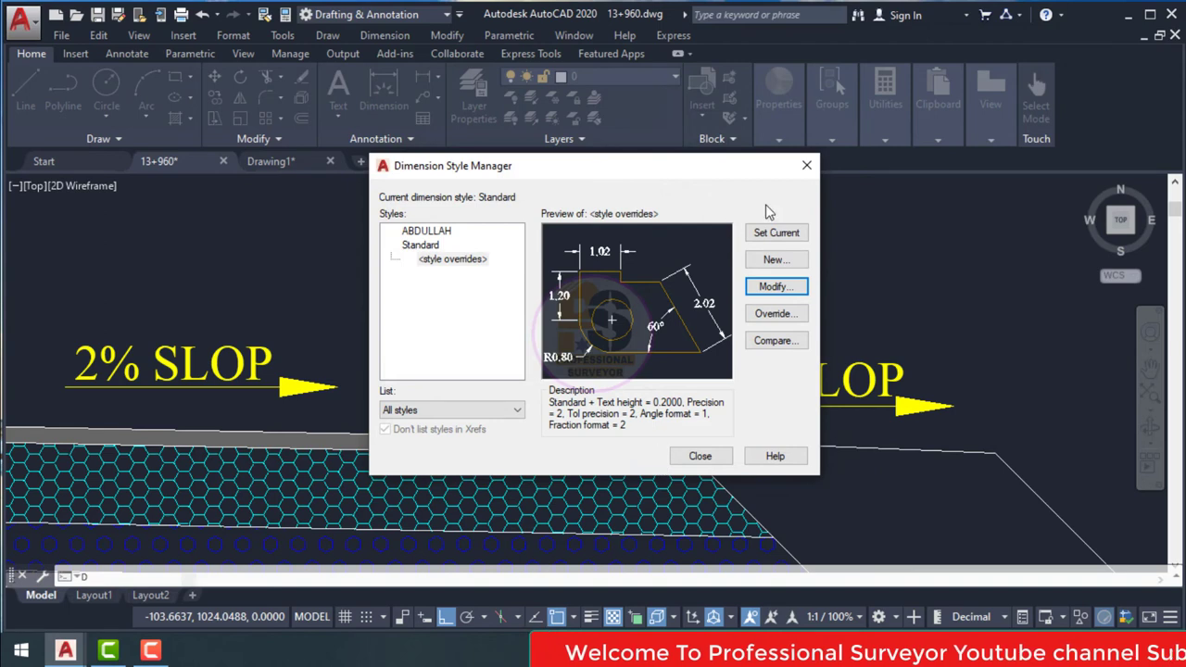
click(699, 456)
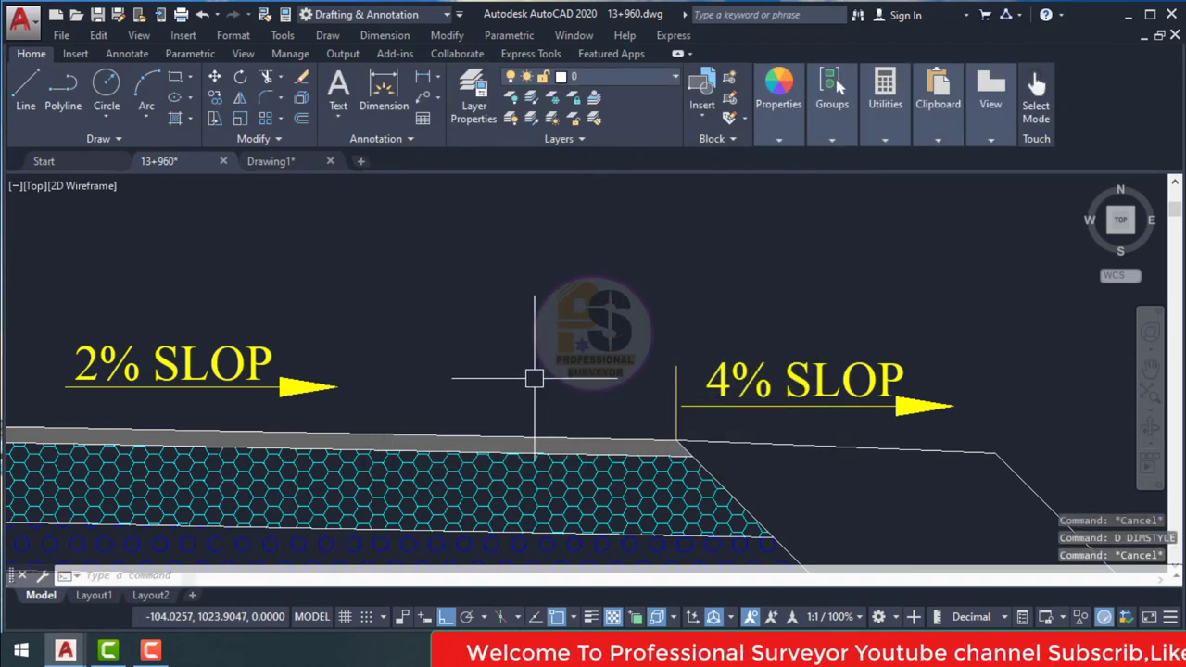
click(616, 576)
- Place an aligned 3.00 dimension across the carriageway up to the 4% slope corner
text(DAL)
key(Return)
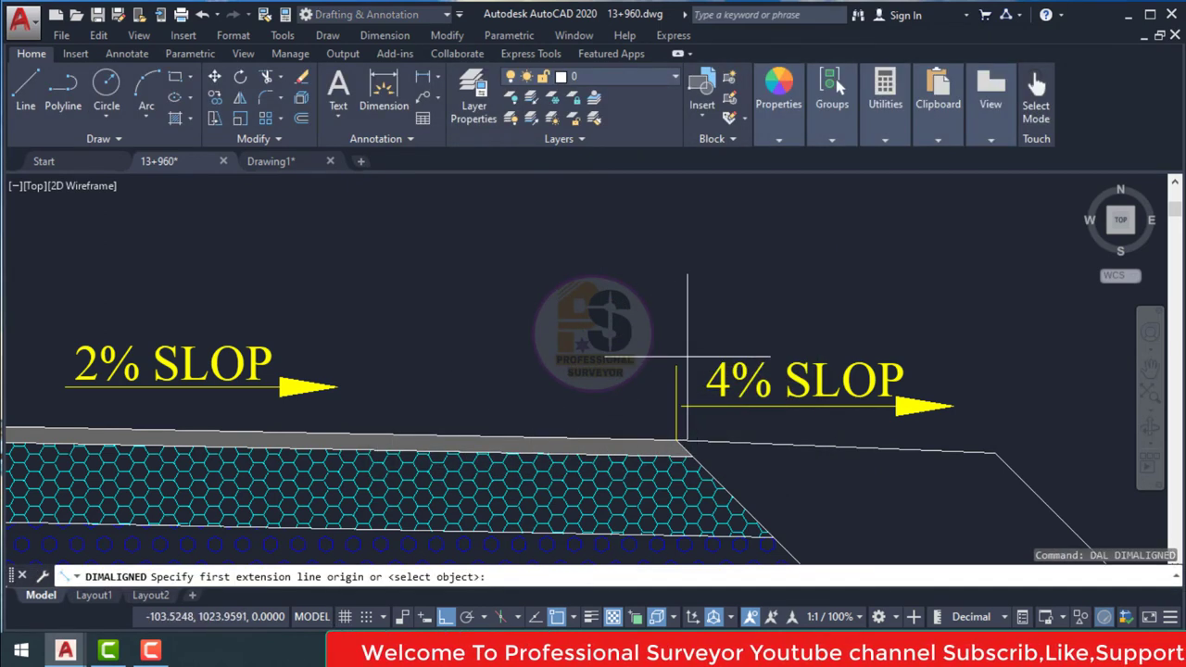
click(675, 367)
scroll(675, 367, down, 2)
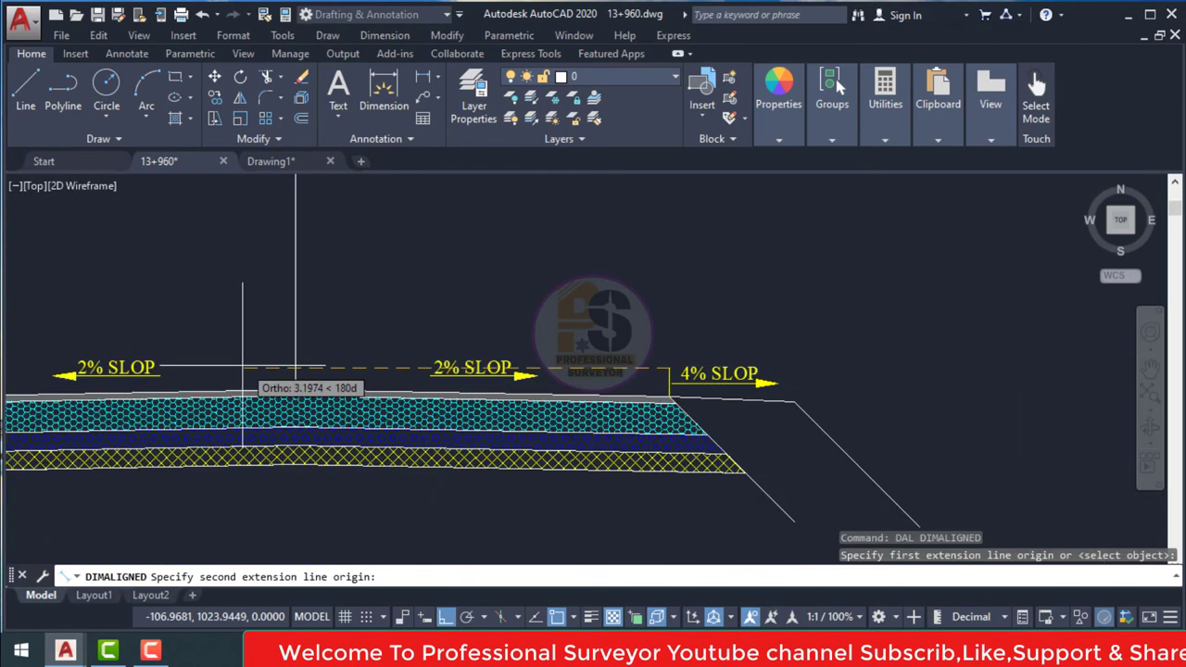
click(291, 370)
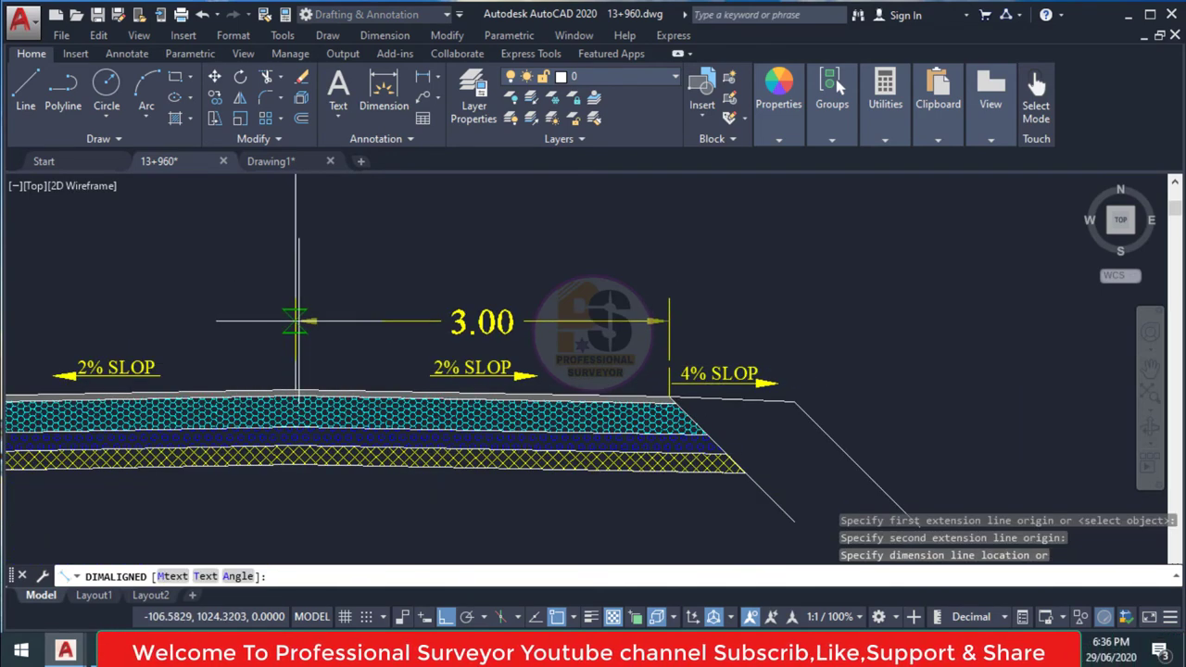
click(294, 321)
- Grip-stretch the 3.00 dimension line higher above the road
scroll(550, 296, down, 3)
scroll(556, 278, up, 1)
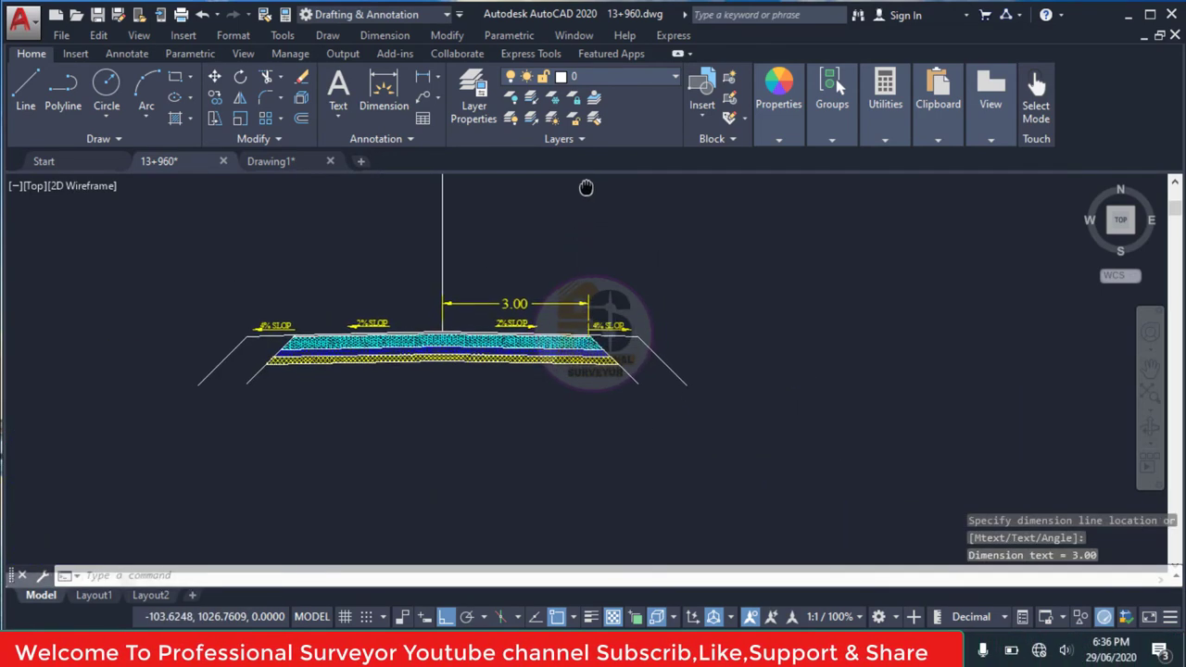
scroll(505, 304, up, 4)
click(502, 302)
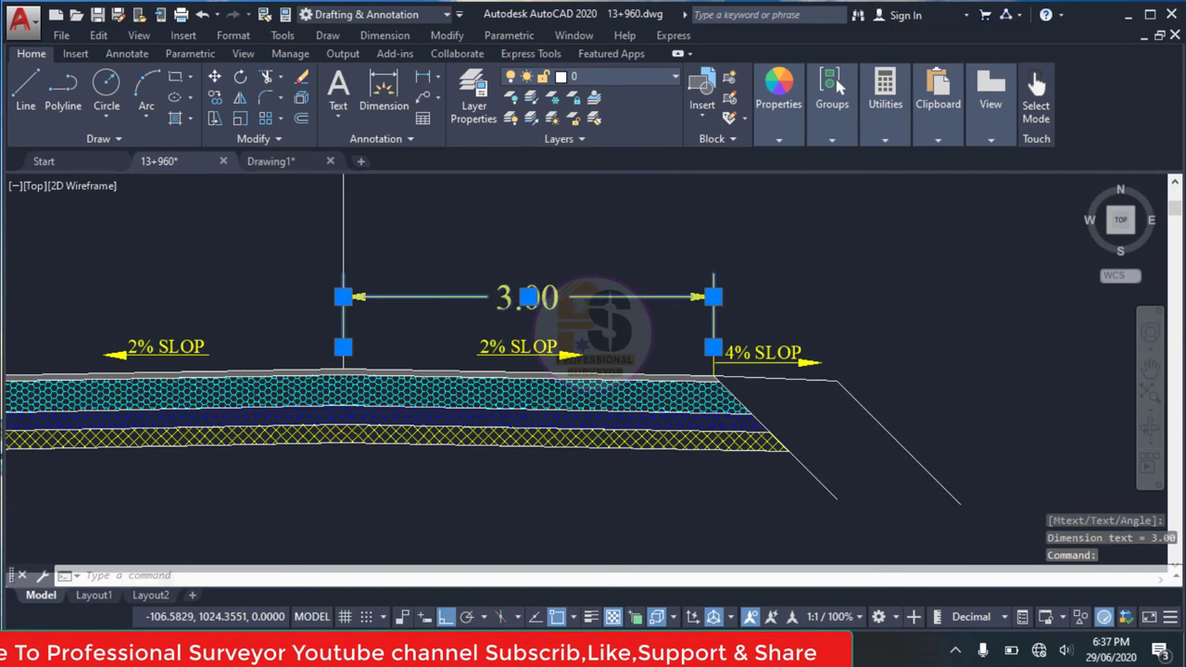
click(528, 297)
key(Escape)
key(Escape)
click(533, 301)
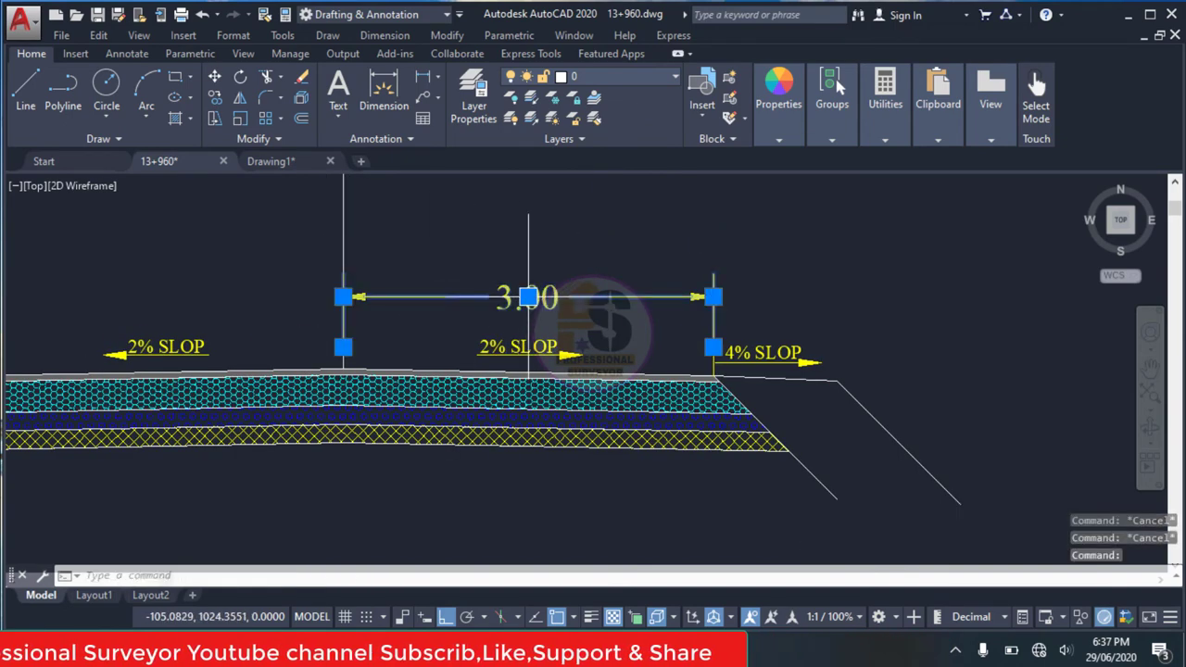
click(528, 297)
click(527, 164)
key(Escape)
- Add an aligned 1.00 dimension across the 4% slope shoulder, level with the 3.00 dimension
scroll(671, 331, down, 2)
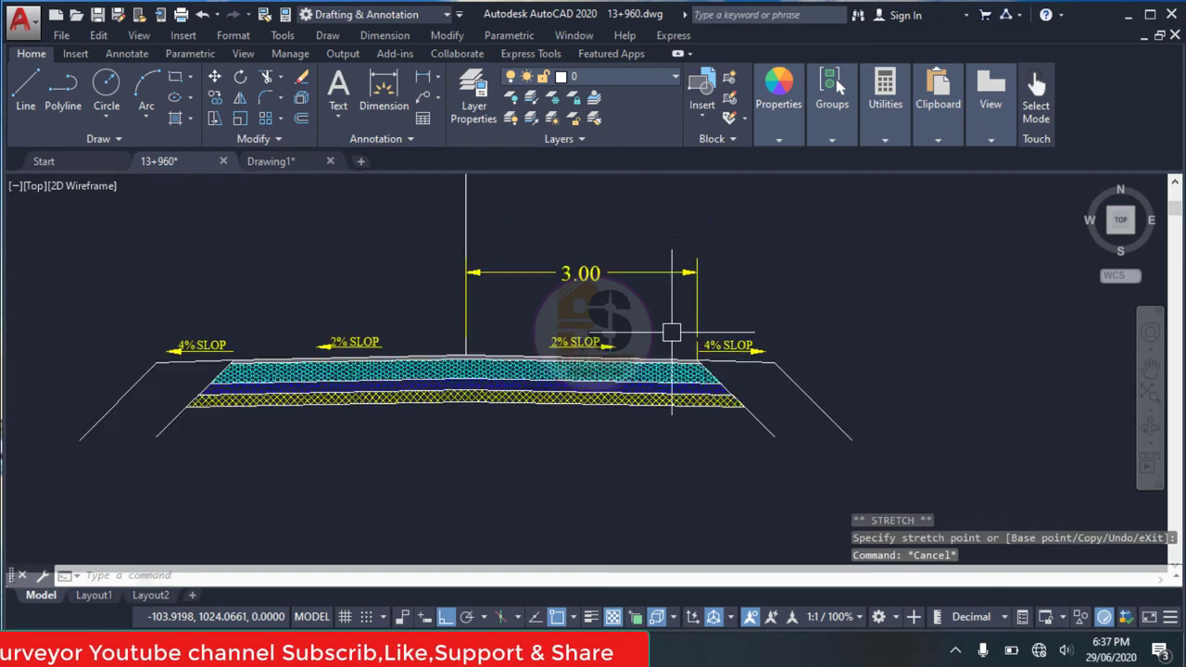
scroll(672, 332, up, 2)
scroll(648, 342, up, 2)
scroll(597, 376, up, 2)
click(596, 379)
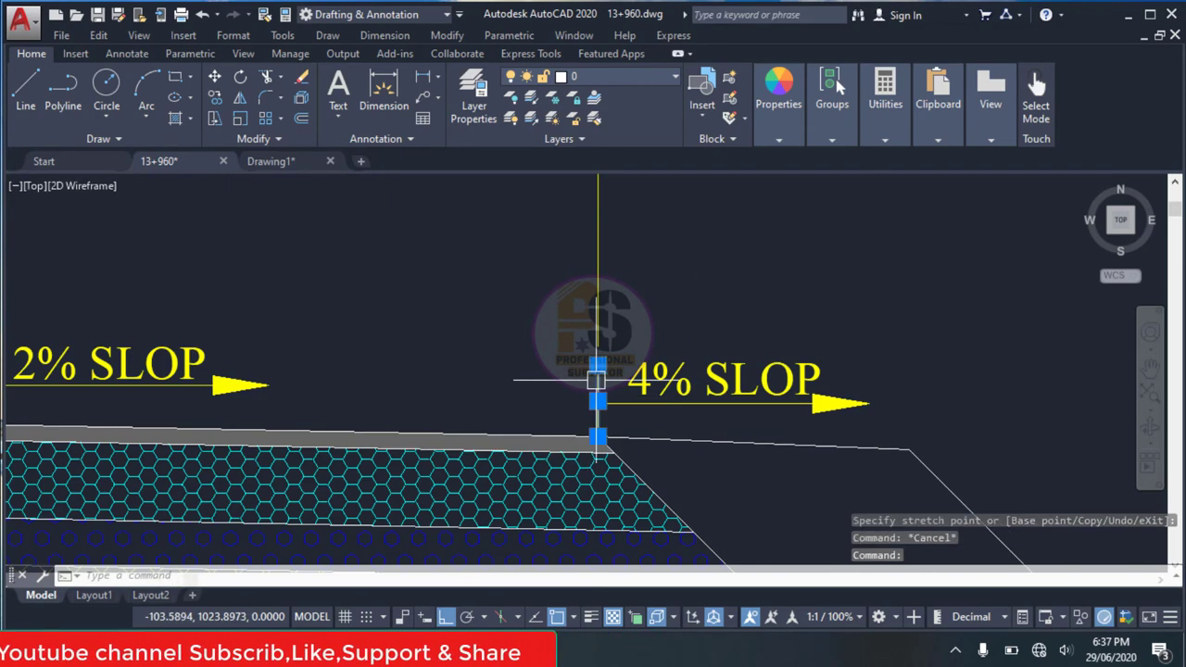
key(Escape)
scroll(683, 355, down, 3)
middle_drag(683, 355, 719, 355)
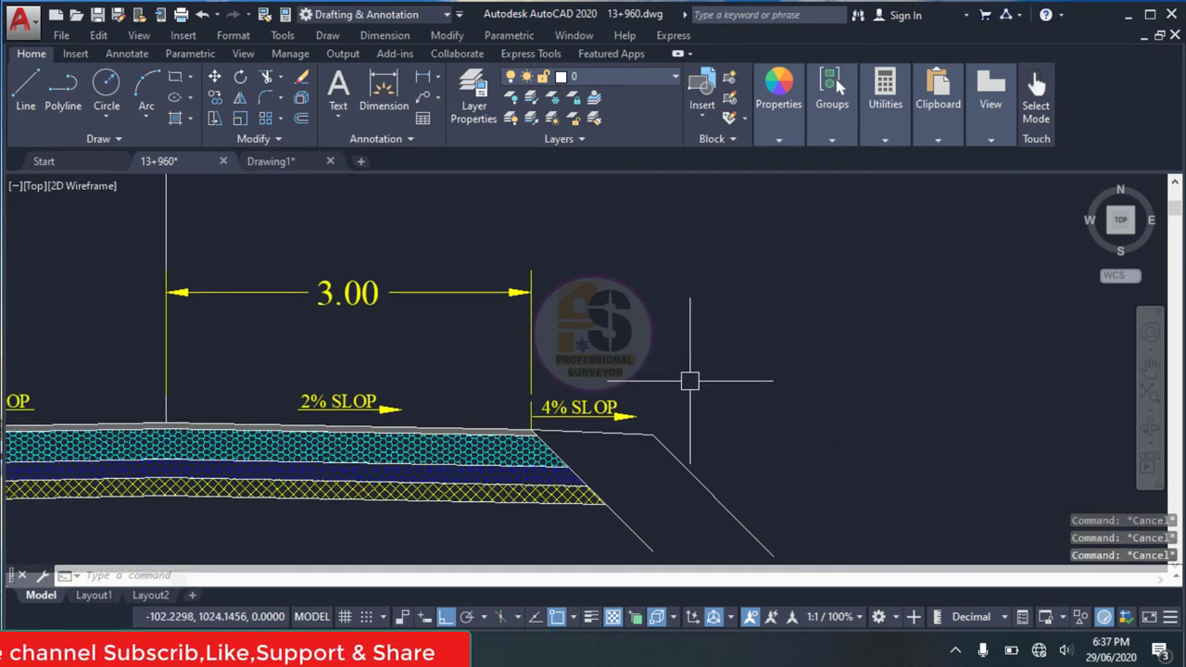
text(d)
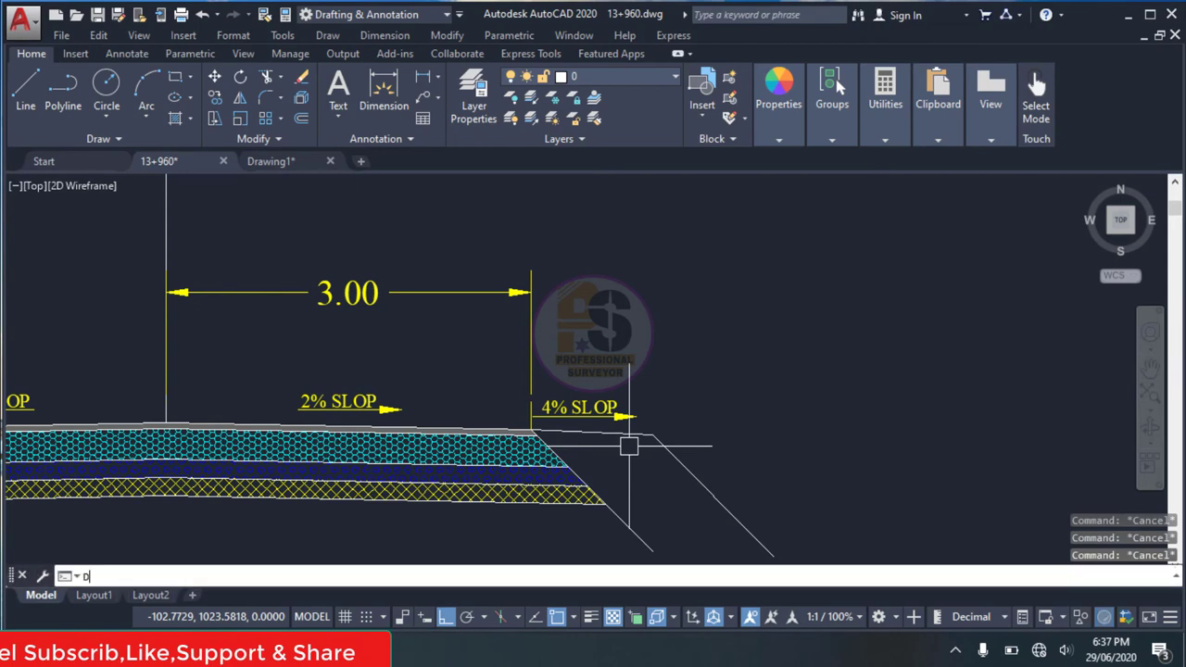
text(l)
key(Return)
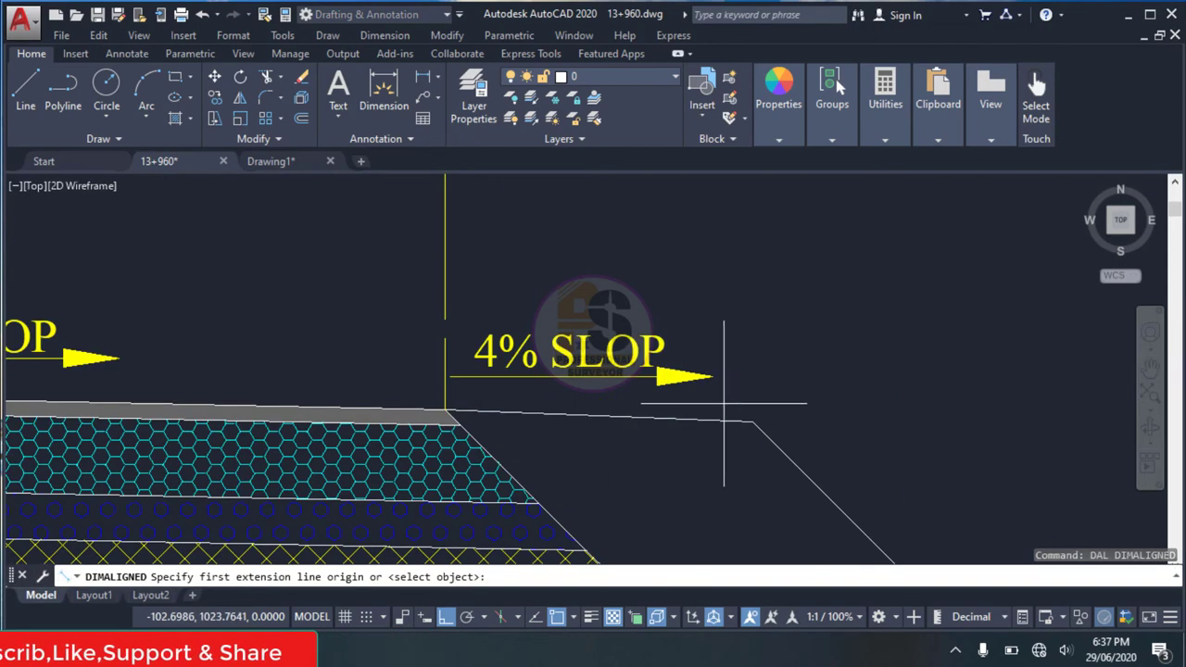
scroll(736, 445, up, 2)
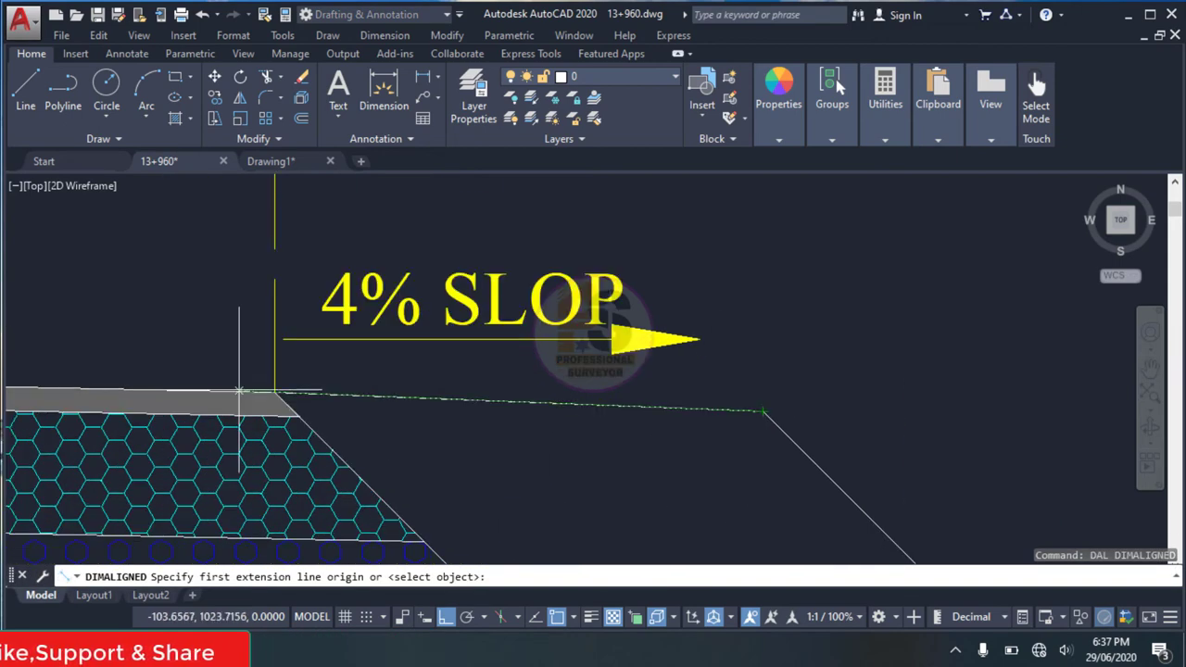
click(275, 392)
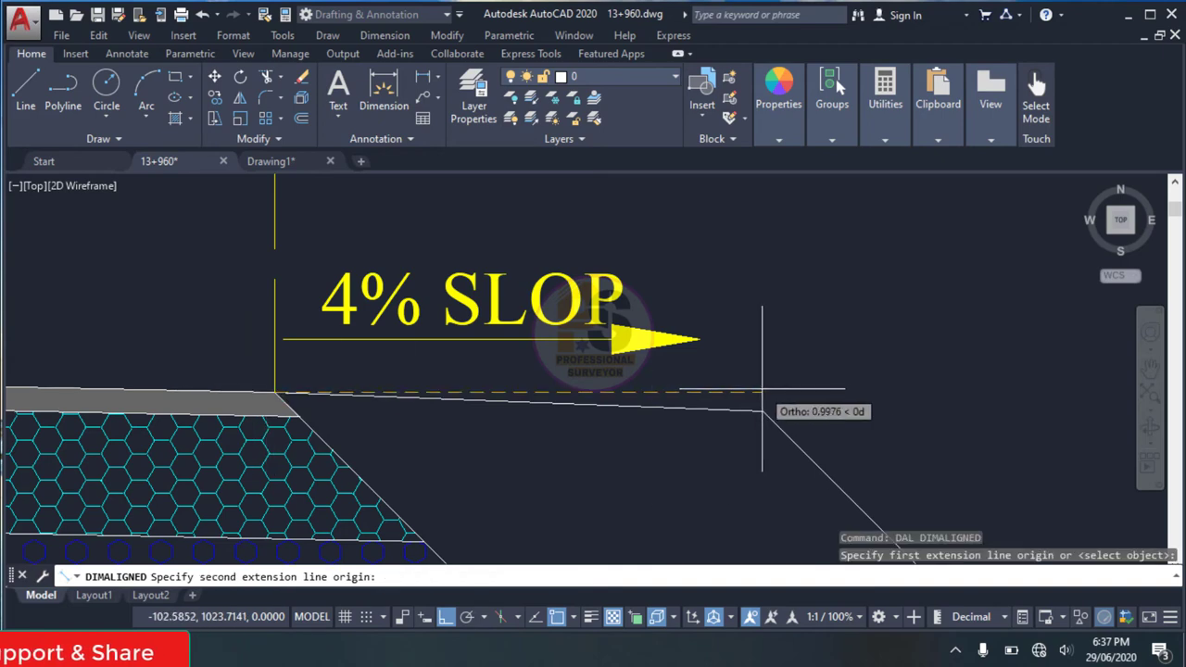
click(763, 406)
scroll(762, 371, down, 1)
scroll(731, 278, down, 3)
middle_drag(725, 270, 728, 405)
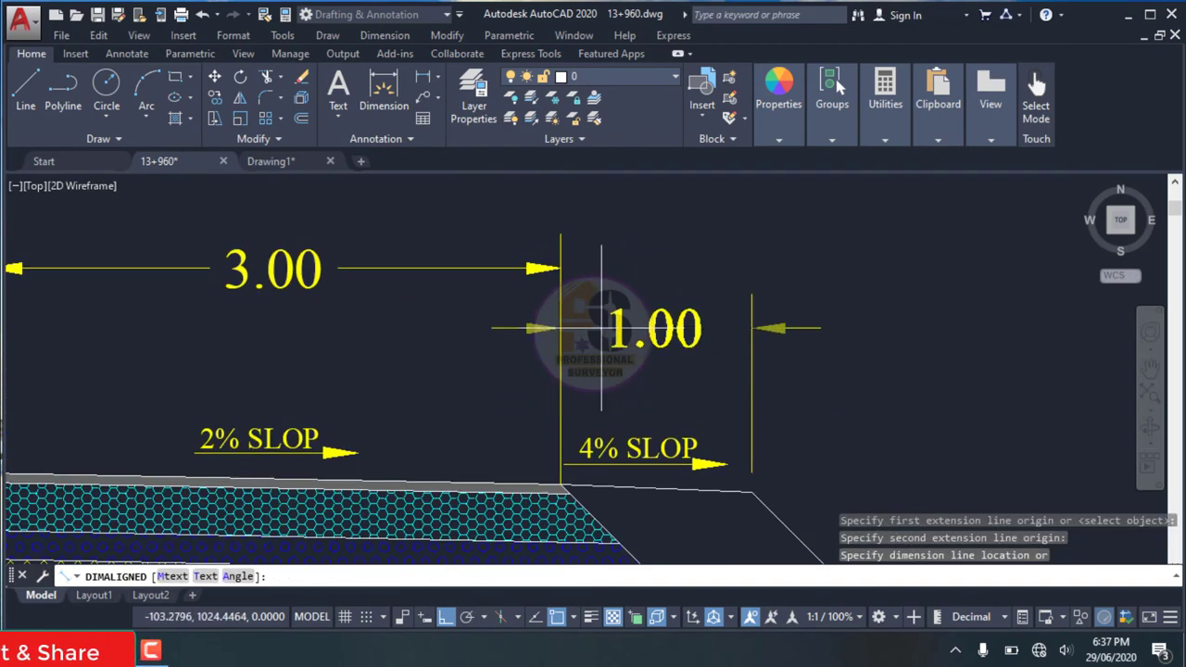
click(561, 268)
- Mirror the 3.00 and 1.00 dimensions about the centreline onto the left half, keeping the originals
scroll(720, 328, down, 2)
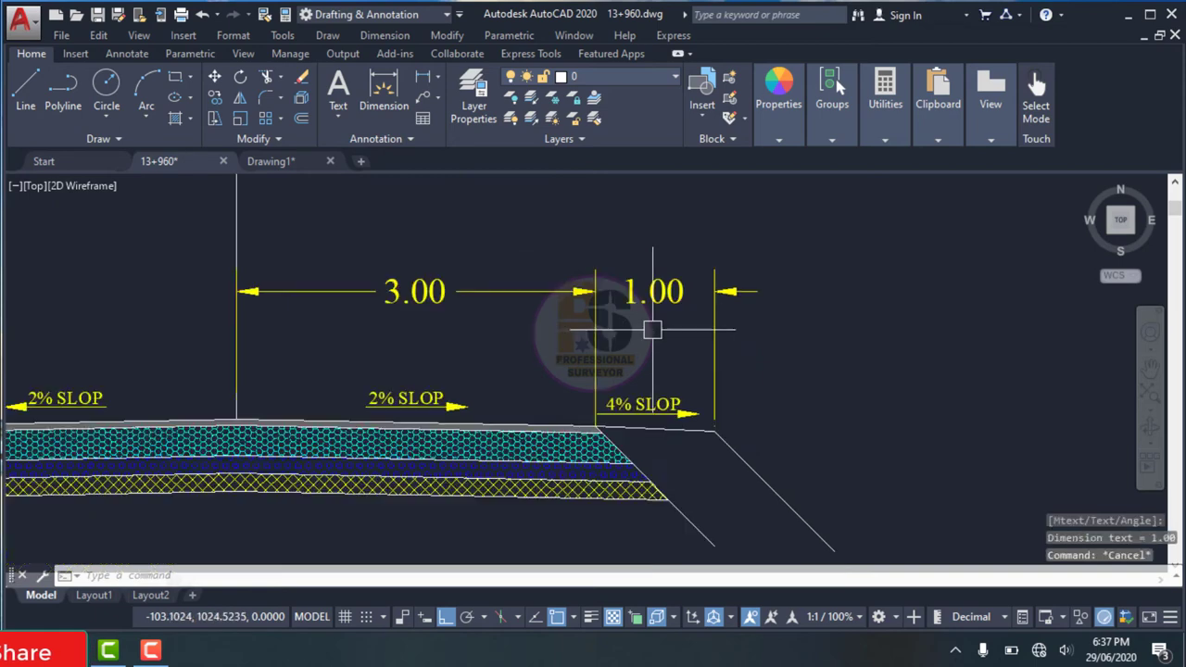
scroll(503, 378, down, 3)
scroll(510, 389, up, 1)
key(Escape)
key(Escape)
text(mi)
key(Return)
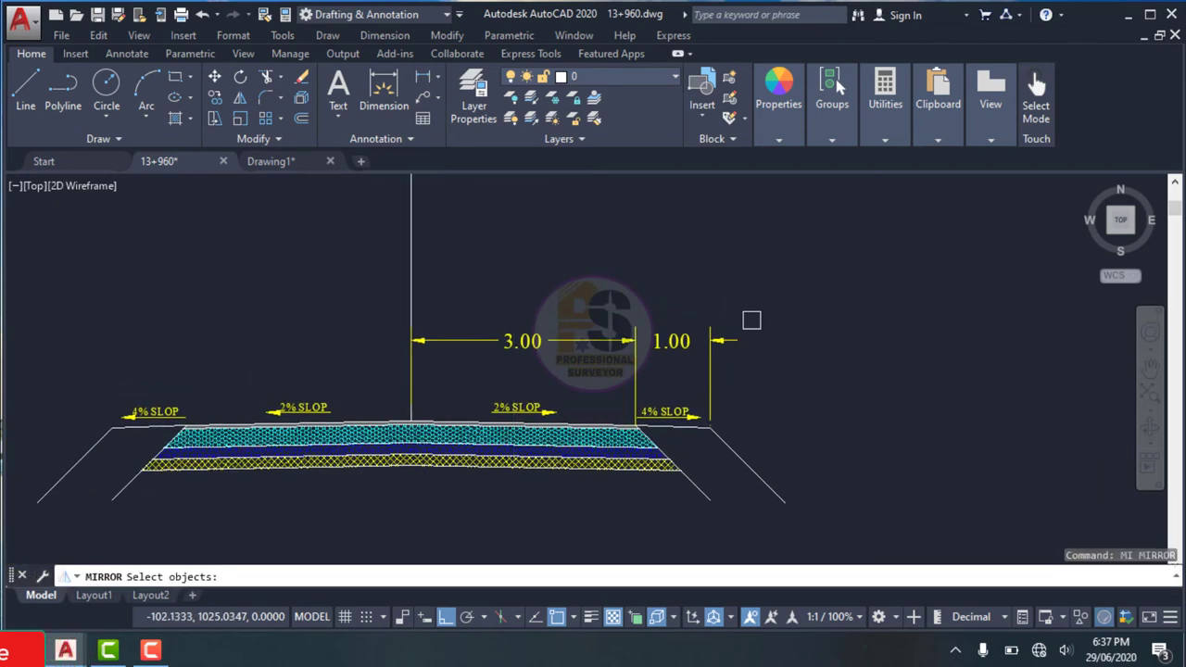
click(794, 292)
click(588, 343)
click(410, 422)
scroll(411, 422, down, 2)
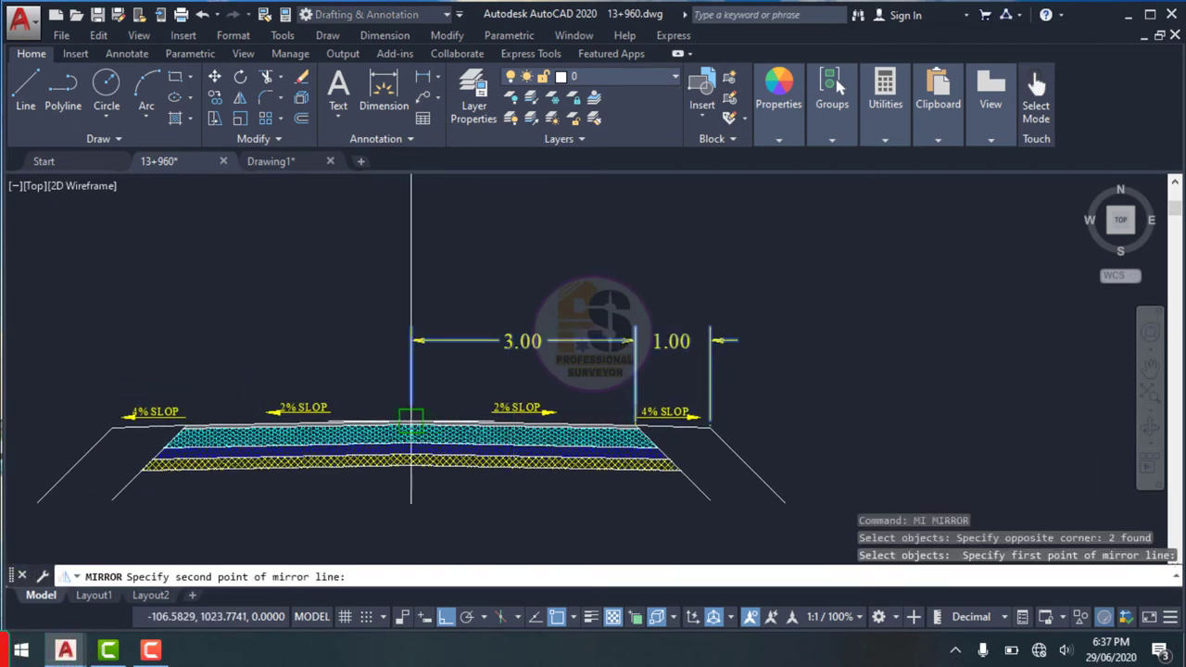
click(410, 220)
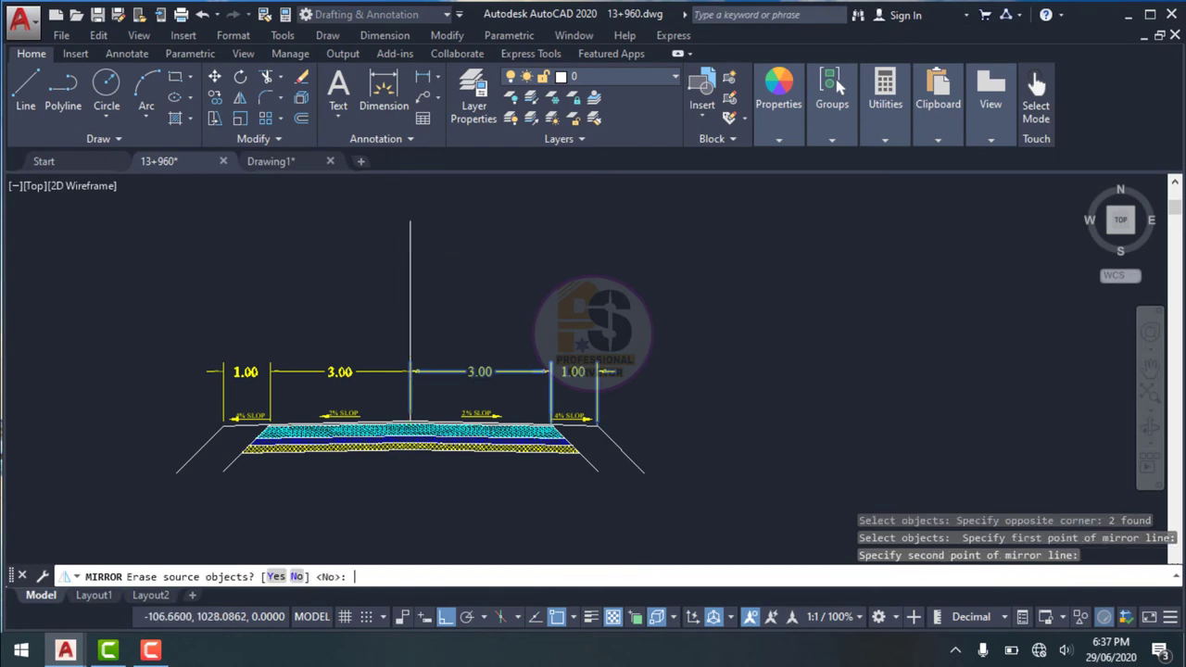
key(Return)
middle_drag(495, 365, 505, 361)
- Move all four dimensions (1.00, 3.00, 3.00, 1.00) higher above the road section
scroll(504, 361, up, 2)
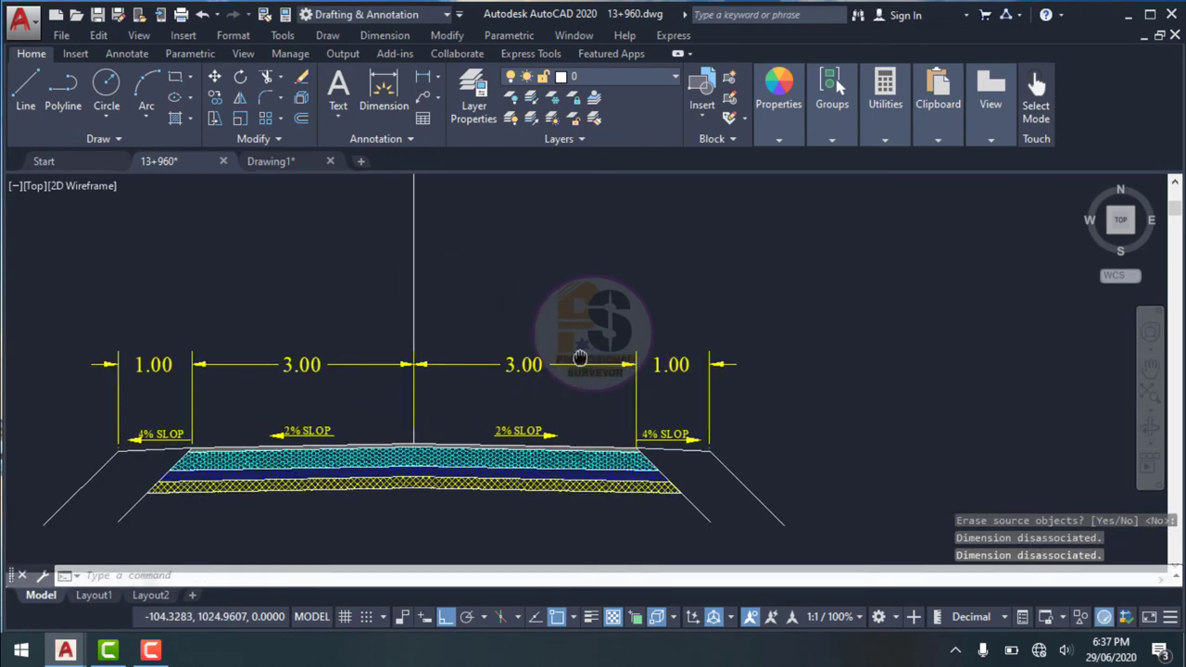
text(m)
key(Return)
click(784, 303)
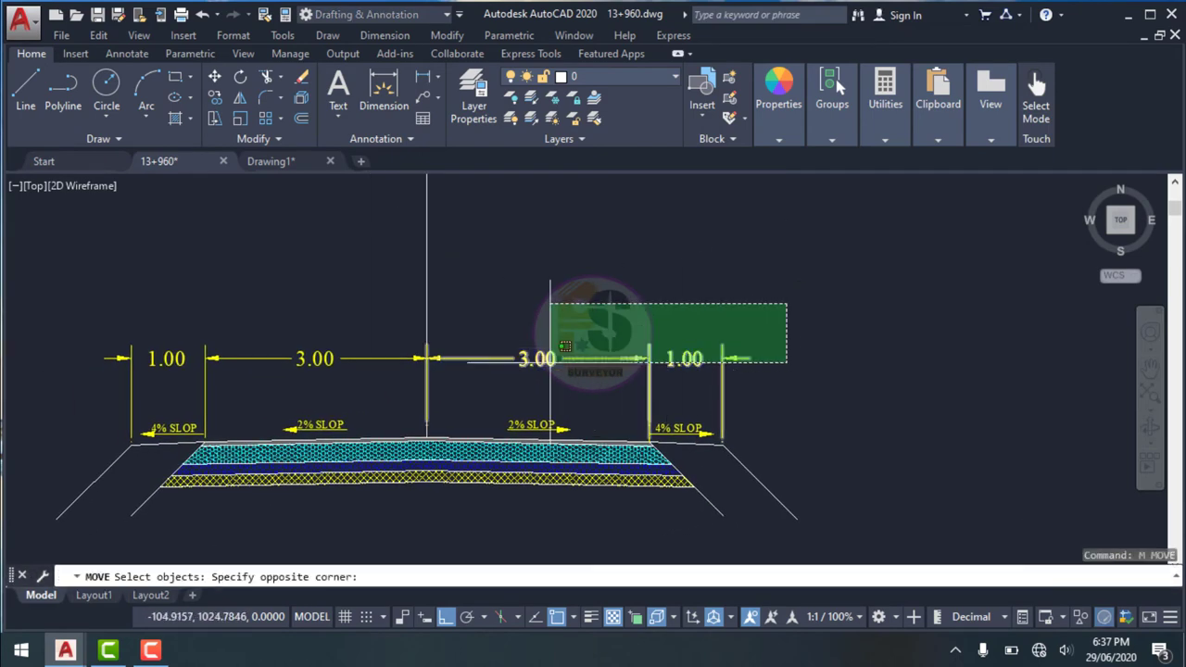
click(526, 355)
click(302, 257)
click(62, 443)
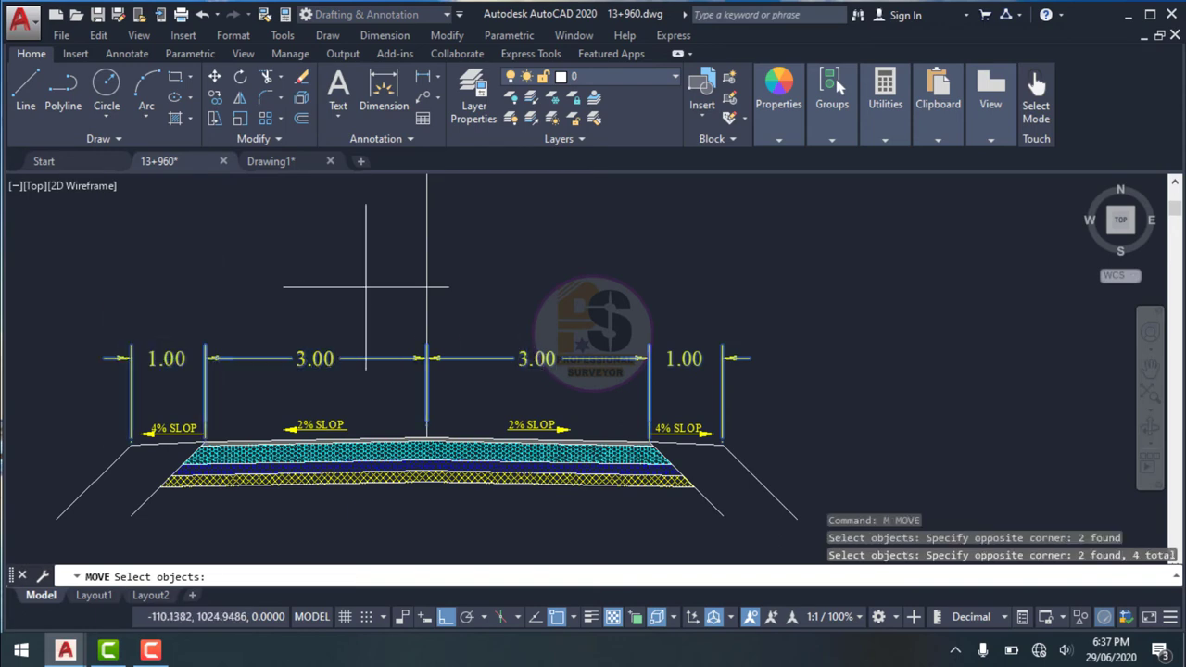
key(Return)
scroll(427, 361, up, 2)
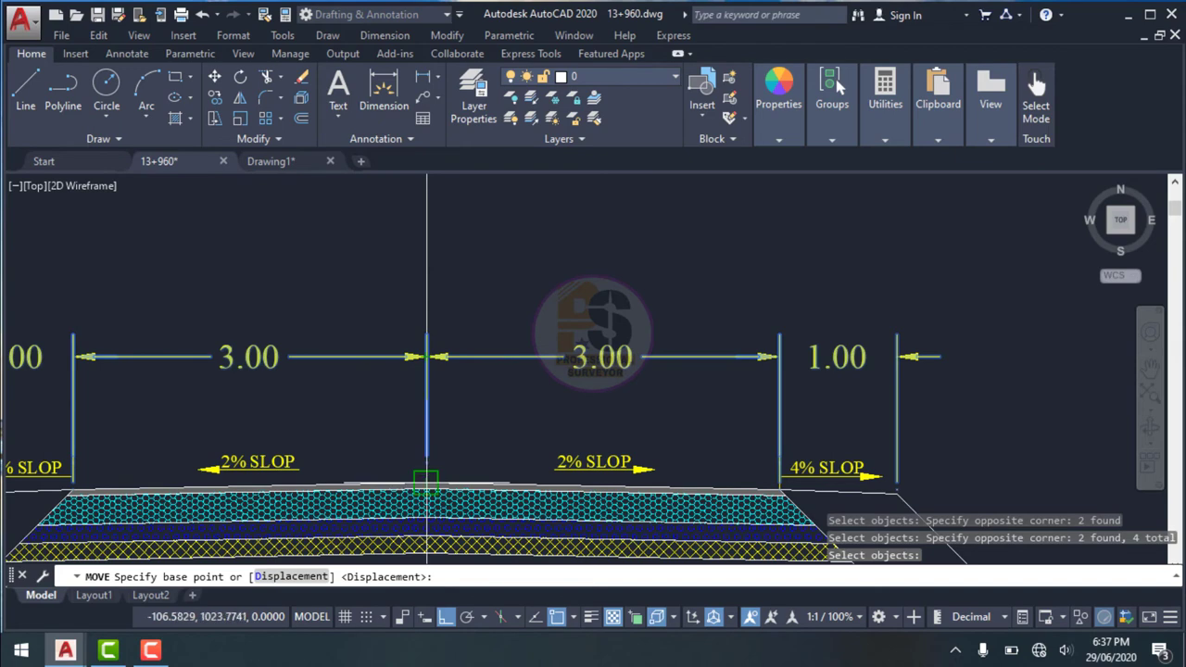
click(436, 468)
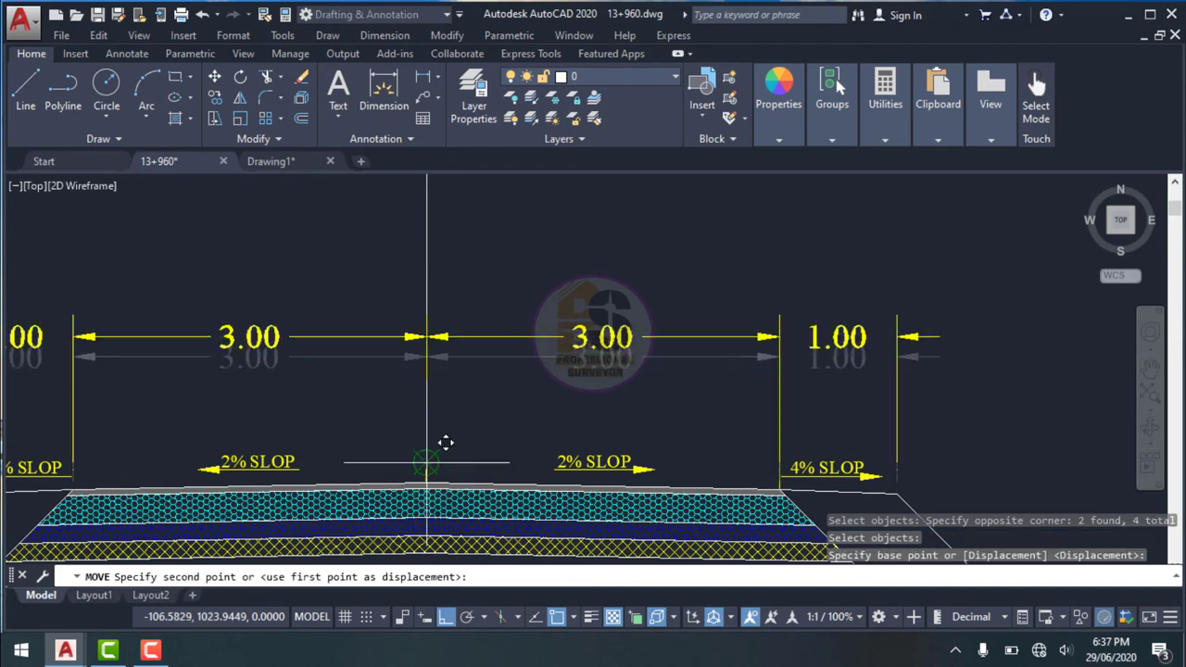
click(426, 394)
scroll(511, 389, down, 3)
scroll(582, 339, down, 2)
scroll(567, 348, up, 4)
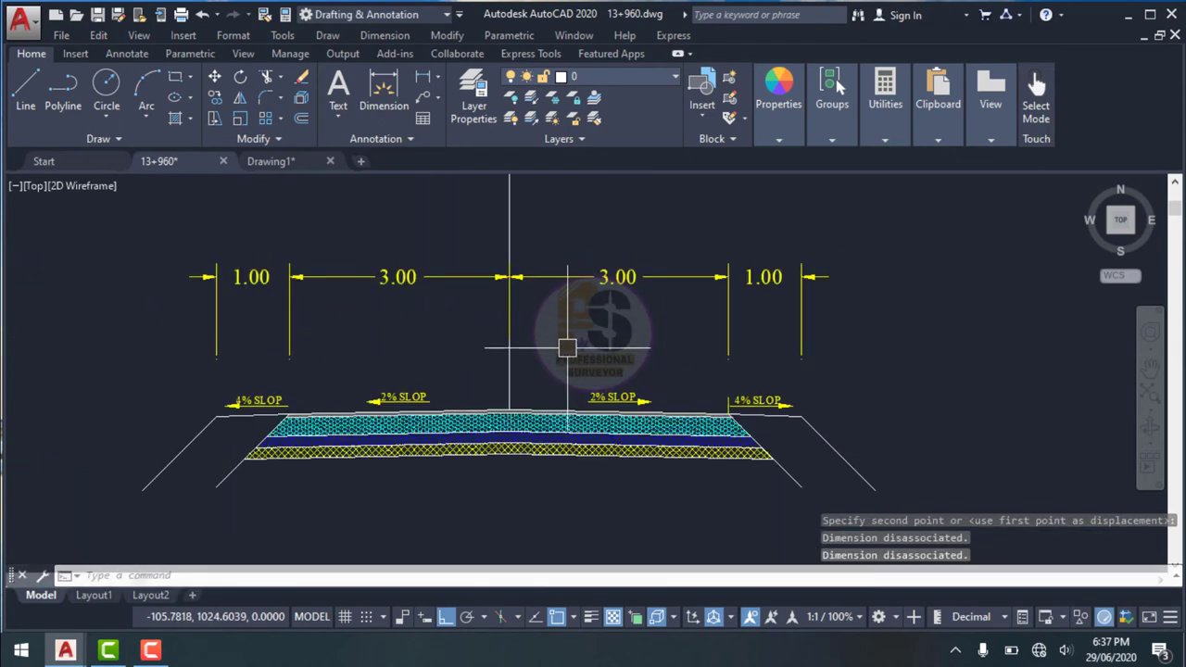
mouse_move(567, 348)
middle_down()
mouse_move(551, 343)
mouse_move(599, 349)
middle_up()
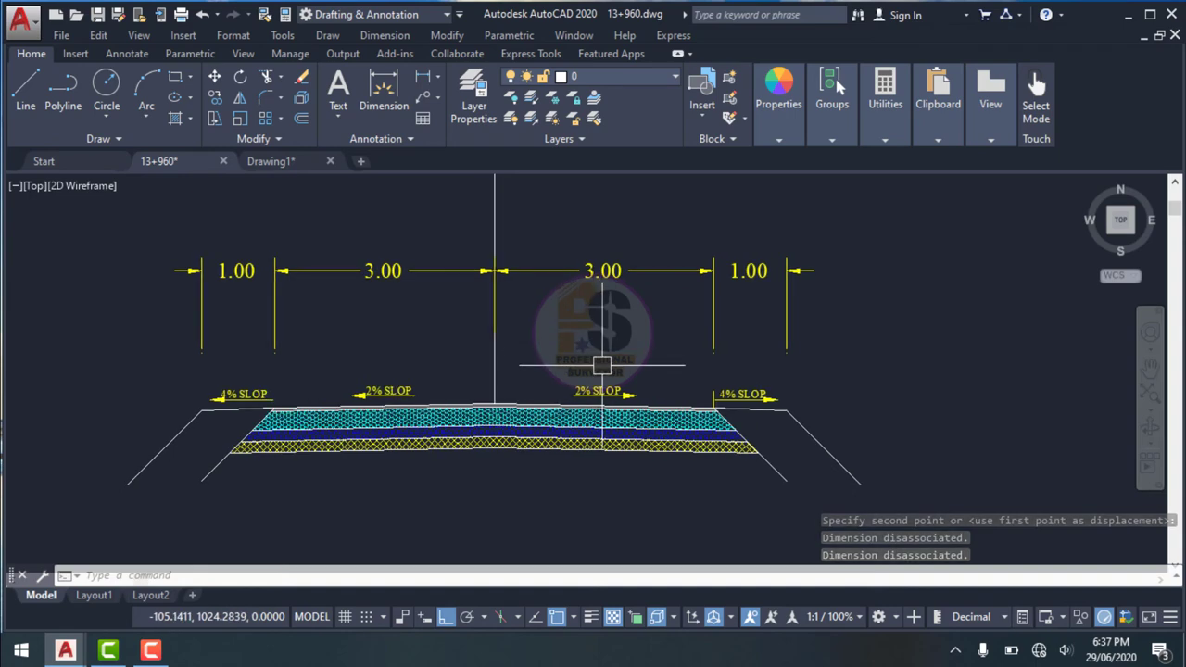
key(Escape)
key(Escape)
key(Escape)
- Erase the vertical line at the right road edge, then zoom out to the whole cross-section
scroll(720, 410, up, 4)
click(701, 384)
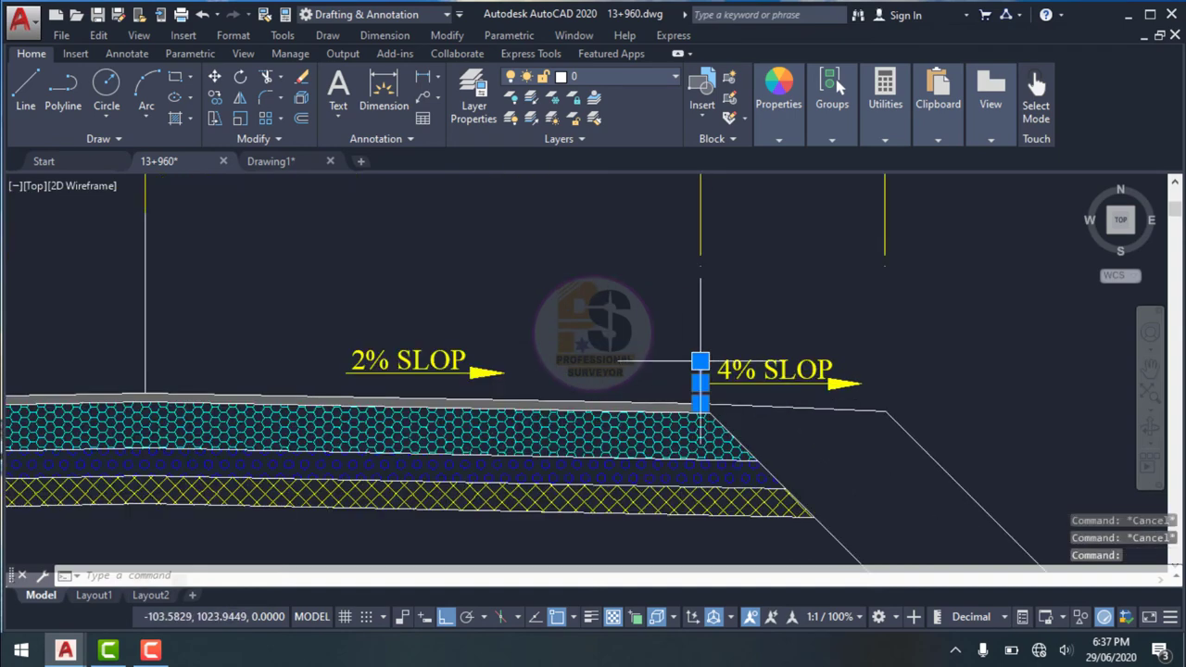
text(m)
key(Return)
scroll(613, 400, down, 4)
scroll(646, 360, up, 4)
key(Escape)
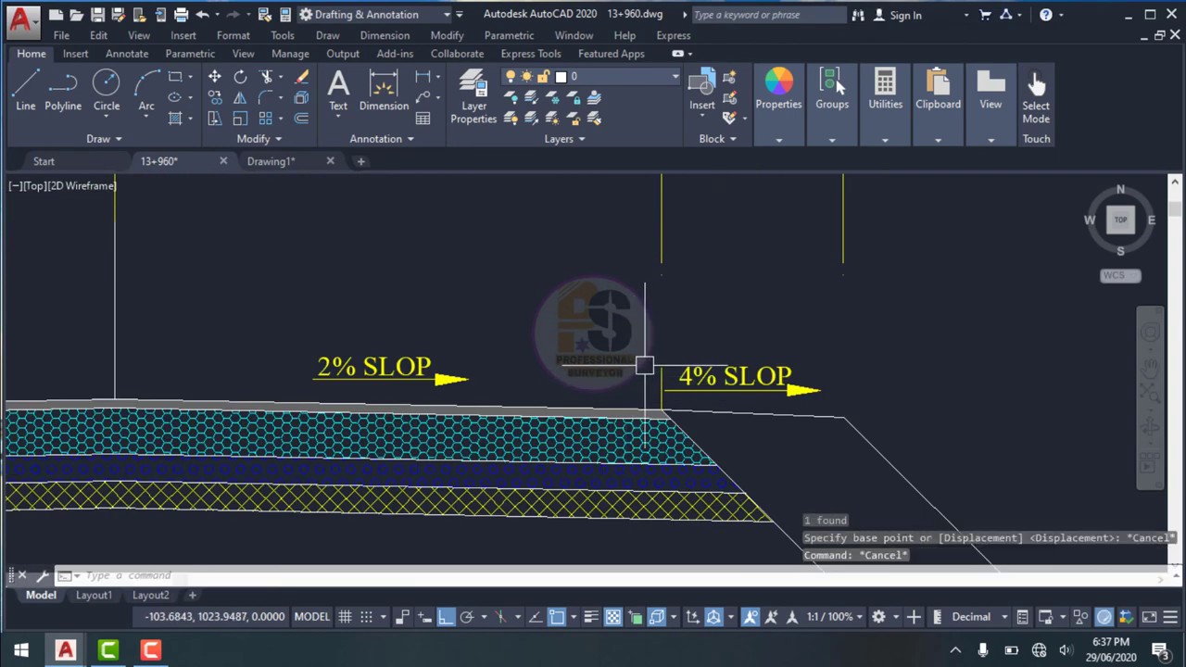
click(660, 380)
text(m)
key(Return)
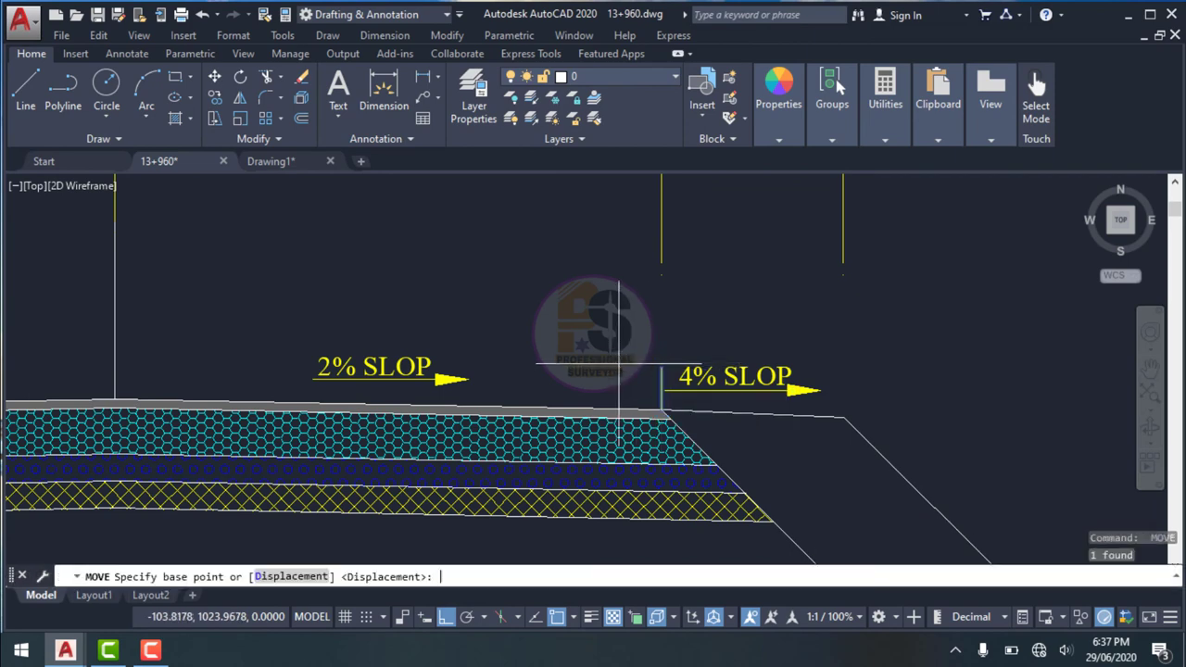
click(662, 367)
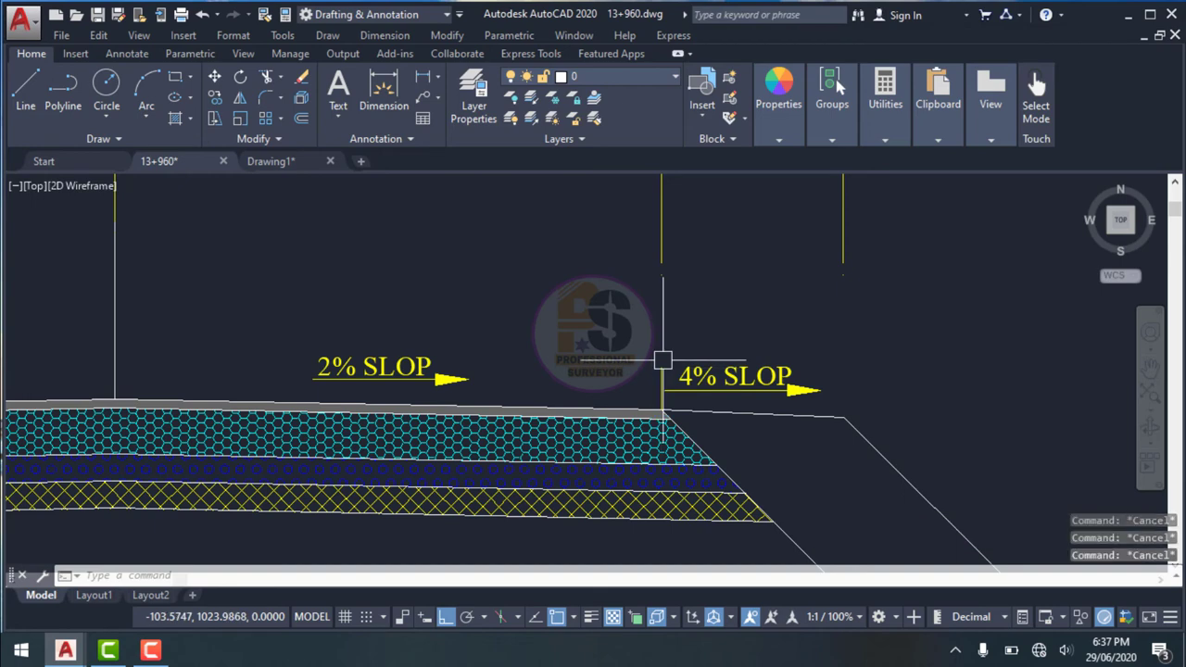
text(e)
key(Return)
scroll(644, 361, down, 5)
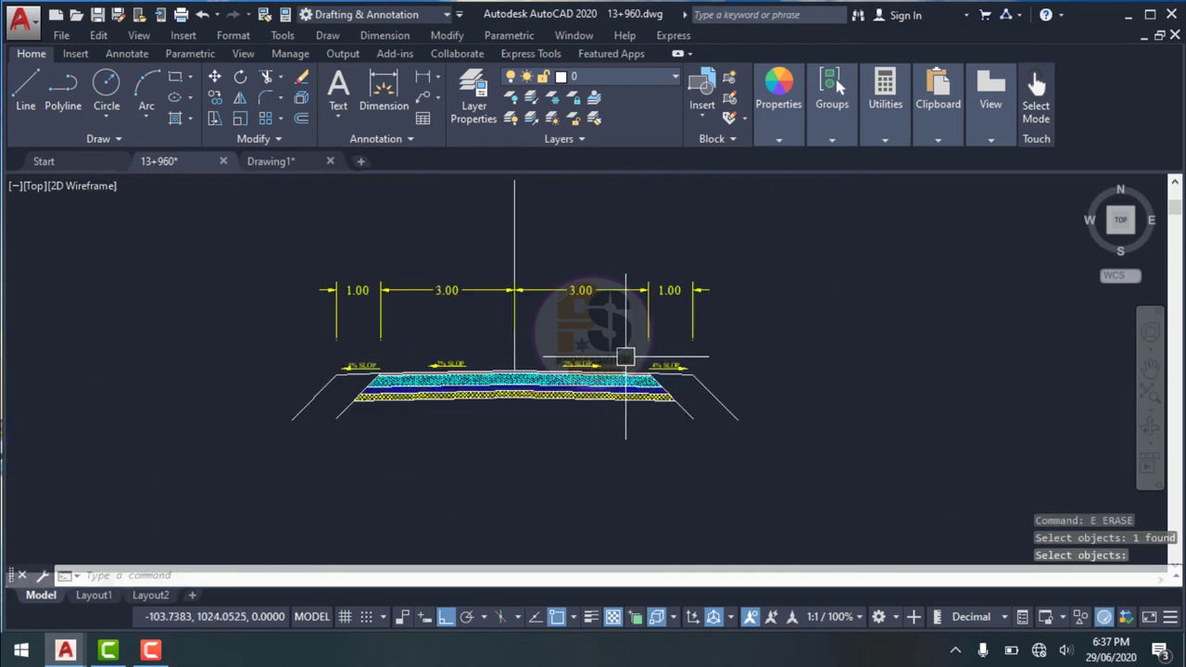
scroll(559, 321, up, 2)
middle_drag(563, 311, 567, 348)
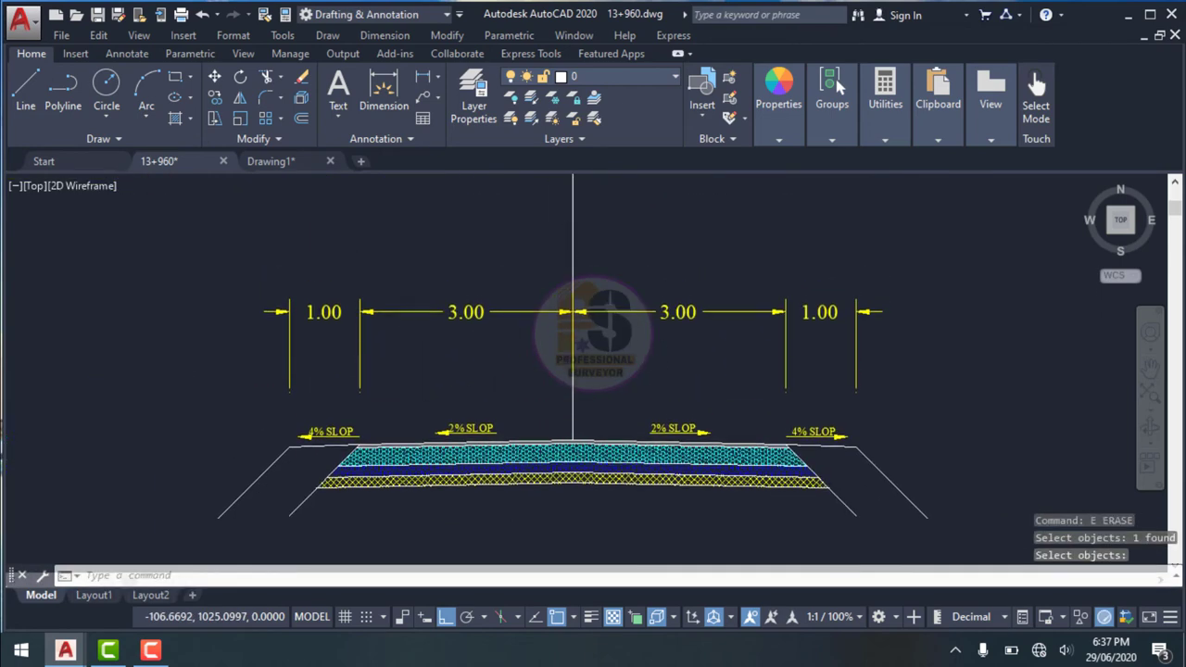
scroll(598, 389, down, 2)
scroll(599, 264, down, 1)
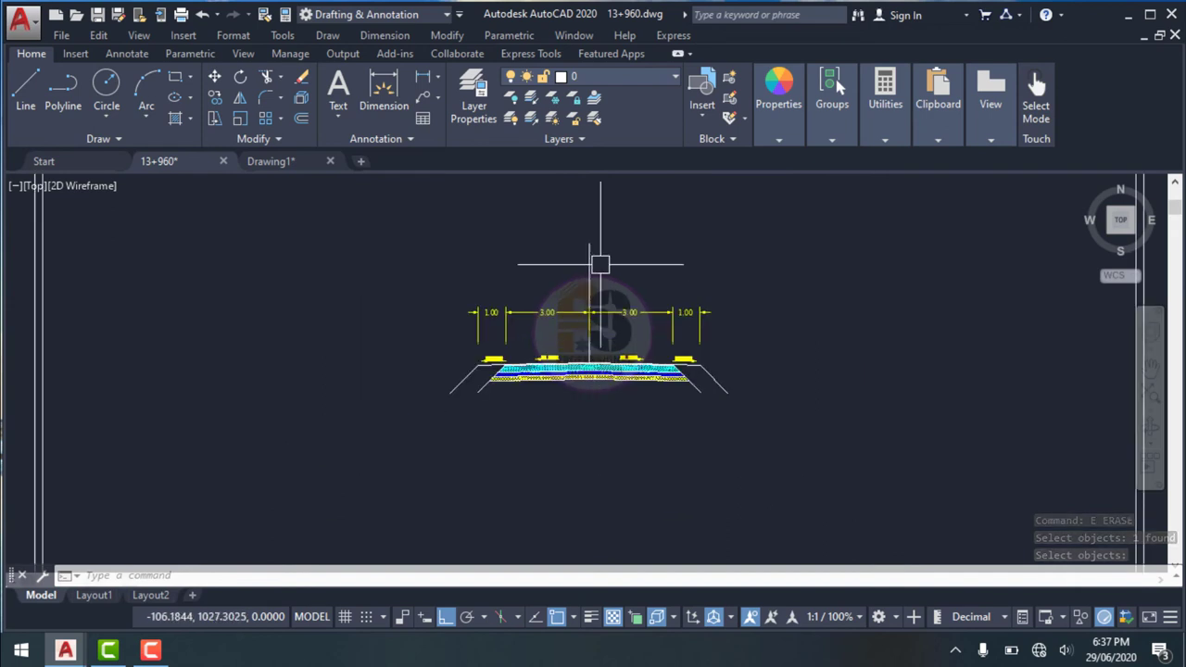
scroll(508, 265, down, 1)
scroll(656, 419, down, 2)
middle_drag(656, 419, 664, 287)
scroll(519, 312, down, 2)
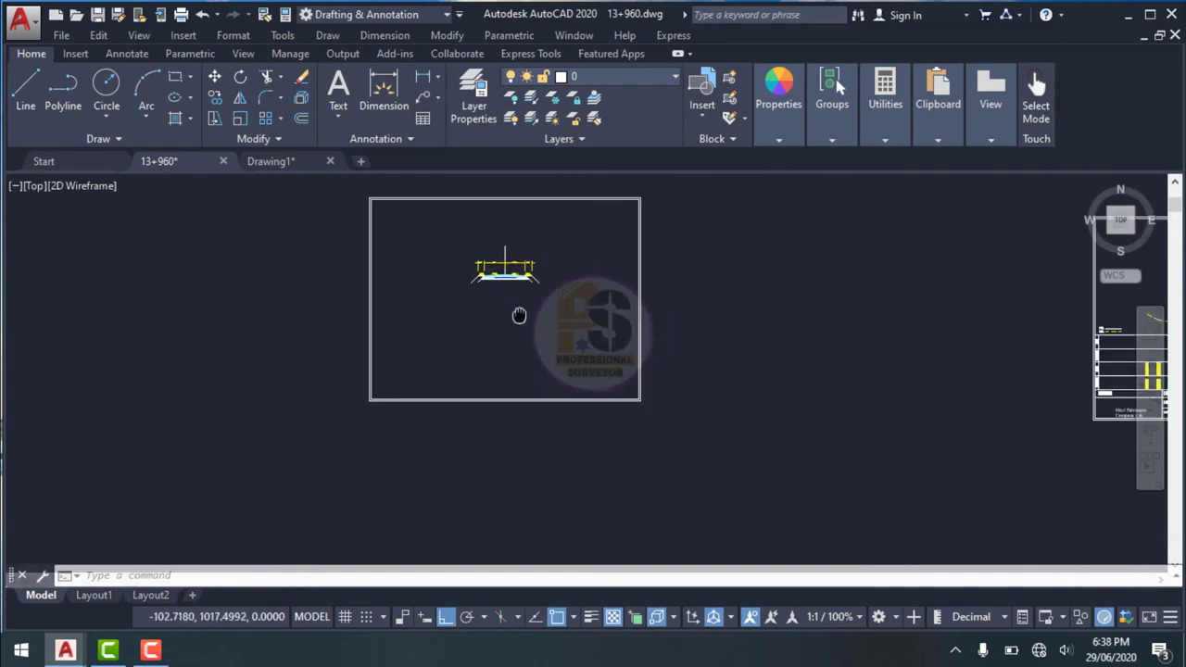
scroll(489, 278, up, 3)
middle_drag(489, 278, 547, 245)
scroll(513, 401, down, 2)
middle_drag(454, 404, 489, 416)
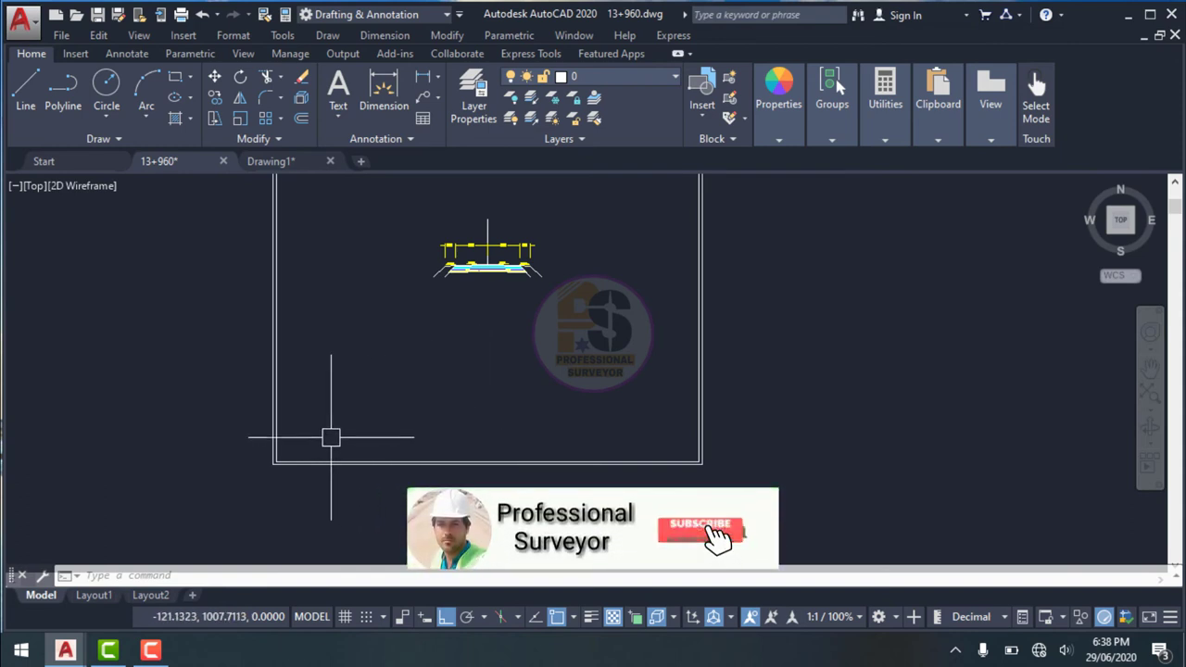
middle_drag(500, 355, 476, 433)
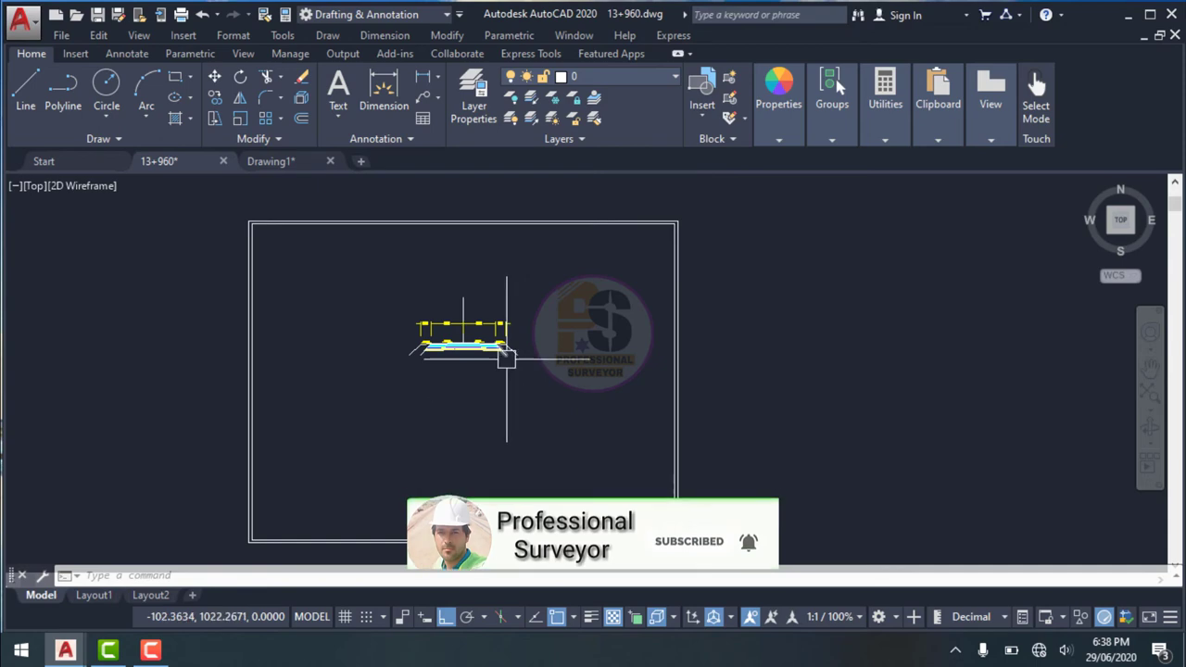
scroll(450, 299, up, 3)
scroll(533, 301, down, 3)
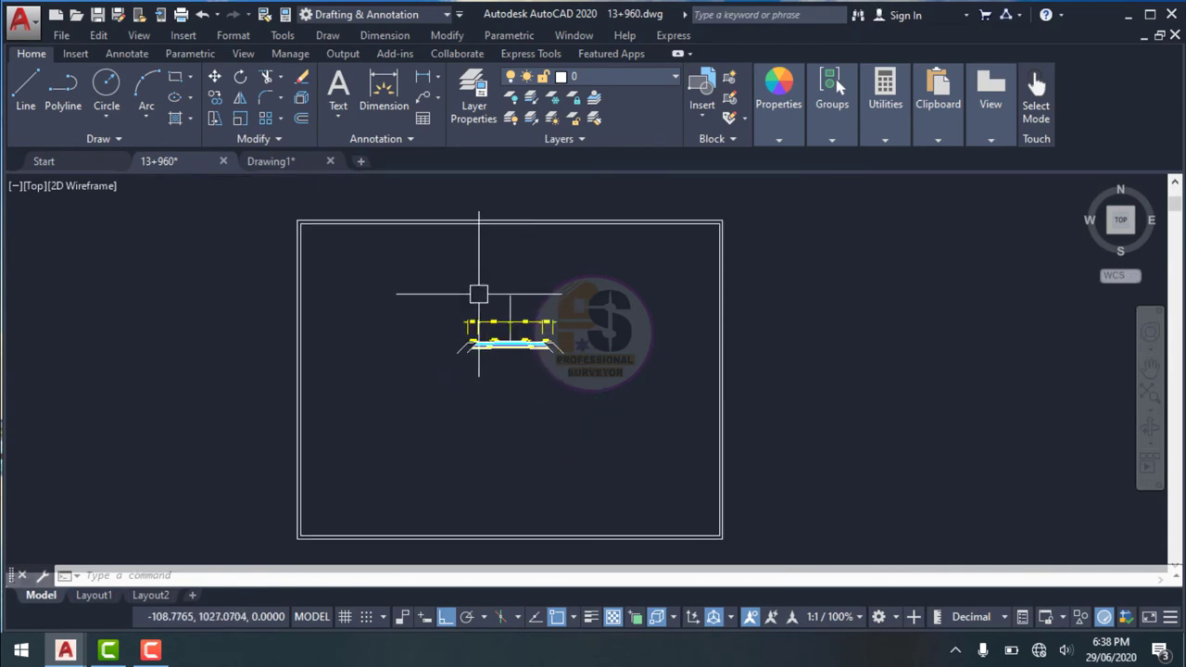
scroll(481, 305, down, 2)
scroll(596, 392, down, 3)
middle_drag(596, 392, 480, 325)
scroll(713, 340, up, 2)
scroll(714, 340, up, 4)
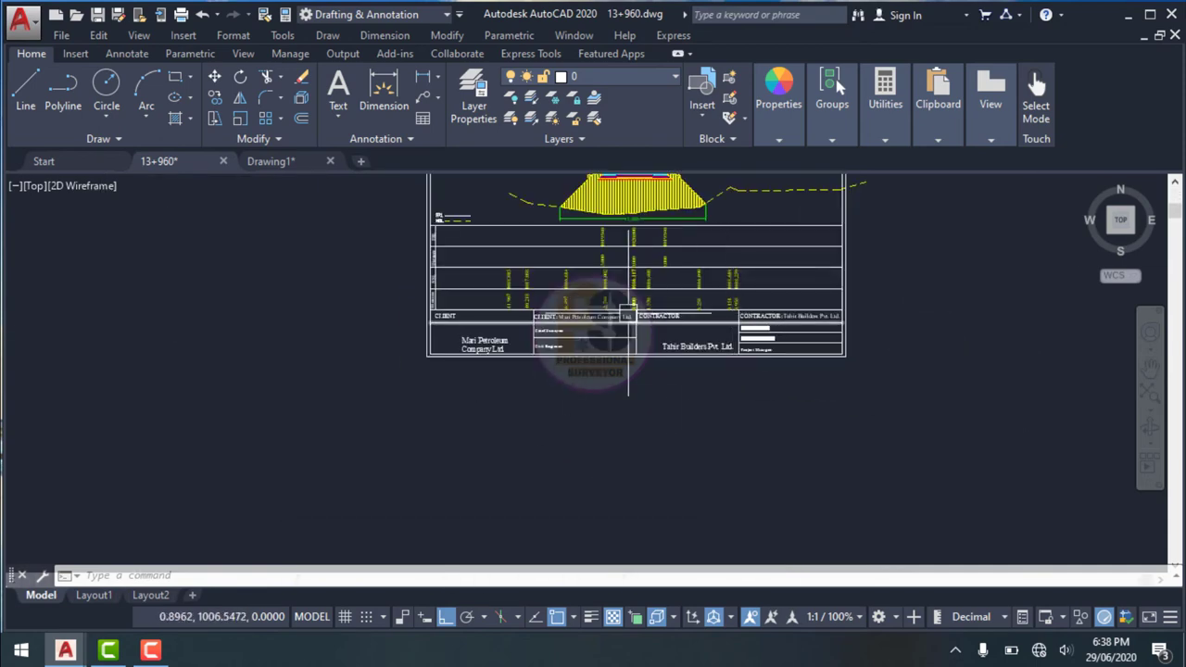
scroll(561, 445, up, 4)
middle_drag(429, 393, 548, 412)
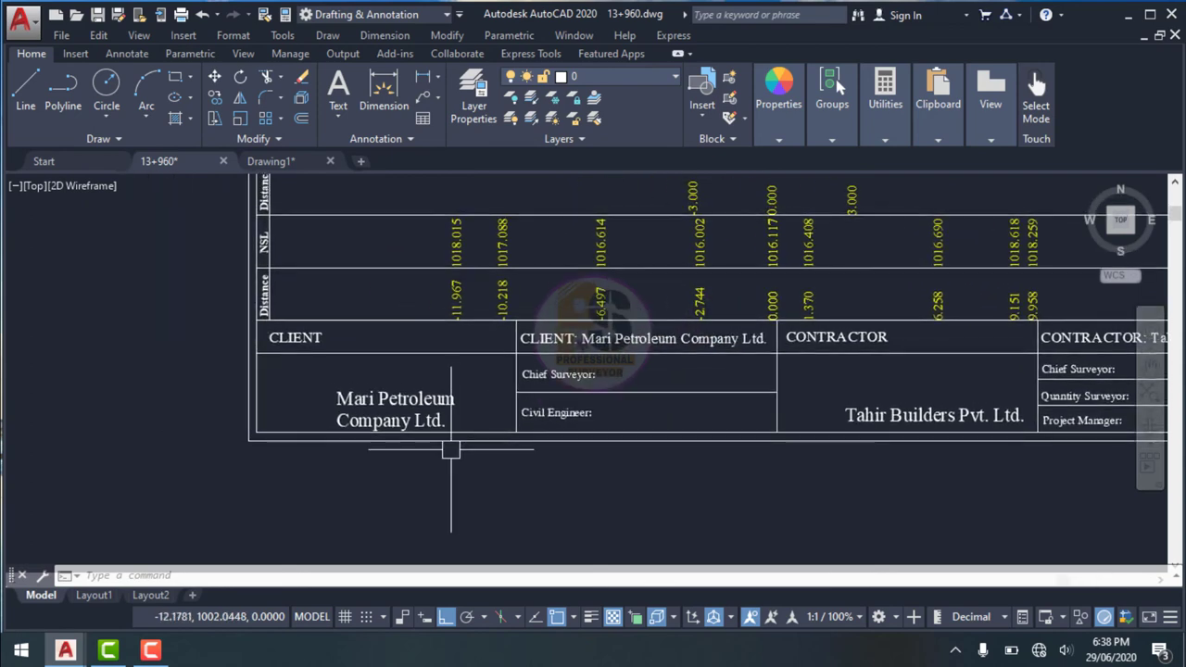
scroll(451, 450, down, 4)
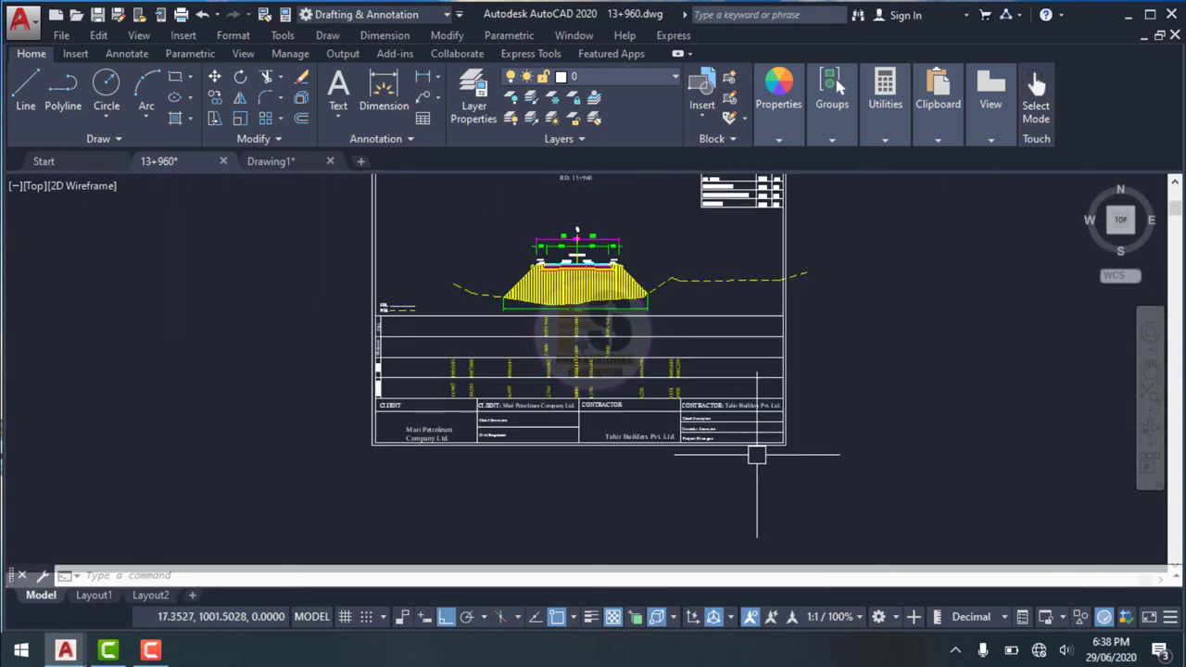
middle_drag(759, 450, 564, 379)
scroll(564, 378, up, 4)
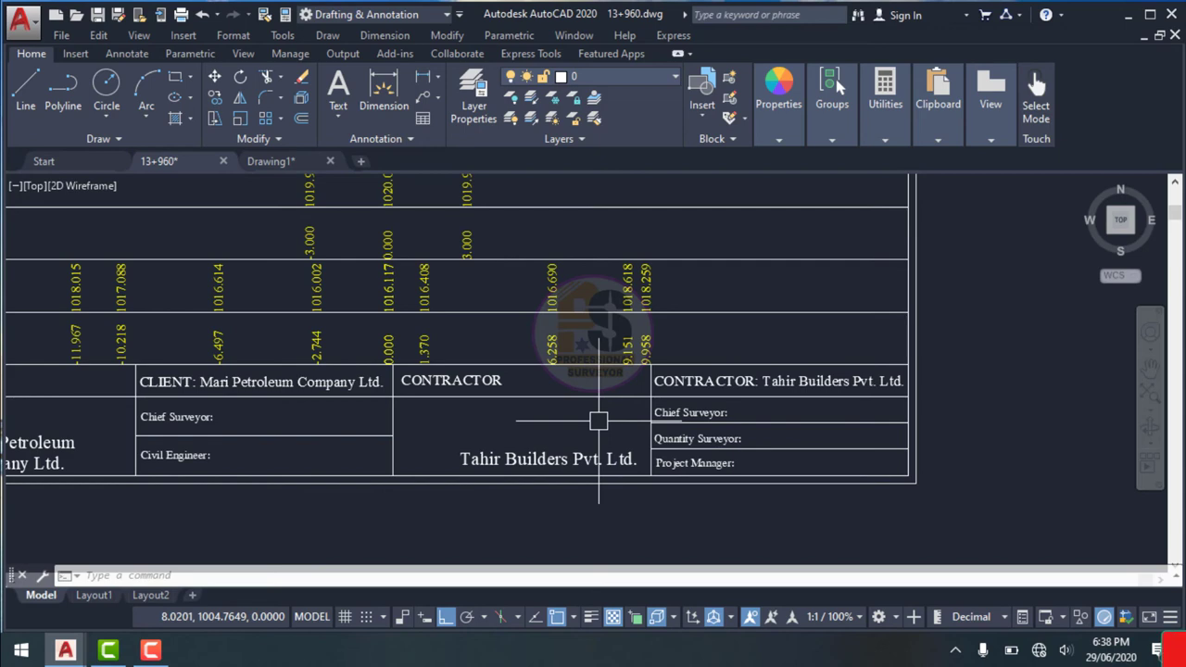
scroll(599, 422, down, 2)
scroll(598, 422, down, 2)
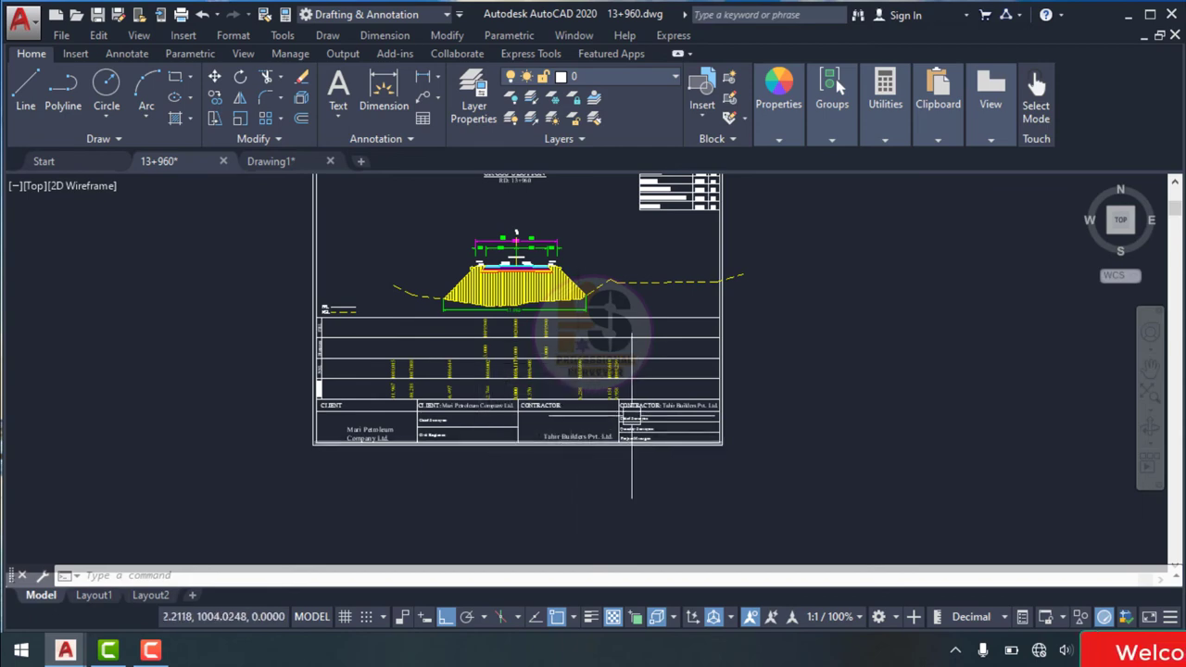
scroll(570, 441, up, 2)
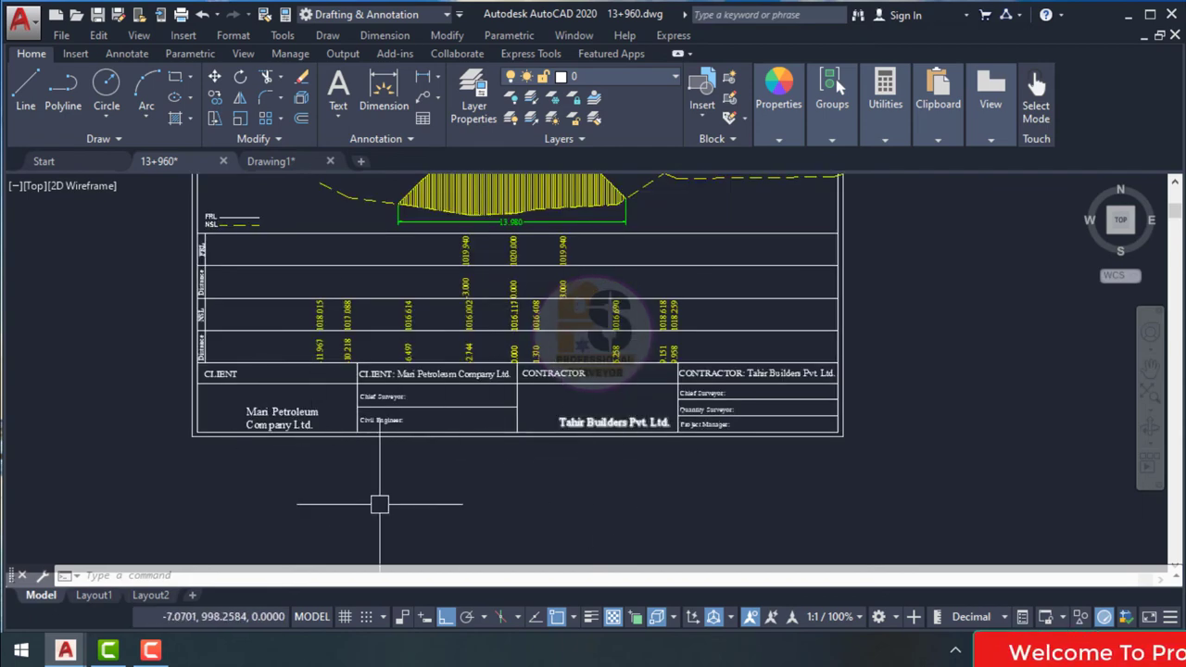
key(Escape)
key(Escape)
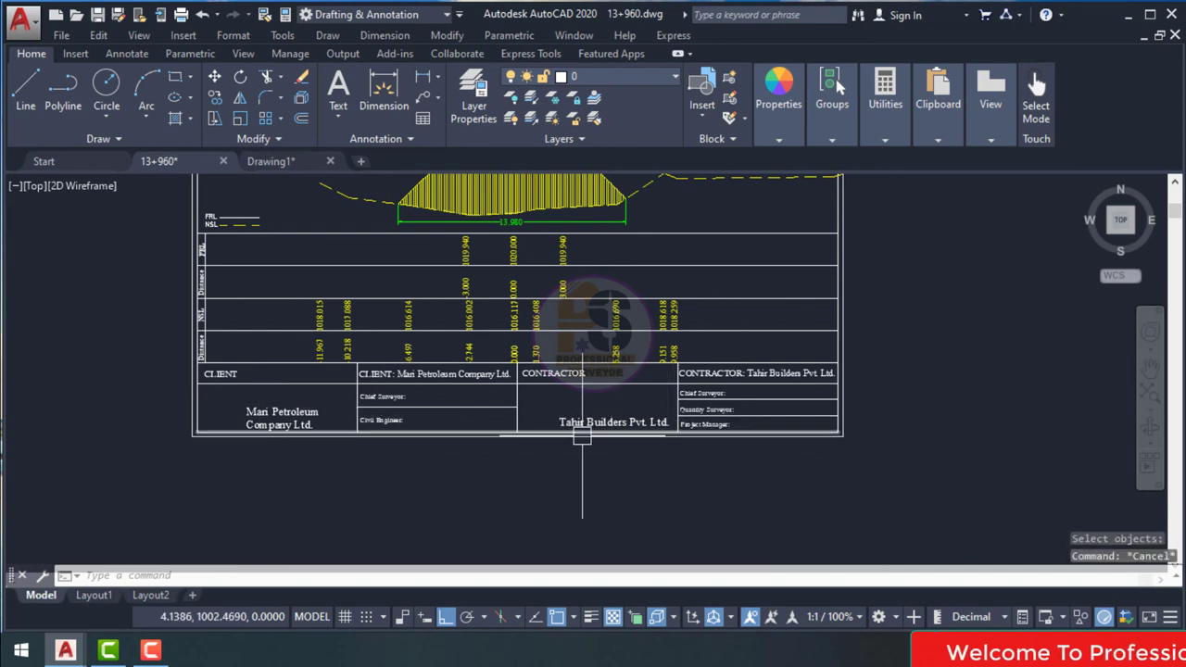
scroll(543, 410, down, 1)
scroll(379, 418, down, 5)
scroll(291, 407, up, 1)
scroll(291, 408, up, 1)
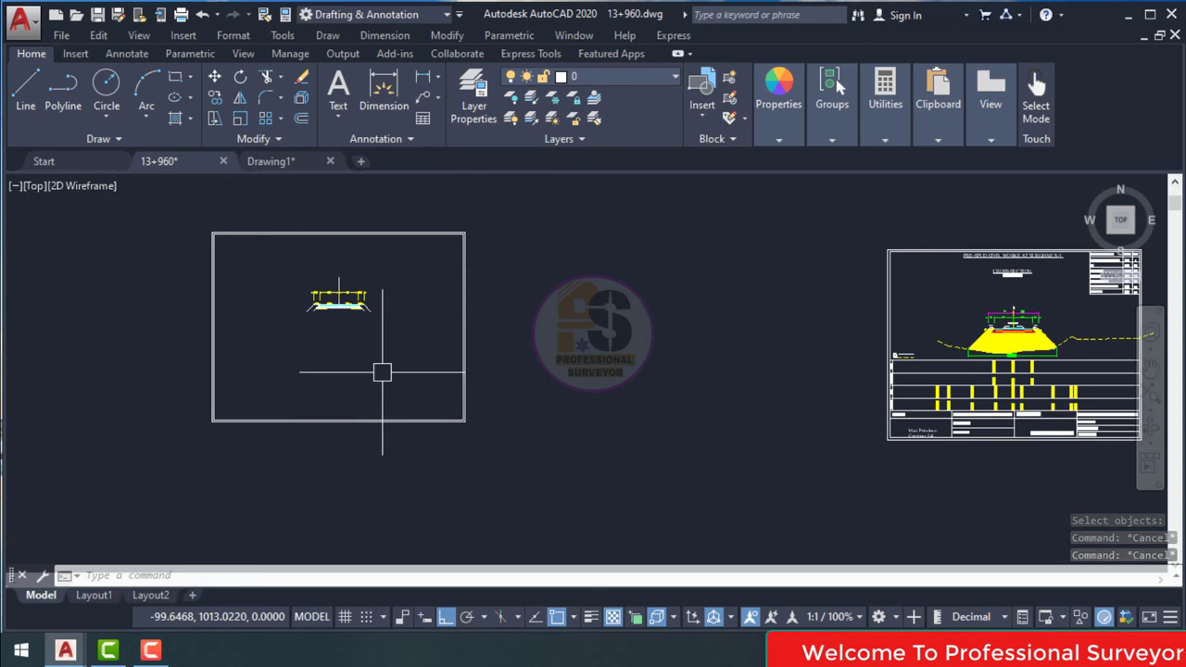
scroll(903, 362, up, 3)
scroll(418, 293, up, 2)
- Start COPY and window-select the CLIENT and CONTRACTOR title block rows
scroll(384, 337, up, 2)
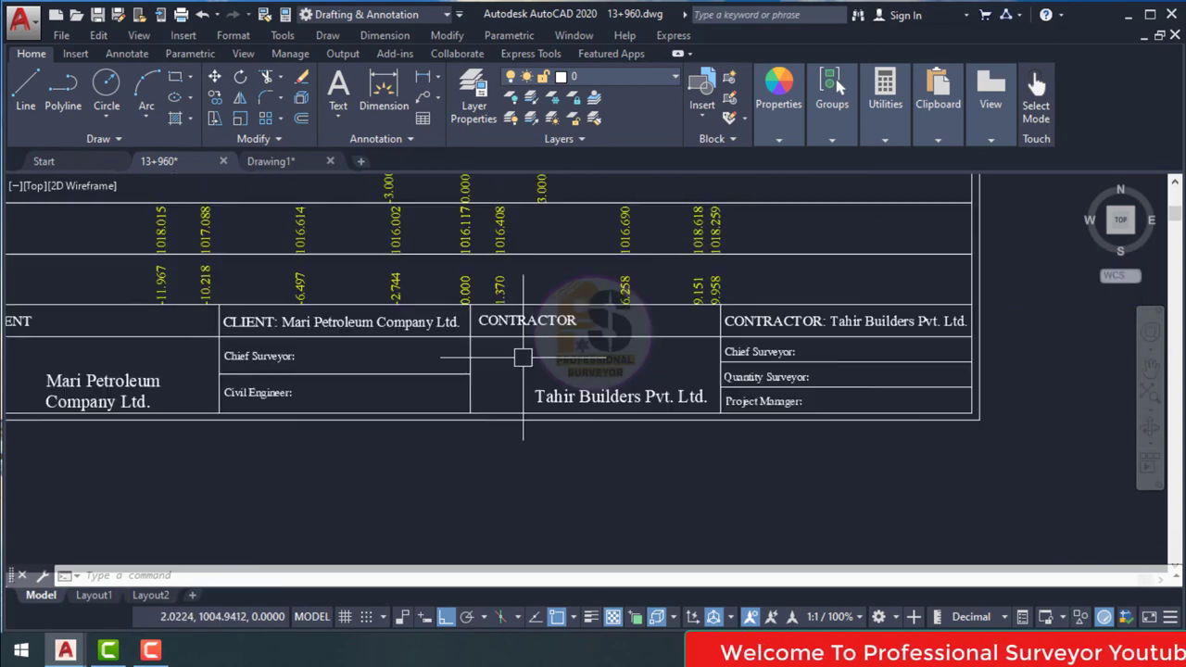
middle_drag(522, 357, 567, 353)
key(Escape)
text(o)
key(Return)
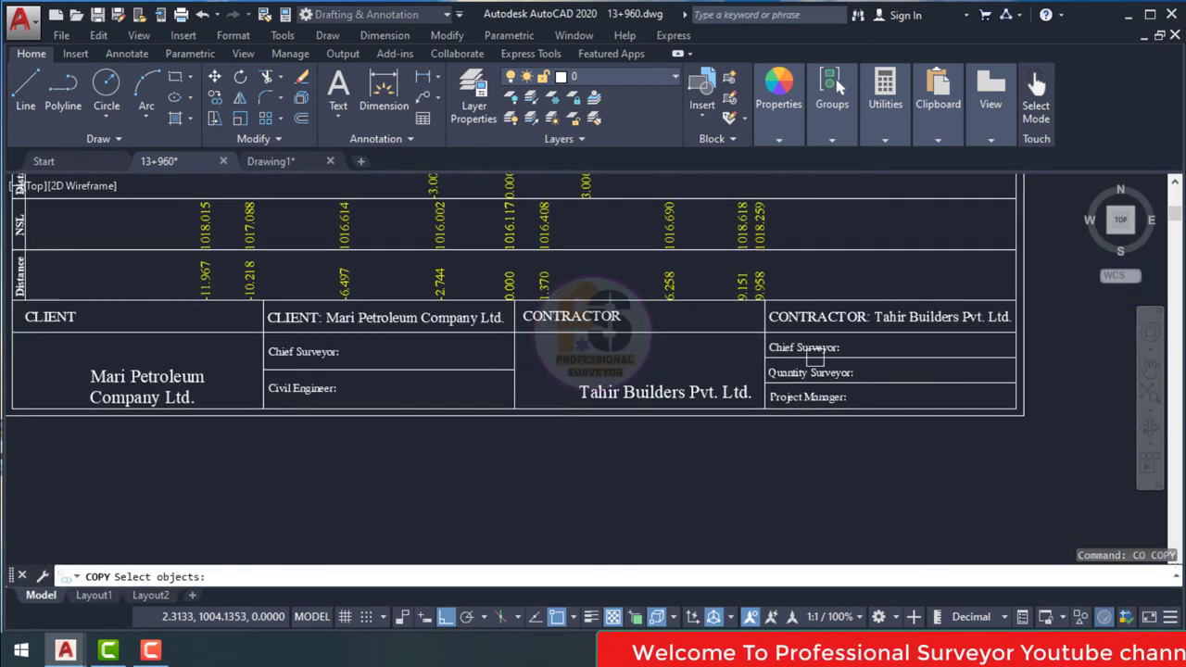
click(984, 281)
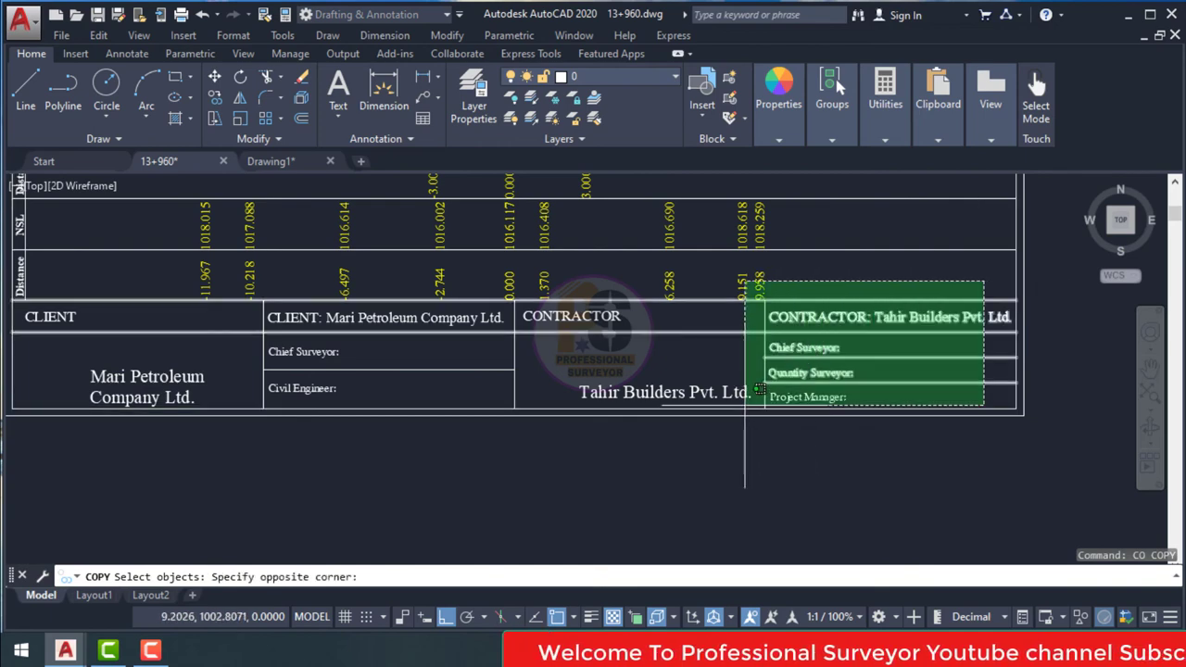
middle_drag(314, 391, 440, 379)
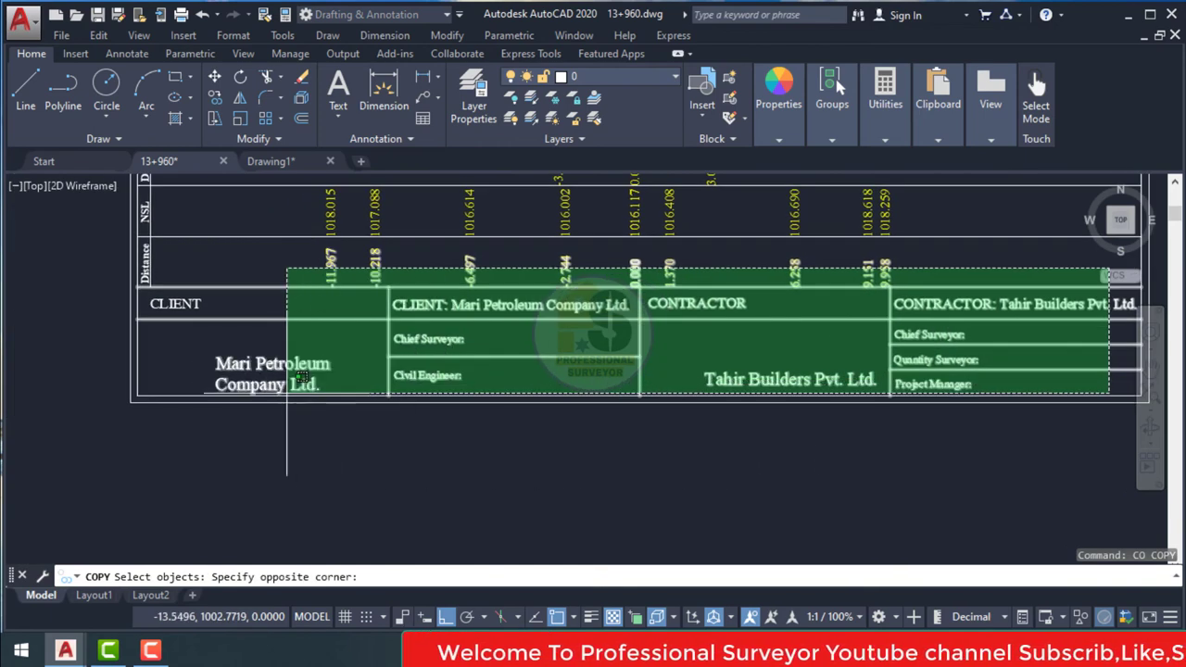
click(196, 389)
key(Return)
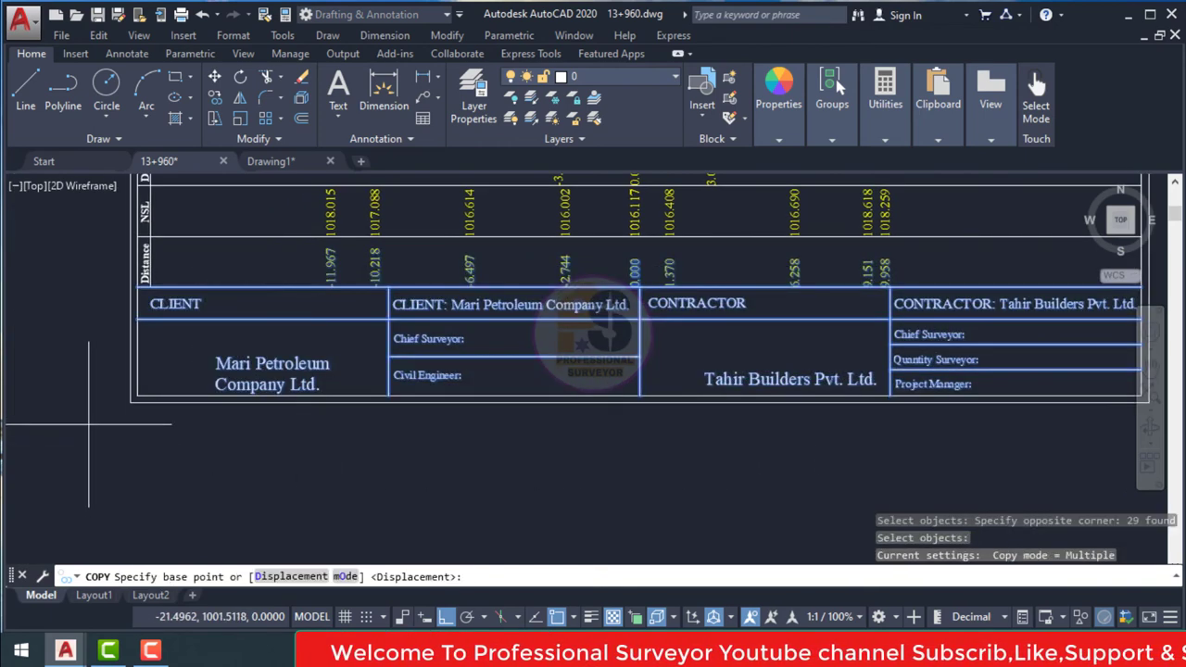
- Place the title block copy at the bottom of the second sheet frame
click(137, 395)
scroll(411, 369, down, 8)
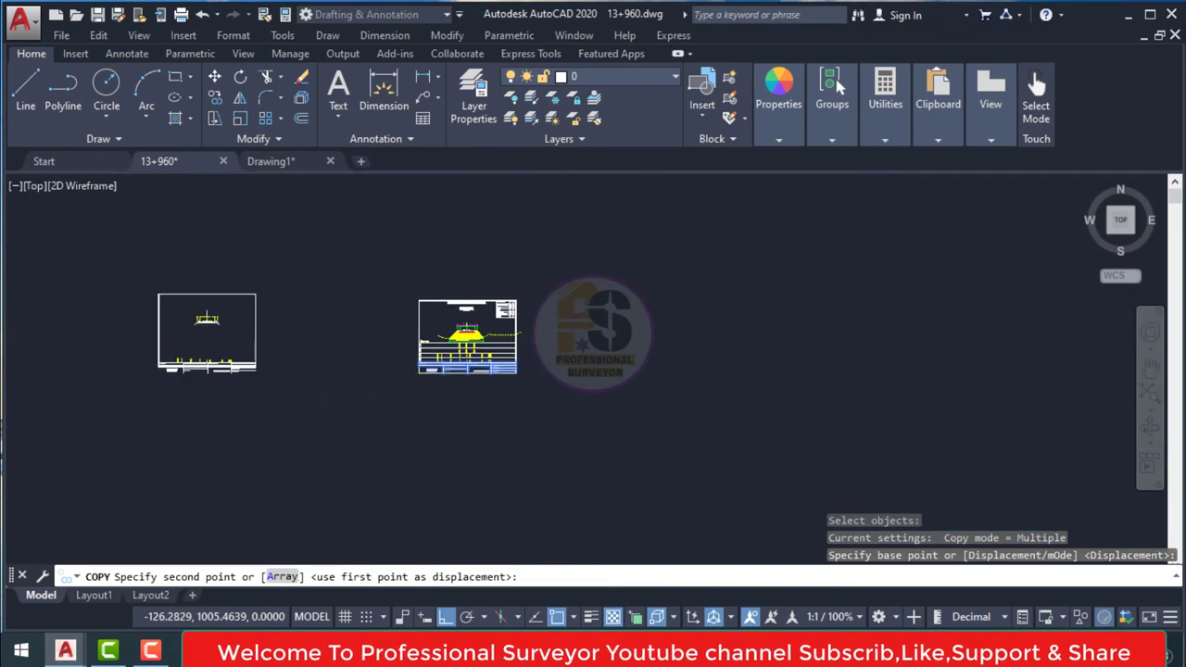
scroll(164, 375, up, 5)
scroll(164, 375, up, 5)
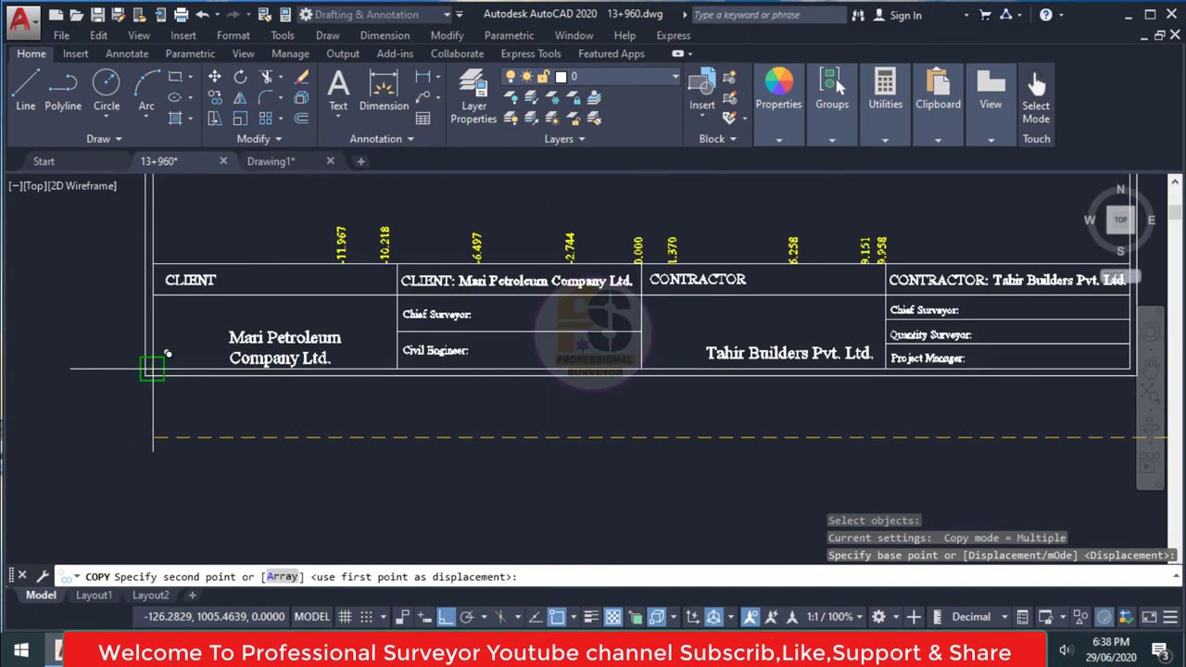
click(153, 368)
key(Escape)
- Erase the stray elevation values copied above the title block
scroll(524, 470, down, 3)
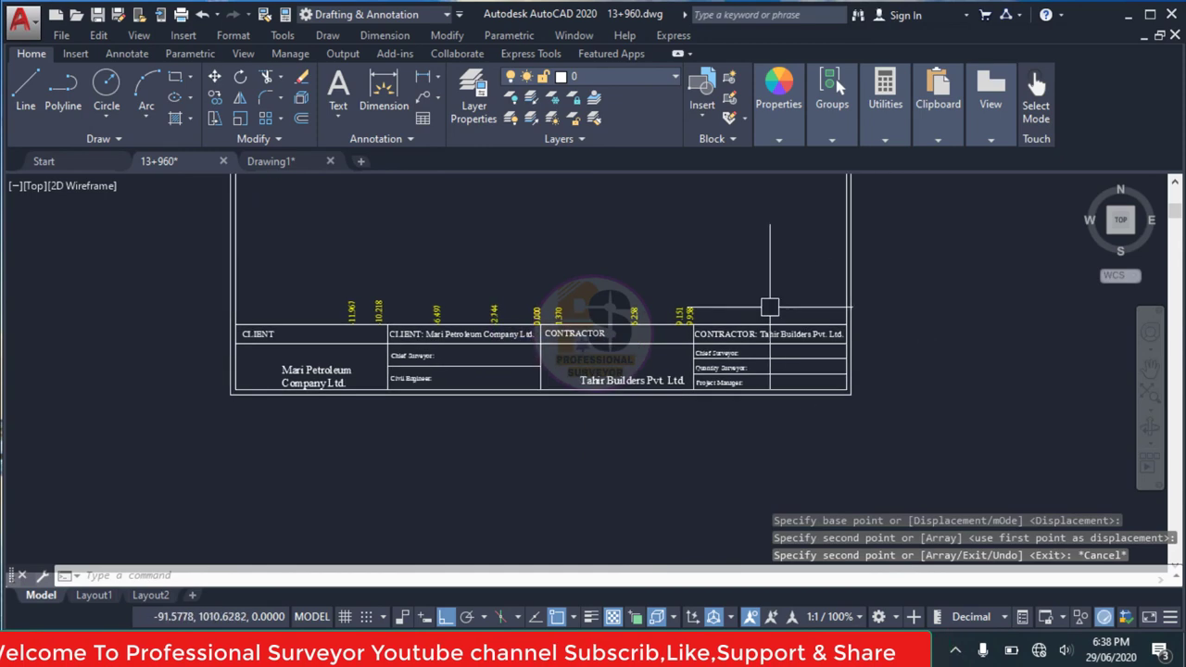
click(752, 289)
click(342, 336)
text(e)
key(Return)
- Return to the first sheet and select the data row lines
scroll(464, 361, up, 3)
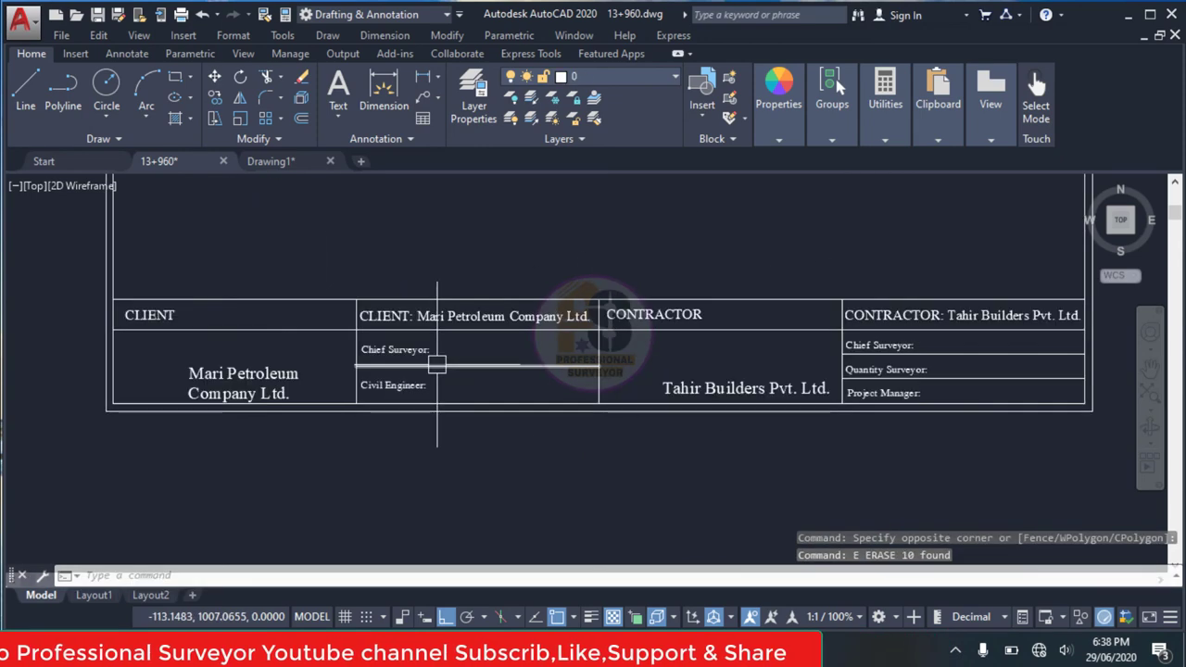
scroll(490, 369, down, 2)
scroll(491, 369, up, 2)
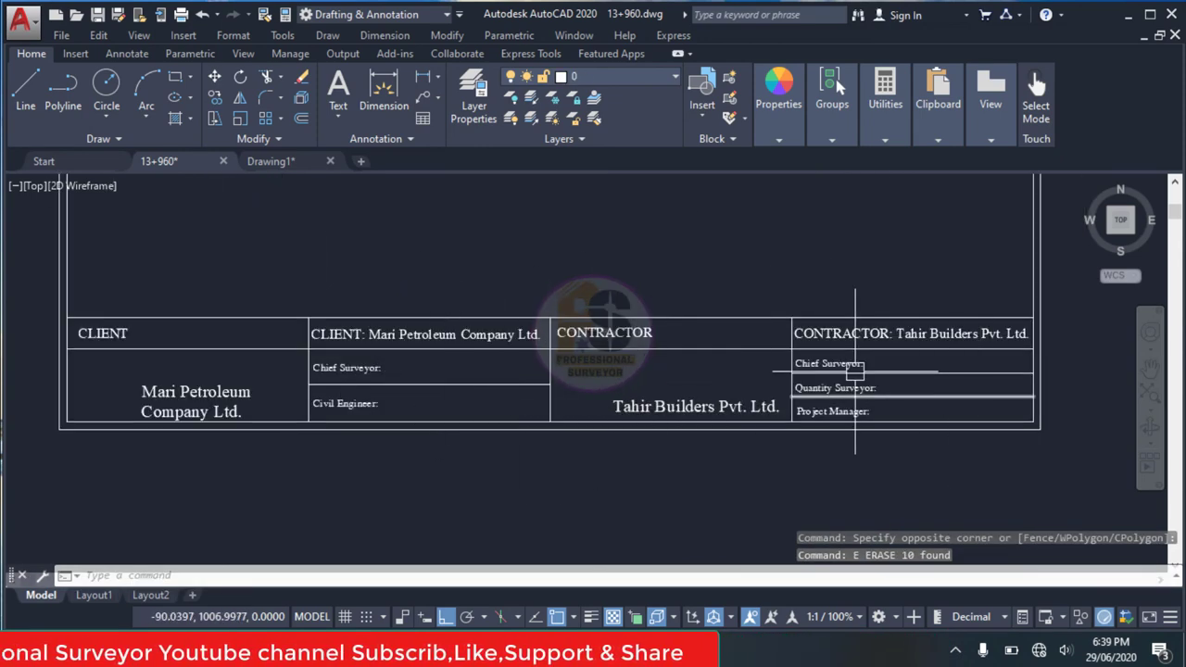
scroll(755, 359, down, 6)
middle_drag(755, 358, 569, 318)
scroll(649, 306, down, 4)
scroll(701, 306, up, 6)
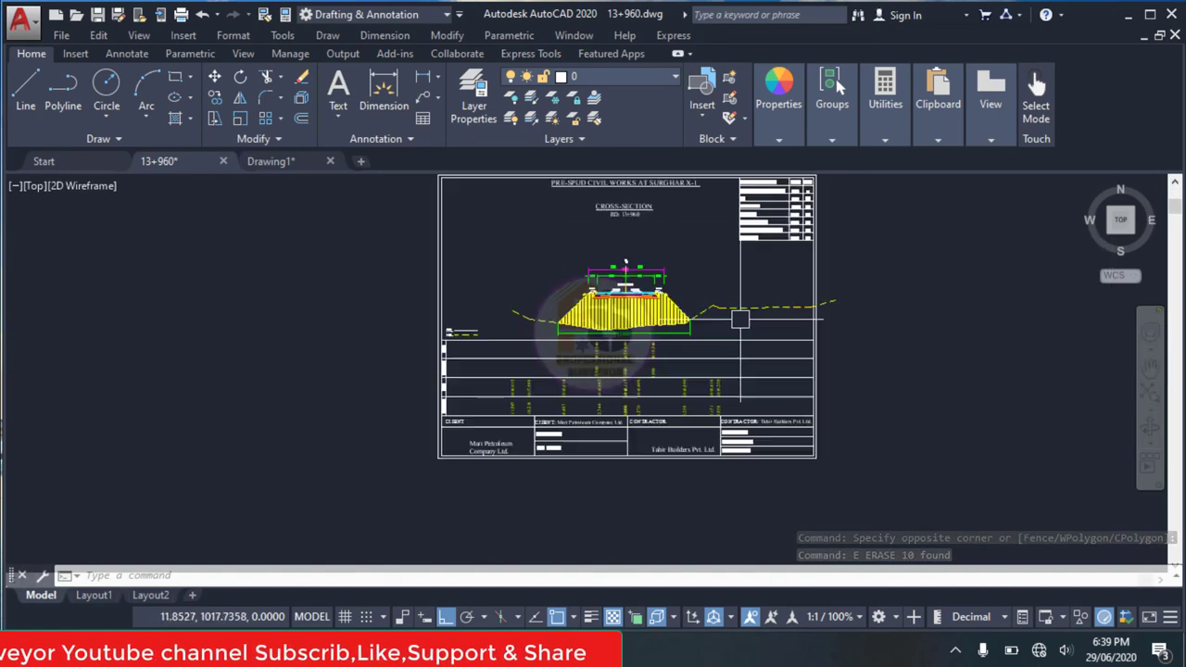
scroll(745, 340, up, 2)
middle_drag(746, 340, 749, 246)
click(749, 235)
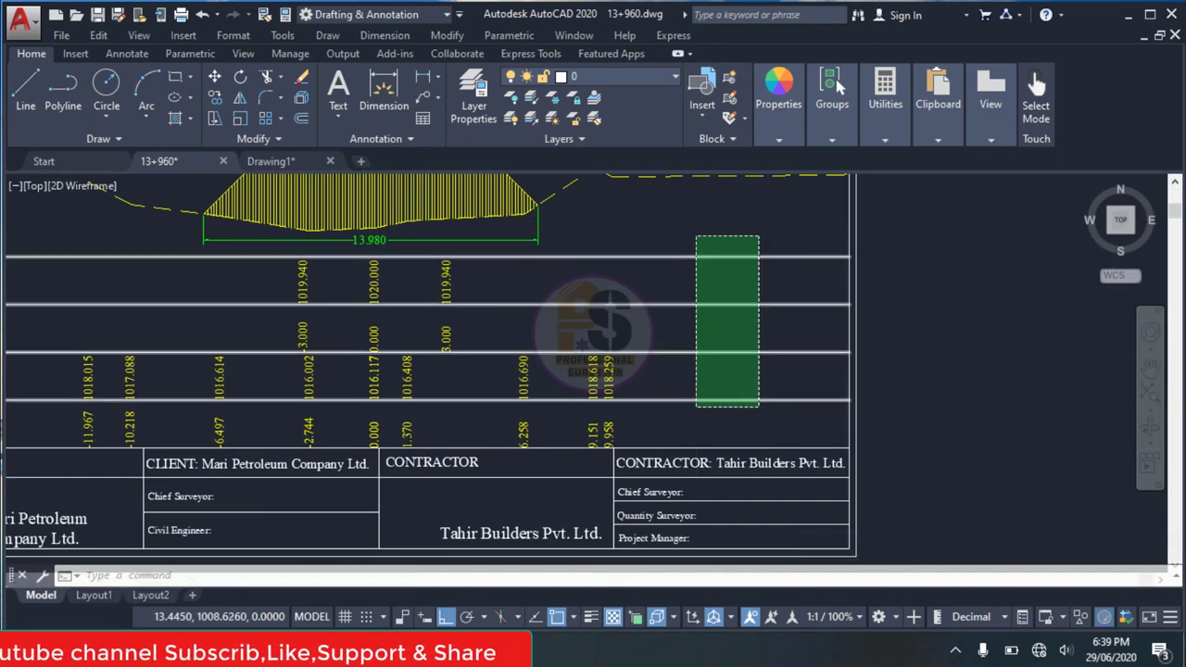
click(694, 343)
- Add the FRL and NSL legend to the selection
scroll(684, 419, down, 4)
scroll(379, 375, up, 6)
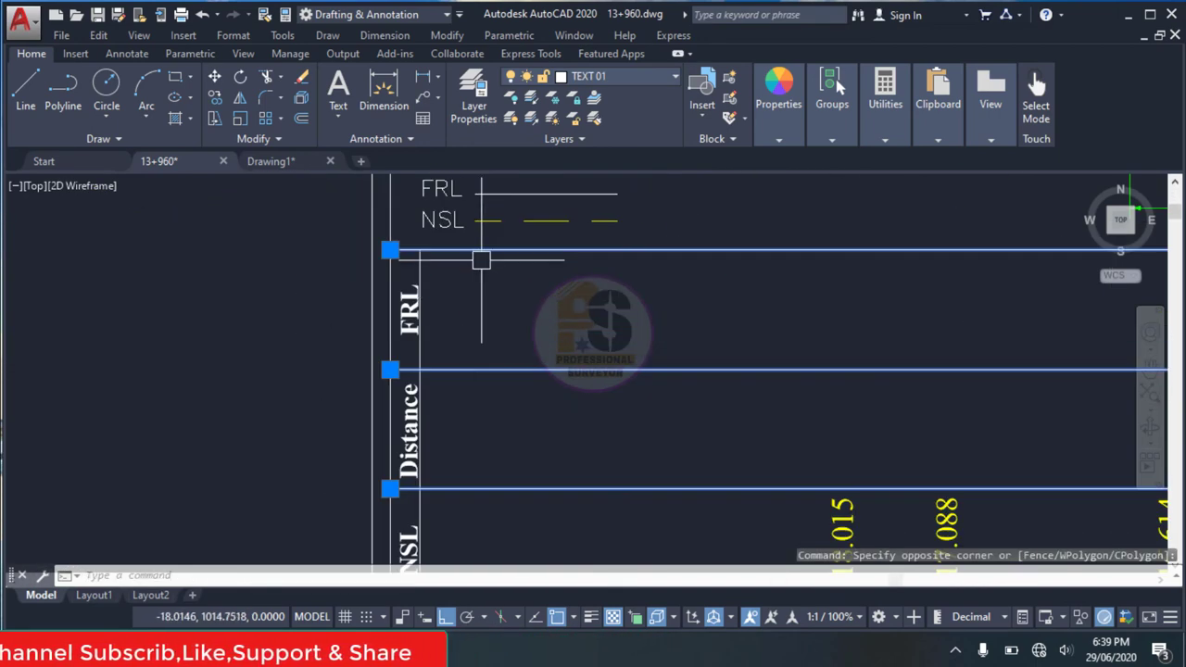
middle_drag(481, 259, 416, 321)
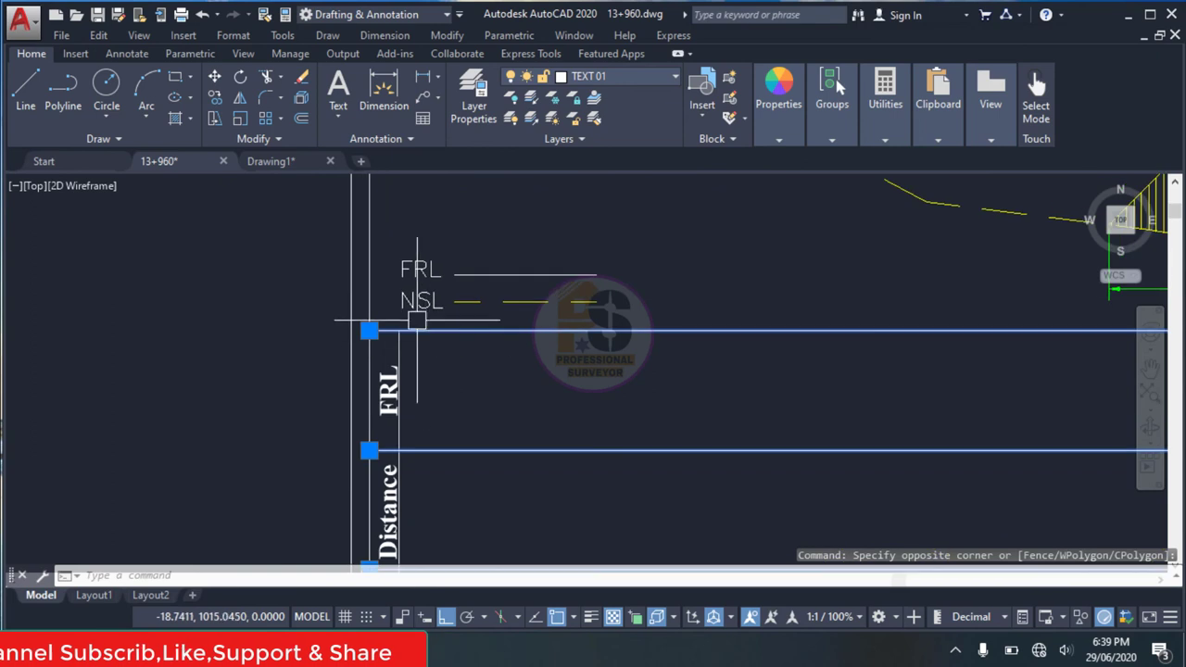
click(537, 254)
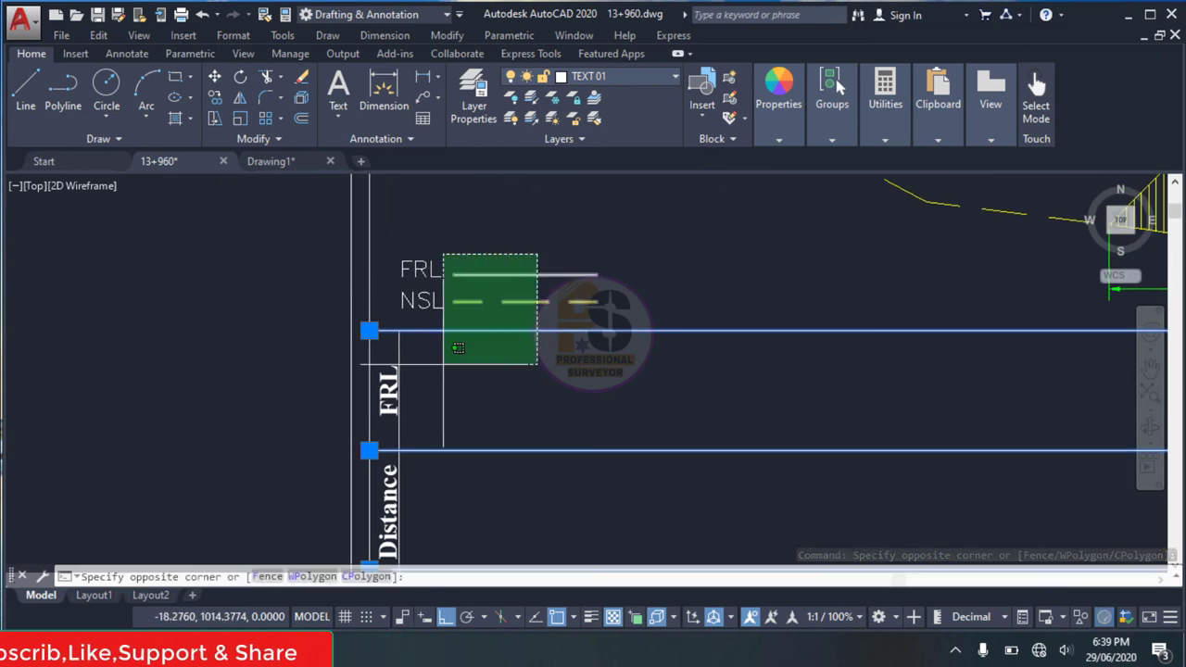
click(406, 379)
scroll(491, 325, down, 2)
scroll(510, 315, up, 2)
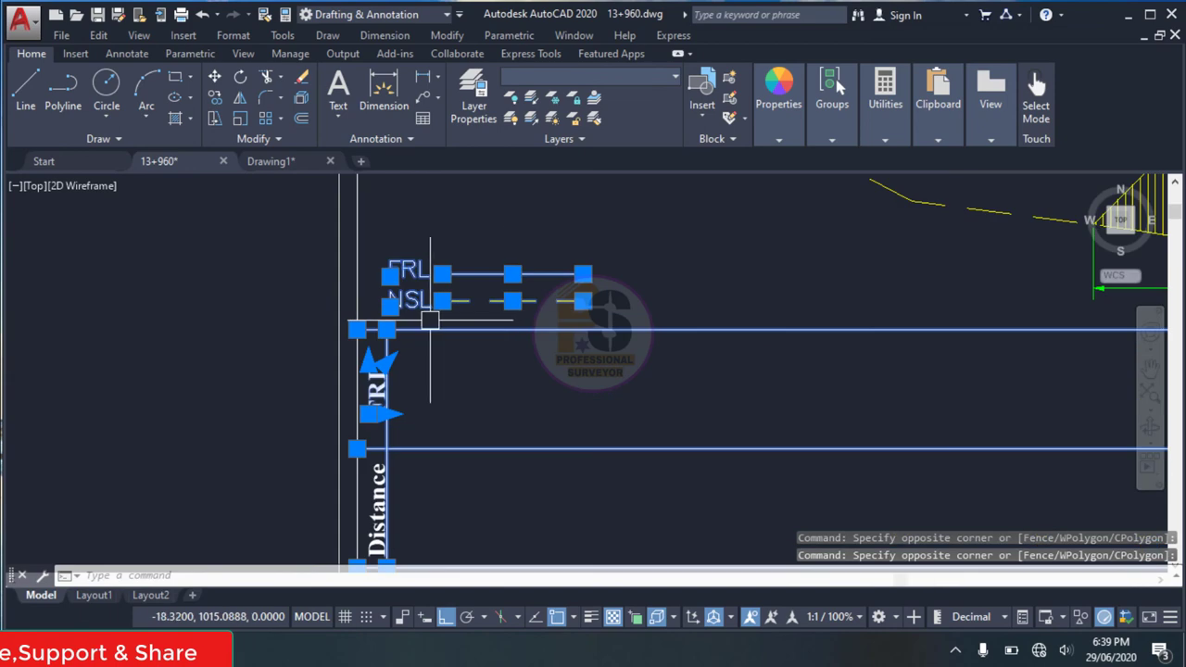
scroll(509, 352, down, 4)
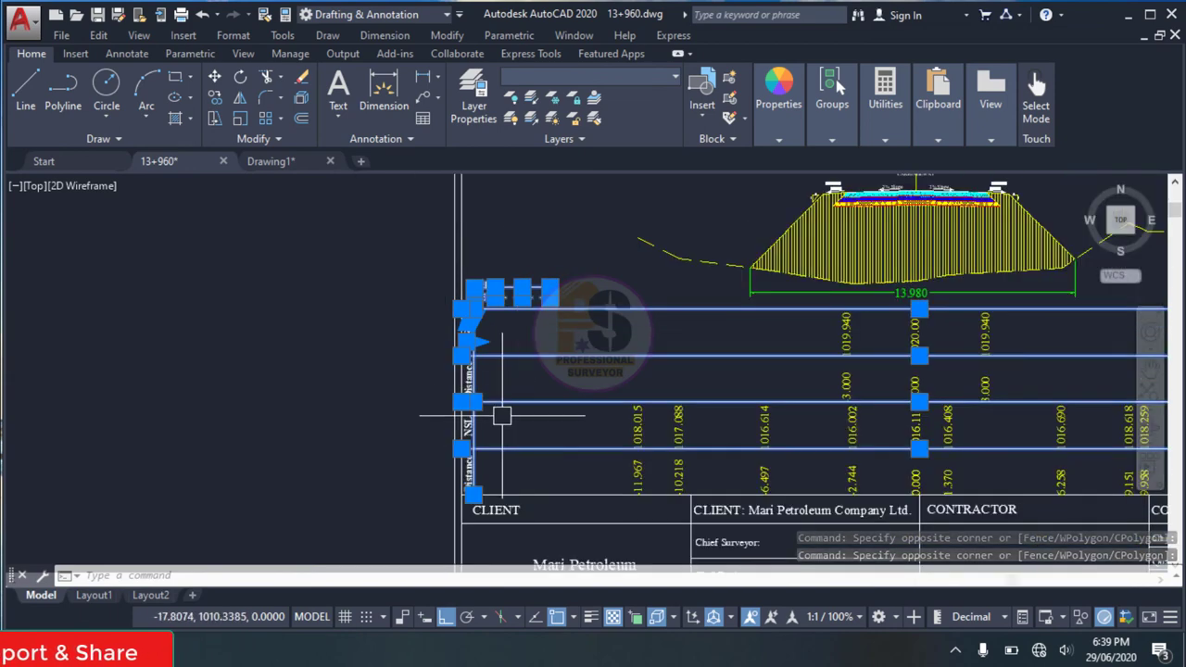
scroll(463, 389, down, 1)
- Start a circle, cancel it, and restart the COPY command with CO
text(c)
key(Return)
scroll(447, 375, down, 3)
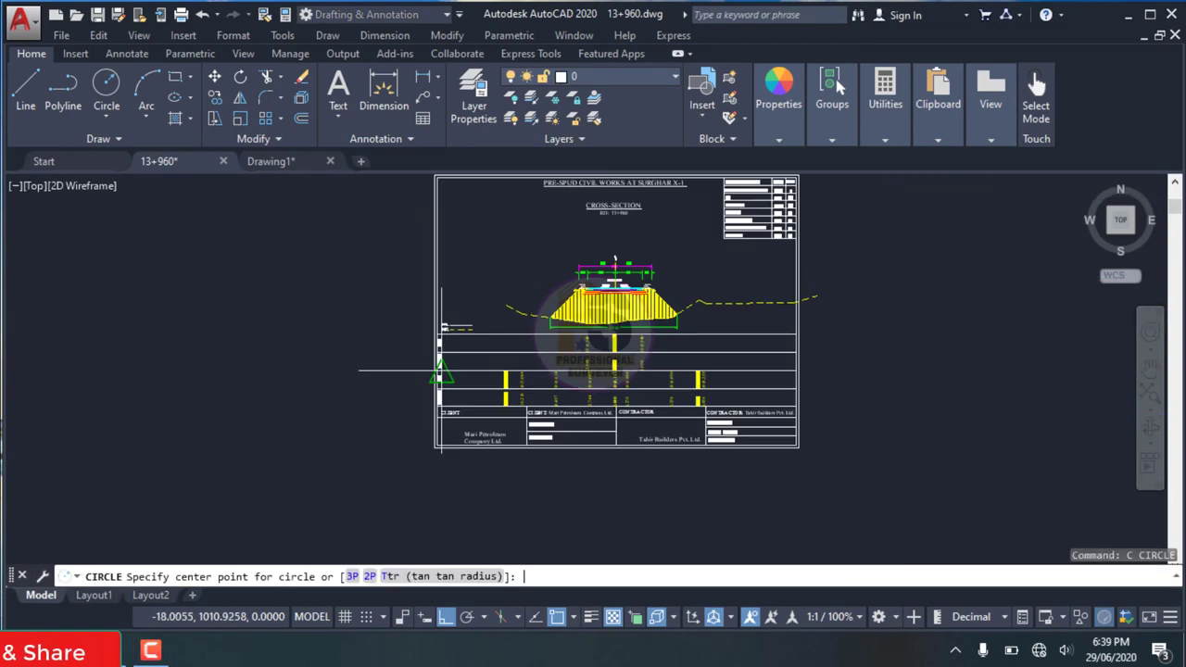
scroll(446, 357, down, 1)
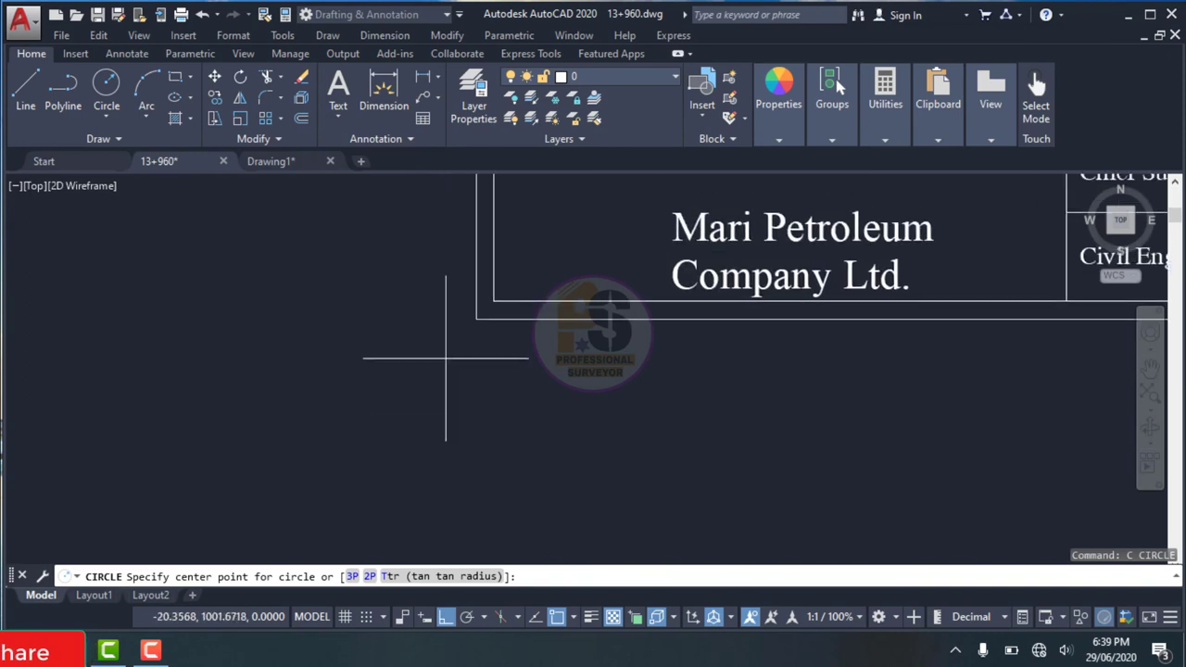
click(476, 319)
scroll(491, 324, down, 4)
key(Escape)
key(Escape)
key(Escape)
text(c)
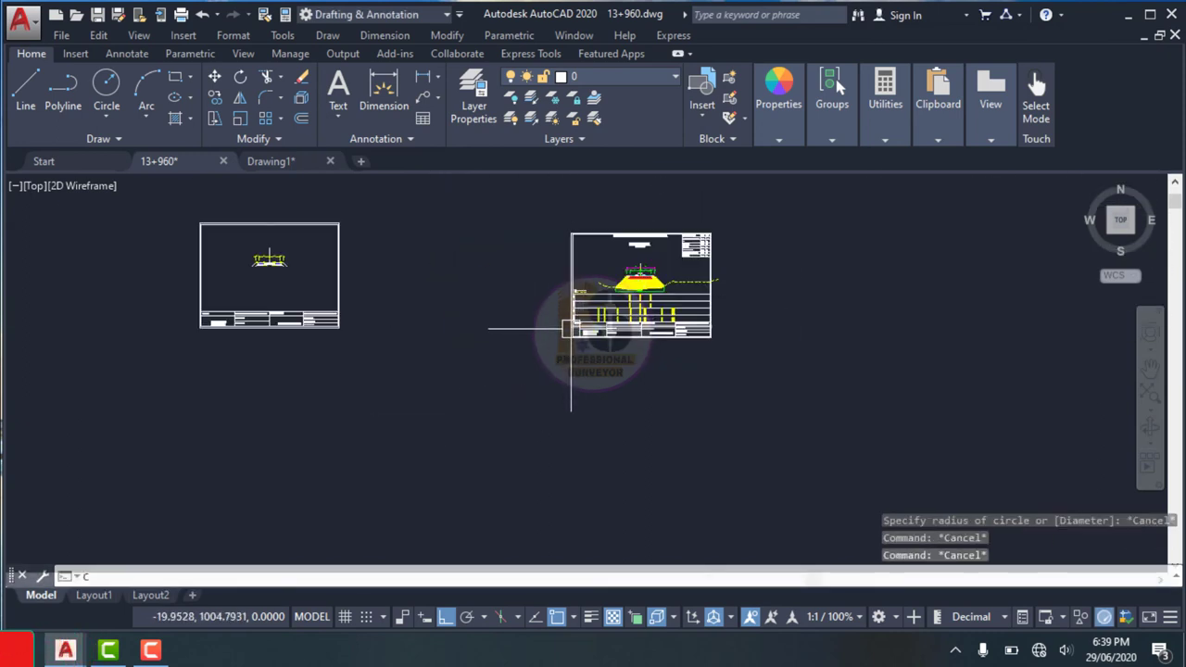
text(o)
key(Return)
scroll(595, 302, up, 5)
- Select the legend and data row lines on the first sheet for copying
click(579, 266)
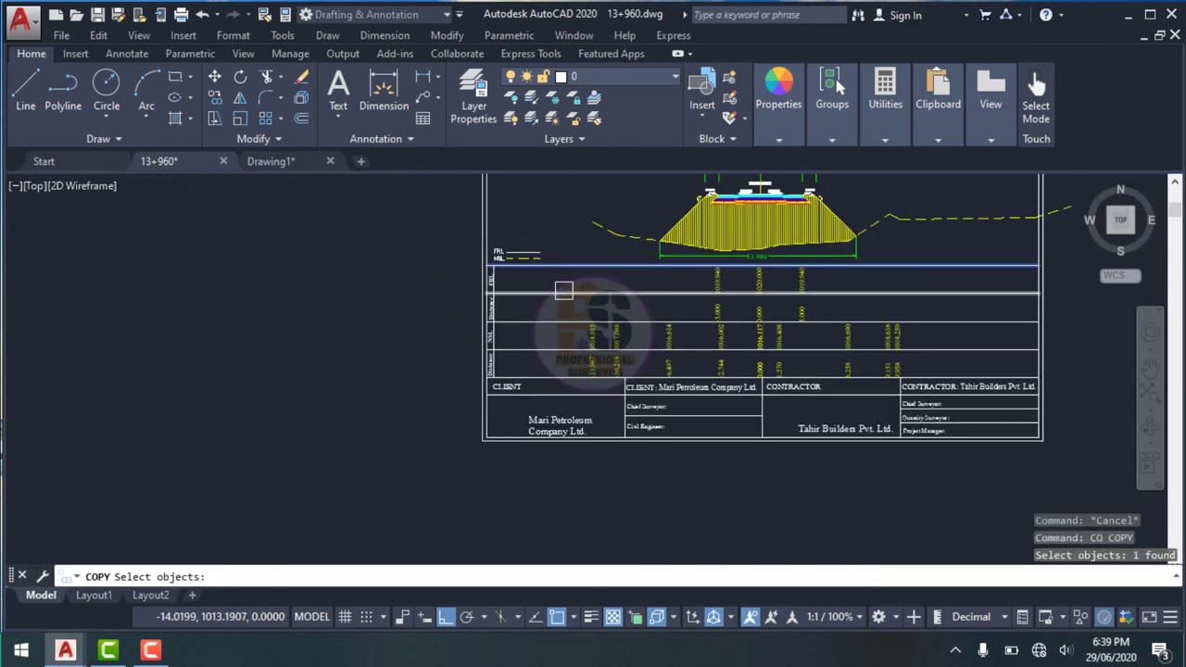
click(562, 237)
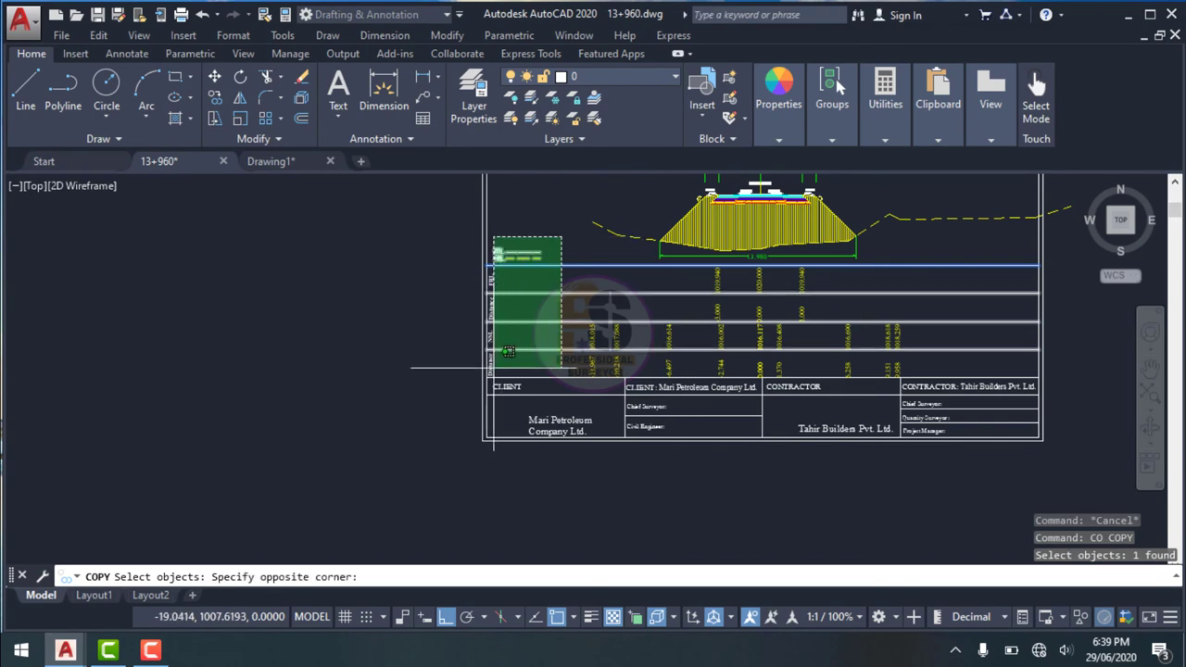
click(492, 367)
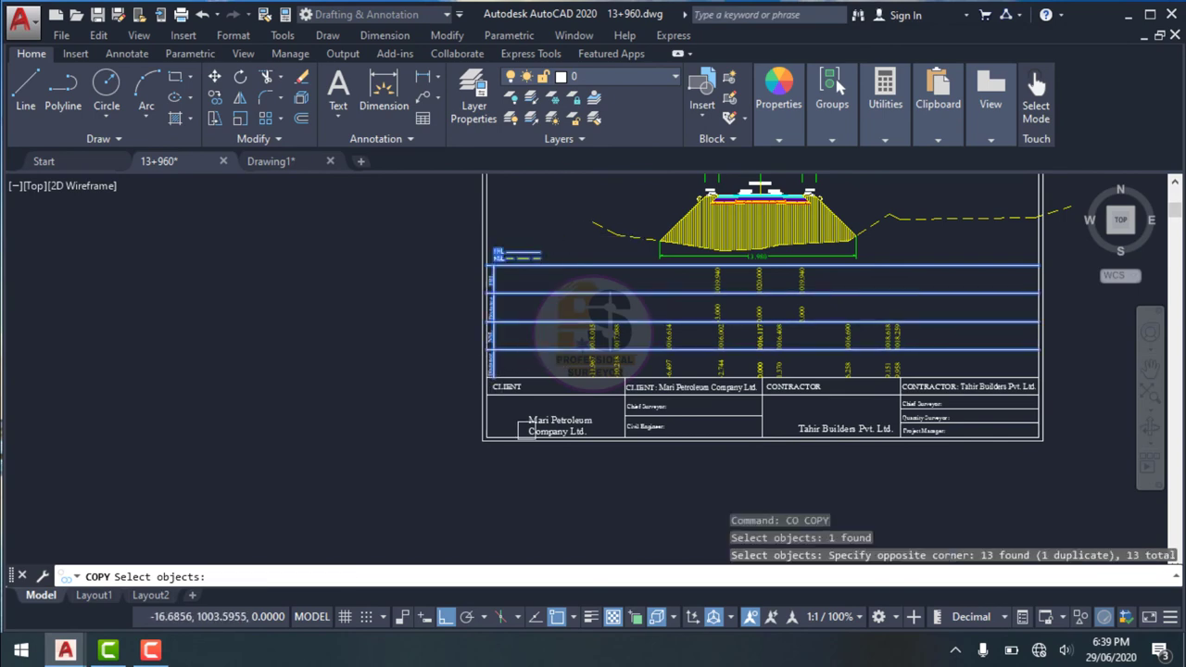
scroll(506, 460, down, 2)
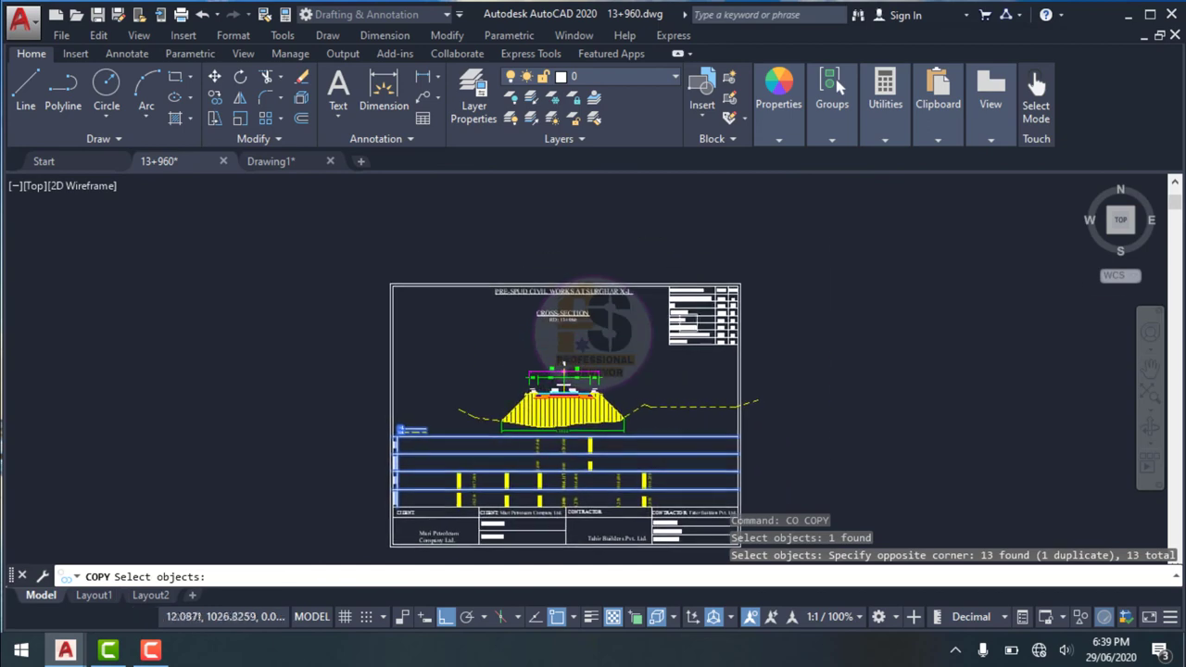
scroll(834, 199, up, 5)
scroll(741, 259, up, 2)
scroll(761, 275, up, 3)
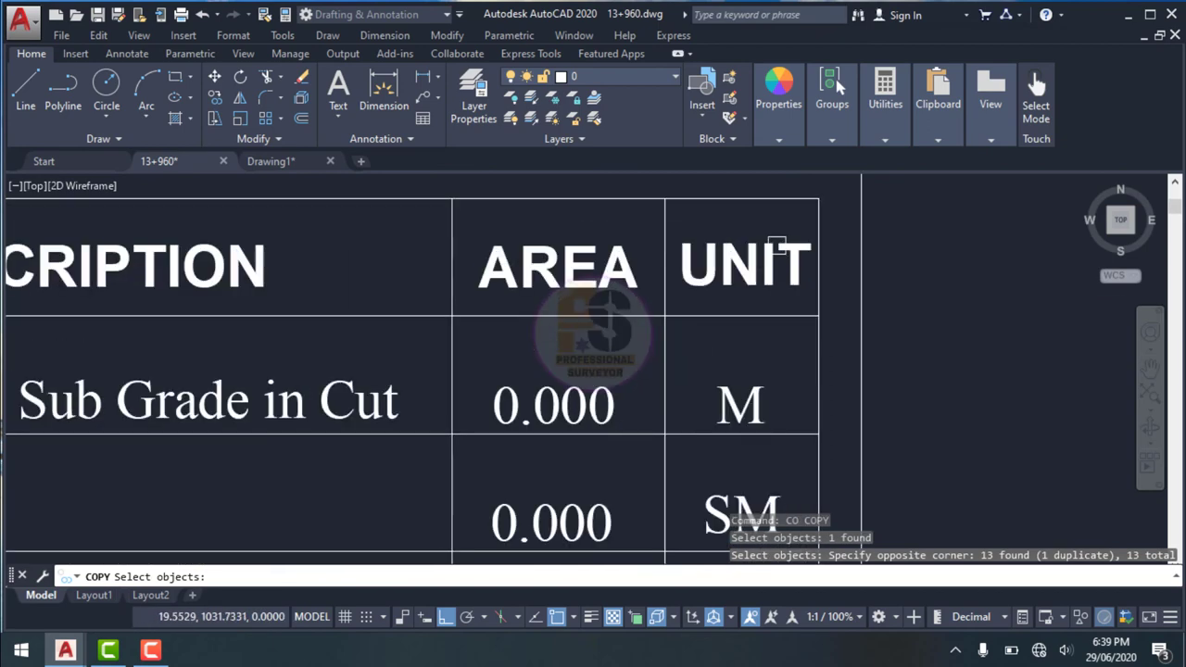
scroll(765, 213, down, 5)
scroll(741, 232, down, 3)
scroll(648, 306, down, 1)
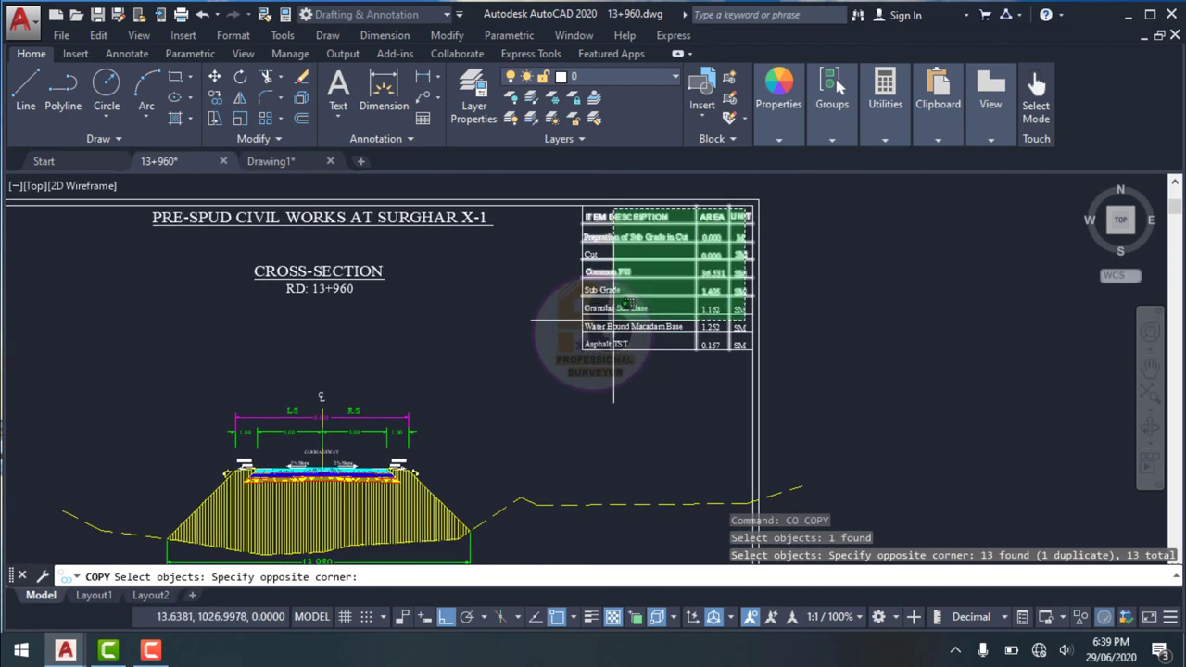
- Add the quantity table, project title and CROSS-SECTION RD: 13+960 heading to the selection
click(583, 362)
middle_drag(510, 326, 604, 332)
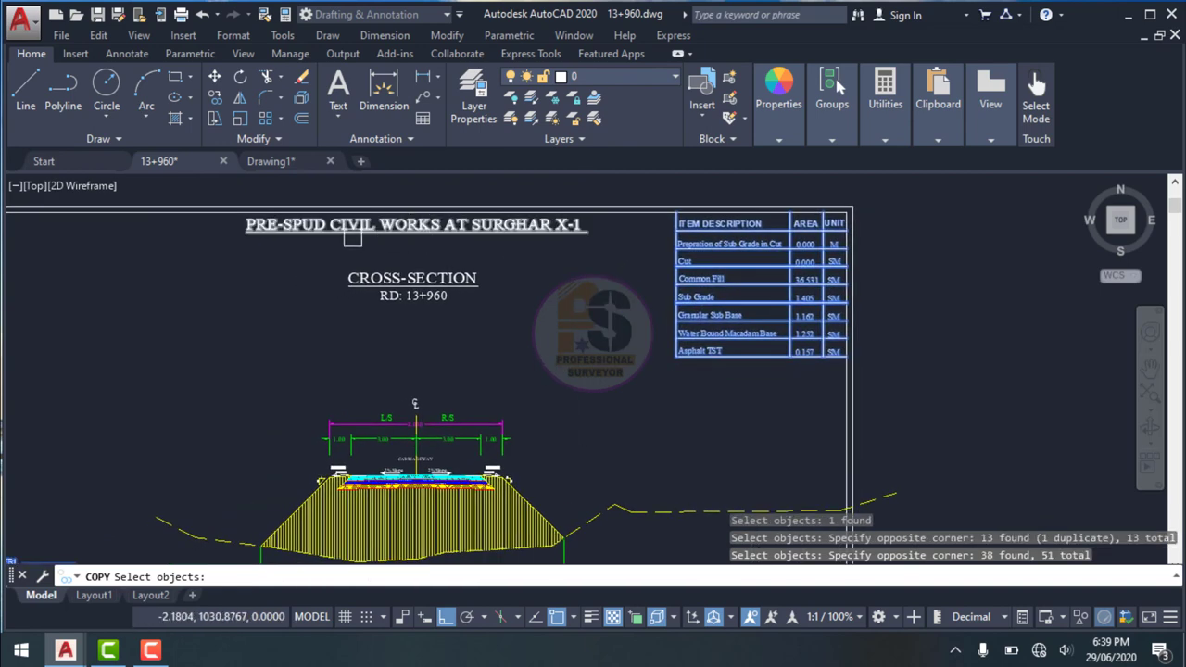
middle_drag(396, 275, 526, 277)
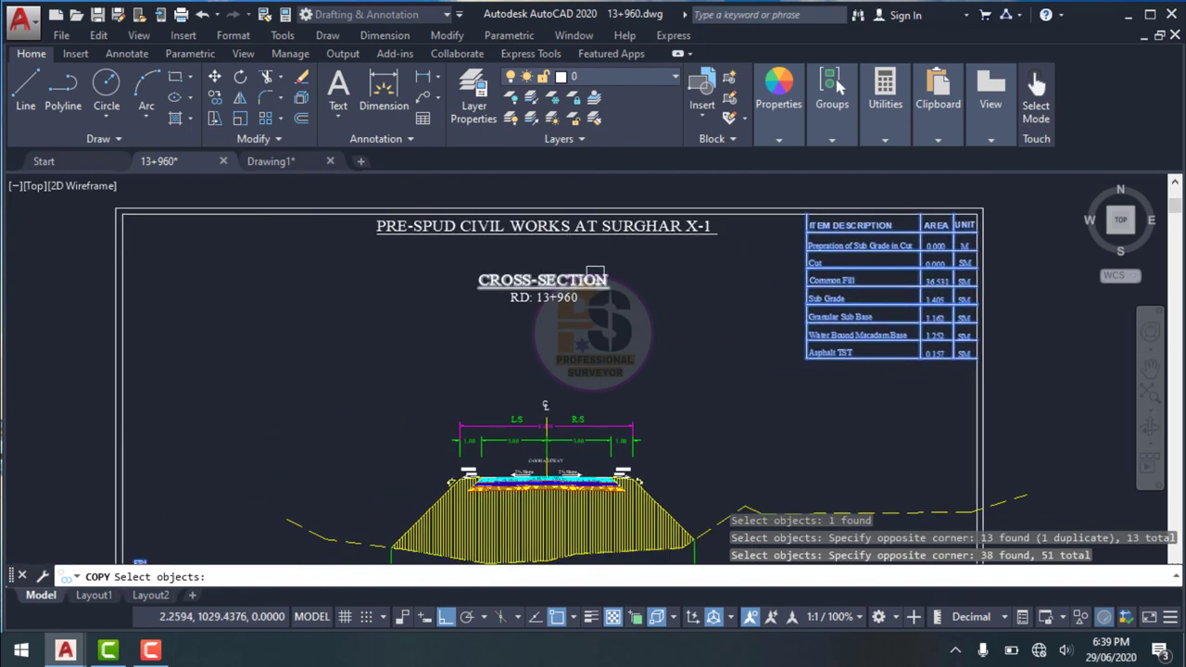
scroll(542, 308, up, 4)
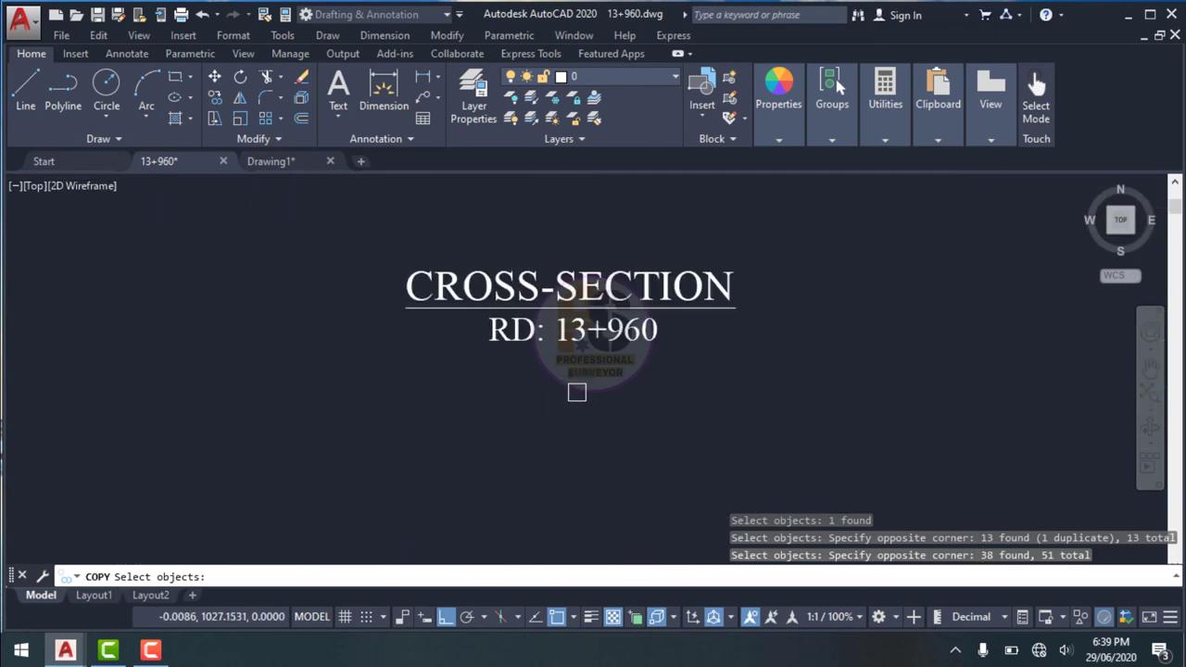
scroll(576, 391, down, 5)
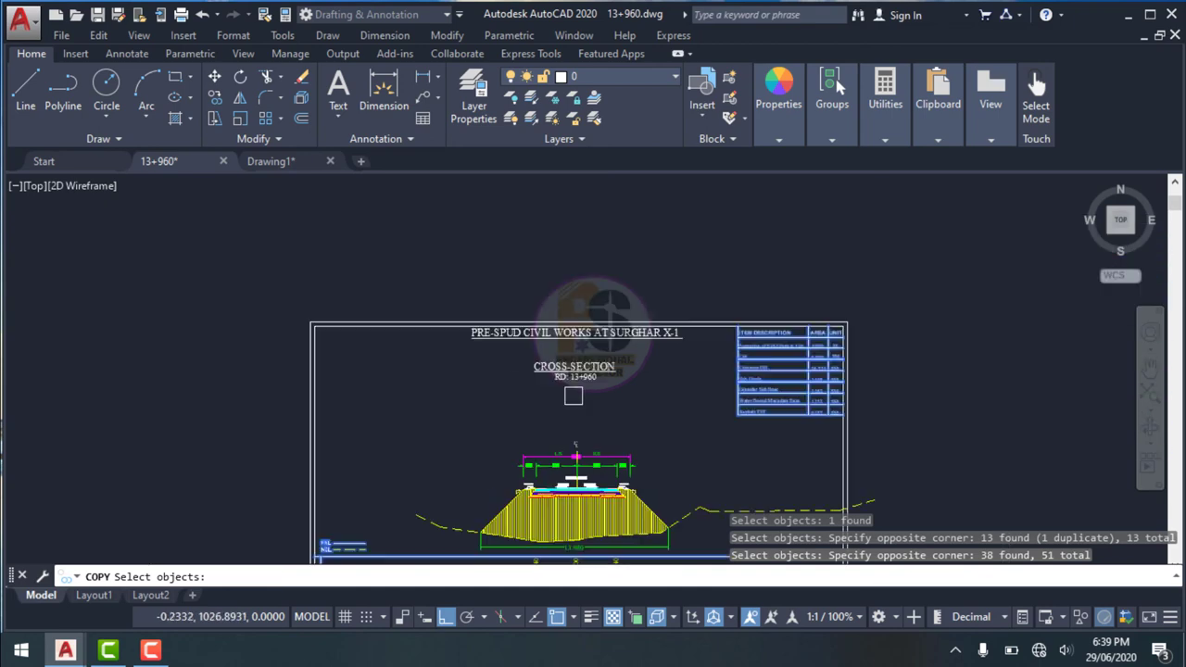
scroll(608, 352, up, 4)
click(671, 314)
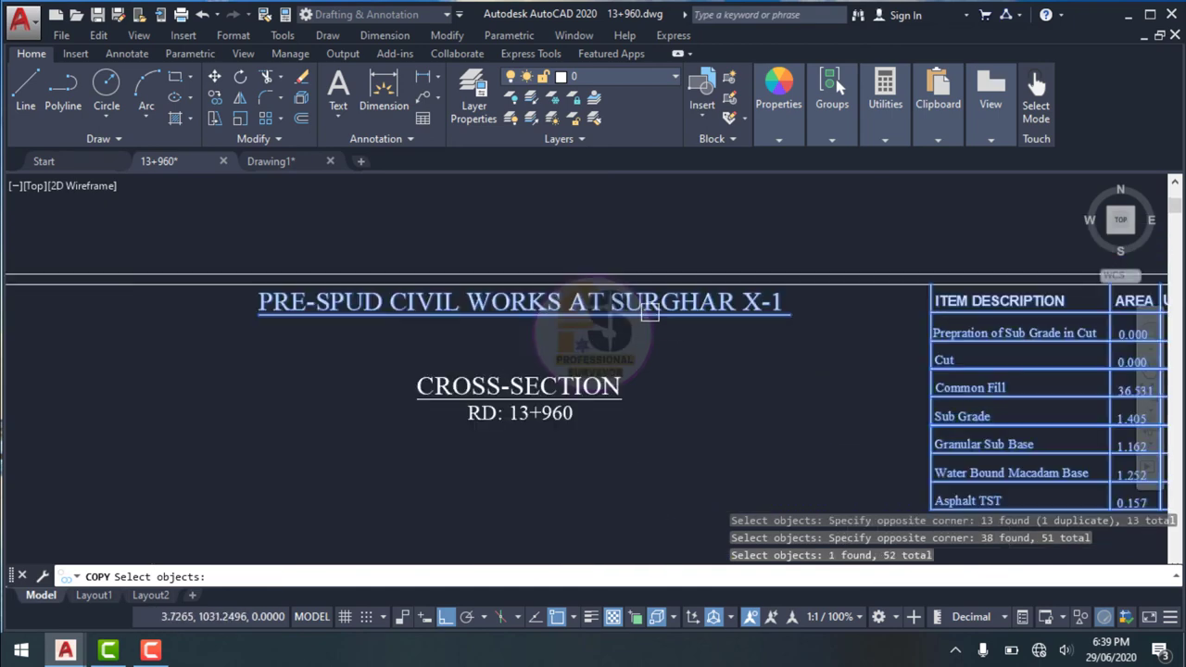
click(646, 388)
middle_drag(647, 387, 680, 346)
click(386, 413)
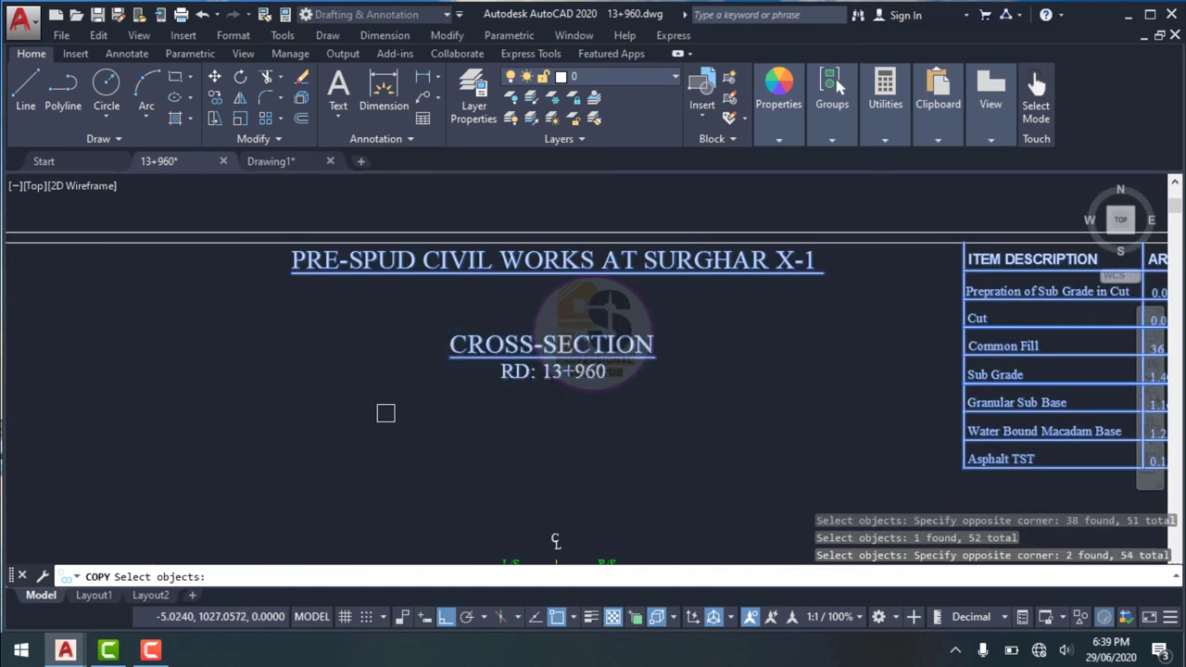
scroll(492, 375, down, 2)
- Copy them from the first sheet's top-left corner to the second sheet's matching corner
key(Return)
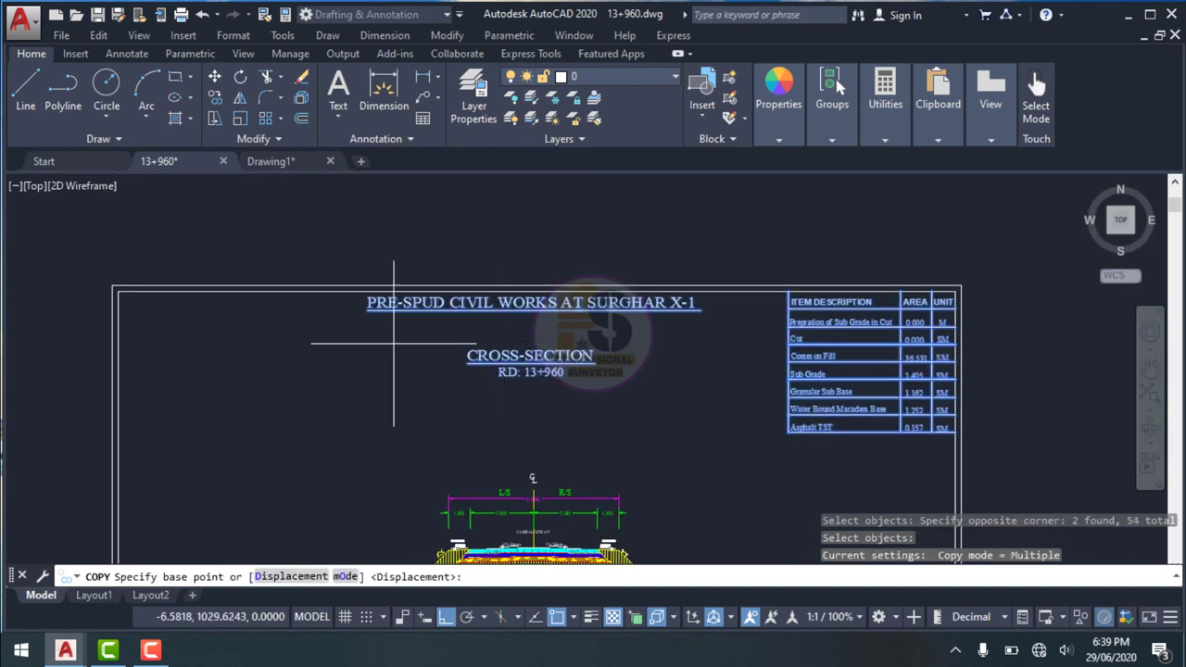
click(112, 285)
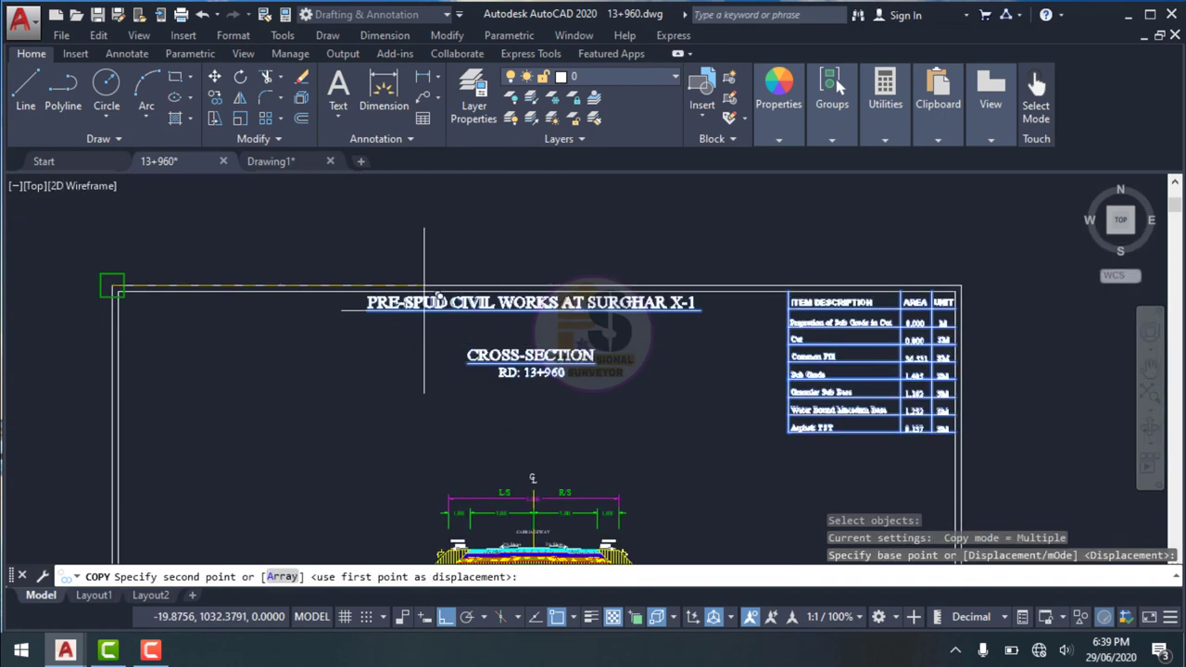
scroll(185, 277, down, 3)
scroll(306, 269, down, 3)
scroll(313, 261, up, 3)
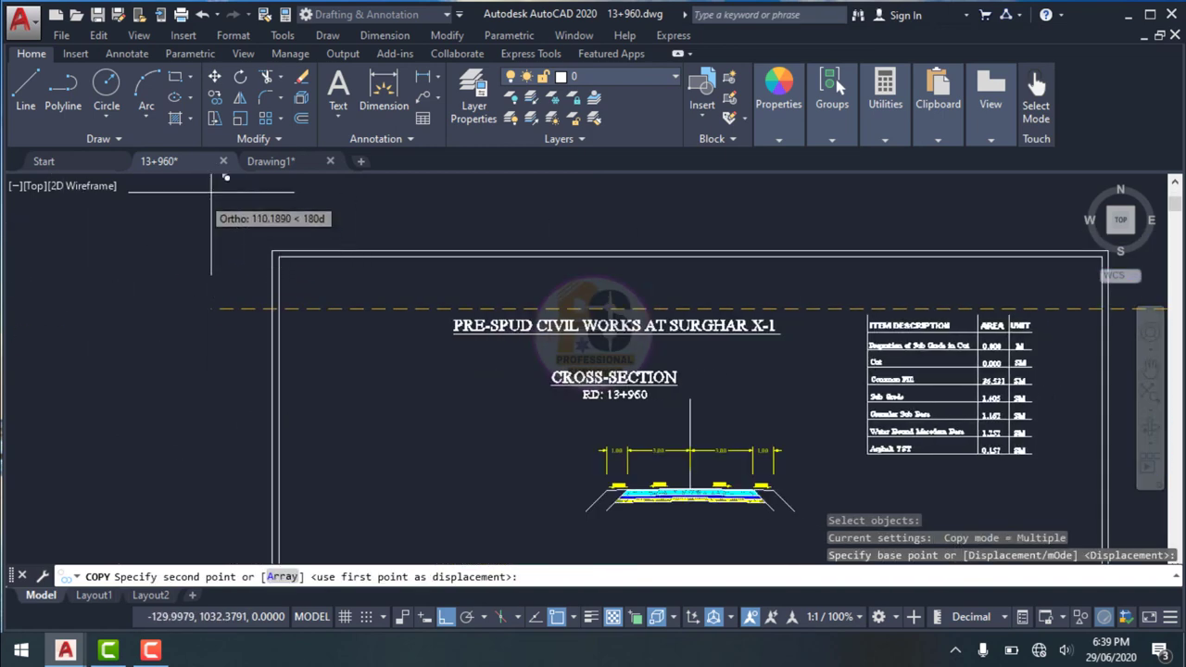
click(272, 246)
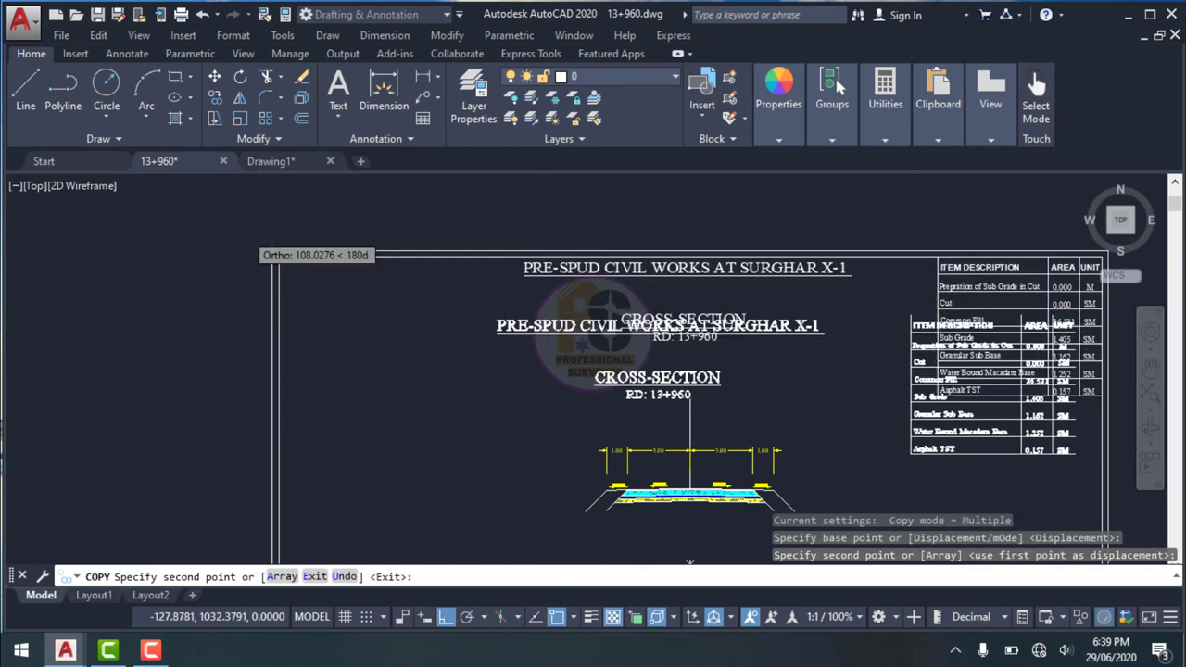
key(Escape)
scroll(395, 268, down, 3)
scroll(395, 267, up, 1)
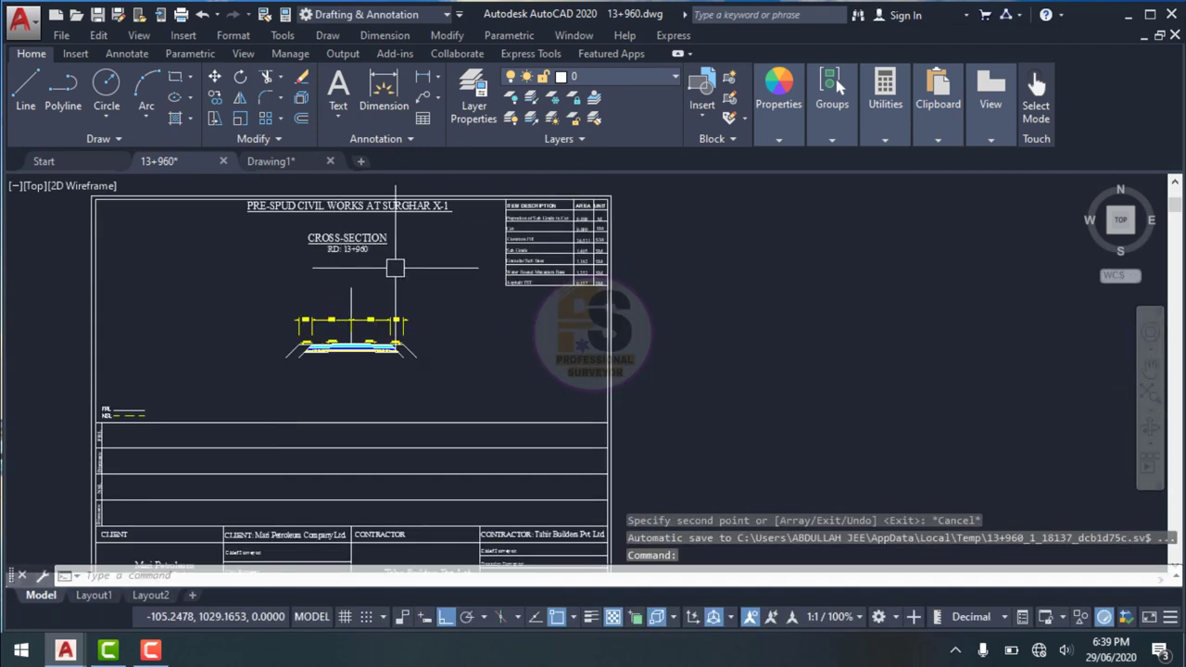
middle_drag(557, 260, 591, 275)
mouse_move(579, 342)
middle_down()
mouse_move(591, 350)
mouse_move(565, 320)
middle_up()
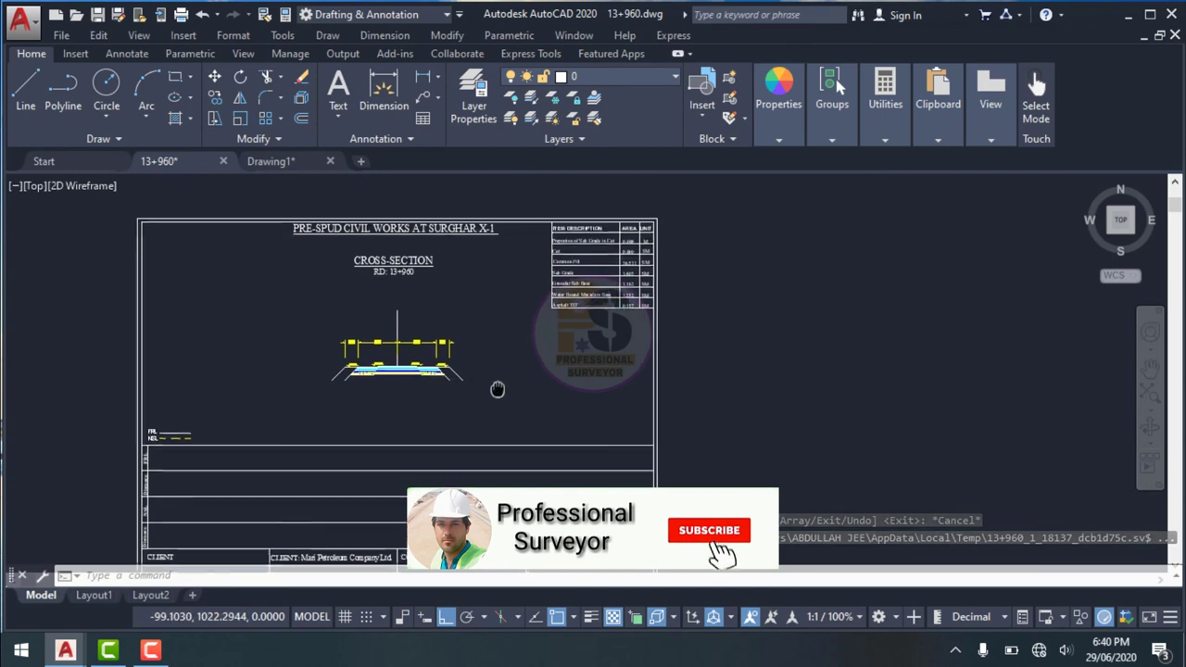
scroll(556, 330, down, 2)
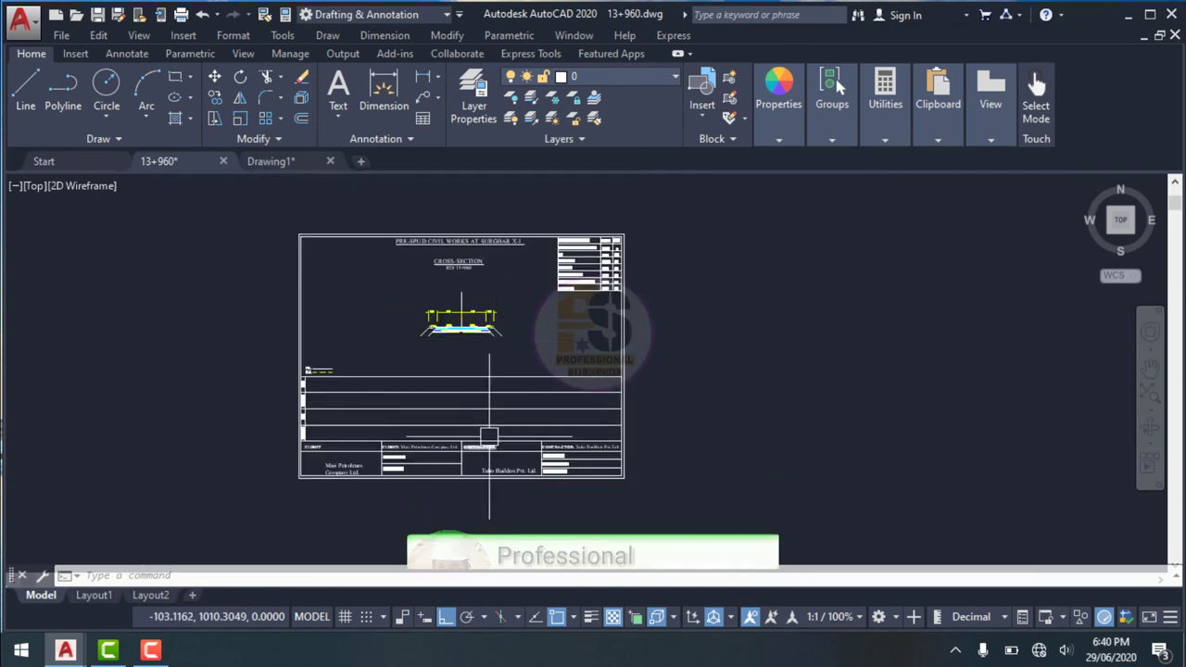
scroll(416, 393, up, 3)
scroll(482, 380, up, 3)
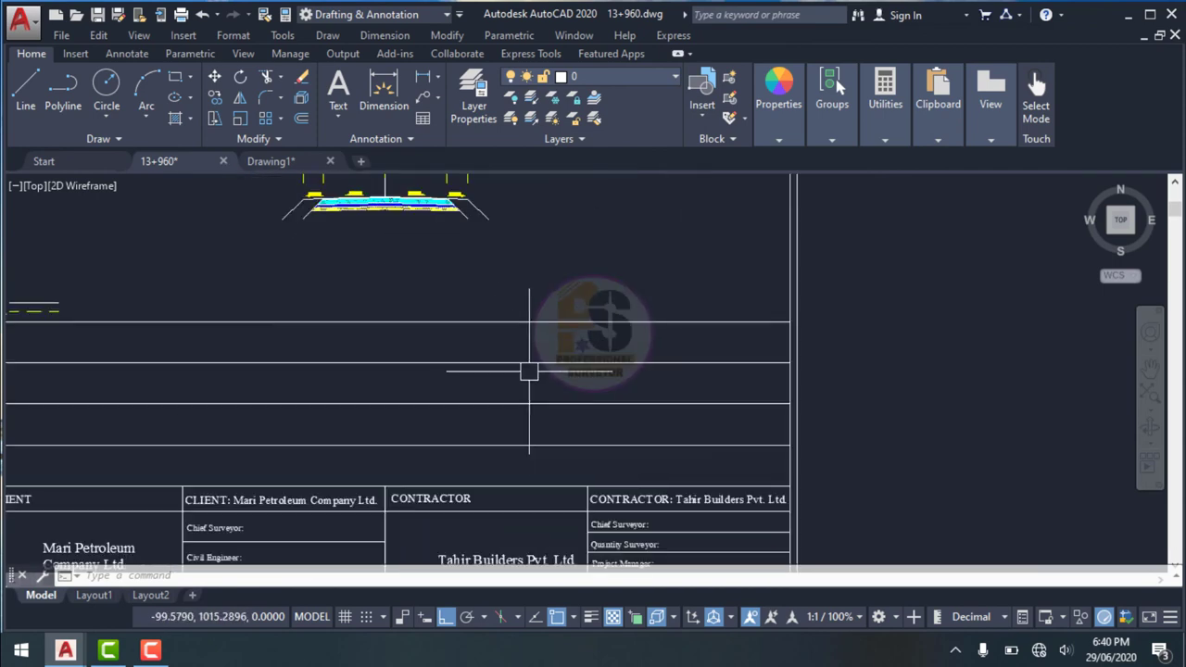
middle_drag(505, 325, 530, 413)
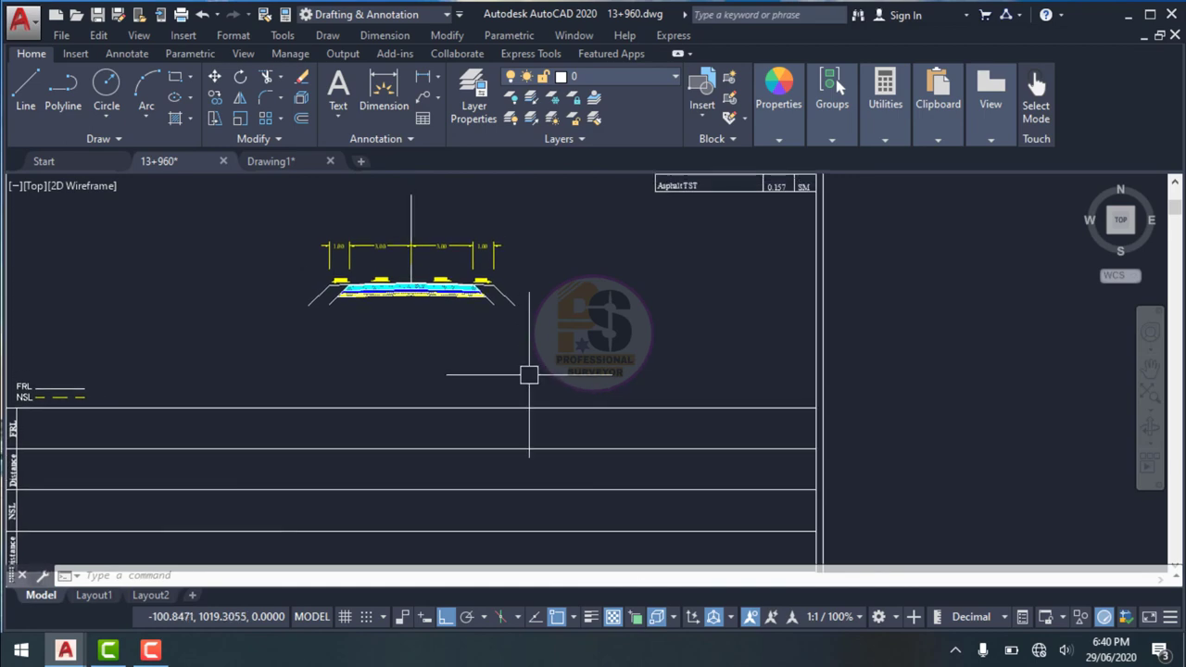
scroll(528, 374, down, 2)
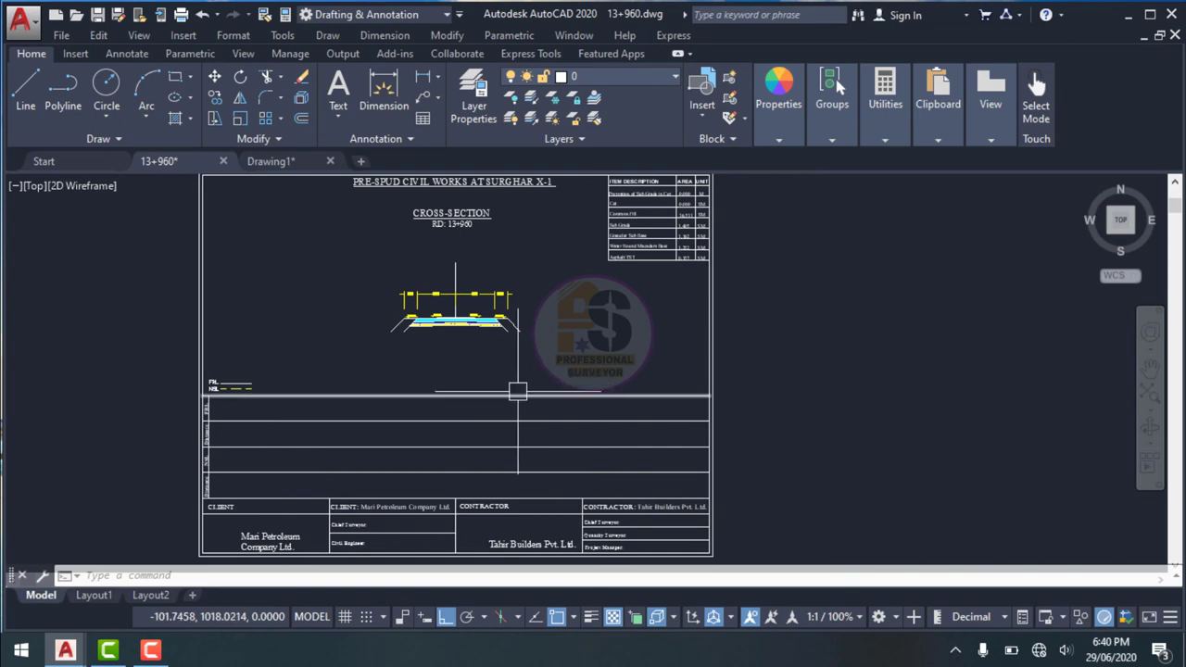
scroll(427, 324, up, 2)
scroll(557, 377, down, 1)
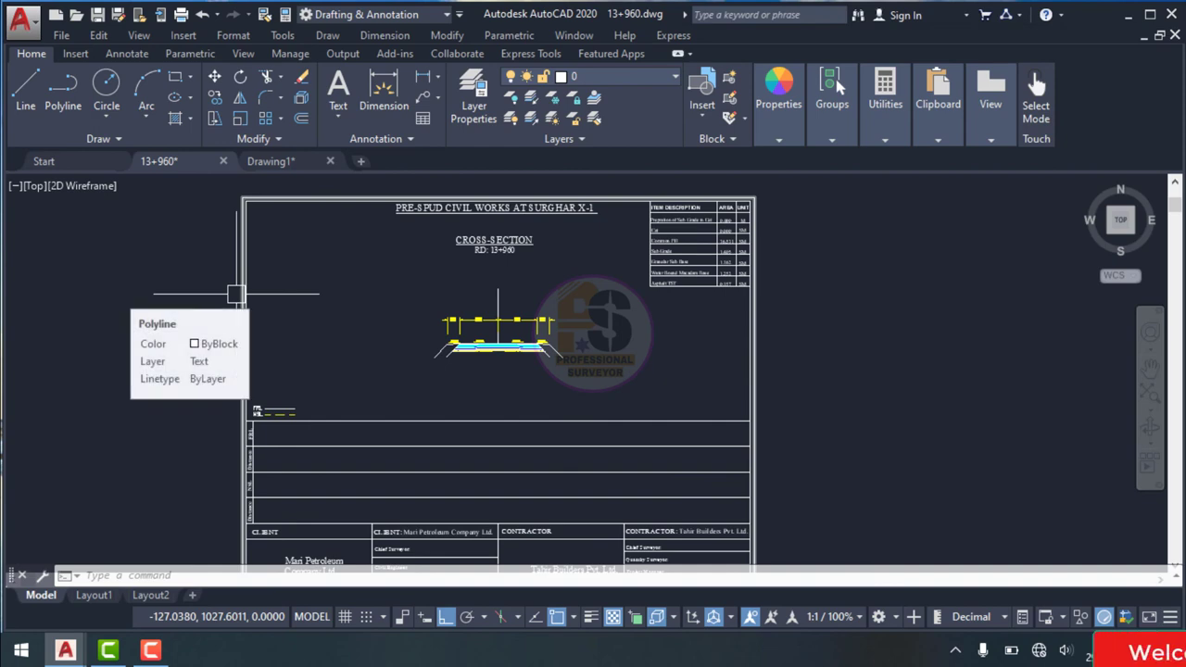
scroll(394, 374, up, 2)
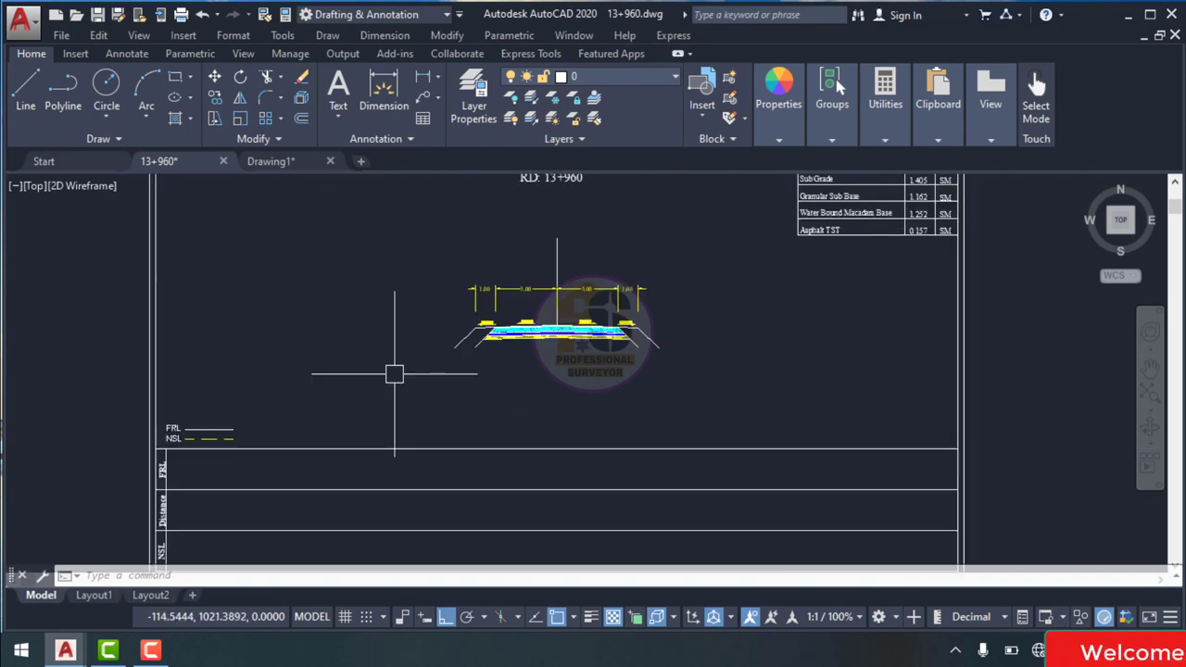
middle_drag(402, 373, 423, 468)
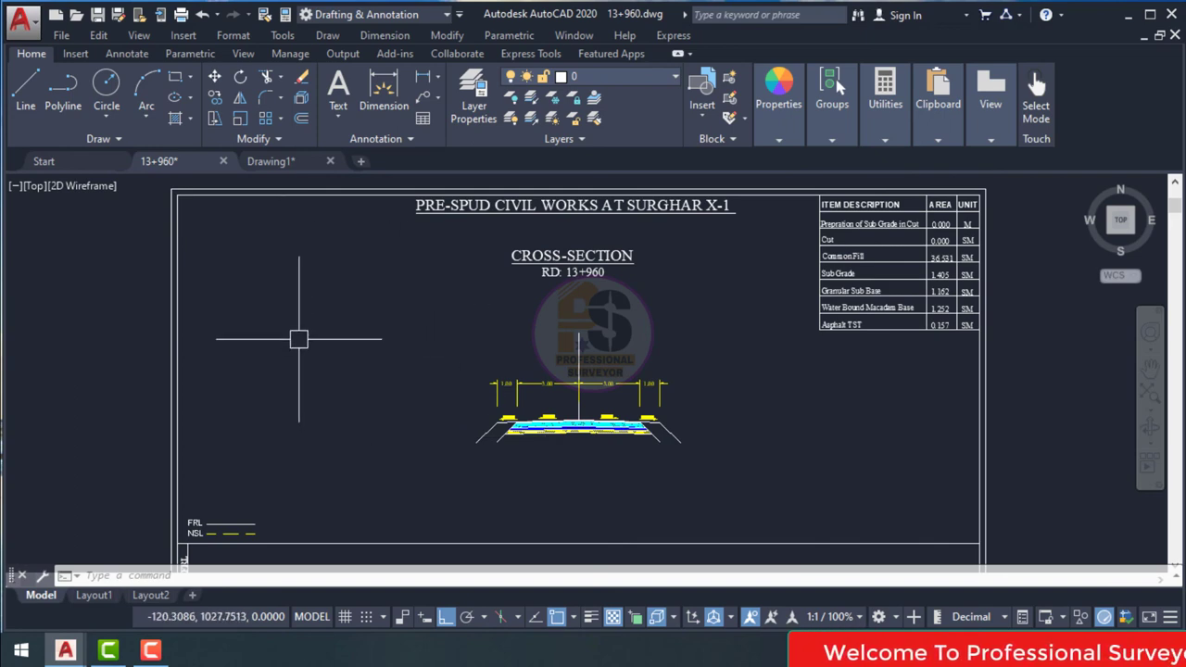
scroll(598, 310, down, 1)
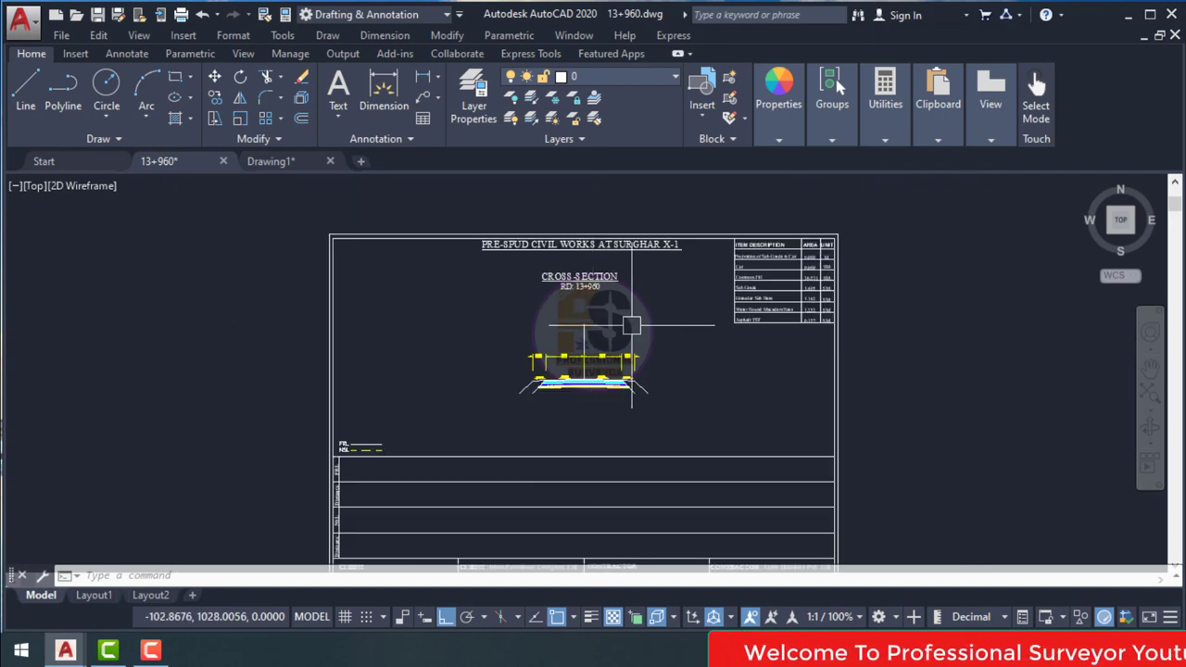
scroll(555, 306, down, 1)
scroll(546, 278, down, 1)
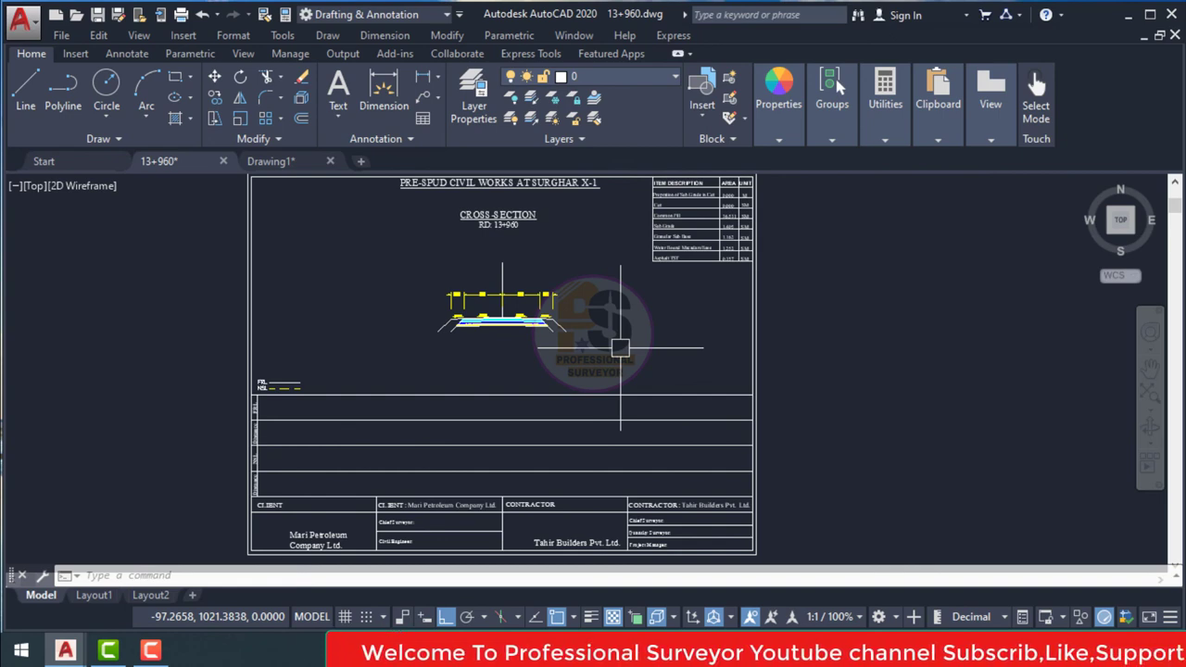
middle_drag(460, 496, 448, 394)
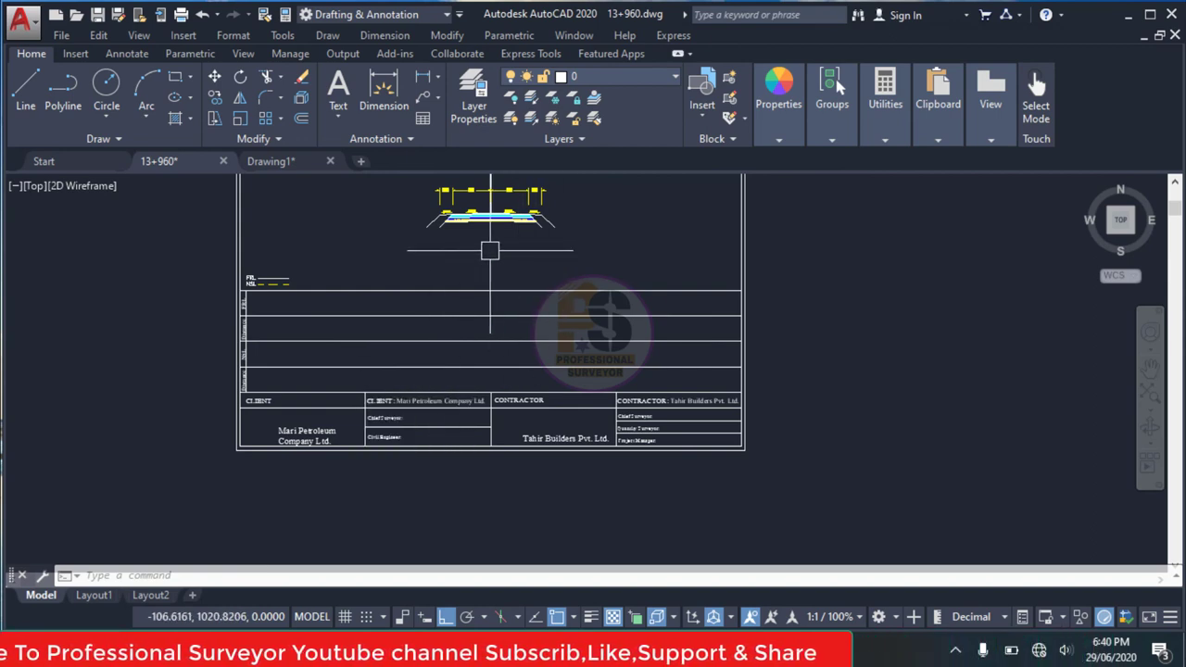
middle_drag(490, 251, 501, 347)
scroll(496, 343, up, 2)
scroll(531, 380, up, 3)
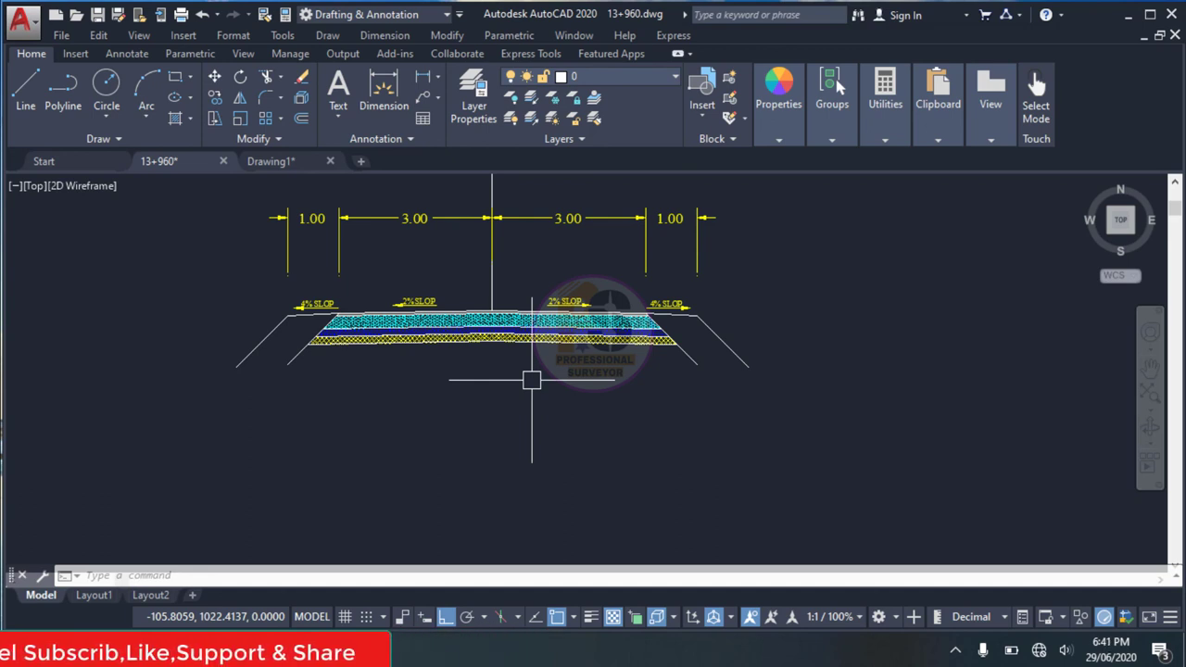
scroll(544, 348, down, 3)
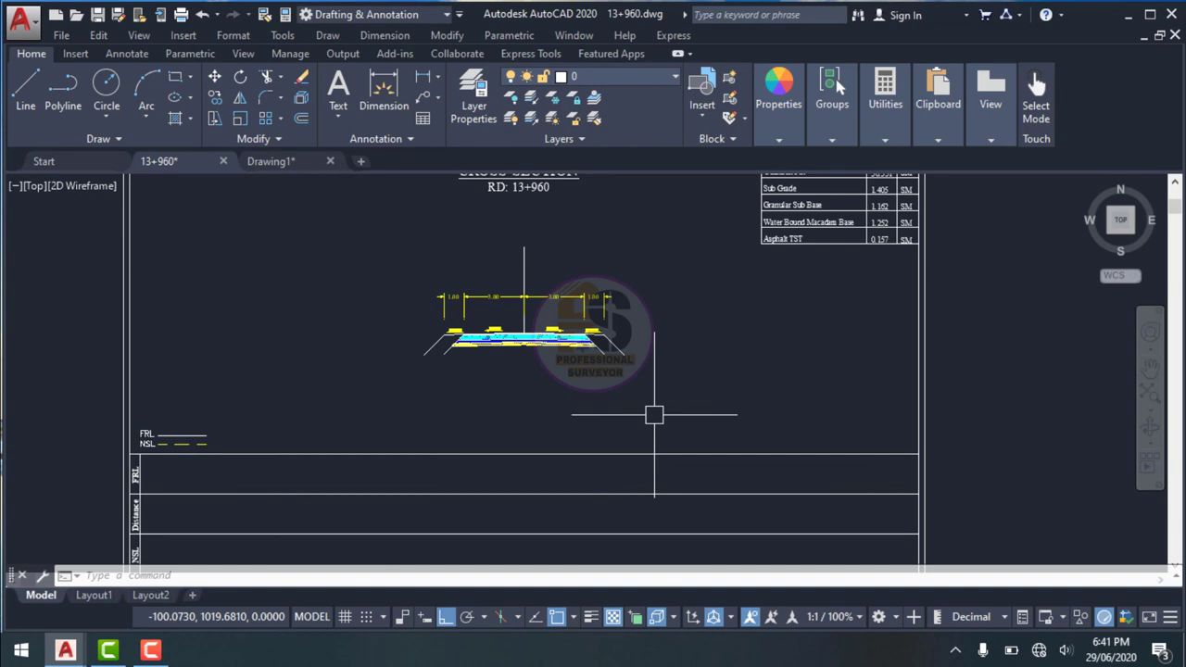
middle_drag(578, 389, 630, 347)
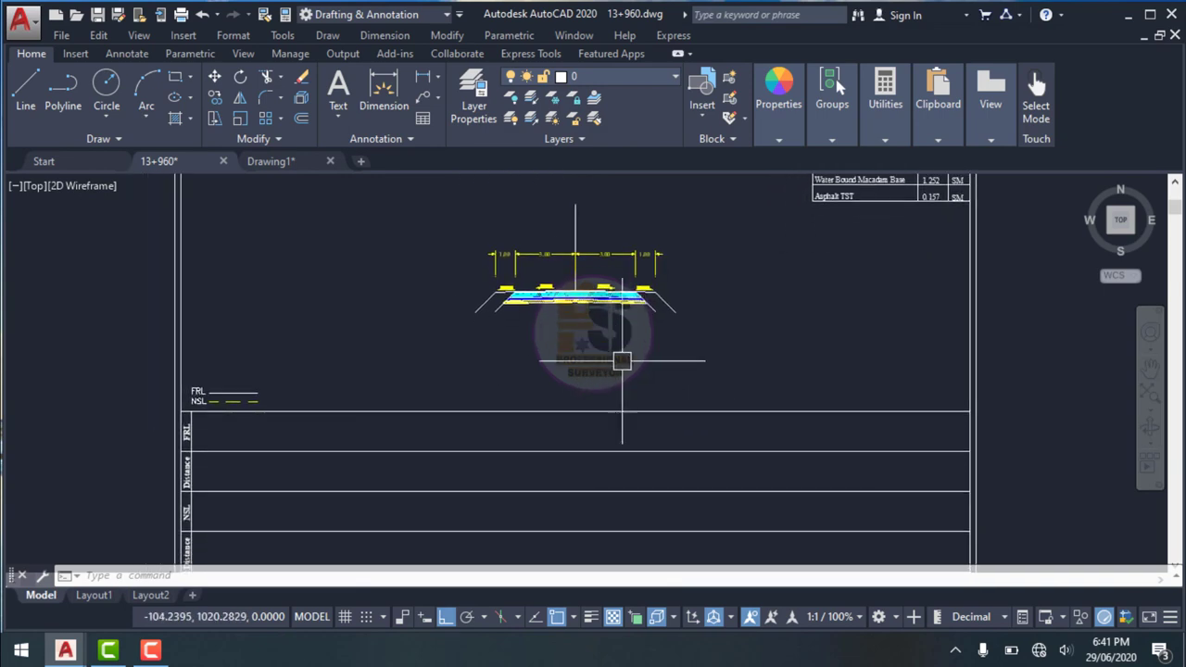
scroll(621, 361, down, 2)
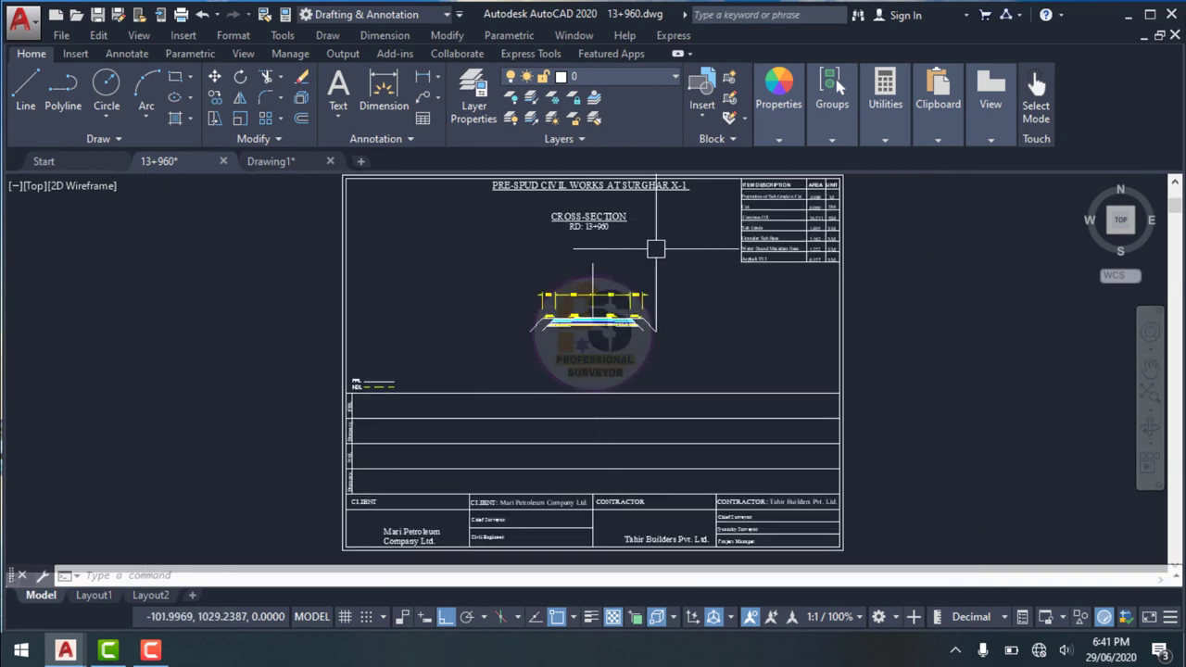
scroll(606, 298, up, 5)
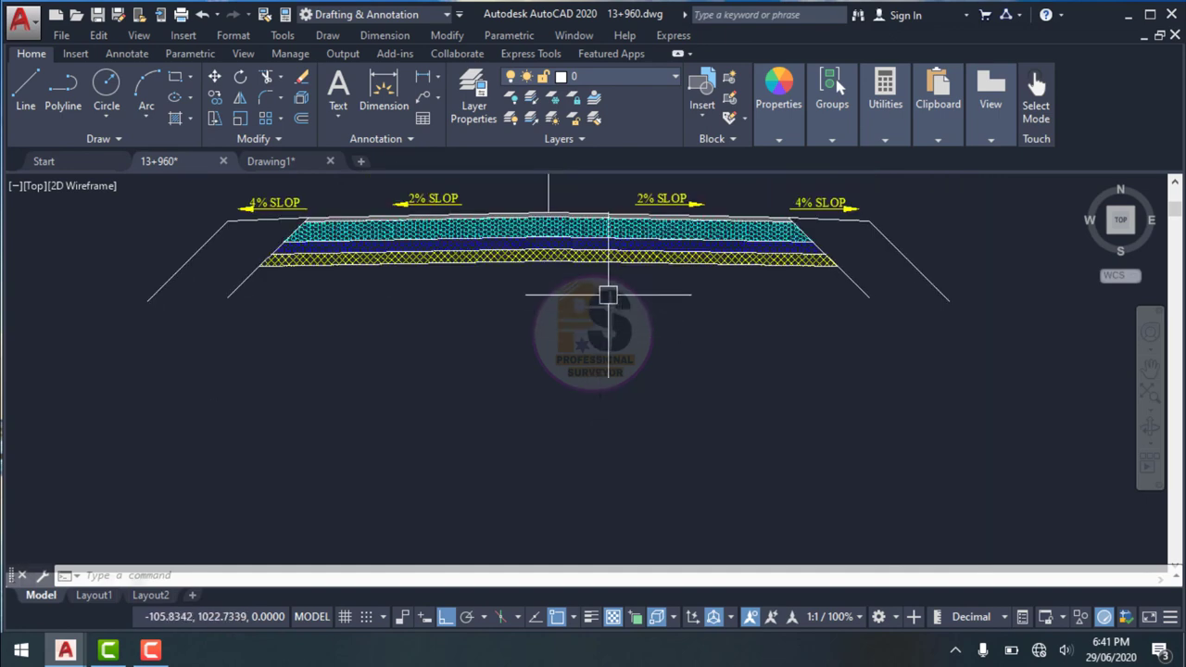